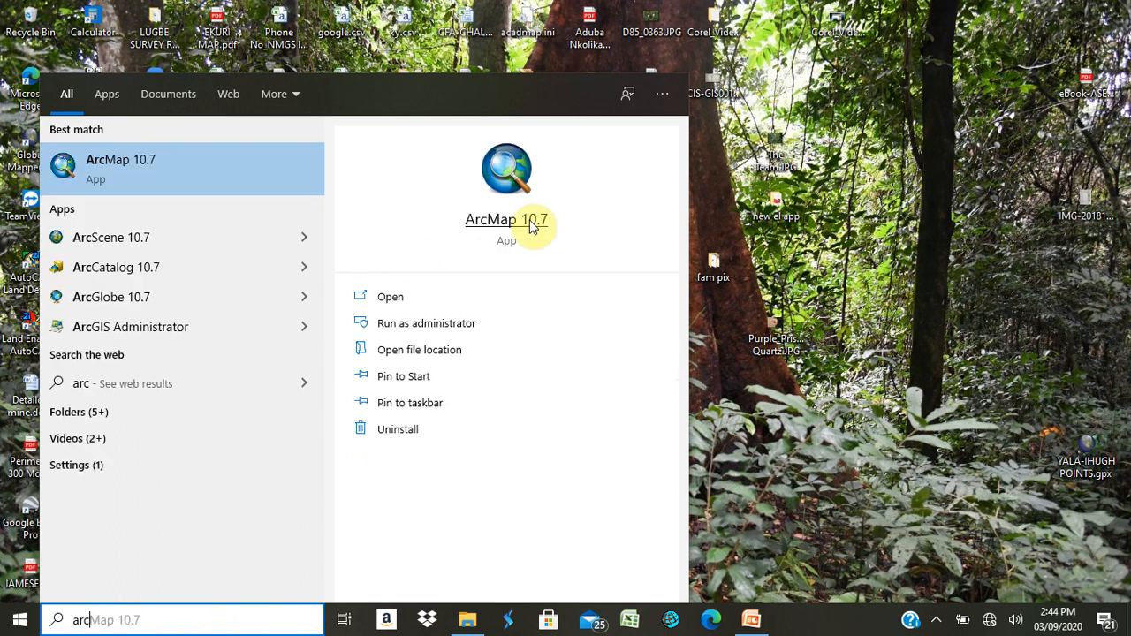
Step: Launch ArcMap 10.7 and dismiss the Getting Started window to begin with a blank map
click(515, 226)
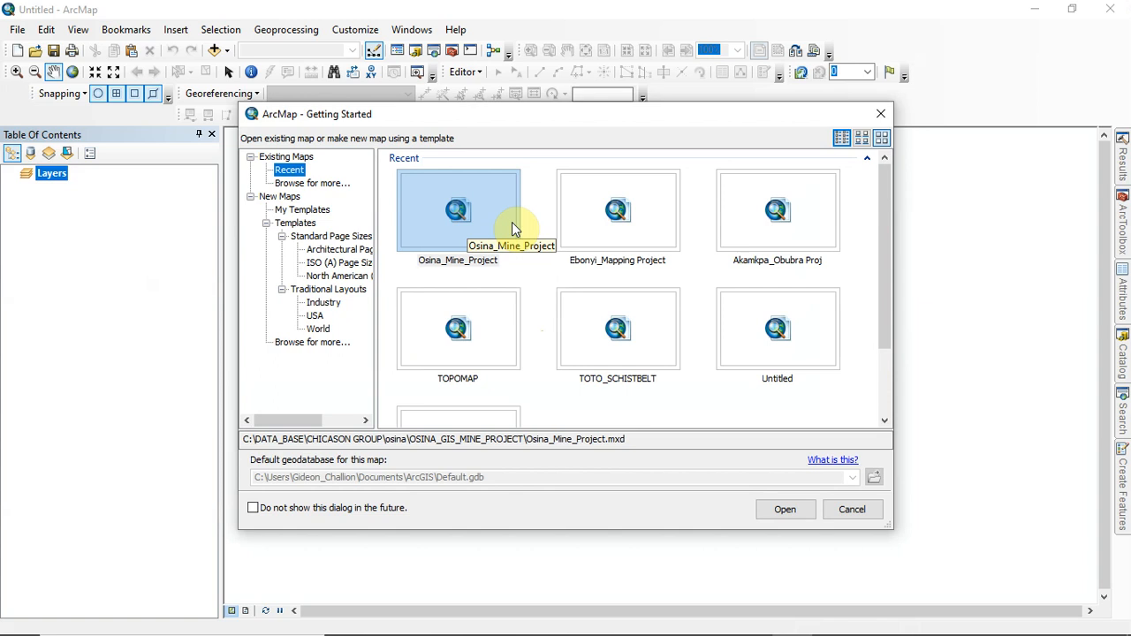
drag(541, 124, 575, 156)
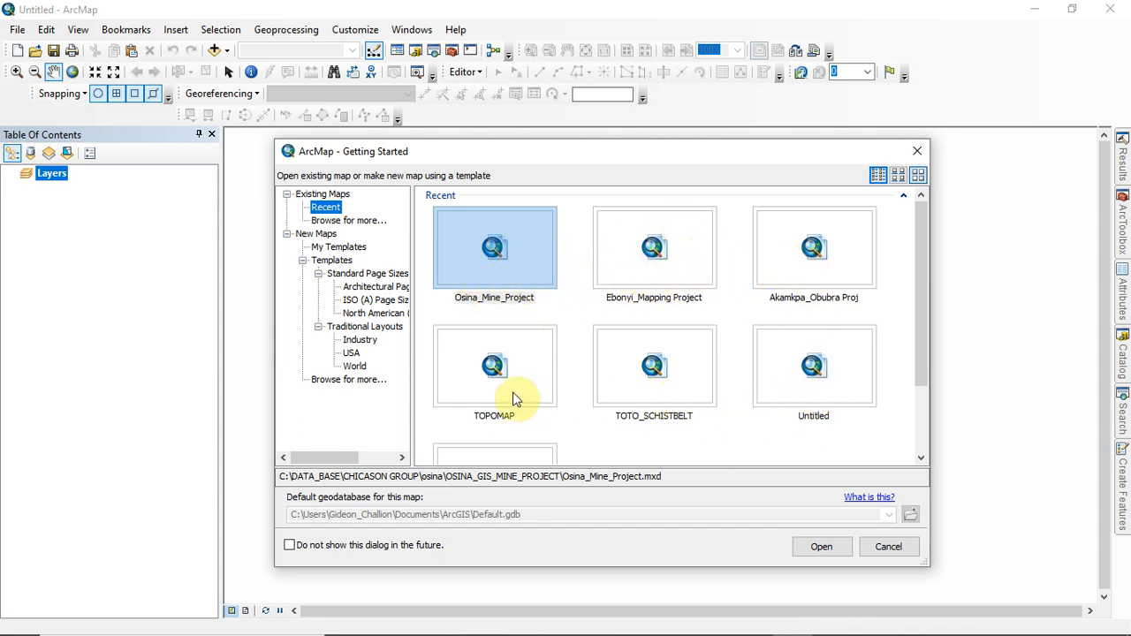
scroll(921, 345, down, 2)
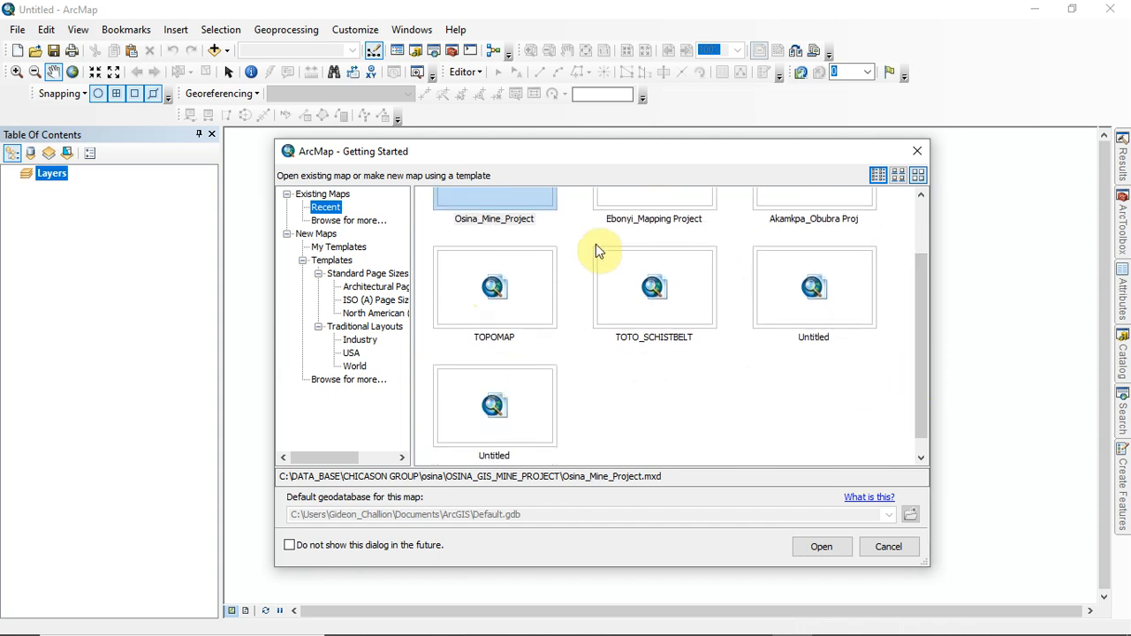
scroll(584, 297, up, 2)
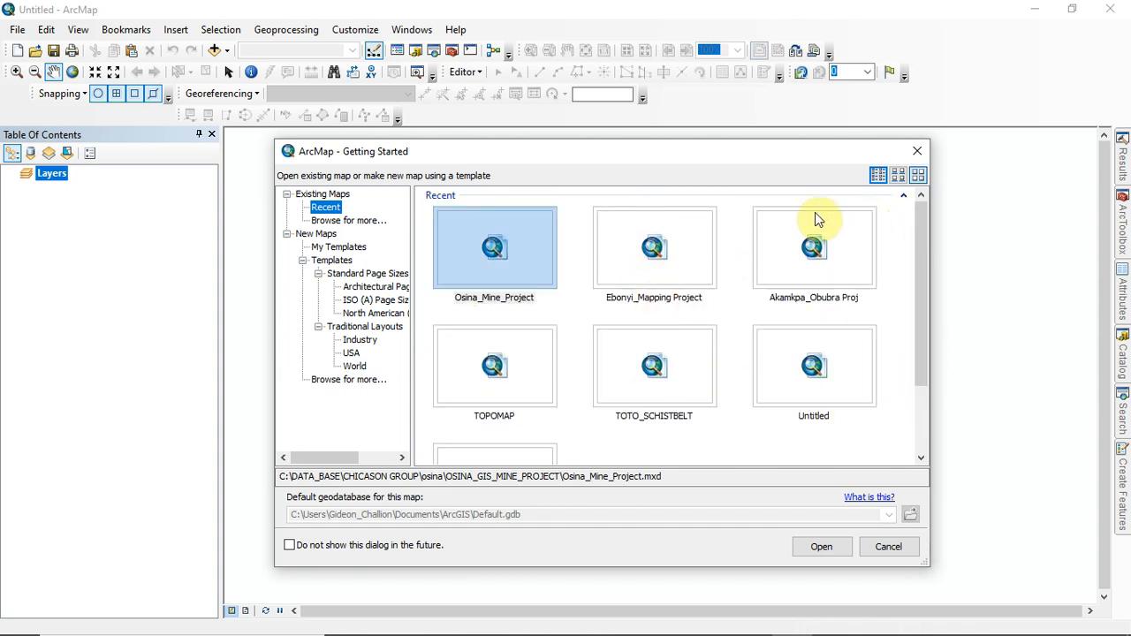
click(917, 152)
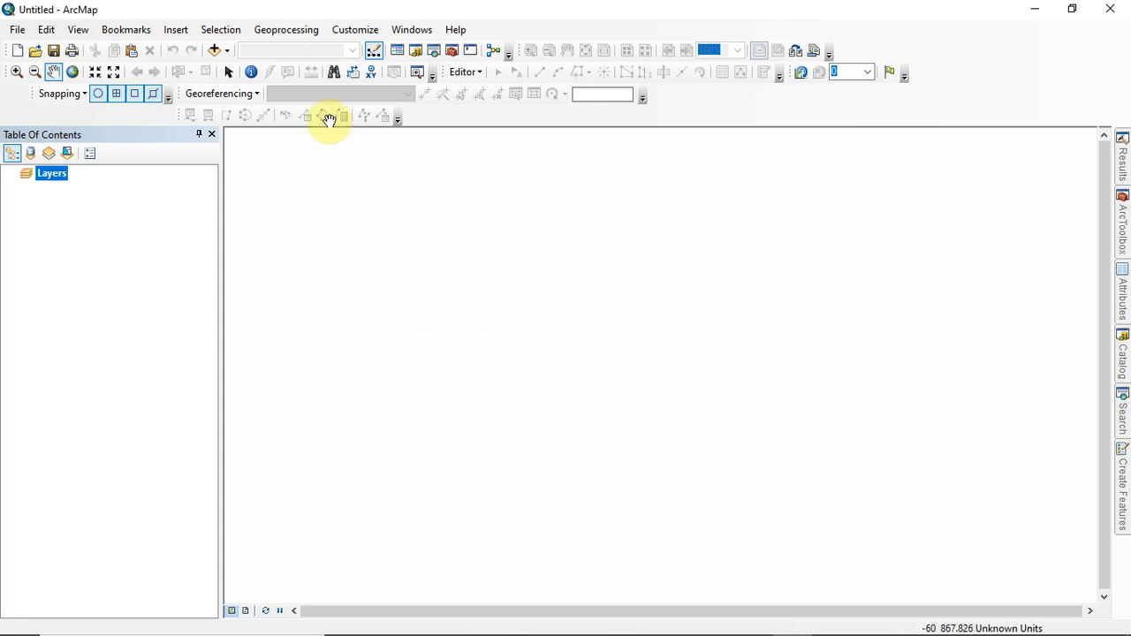
Step: Start adding data from the OSINA_GIS_MINE_PROJECT folder and select every dataset from 27448EL_Bound.shp through Comtour_5m.shp
click(216, 52)
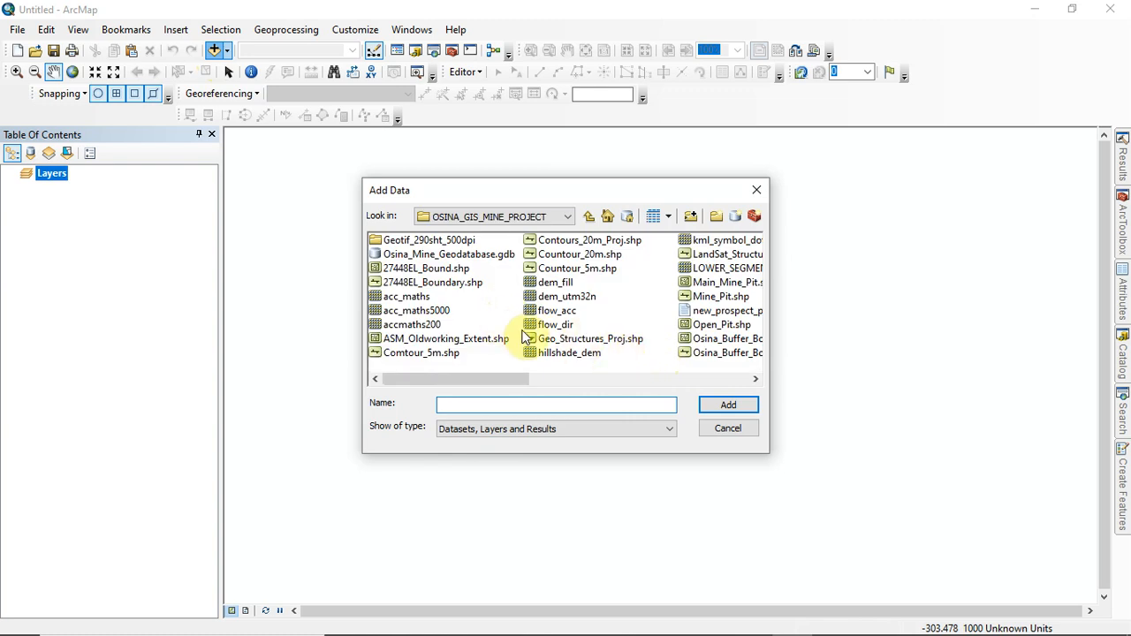
drag(645, 193, 648, 180)
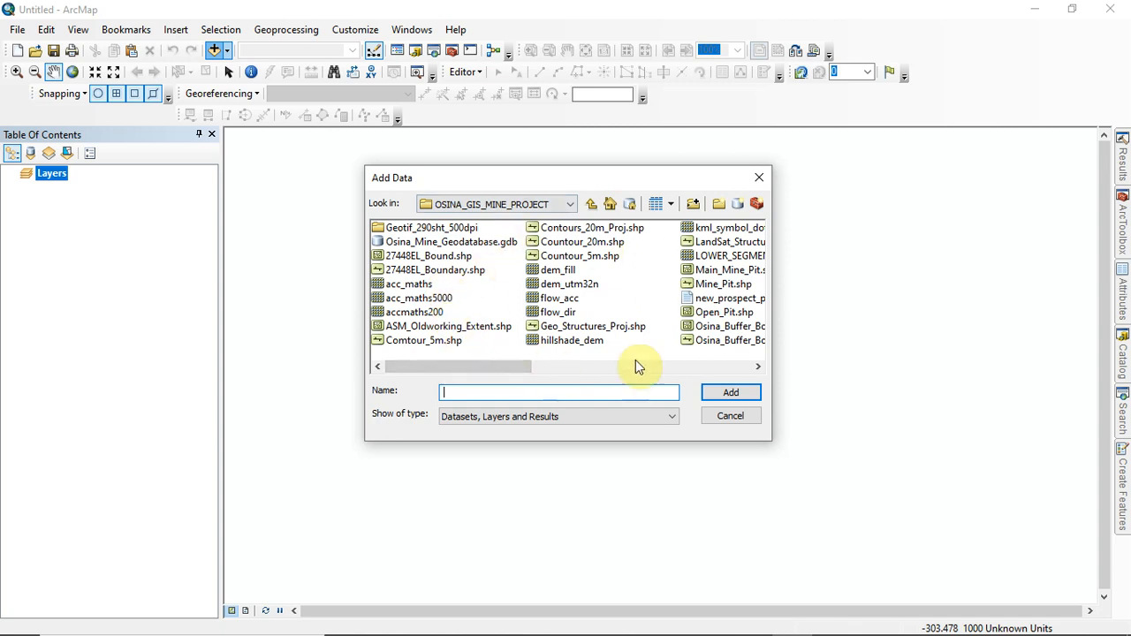
drag(504, 367, 434, 368)
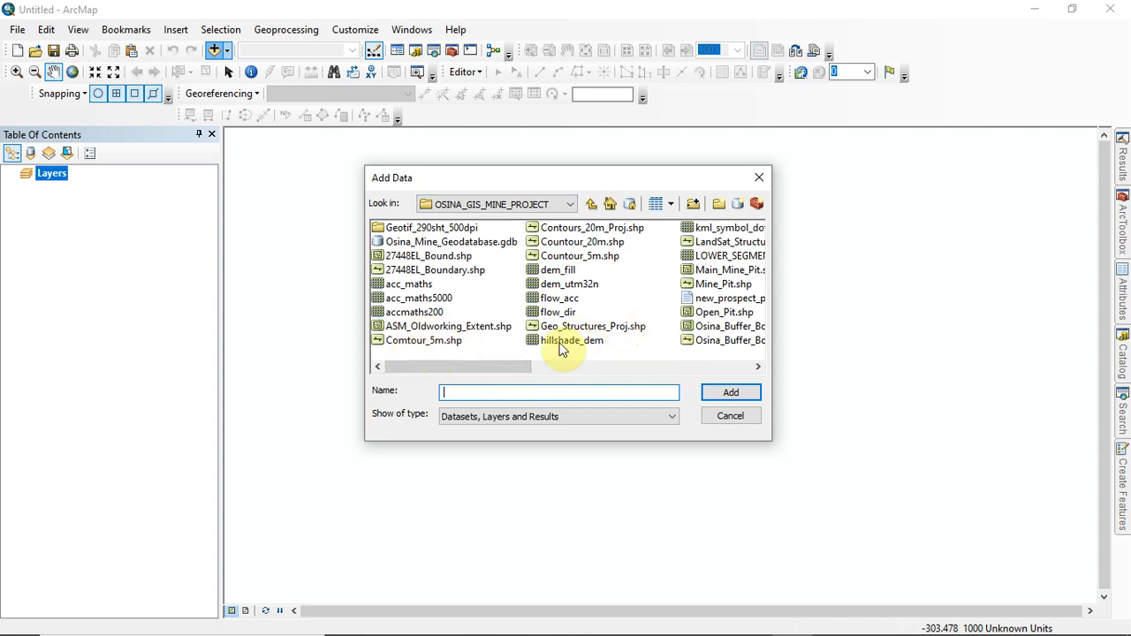
click(432, 256)
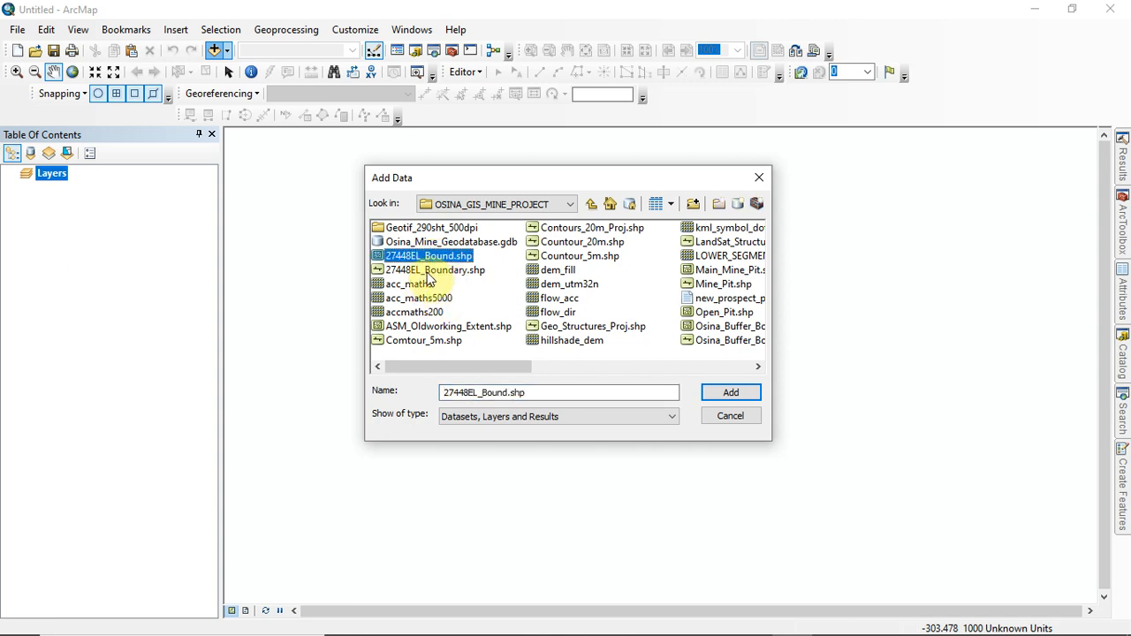
ctrl+click(433, 270)
ctrl+click(416, 284)
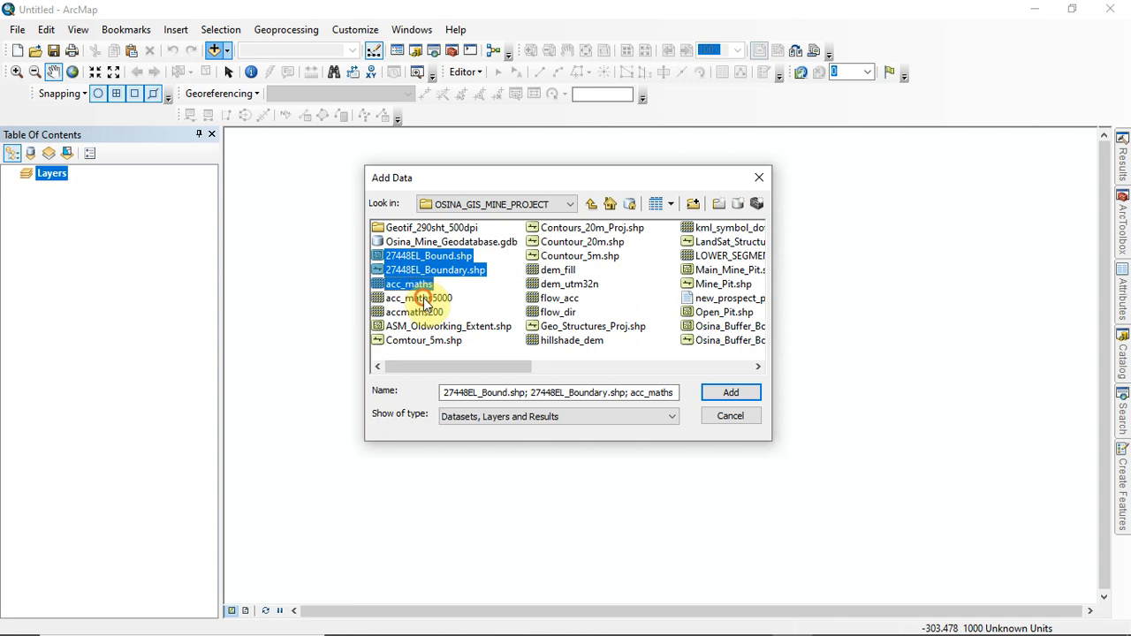
ctrl+click(422, 298)
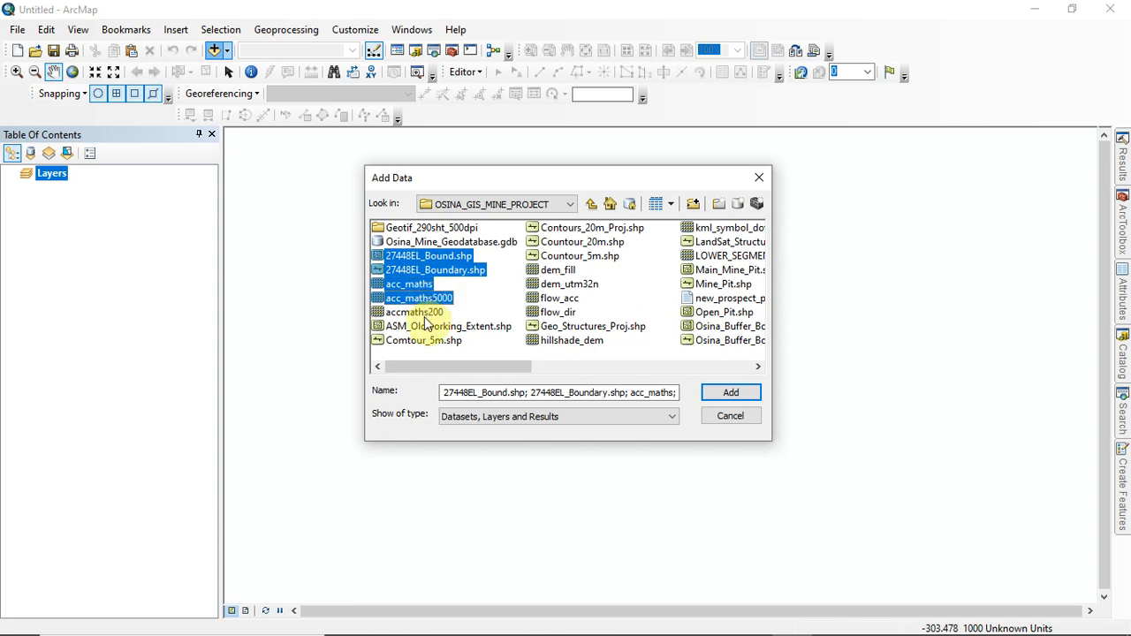
ctrl+click(421, 313)
ctrl+click(424, 326)
ctrl+click(429, 340)
Step: Extend the data selection with Contours_20m_Proj.shp and every dataset from Countour_5m.shp through hillshade_dem, leaving out Countour_20m.shp
ctrl+click(570, 228)
ctrl+click(574, 256)
ctrl+click(559, 270)
ctrl+click(563, 284)
ctrl+click(561, 298)
ctrl+click(559, 312)
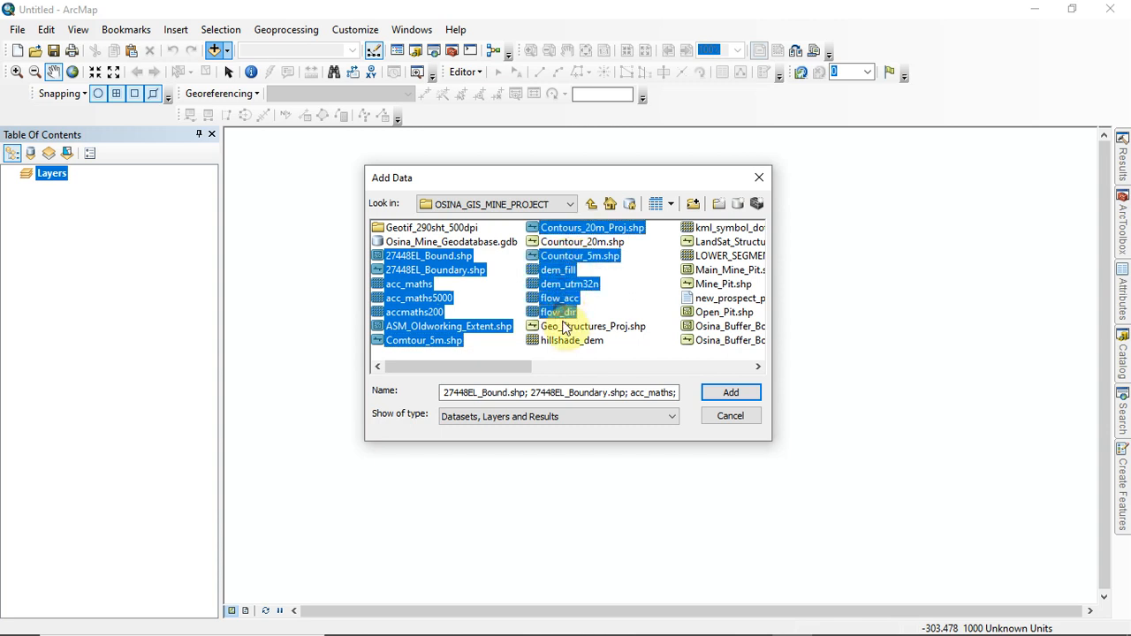
ctrl+click(566, 327)
ctrl+click(570, 340)
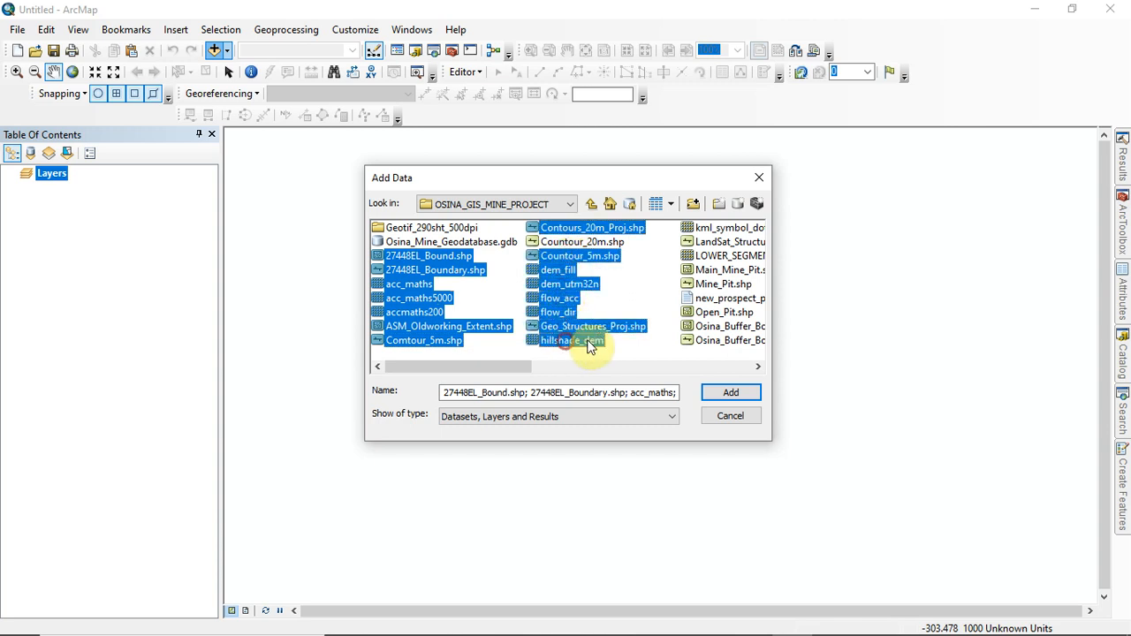
Step: Extend the data selection from kml_symbol_dot_0.png through Osina_Buffer_Boundary.shp, leaving out new_prospect_points.csv
click(758, 366)
click(758, 365)
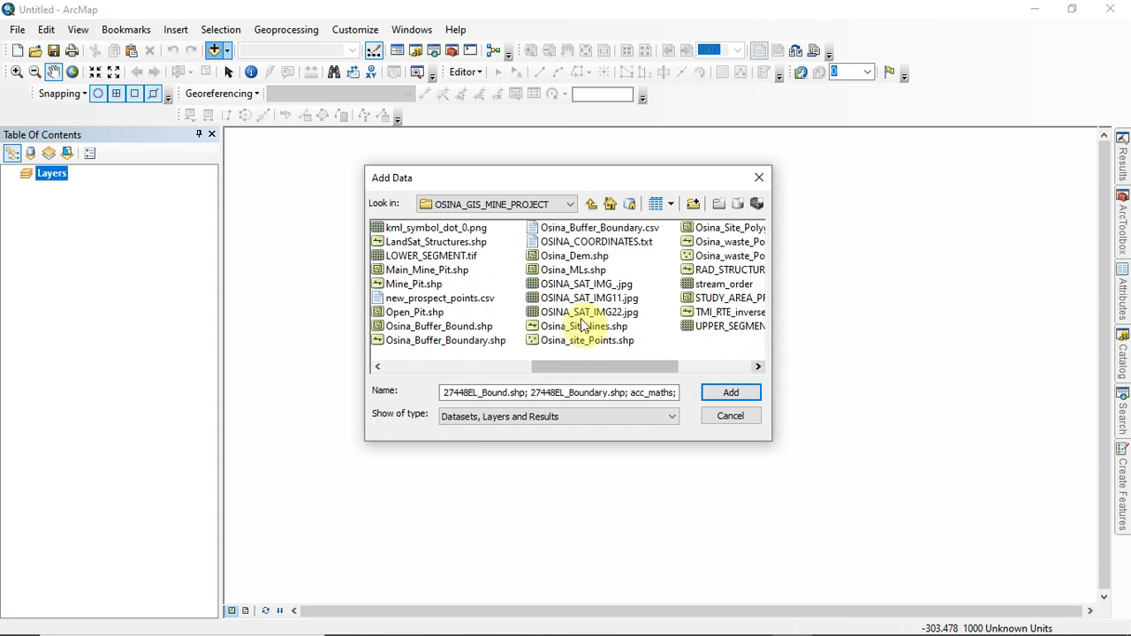
ctrl+click(429, 228)
ctrl+click(430, 243)
ctrl+click(431, 255)
ctrl+click(432, 270)
ctrl+click(432, 284)
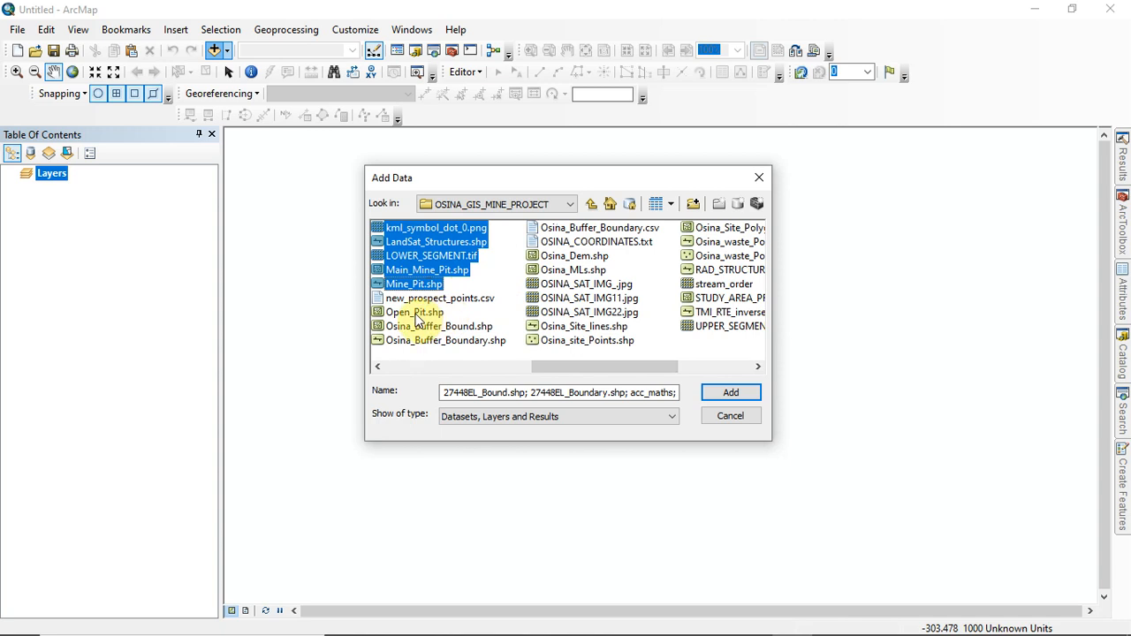
ctrl+click(416, 313)
ctrl+click(415, 329)
ctrl+click(417, 342)
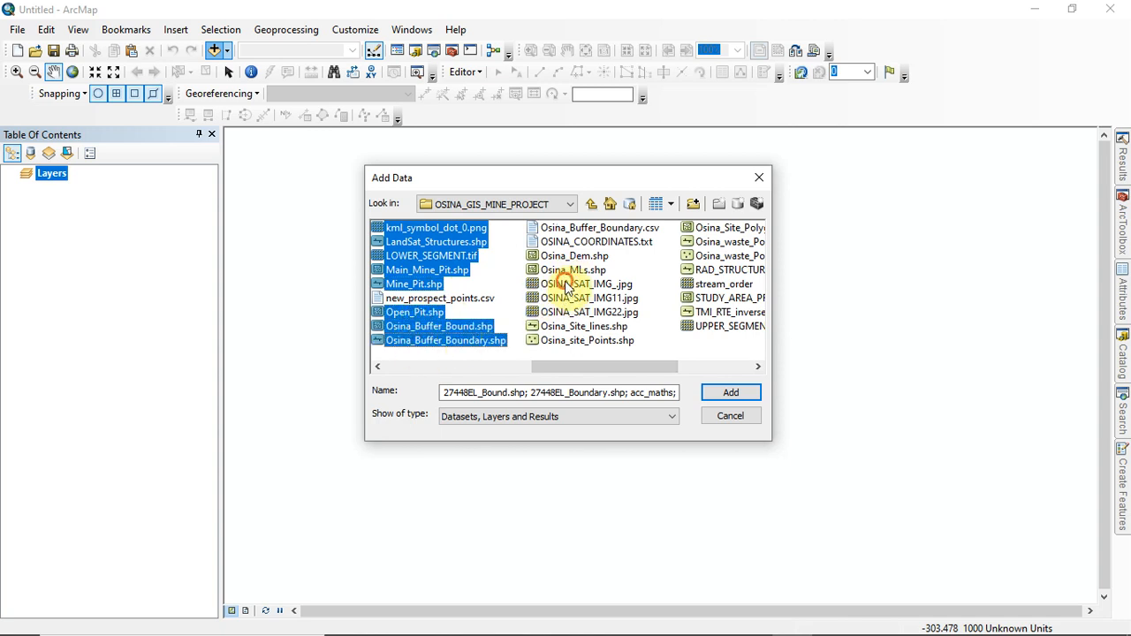
Step: Extend the data selection with every dataset from Osina_Dem.shp through Osina_site_Points.shp, including the three OSINA_SAT_IMG images
ctrl+click(570, 284)
ctrl+click(572, 297)
ctrl+click(572, 312)
ctrl+click(572, 327)
ctrl+click(576, 341)
ctrl+click(563, 255)
ctrl+click(565, 269)
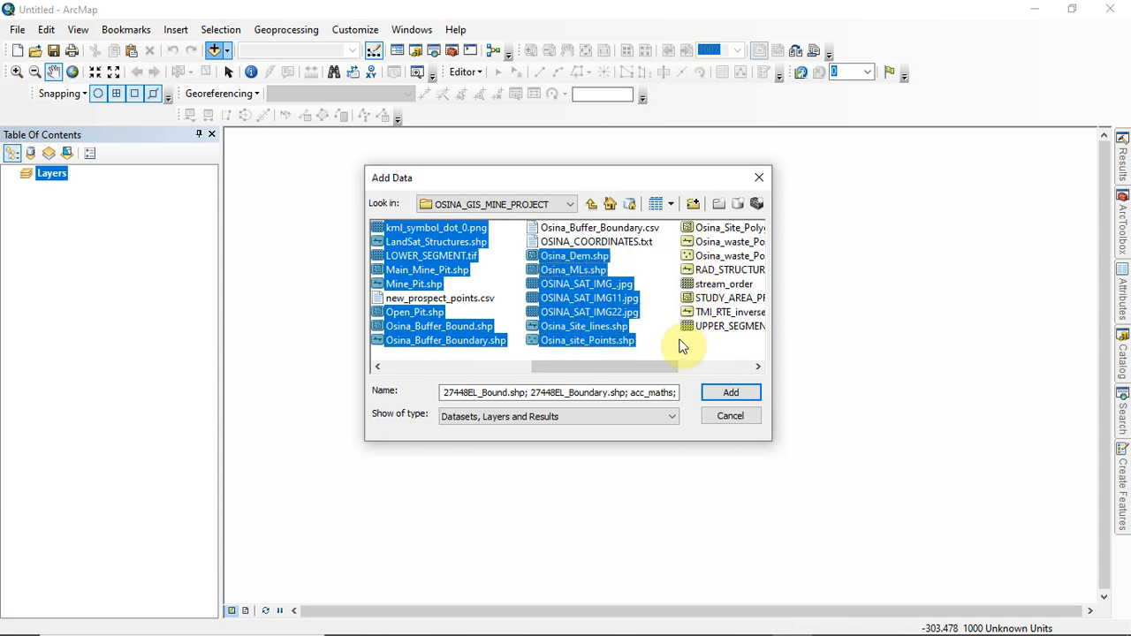
Step: Include the remaining datasets up to TMI_RTE_inverse_Contour, leaving out UPPER_SEGMENT, and add the whole selection to the map, accepting the spatial reference warning
ctrl+click(720, 299)
ctrl+click(717, 284)
ctrl+click(714, 269)
ctrl+click(711, 256)
ctrl+click(711, 242)
ctrl+click(719, 228)
ctrl+click(719, 311)
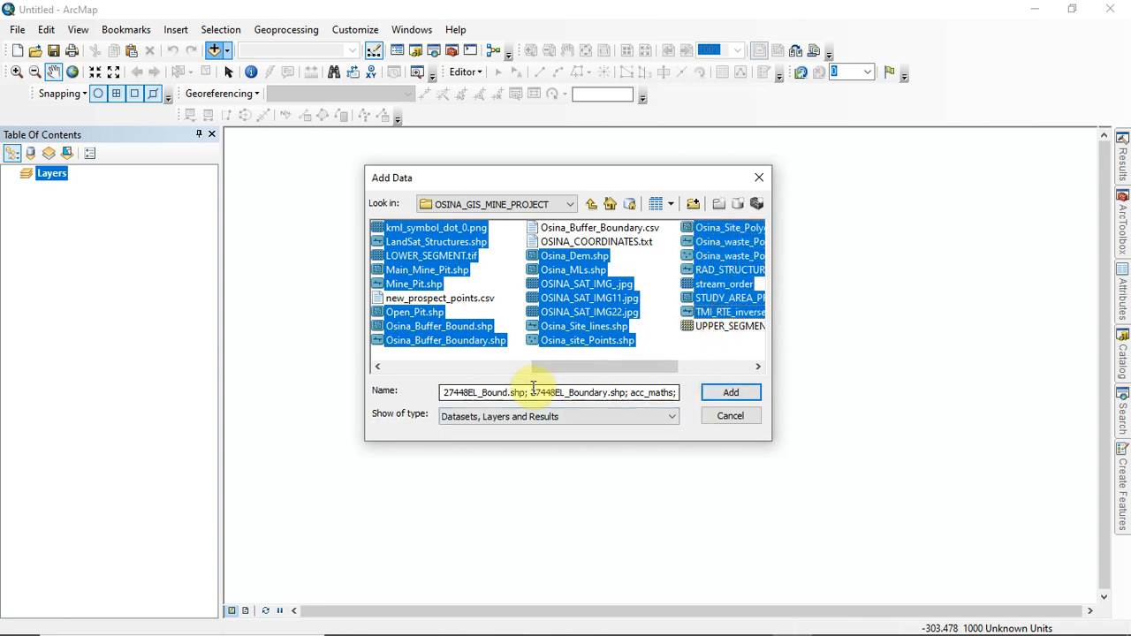
click(725, 396)
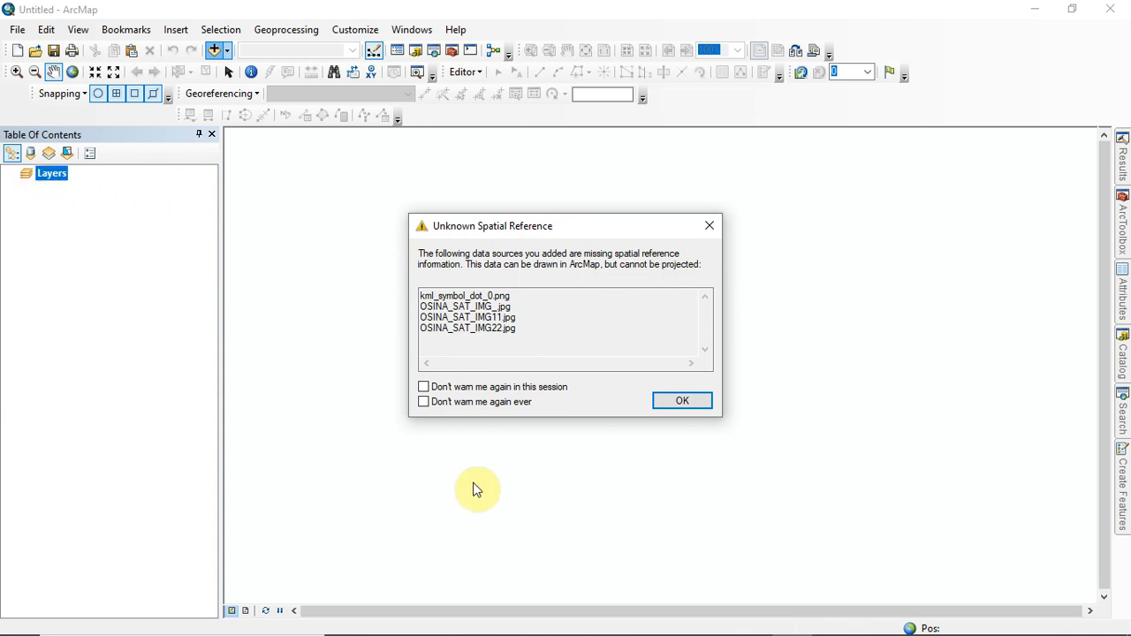
click(679, 408)
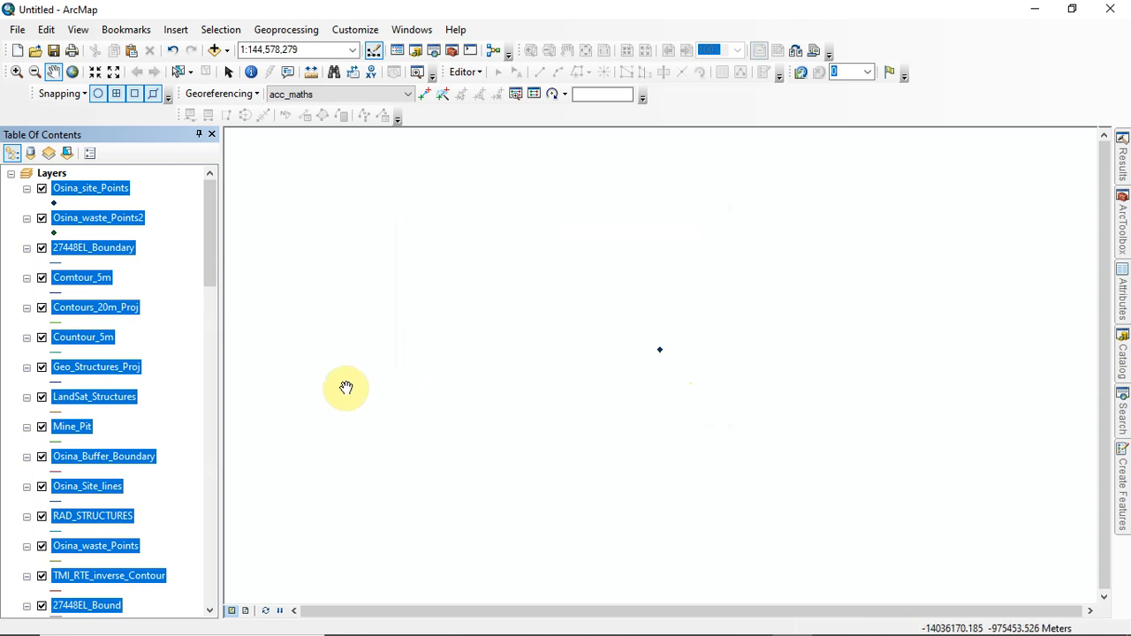
Step: Review the added layers in the table of contents, checking how the Layers group and Osina_site_Points collapse and expand
drag(207, 274, 235, 210)
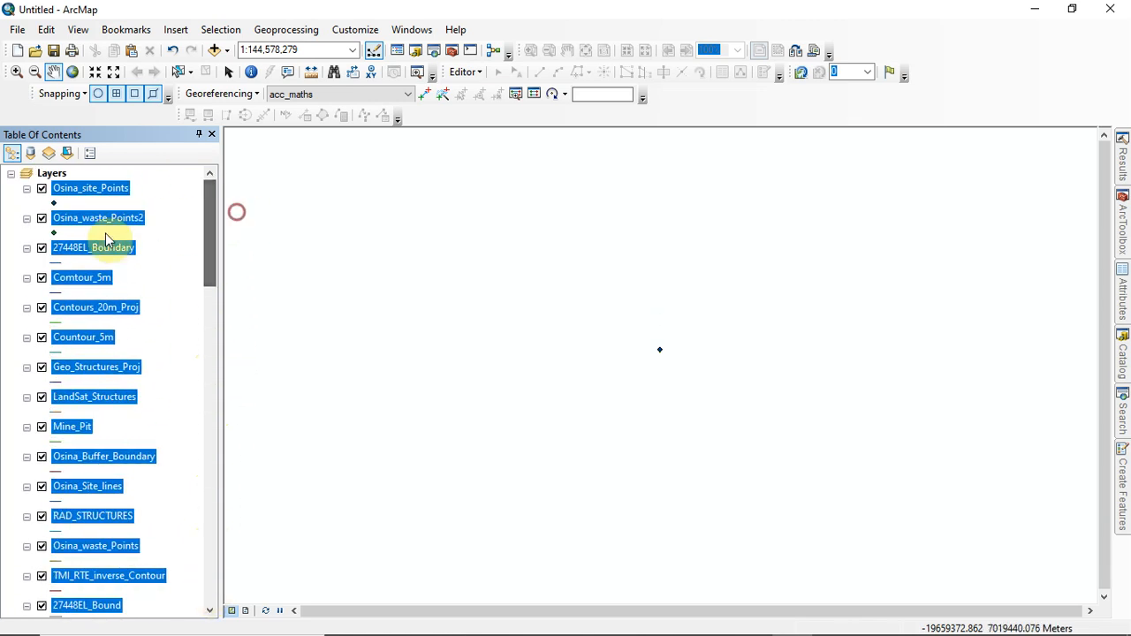
click(10, 175)
click(10, 174)
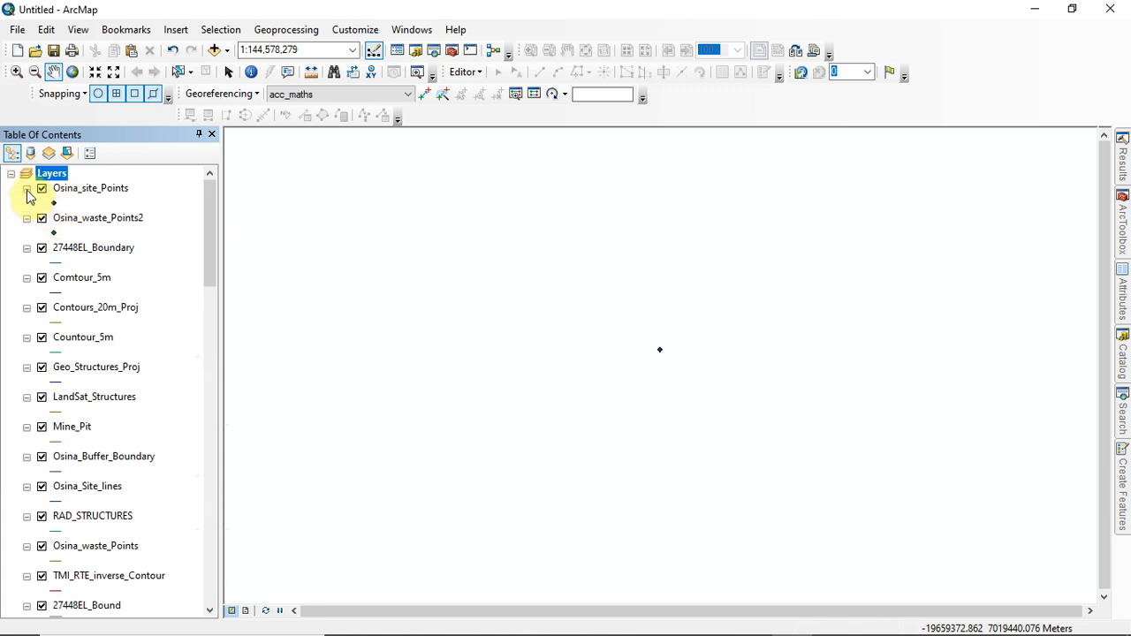
click(27, 189)
click(26, 189)
click(105, 190)
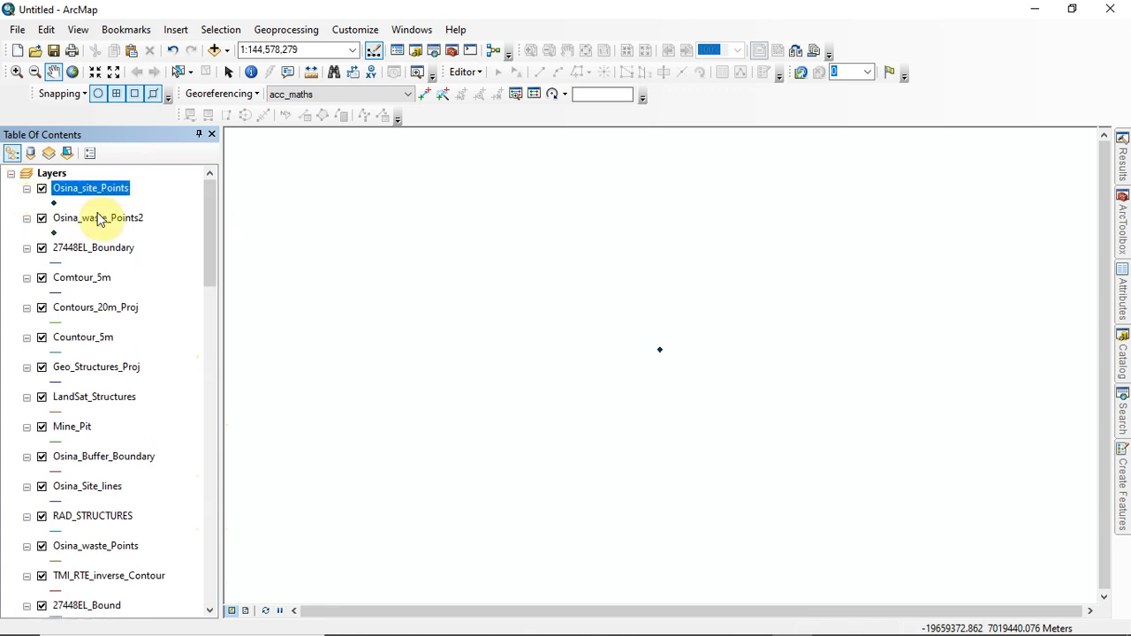
click(98, 221)
Step: Zoom the map to the 27448EL_Boundary layer and view the whole boundary at 1:62,500
click(93, 251)
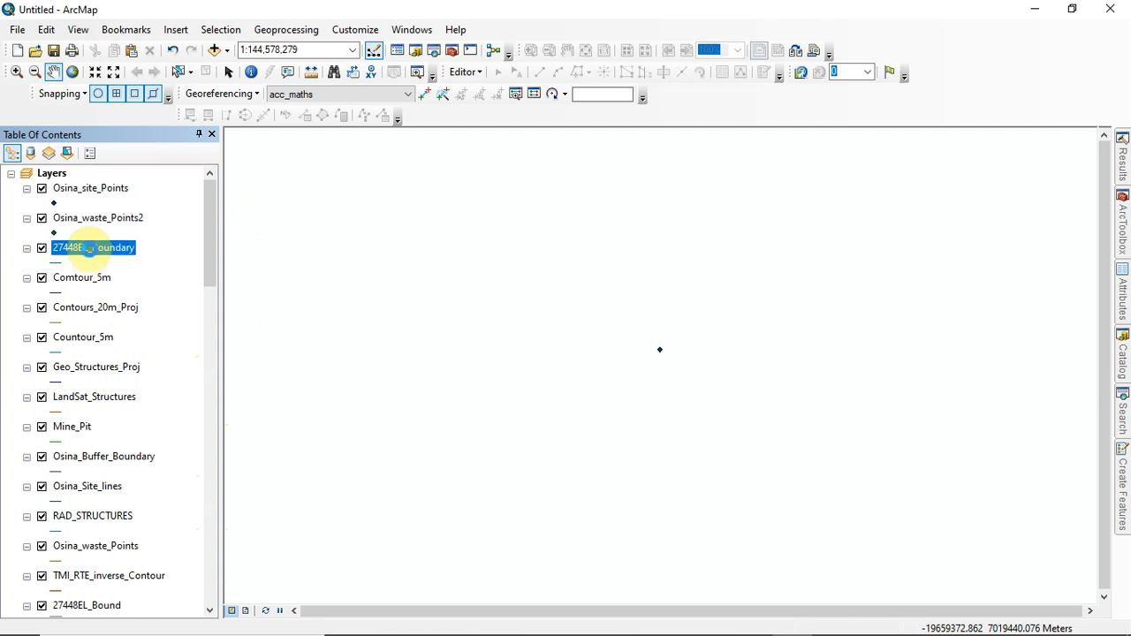
right_click(89, 249)
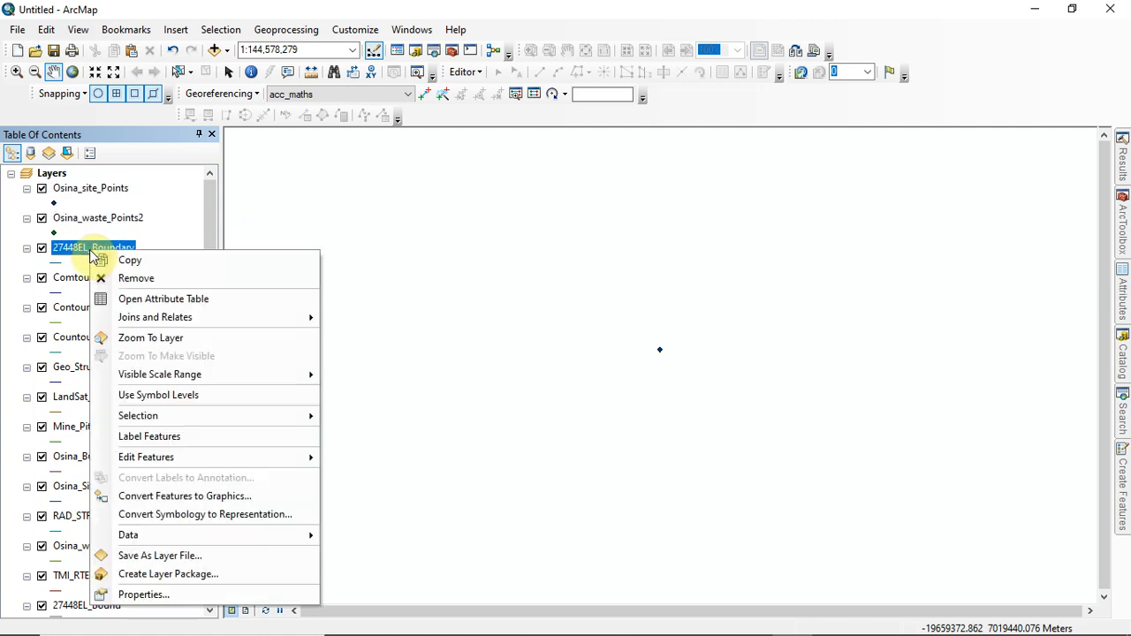
click(165, 339)
scroll(661, 386, down, 1)
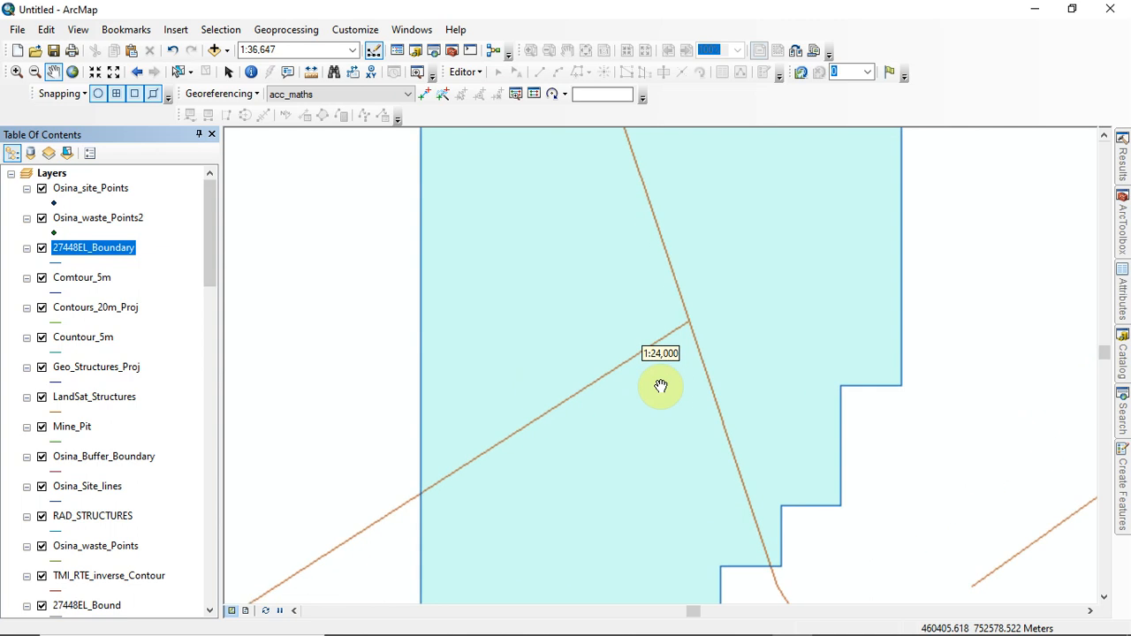
scroll(661, 386, up, 2)
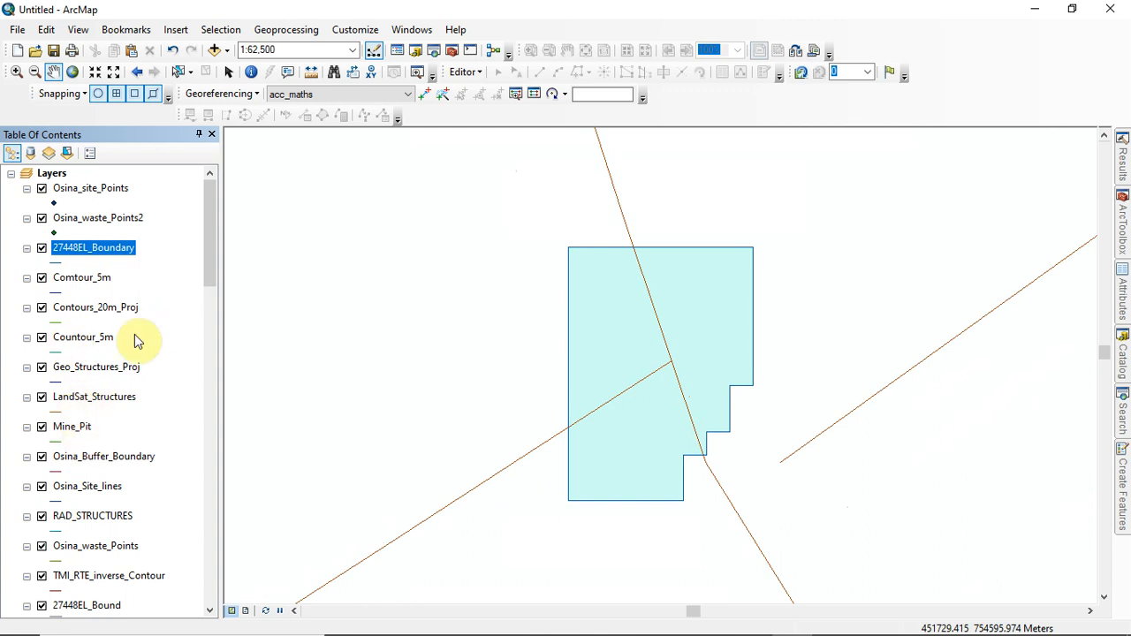
Step: Zoom the map to the Mine_Pit layer and widen the view to 1:24,000 to see the surrounding contours
drag(212, 274, 214, 303)
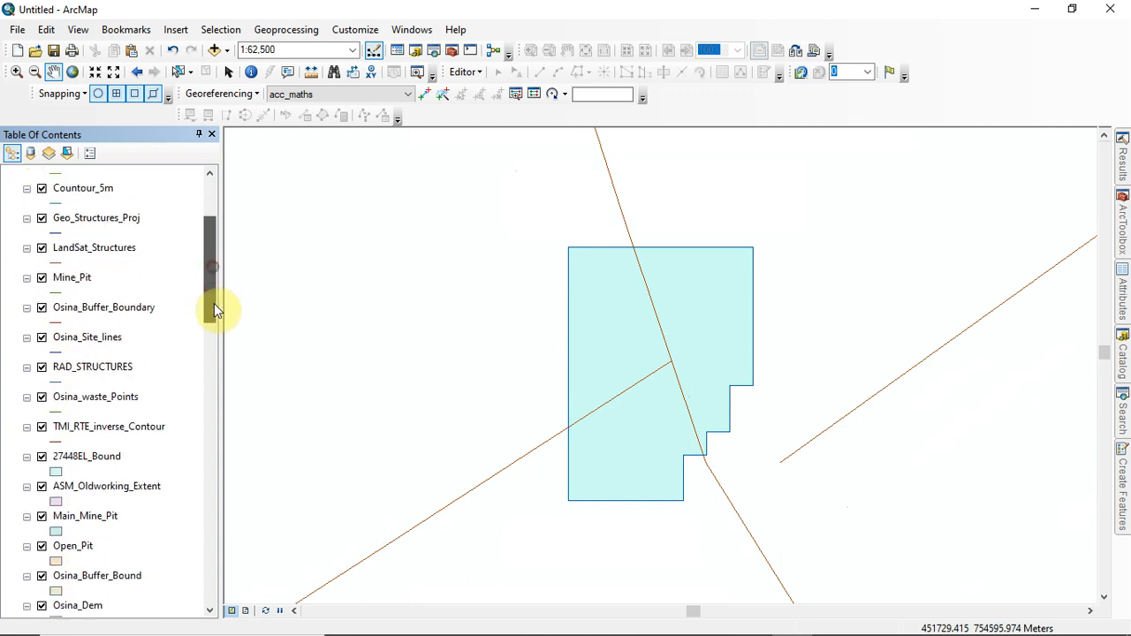
right_click(73, 278)
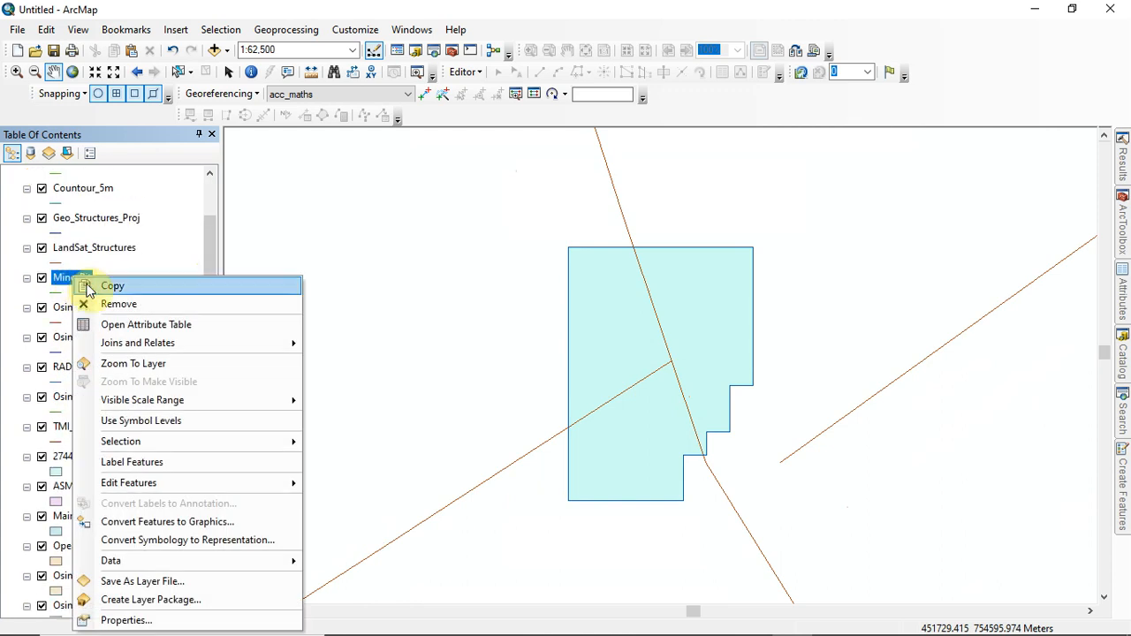
click(148, 370)
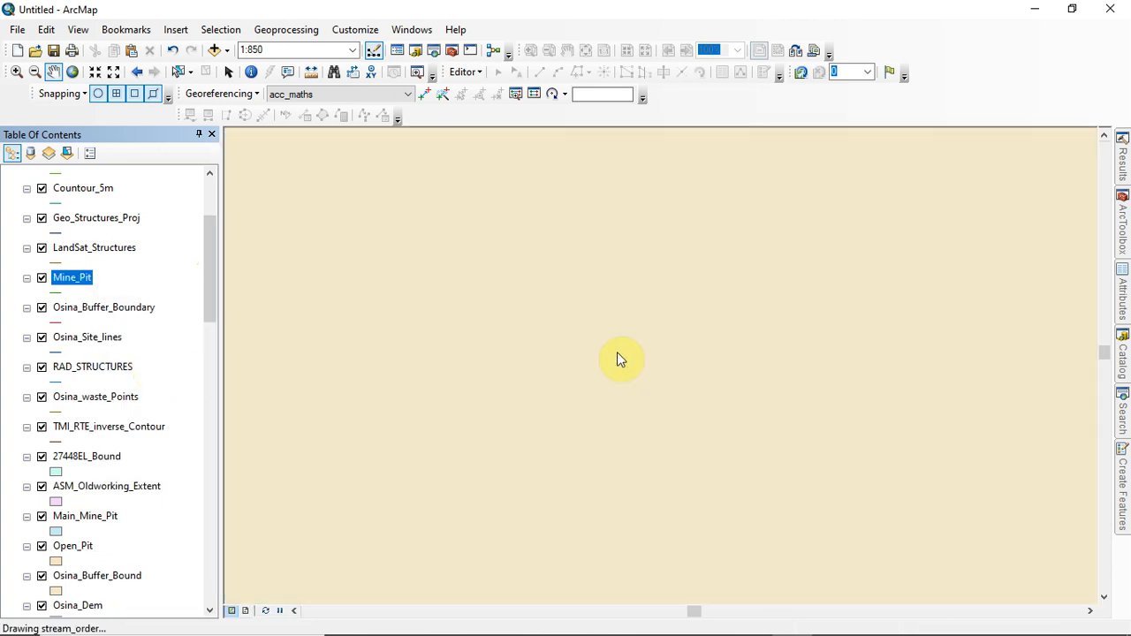
scroll(616, 358, down, 1)
scroll(616, 358, up, 2)
scroll(616, 358, down, 4)
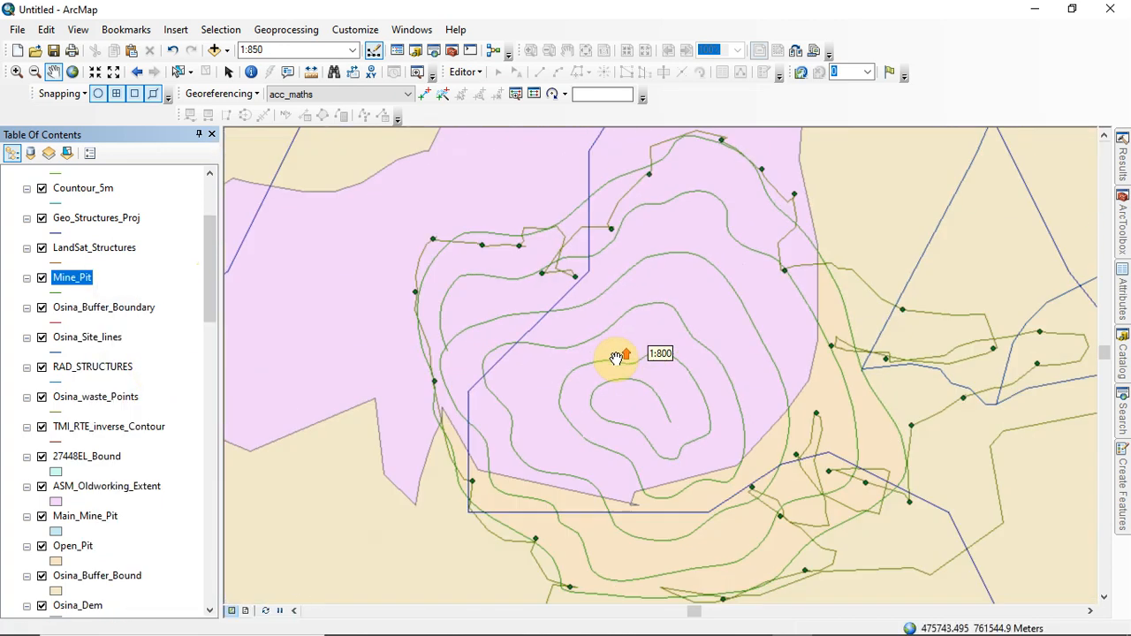
scroll(615, 358, down, 2)
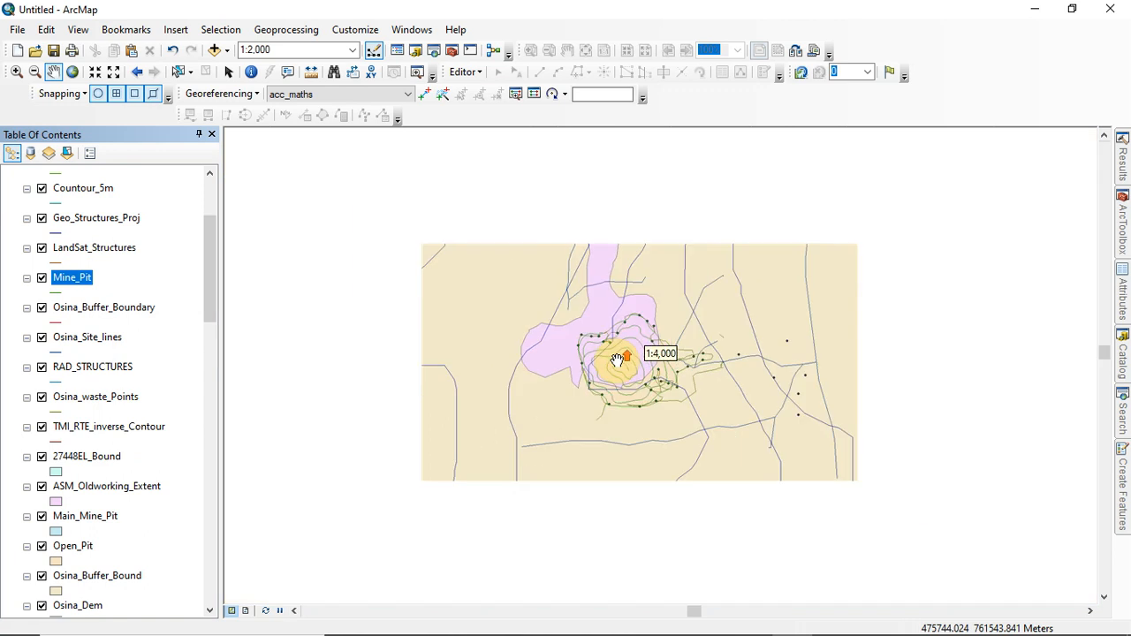
scroll(616, 360, down, 3)
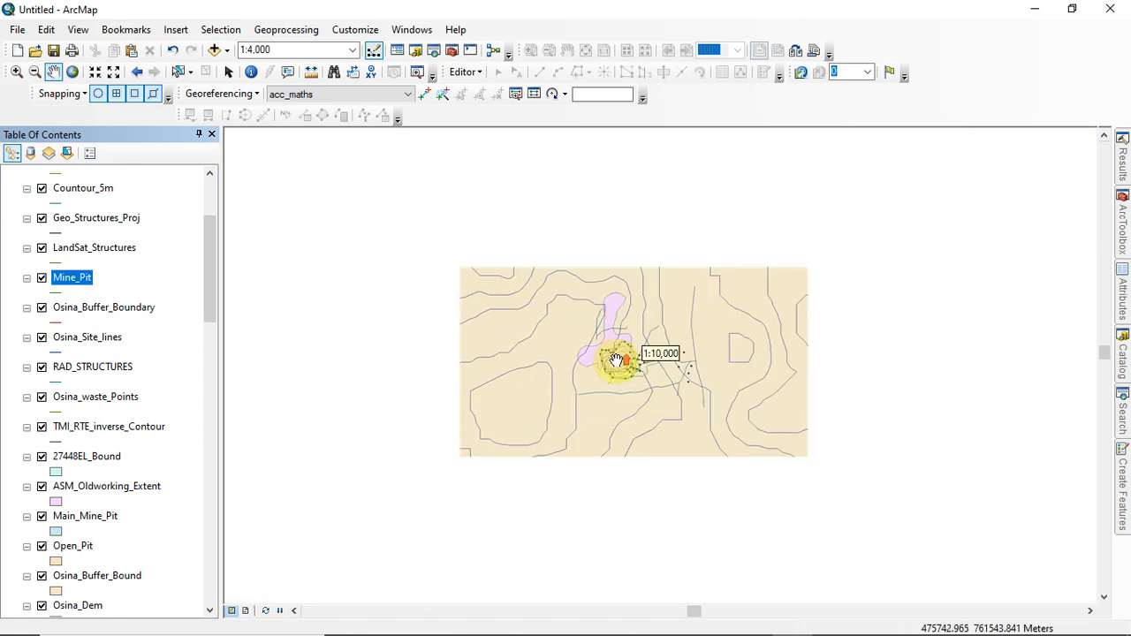
scroll(599, 359, down, 2)
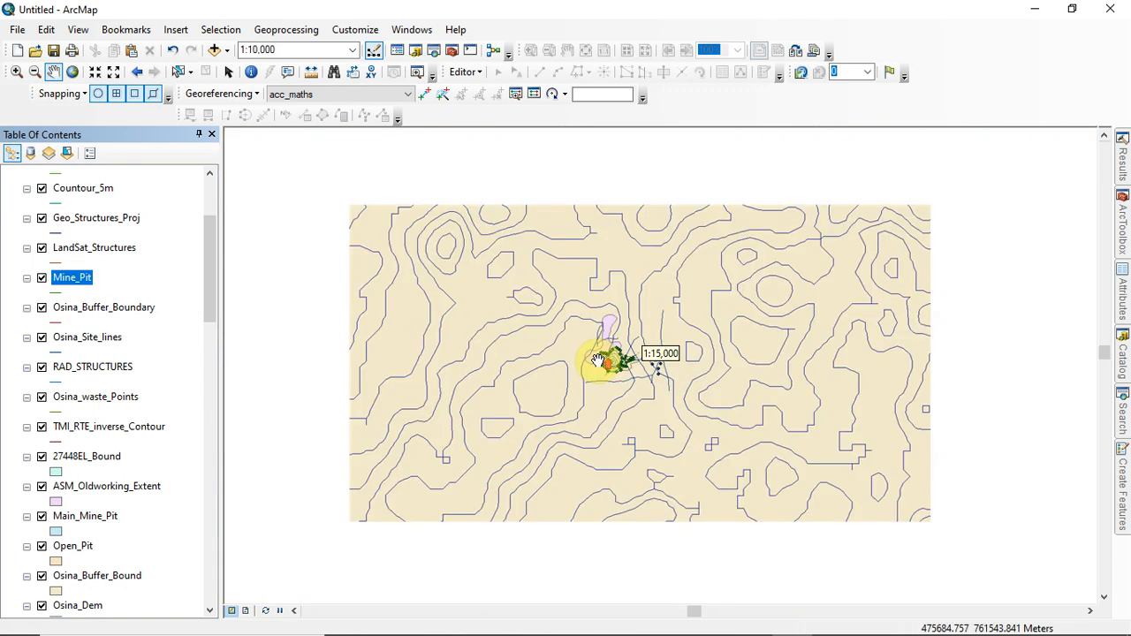
scroll(598, 360, down, 1)
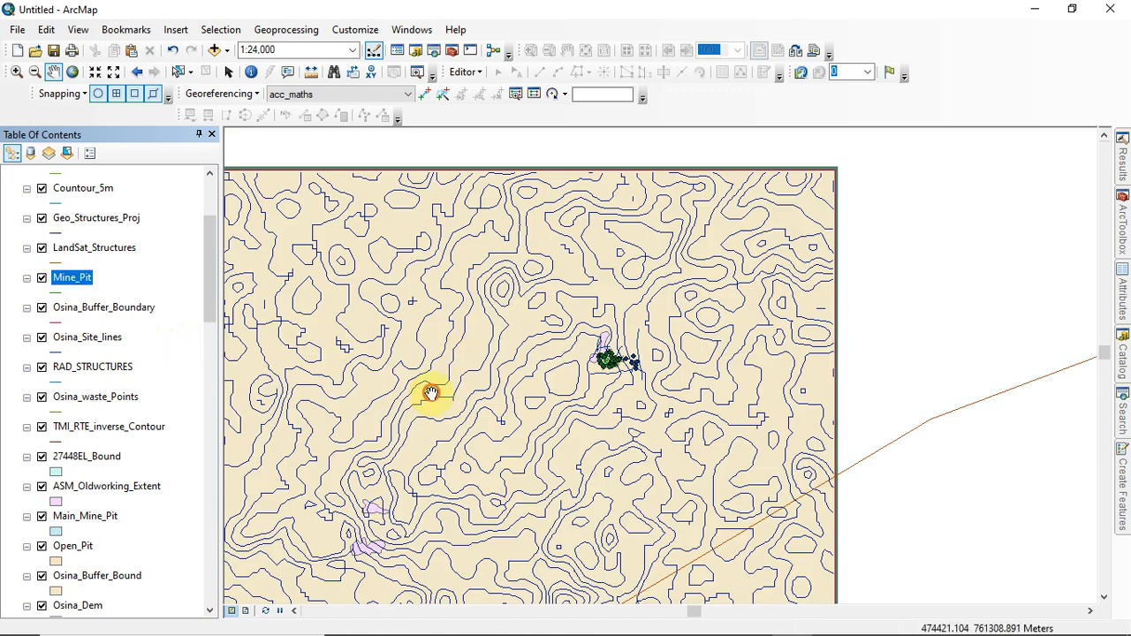
Step: Hide the six consecutive layers from Countour_5m through Osina_Site_lines in the table of contents
drag(445, 378, 632, 322)
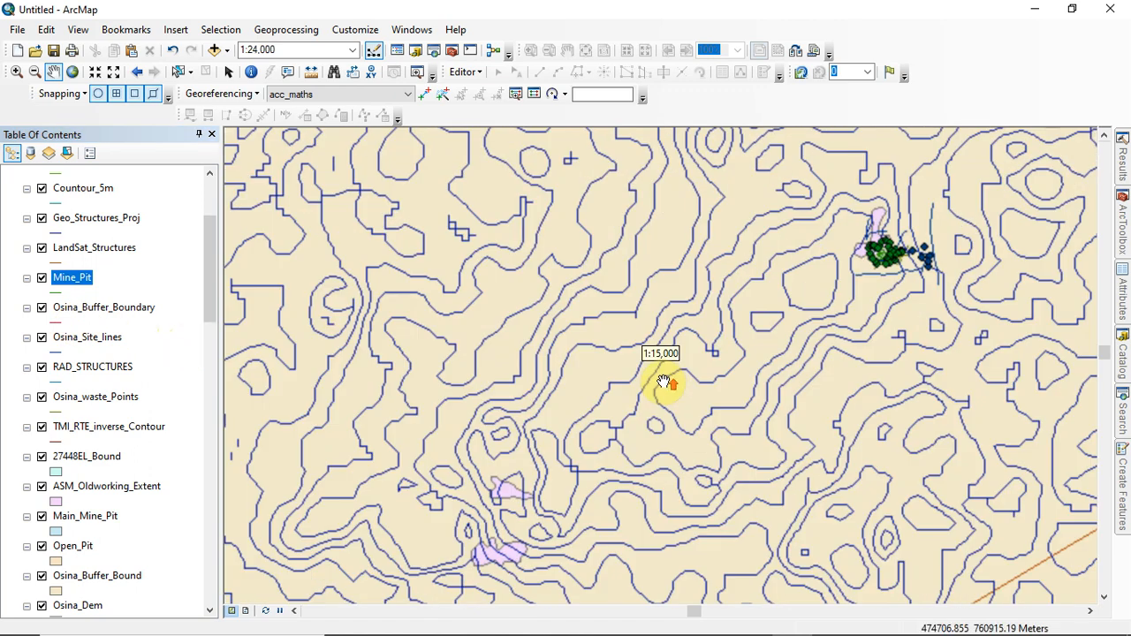
scroll(661, 385, down, 1)
drag(692, 398, 558, 336)
drag(589, 386, 615, 395)
click(42, 217)
click(42, 247)
click(42, 278)
click(41, 308)
click(42, 337)
Step: Turn off every layer in the Layers data frame at once
drag(210, 285, 237, 182)
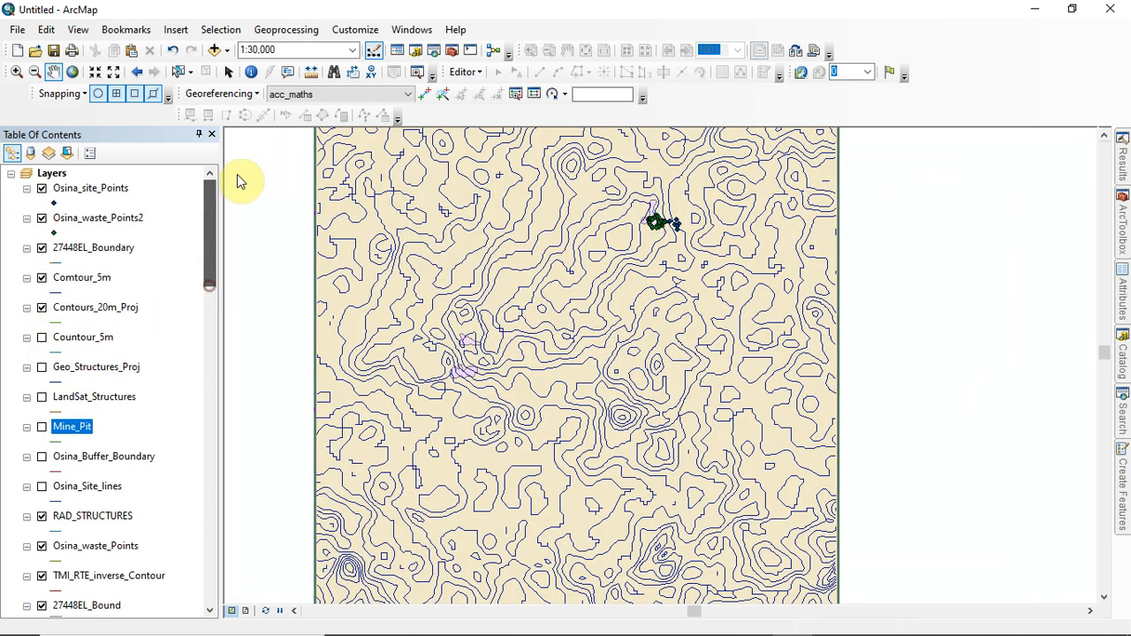
right_click(60, 176)
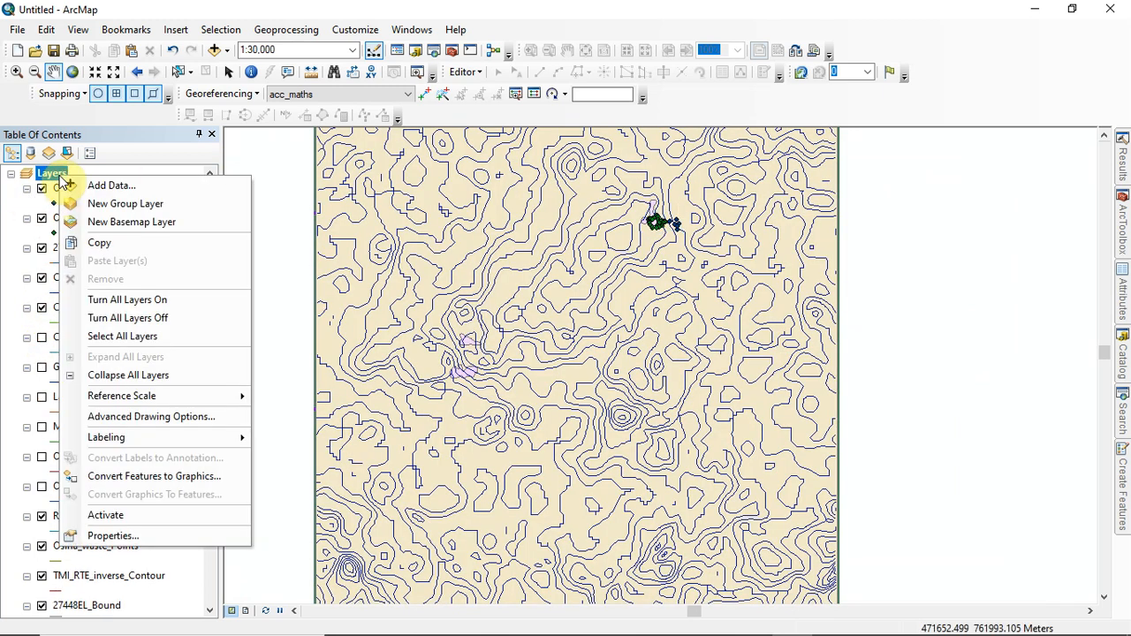
click(129, 320)
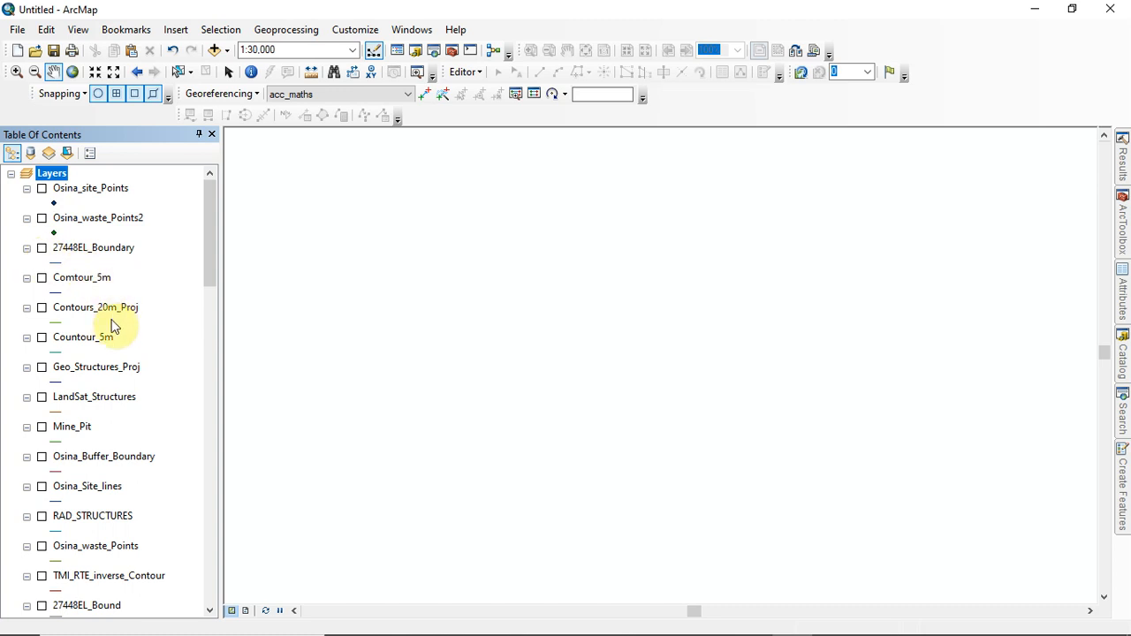
Step: Display only the Mine_Pit layer and zoom the map to its extent
scroll(111, 320, down, 3)
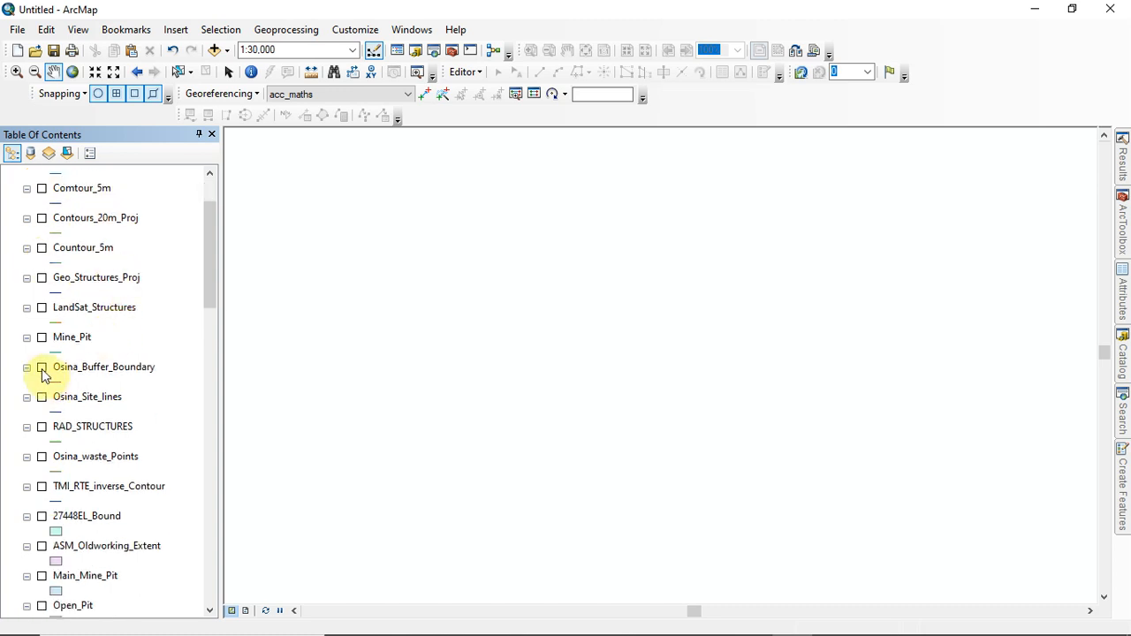
right_click(75, 344)
drag(331, 368, 428, 423)
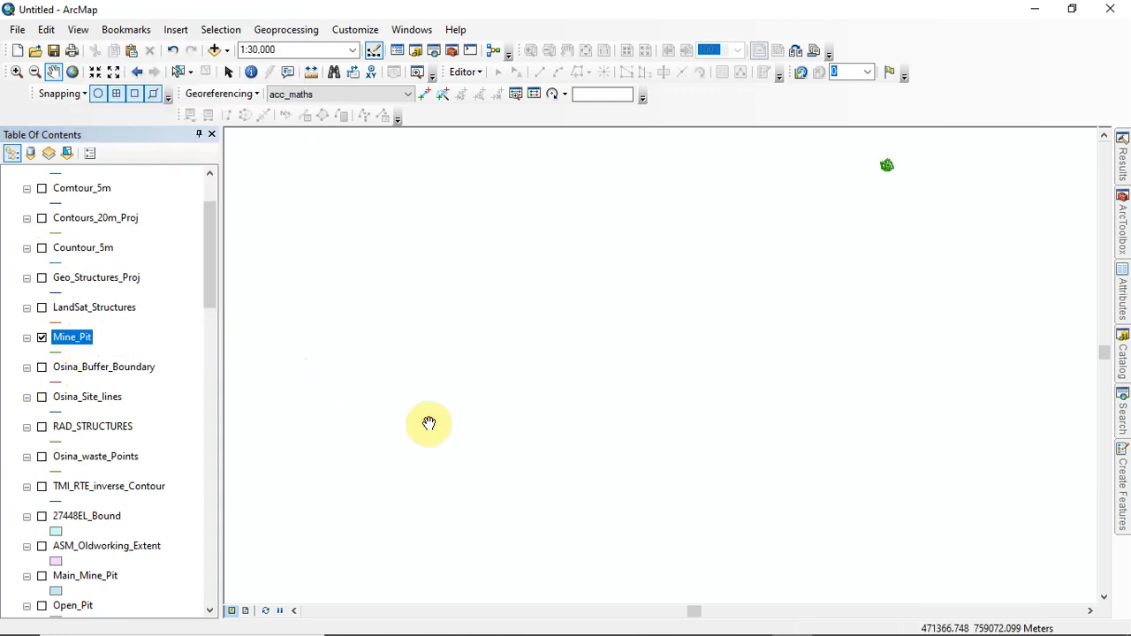
scroll(694, 406, up, 3)
scroll(701, 400, down, 4)
right_click(80, 350)
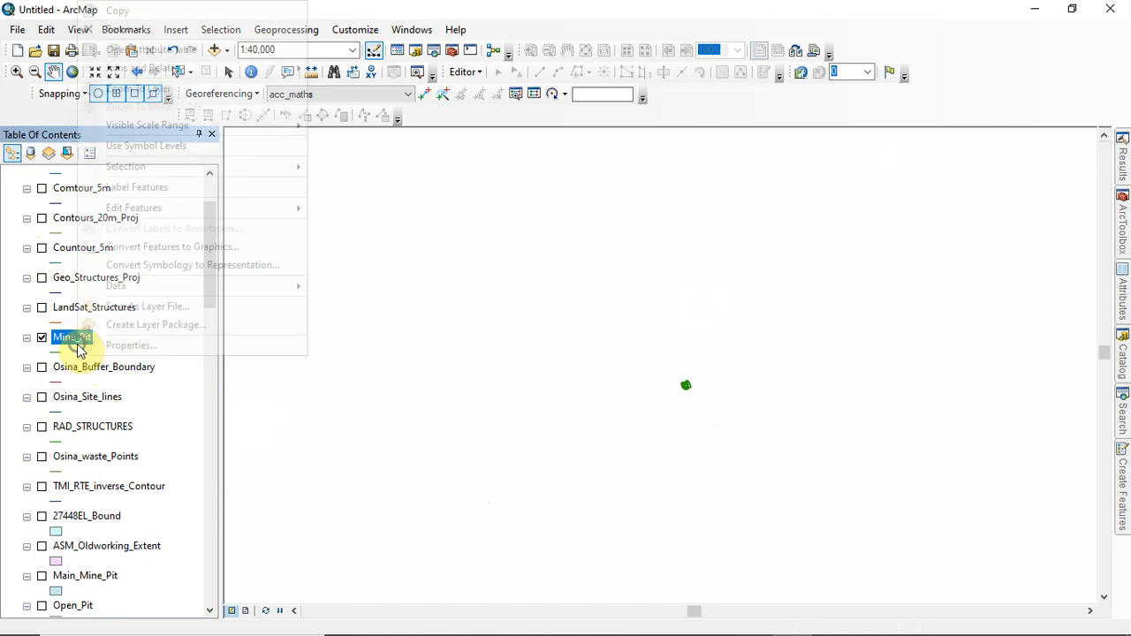
click(152, 89)
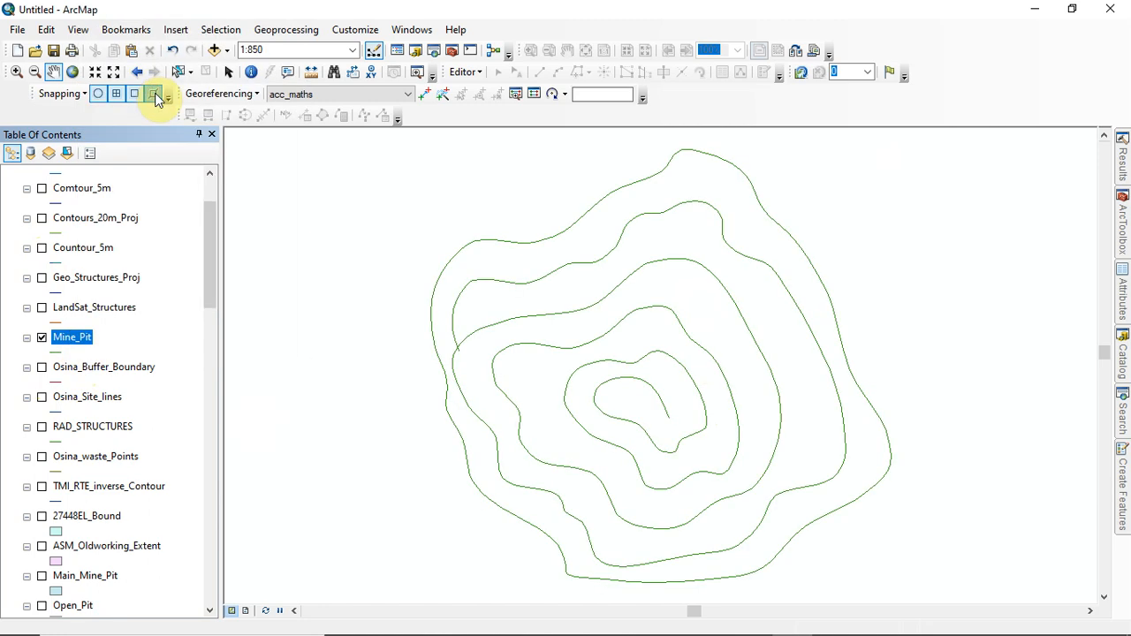
Step: Display the ASM_Oldworking_Extent and Main_Mine_Pit layers with the pit contours, and view their whole extent at 1:2,000
drag(652, 404, 604, 397)
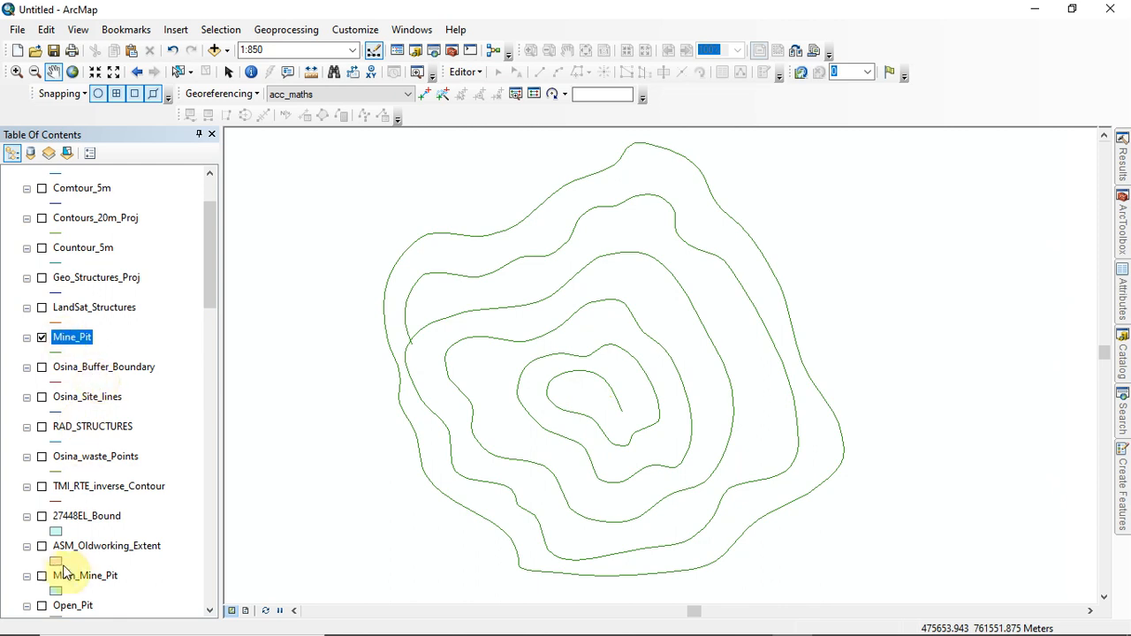
click(42, 546)
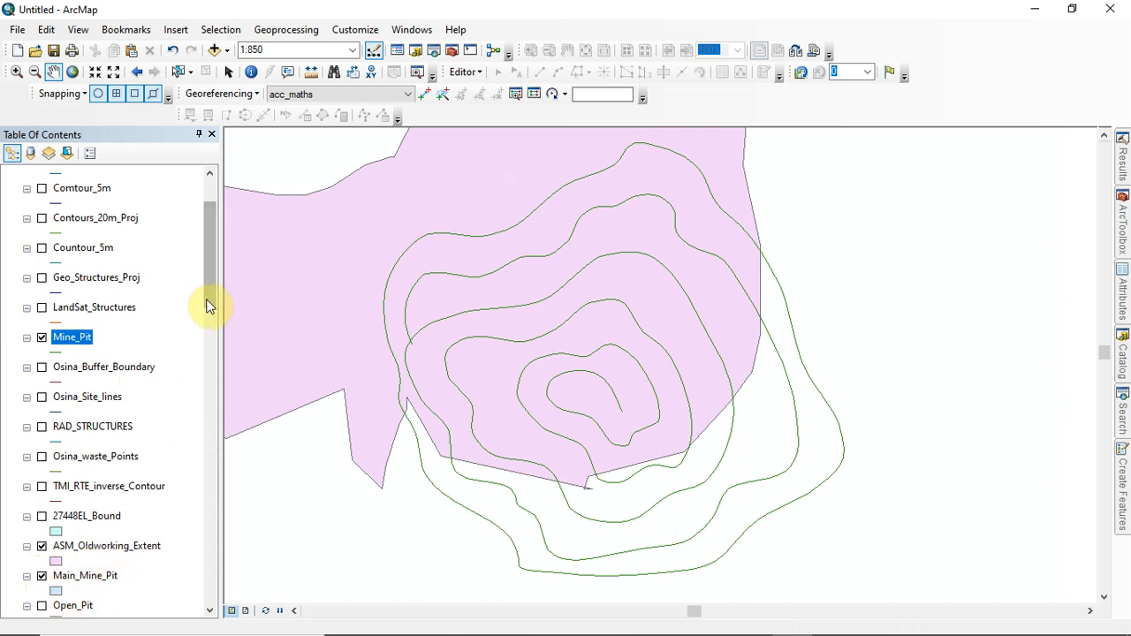
drag(209, 295, 210, 394)
drag(454, 341, 605, 406)
scroll(609, 425, down, 2)
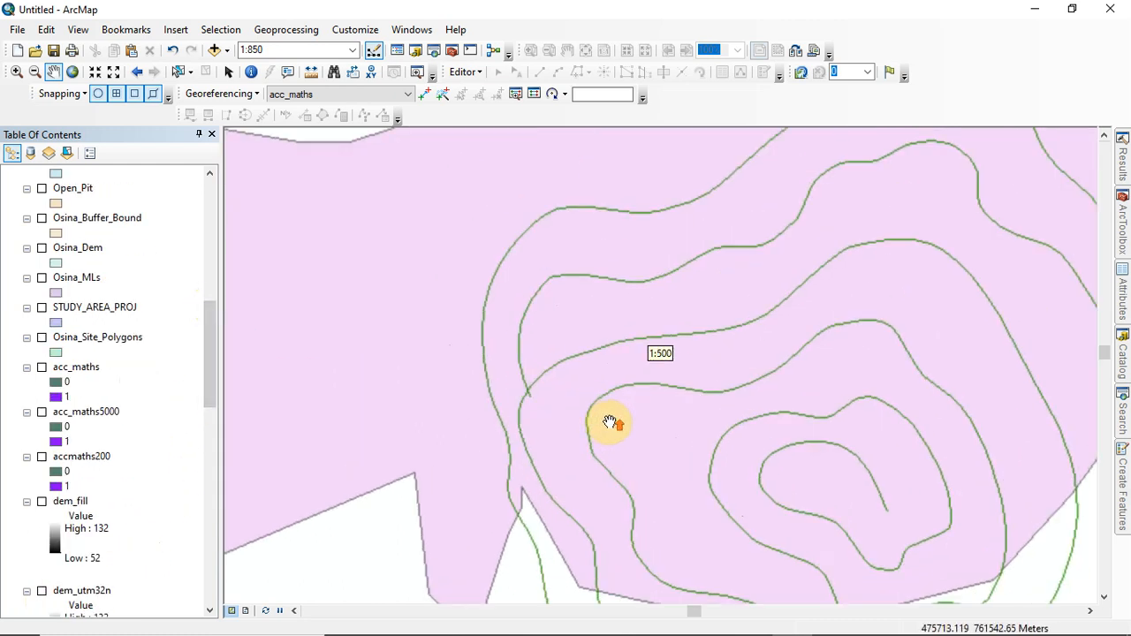
scroll(609, 425, up, 3)
scroll(631, 467, up, 2)
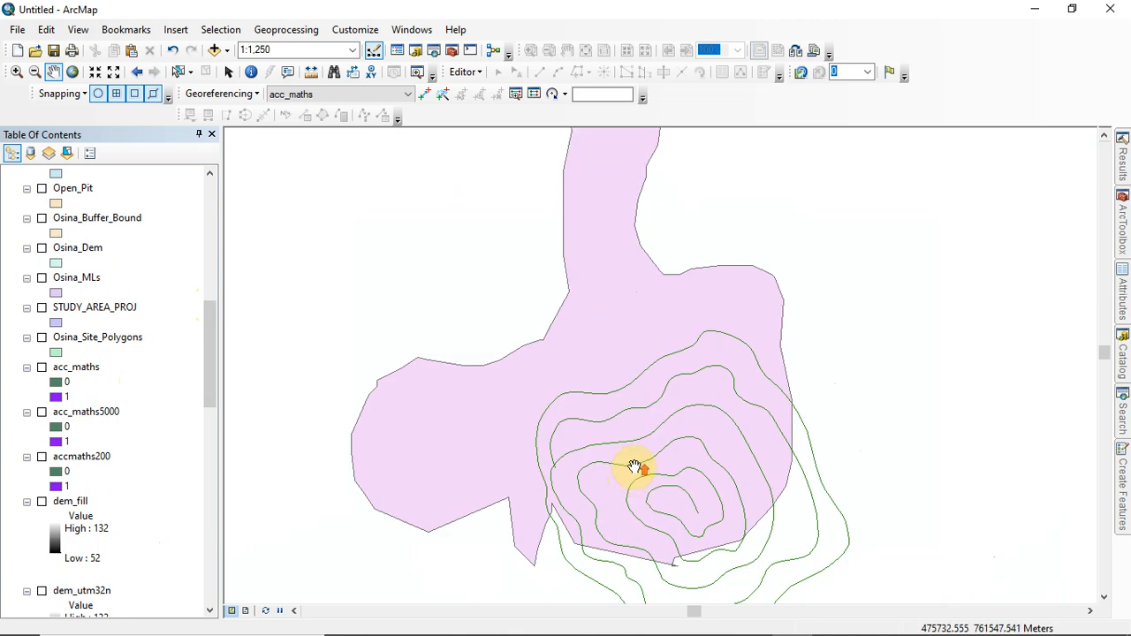
drag(640, 372, 615, 399)
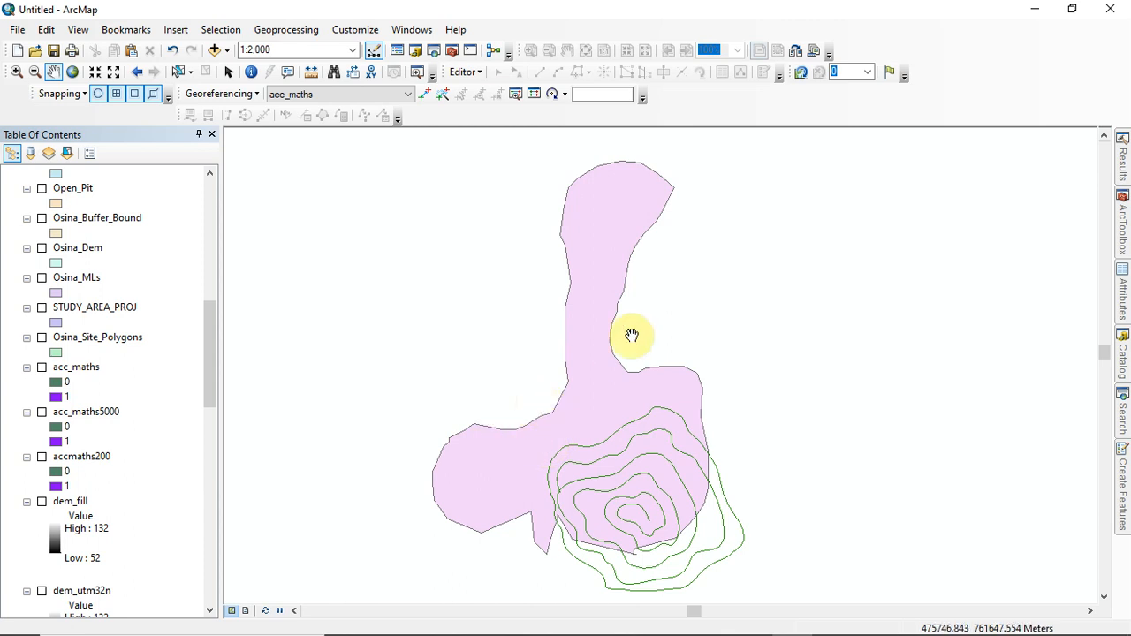
drag(616, 437, 657, 414)
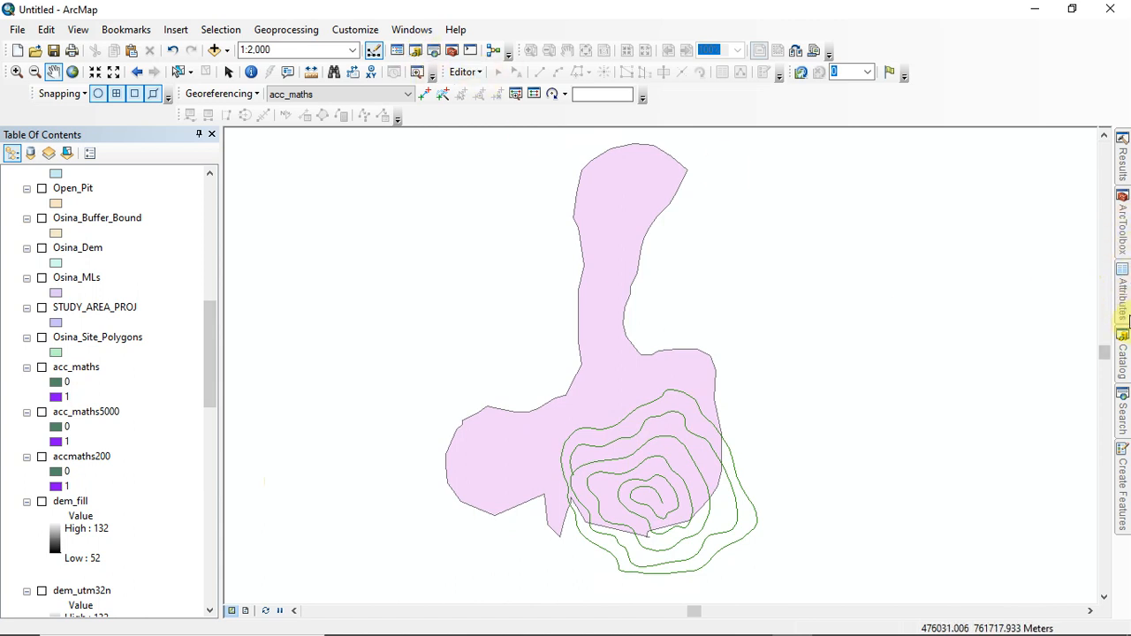
Step: Open the Search window beside the map
click(1124, 416)
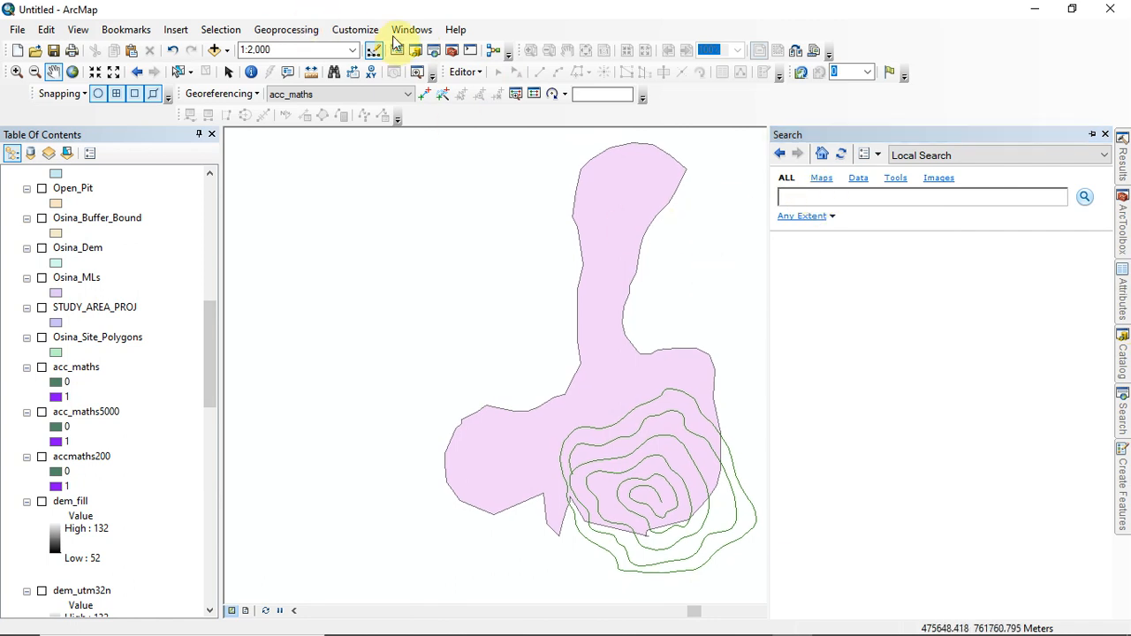
click(434, 51)
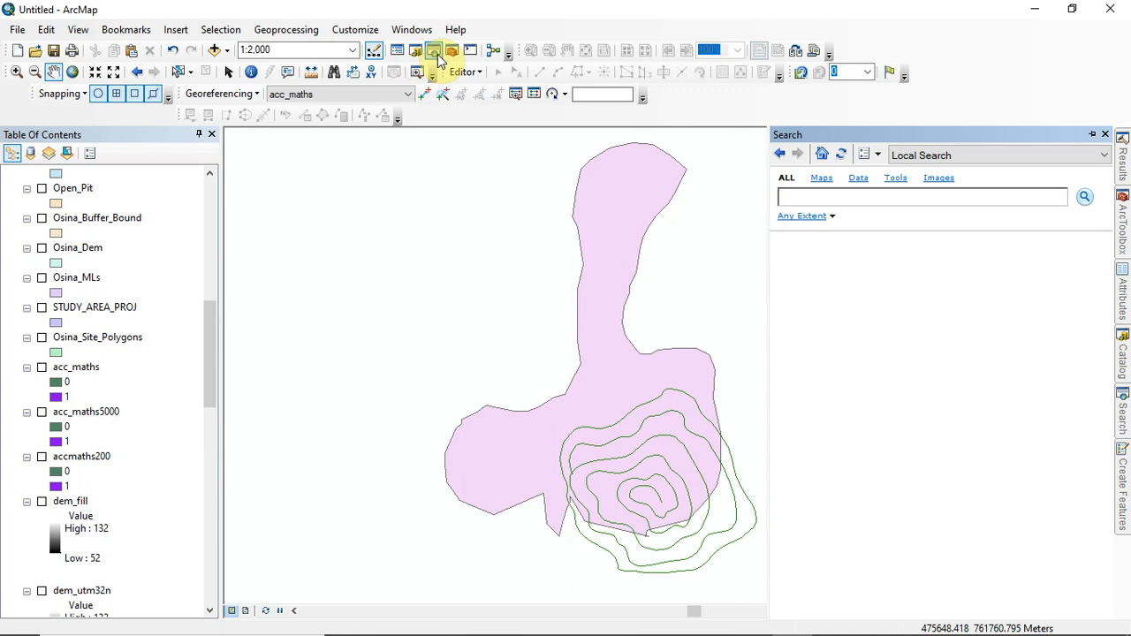
mouse_move(1124, 313)
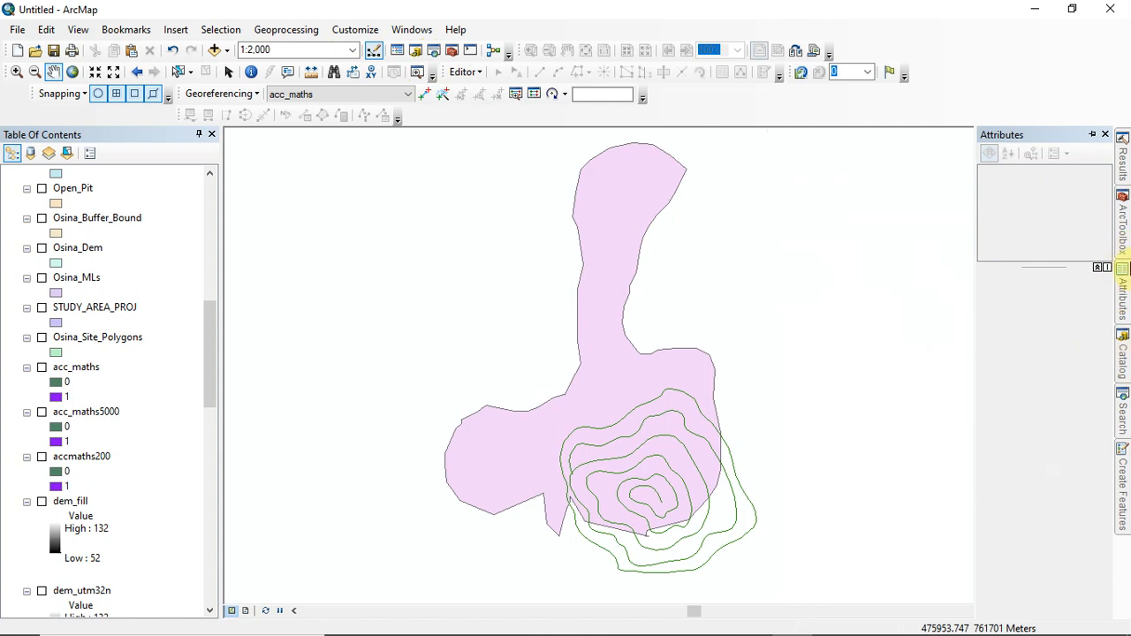
mouse_move(1125, 413)
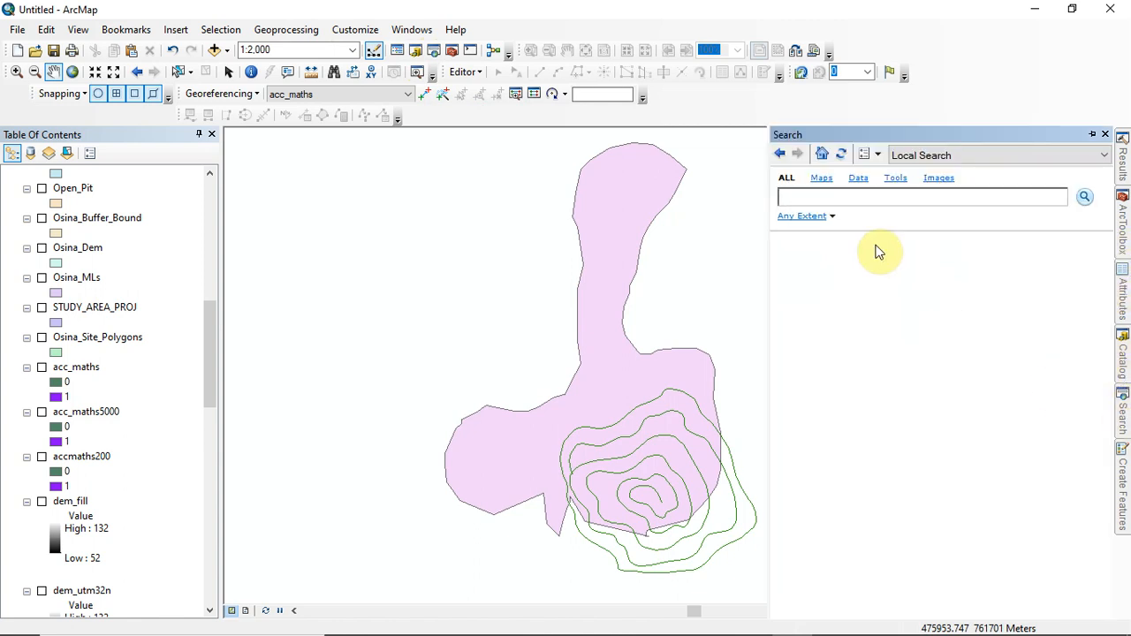
Step: Look through the Maps, Data, Tools and Images search categories, and return to searching all items
click(821, 179)
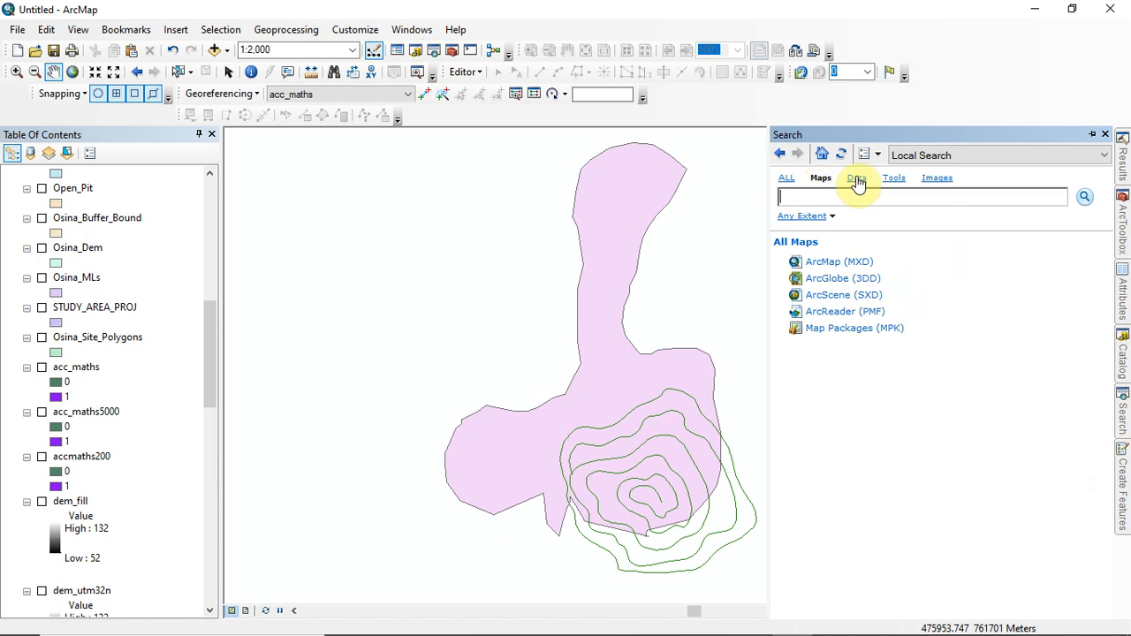
click(857, 181)
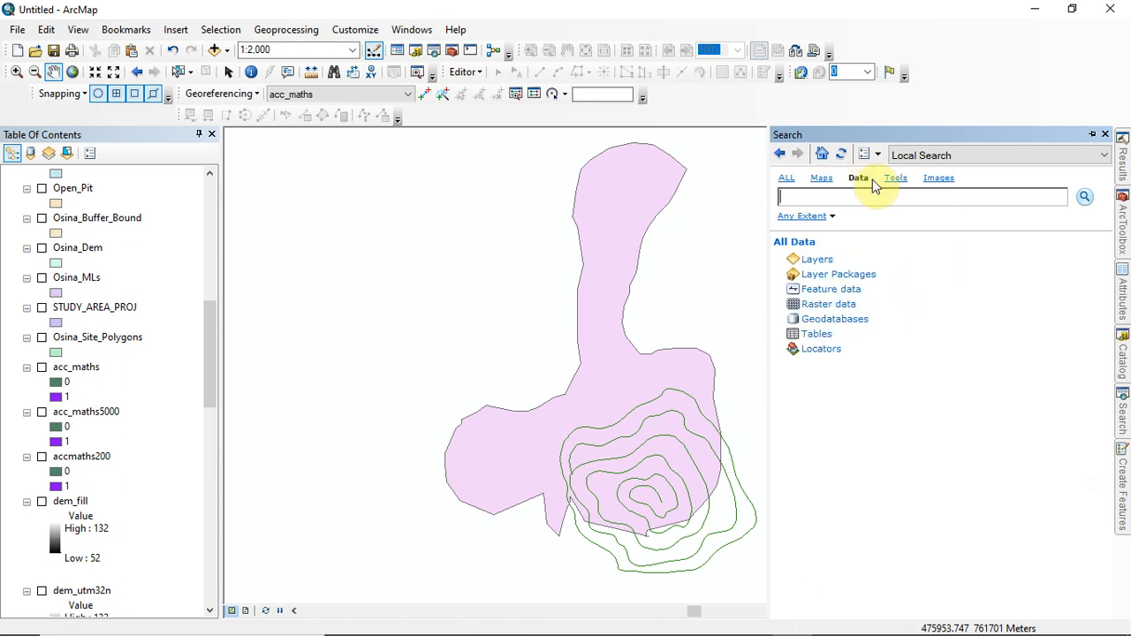
click(897, 181)
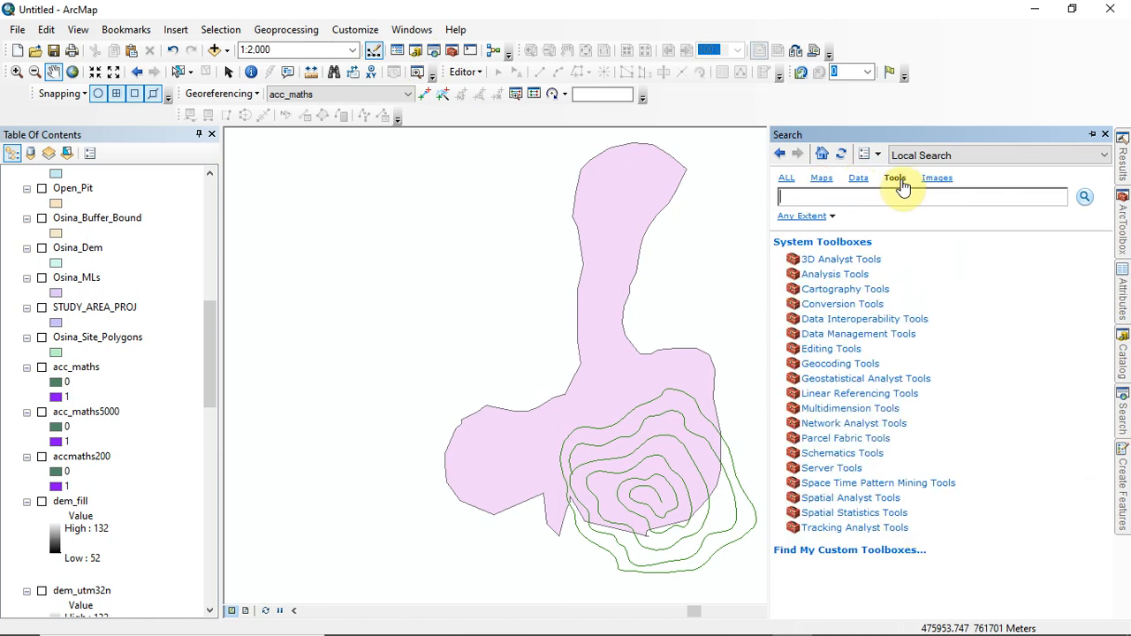
click(940, 182)
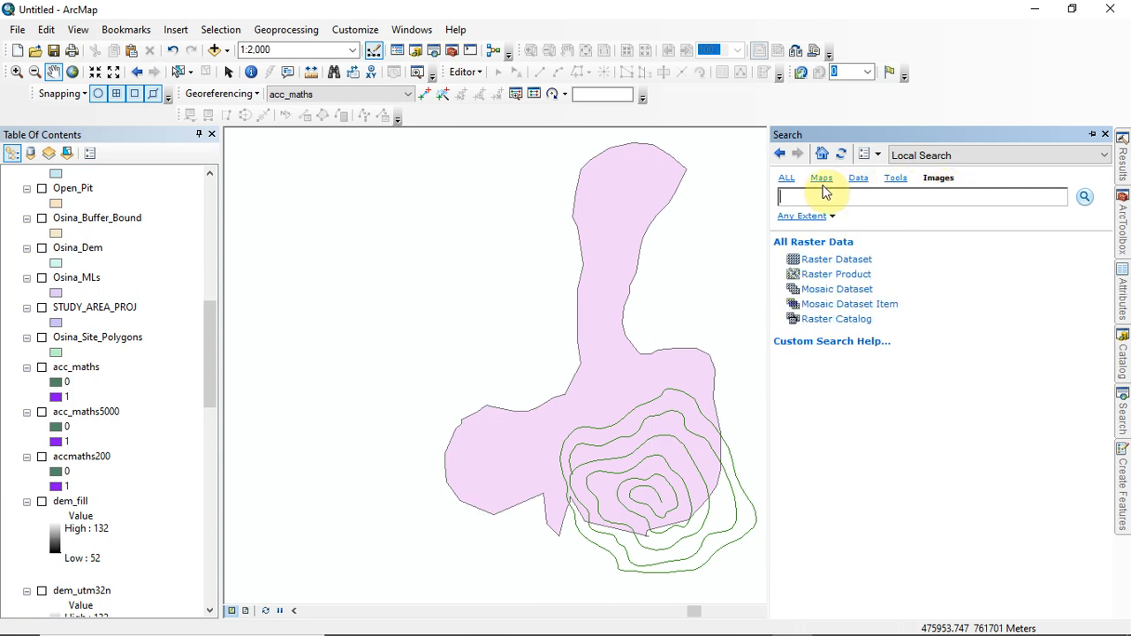
click(787, 181)
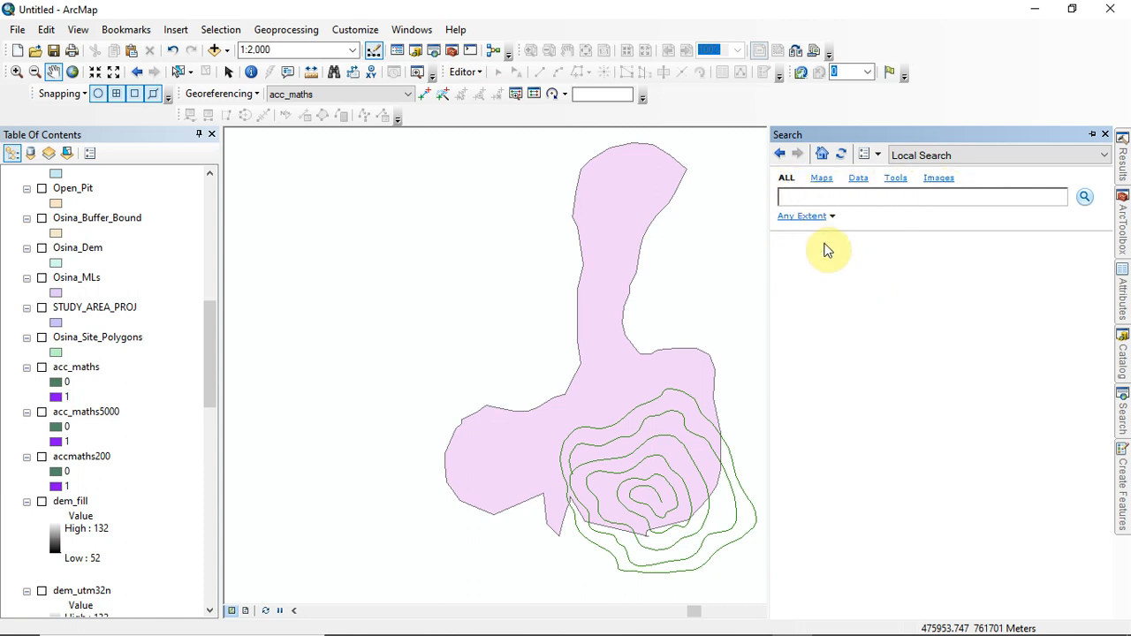
Step: Check the available search sources and keep Local Search selected
click(853, 200)
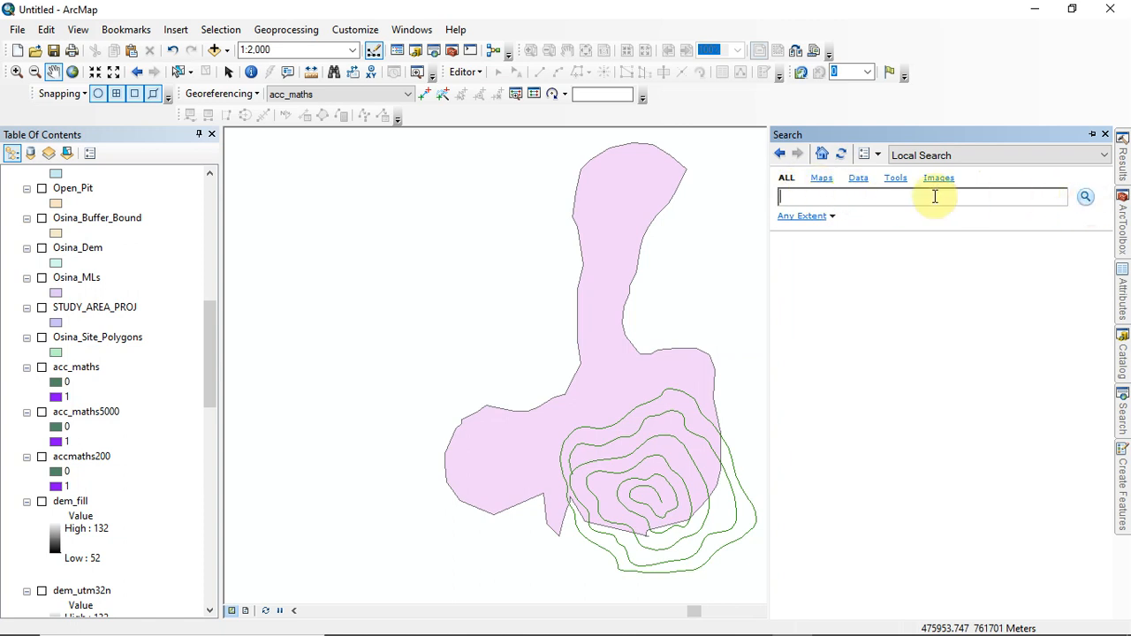
click(792, 194)
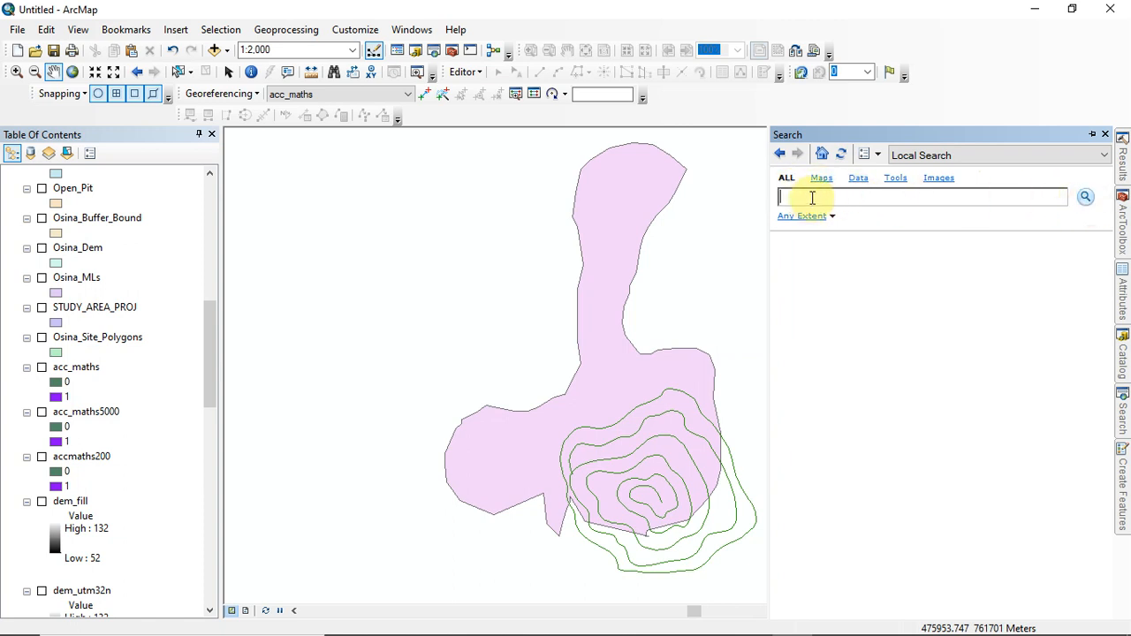
click(1101, 155)
click(939, 172)
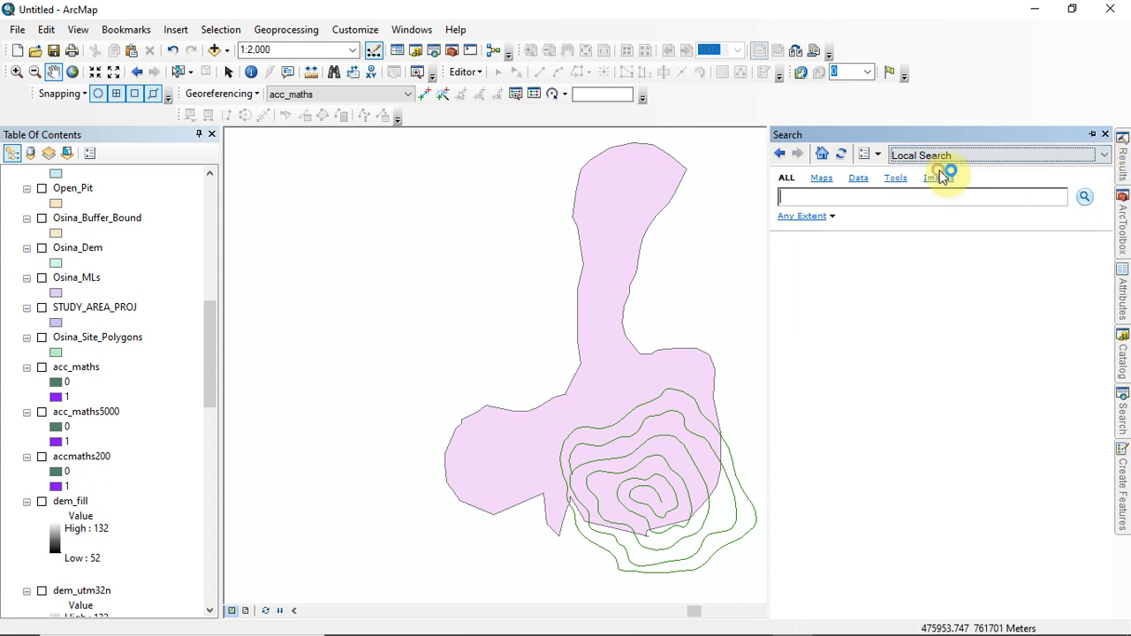
click(1103, 156)
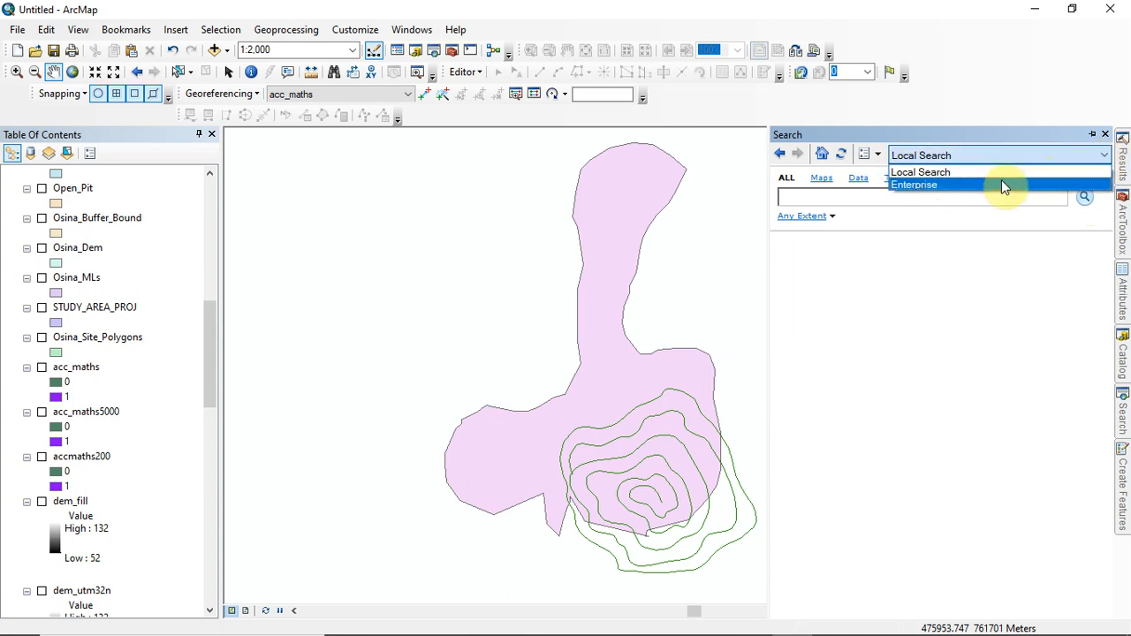
click(977, 173)
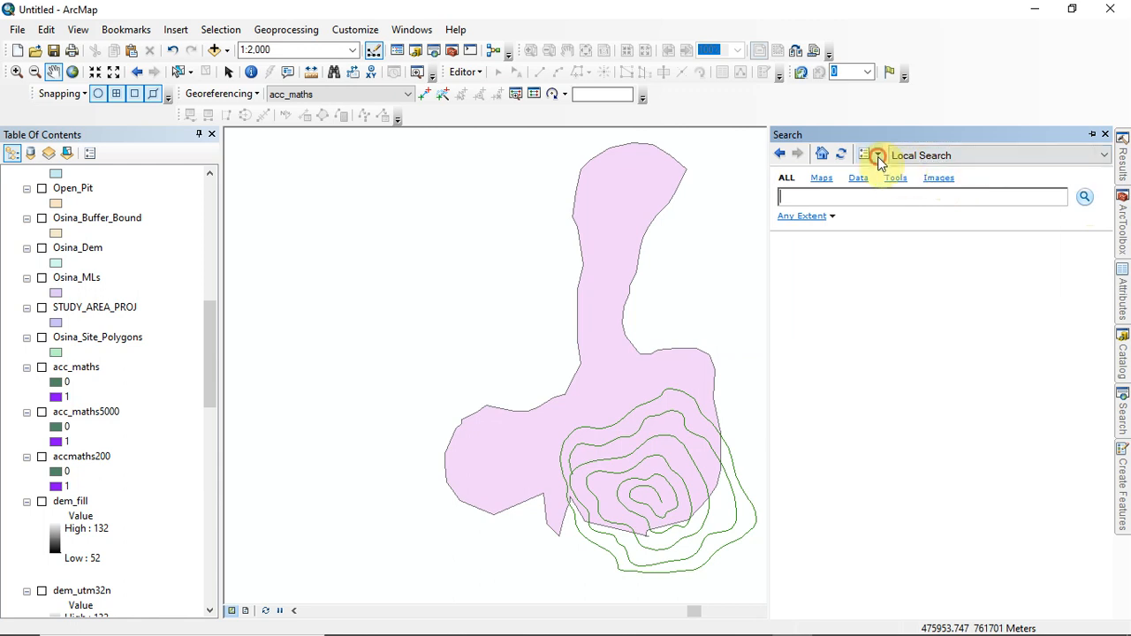
Step: Register the Geotif_290sht_500dpi folder from OSINA_GIS_MINE_PROJECT for indexing in the search options, keeping Create thumbnails enabled
click(878, 155)
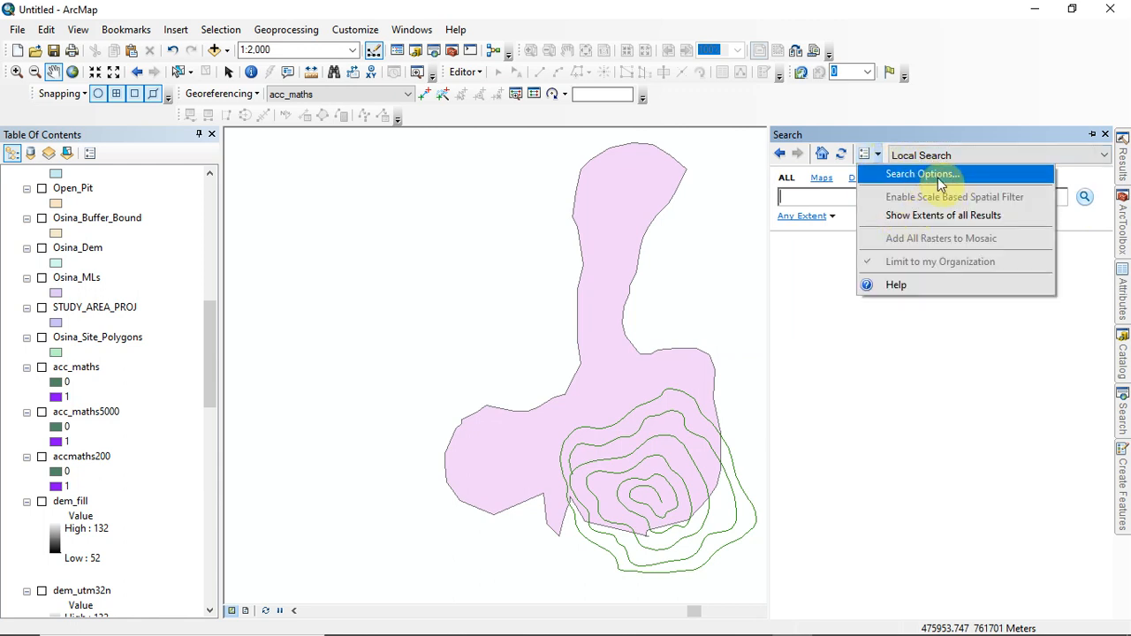
click(891, 180)
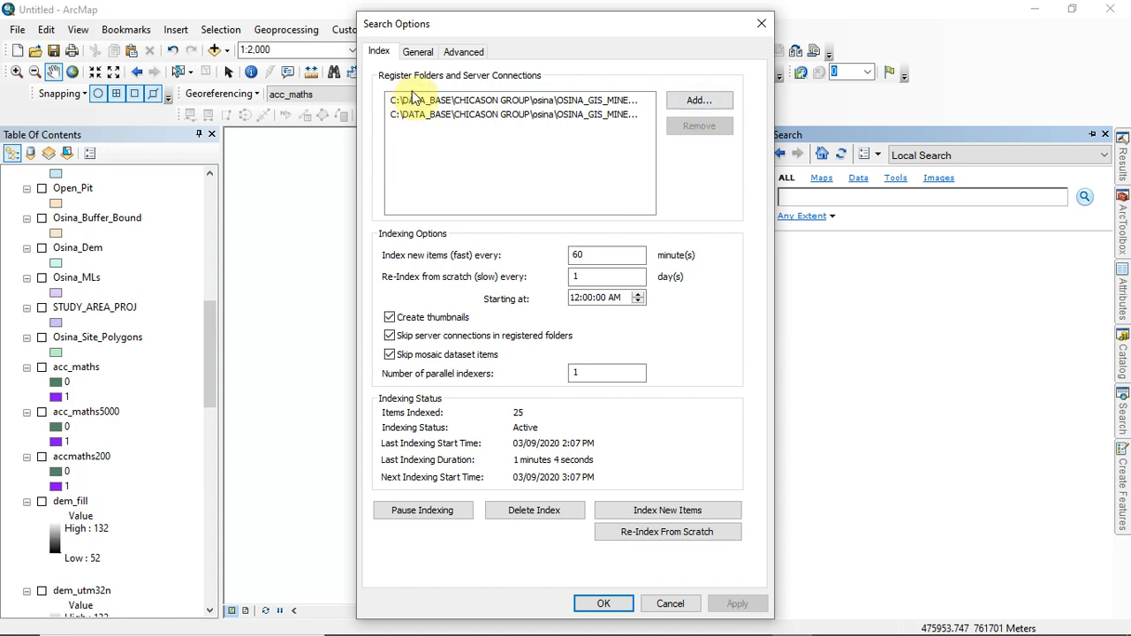
click(691, 103)
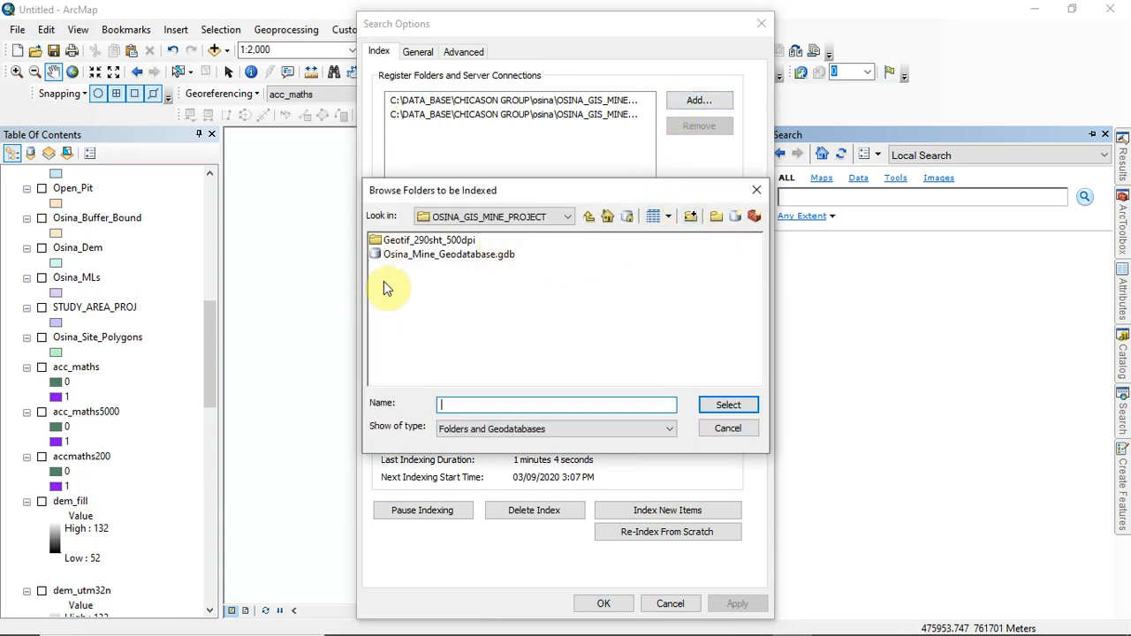
click(417, 246)
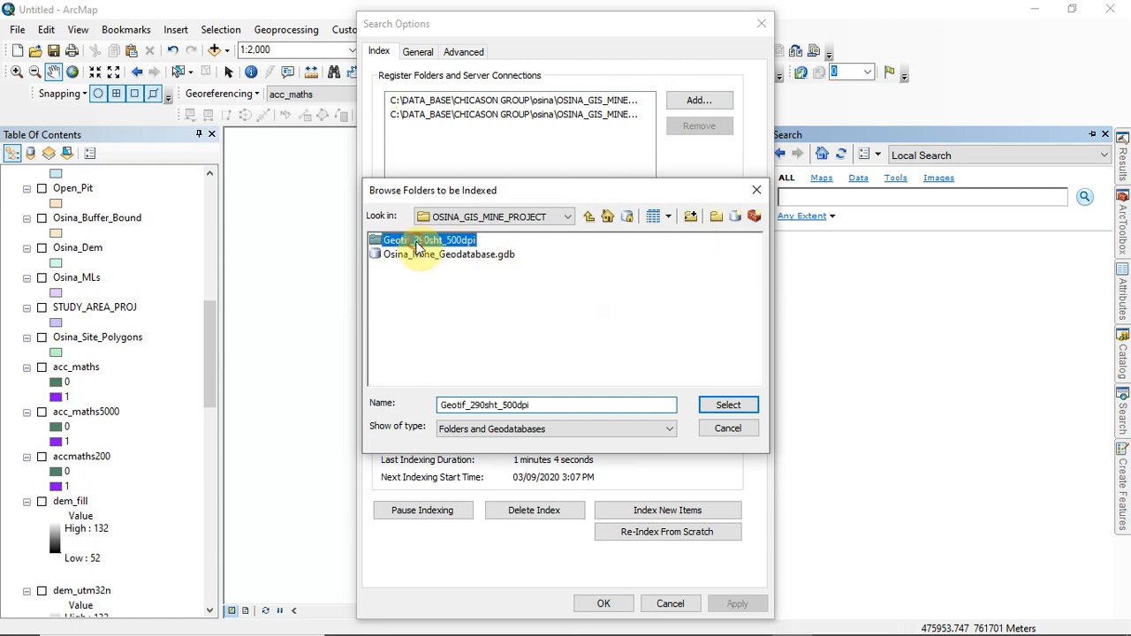
click(740, 404)
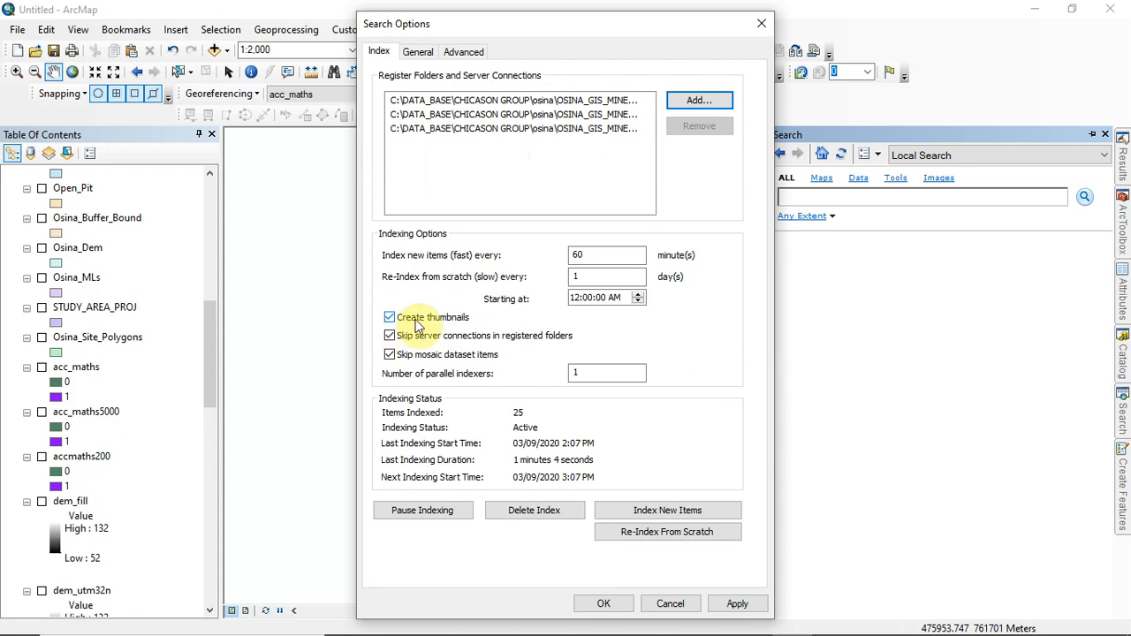
click(390, 318)
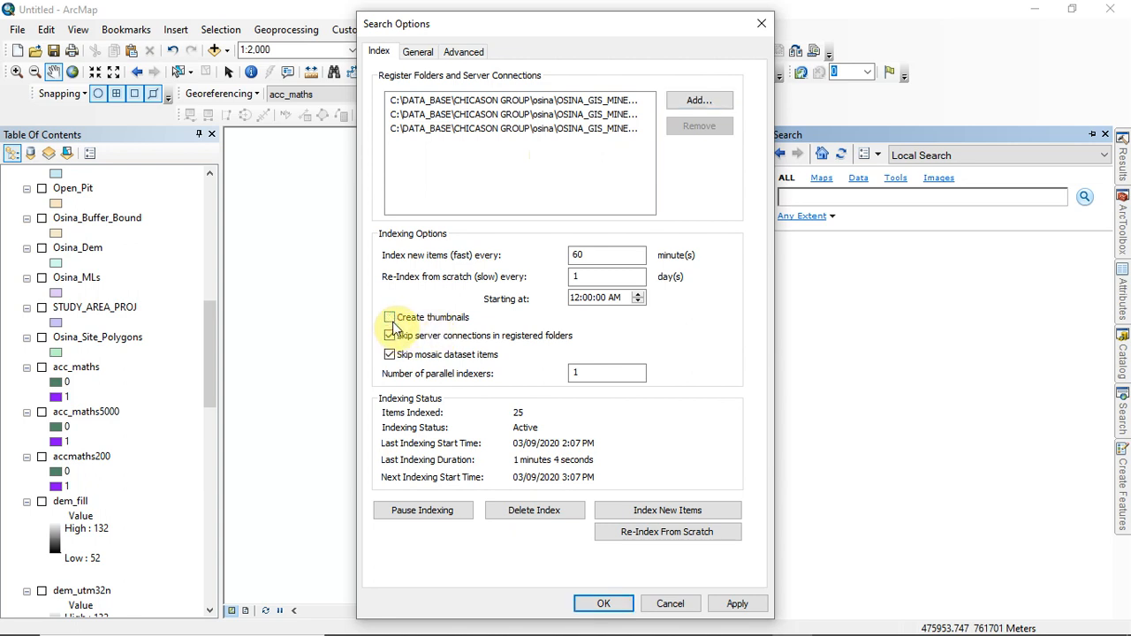
click(390, 318)
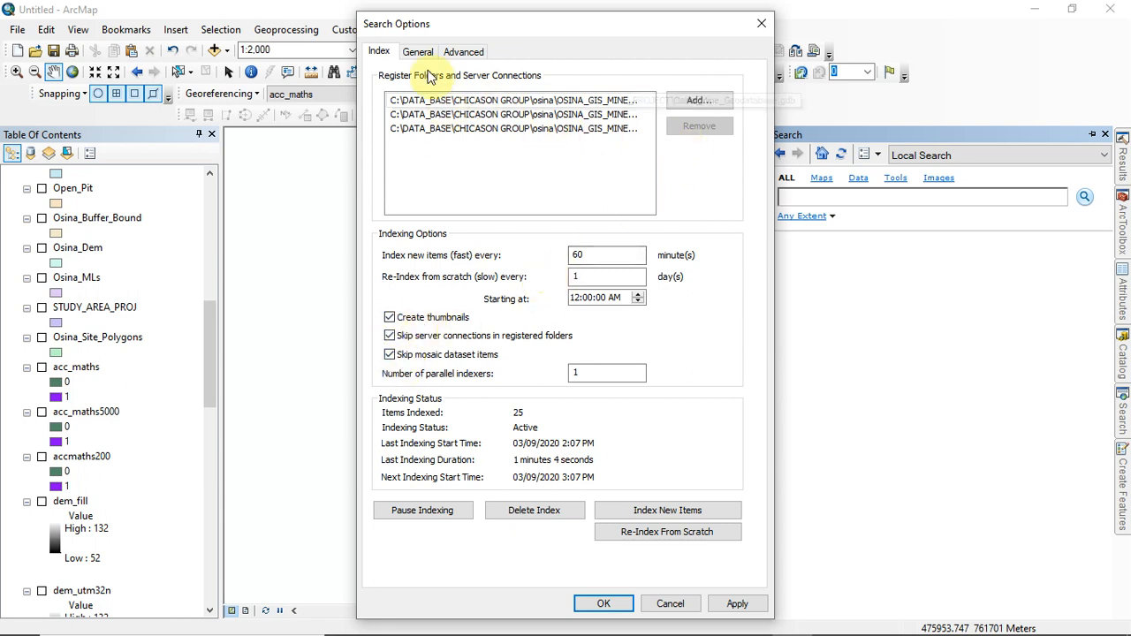
Step: Review the search options, apply the settings to index the registered folders, and close the dialog
click(416, 51)
click(378, 51)
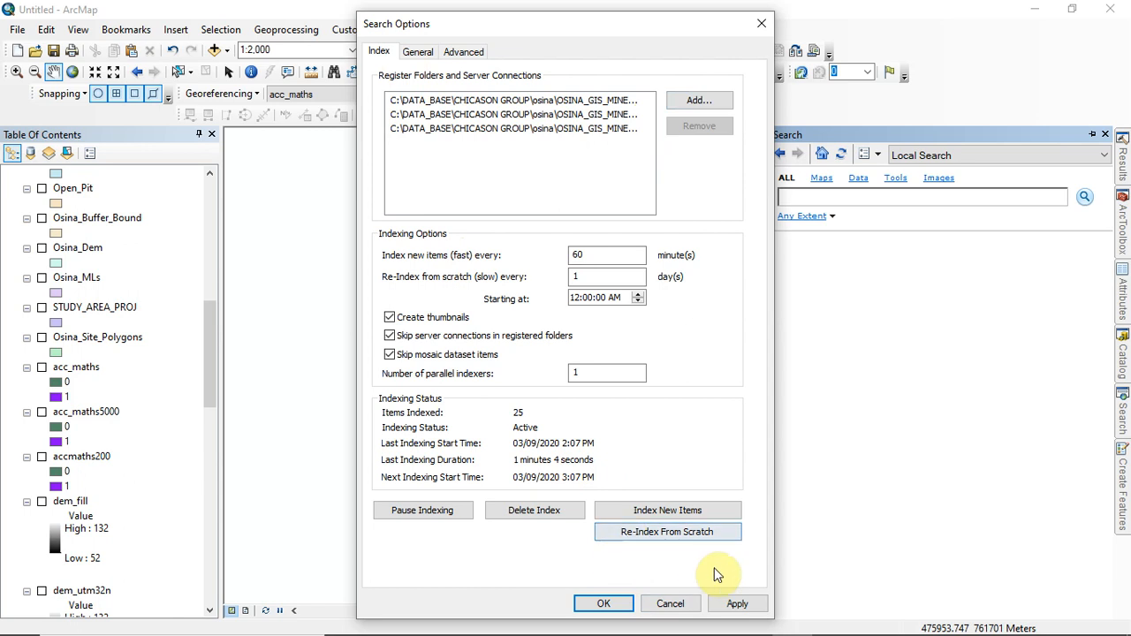
click(738, 605)
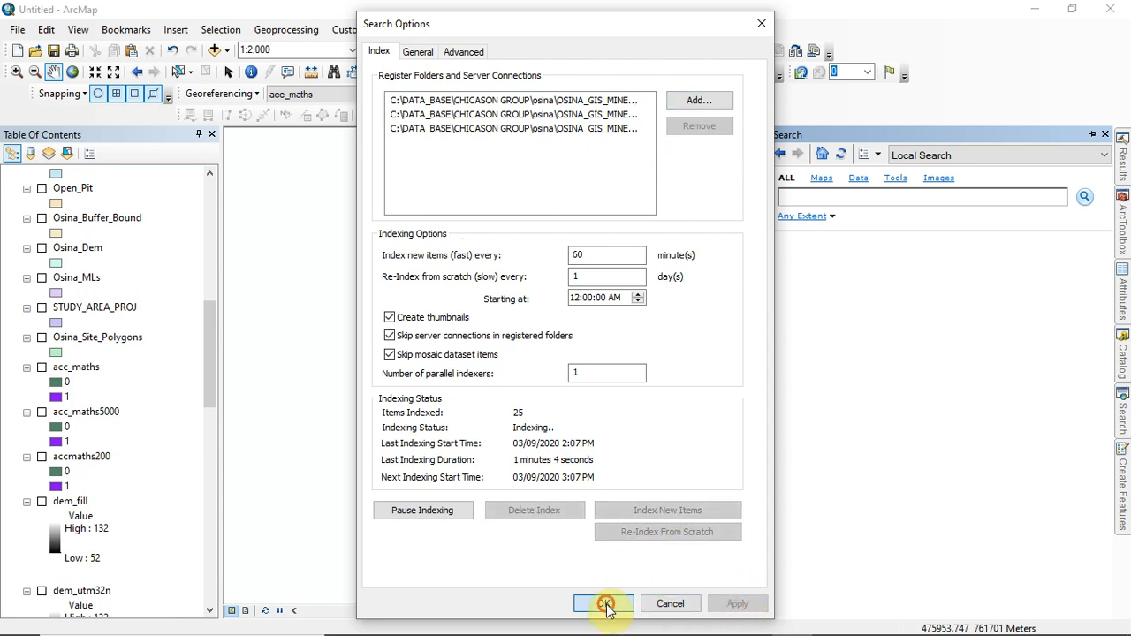
click(605, 605)
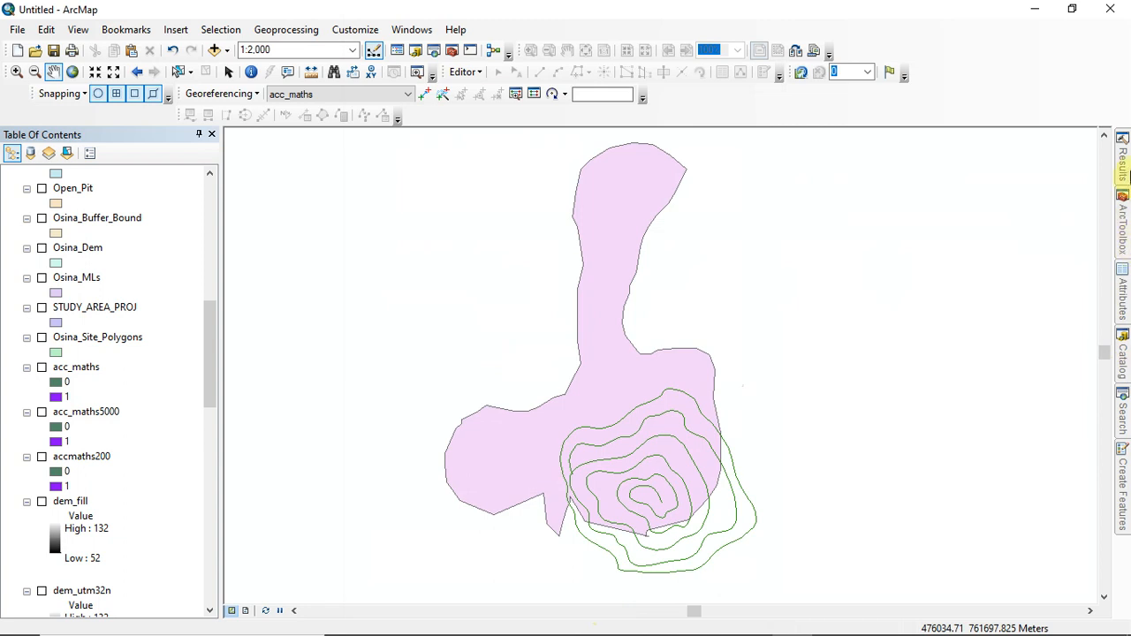
Step: Reopen the Search window and search the local index for "osina"
click(1124, 414)
click(804, 195)
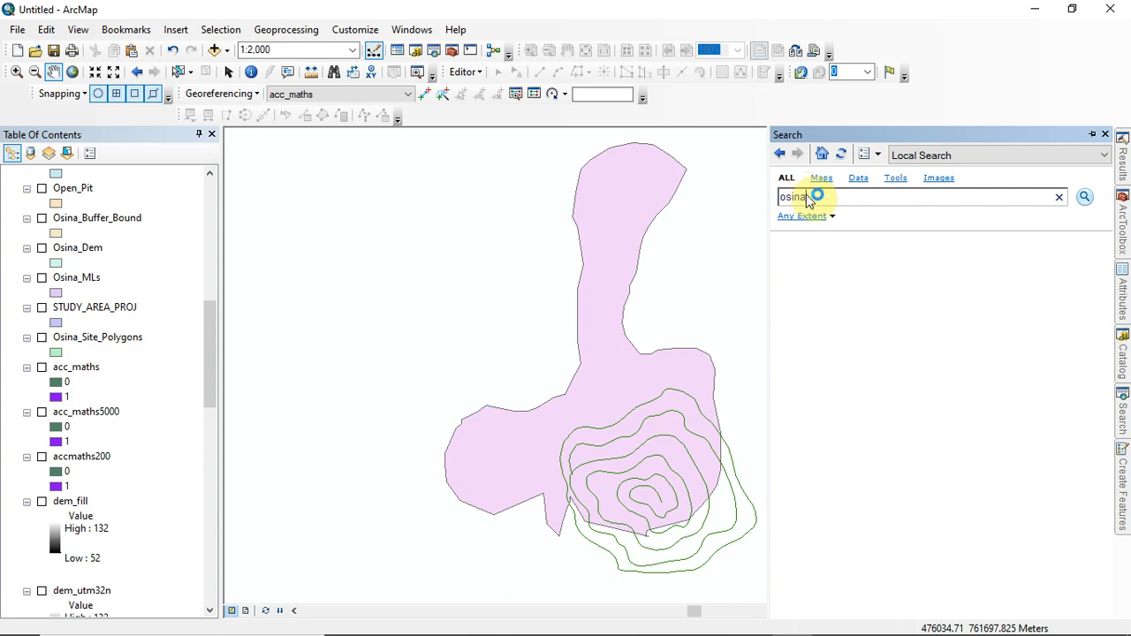
key(Return)
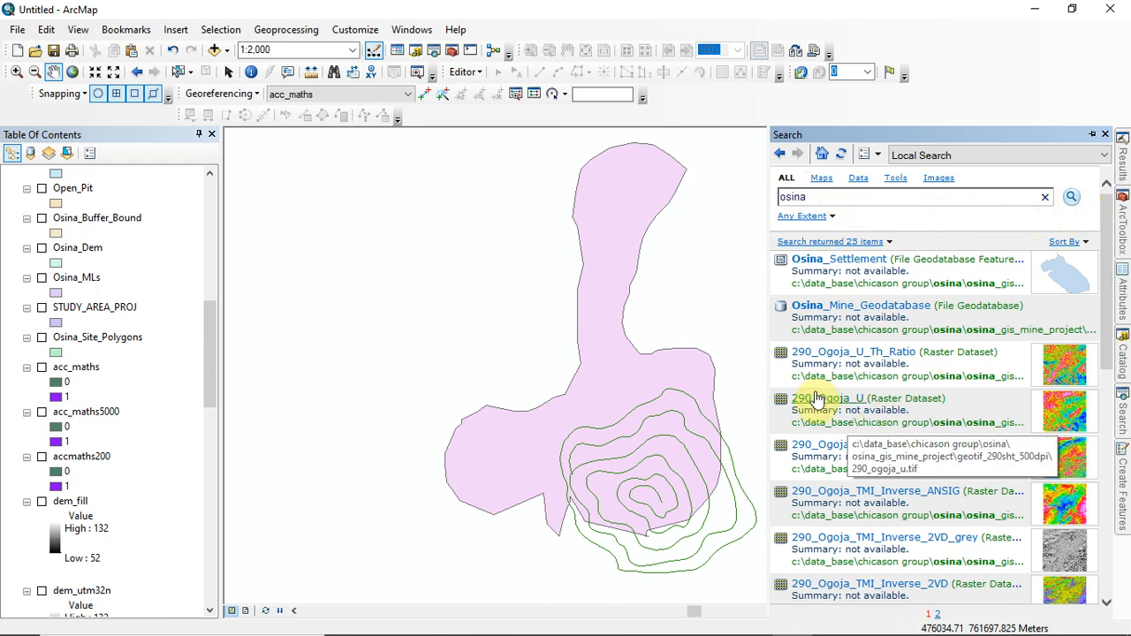
Step: Examine the osina search results, comparing the listed geodatabase features and 290_Ogoja rasters with their thumbnails and the map's layer list
scroll(835, 345, down, 5)
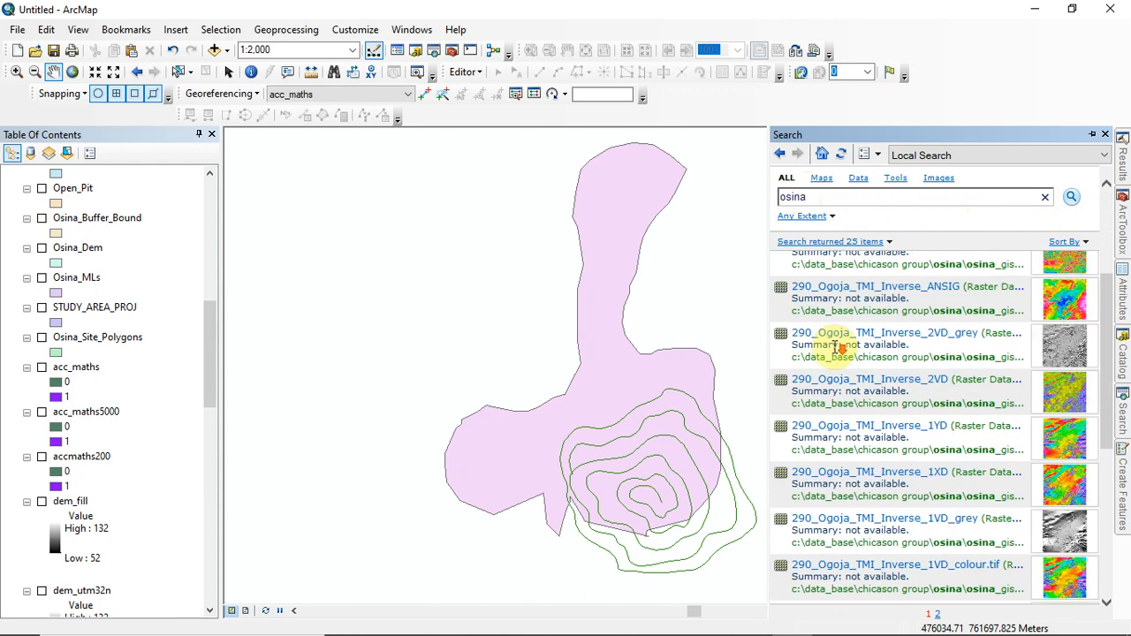
scroll(845, 371, down, 5)
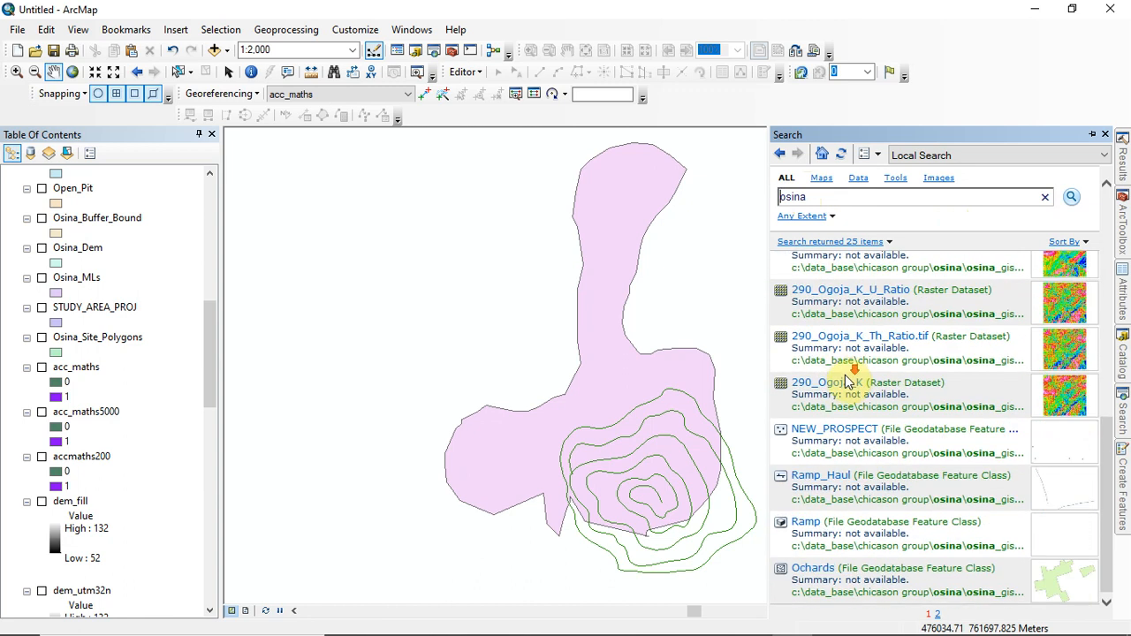
scroll(857, 300, up, 10)
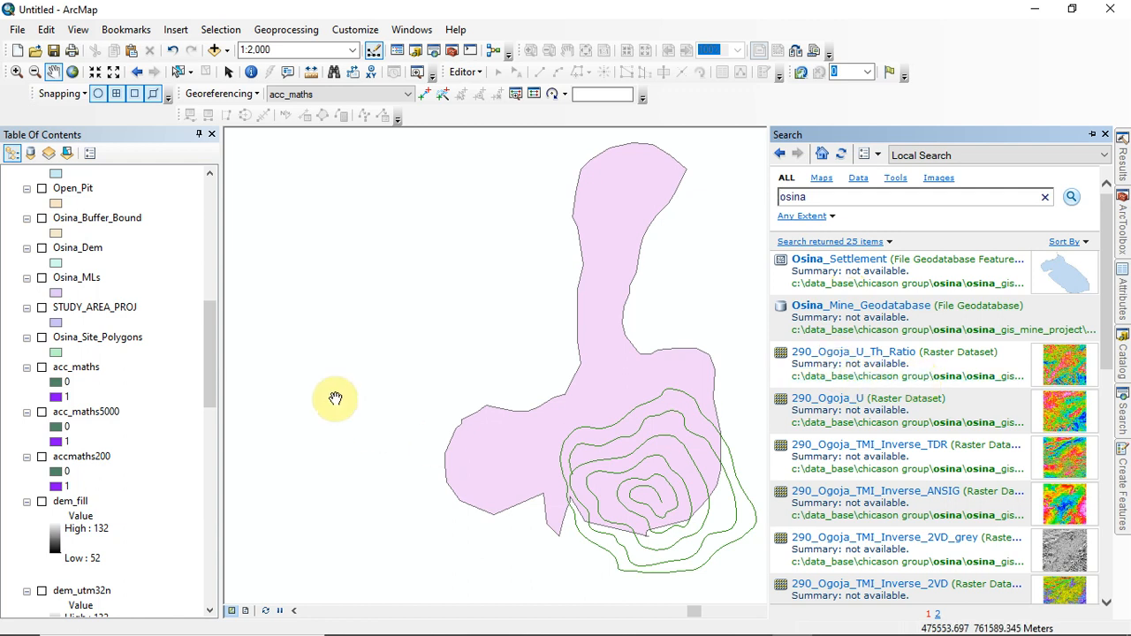
drag(210, 374, 227, 424)
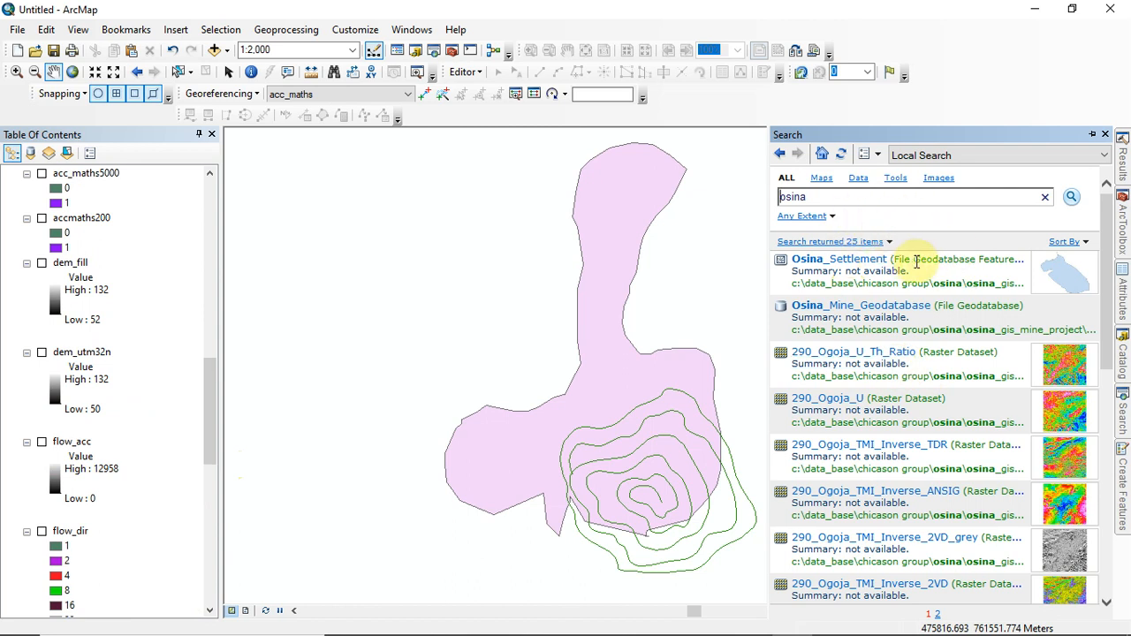
scroll(1067, 453, down, 1)
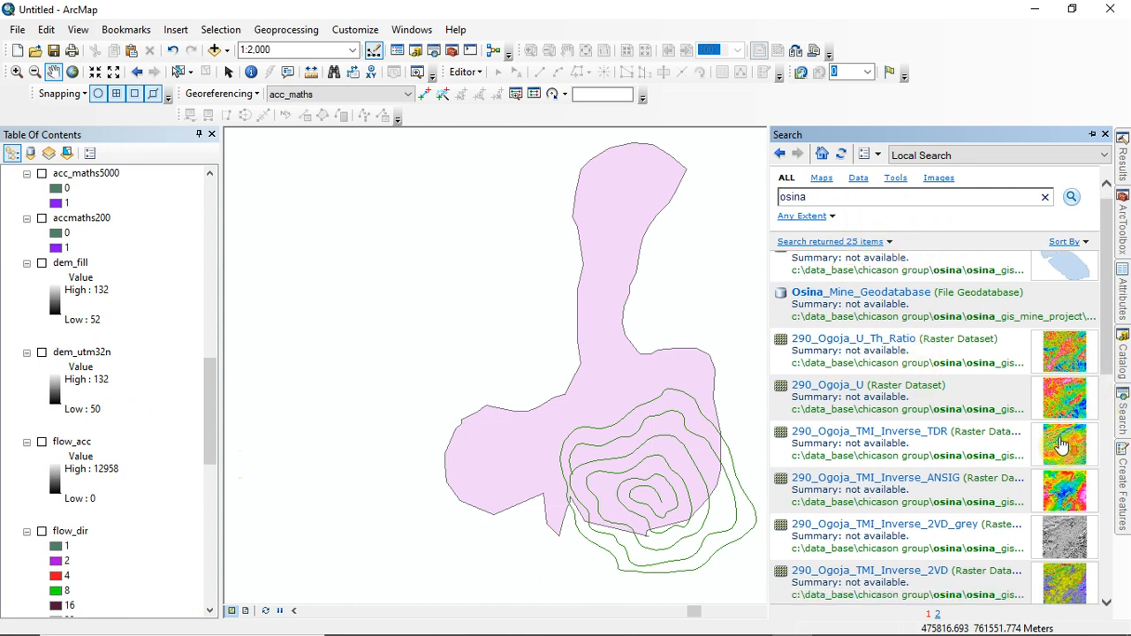
scroll(1067, 454, down, 3)
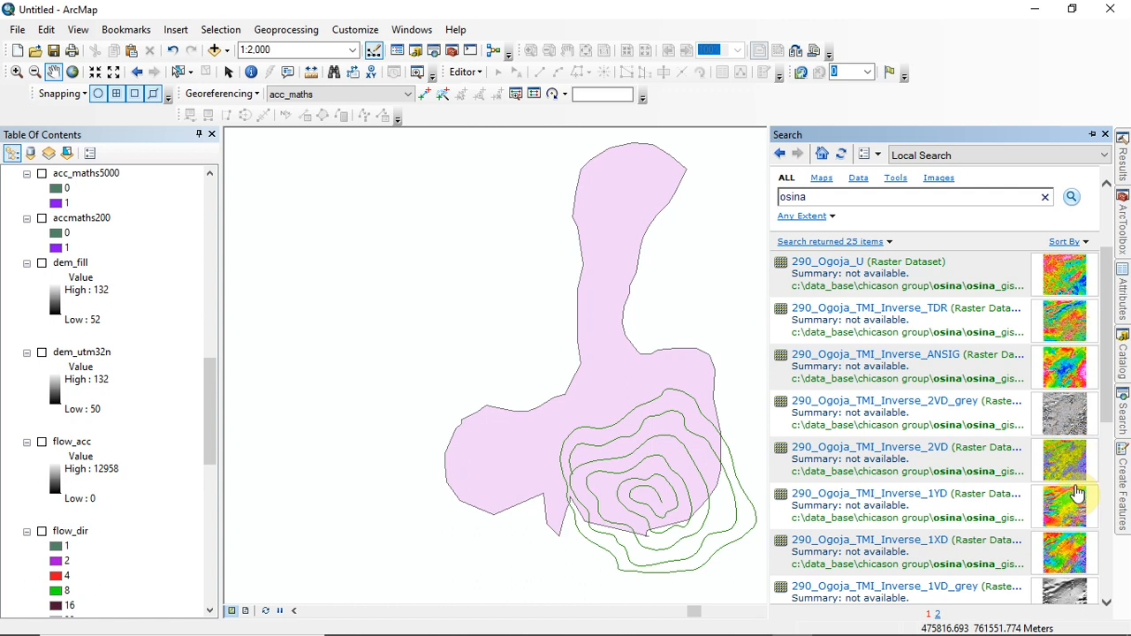
scroll(1076, 493, down, 3)
scroll(1066, 316, up, 6)
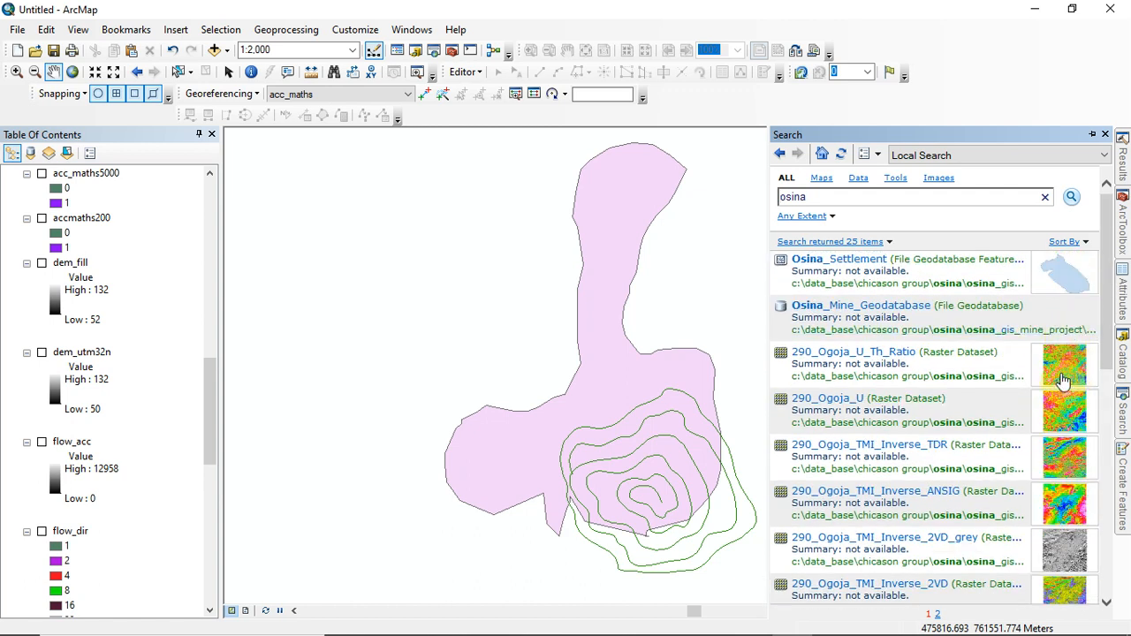
scroll(1065, 420, down, 3)
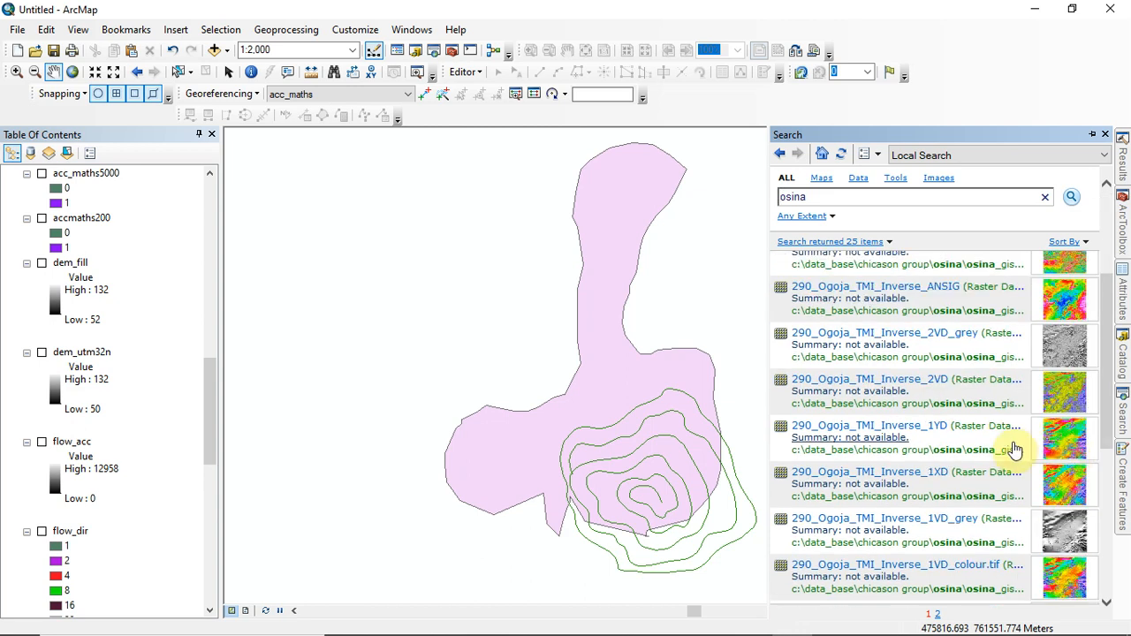
scroll(1065, 455, down, 3)
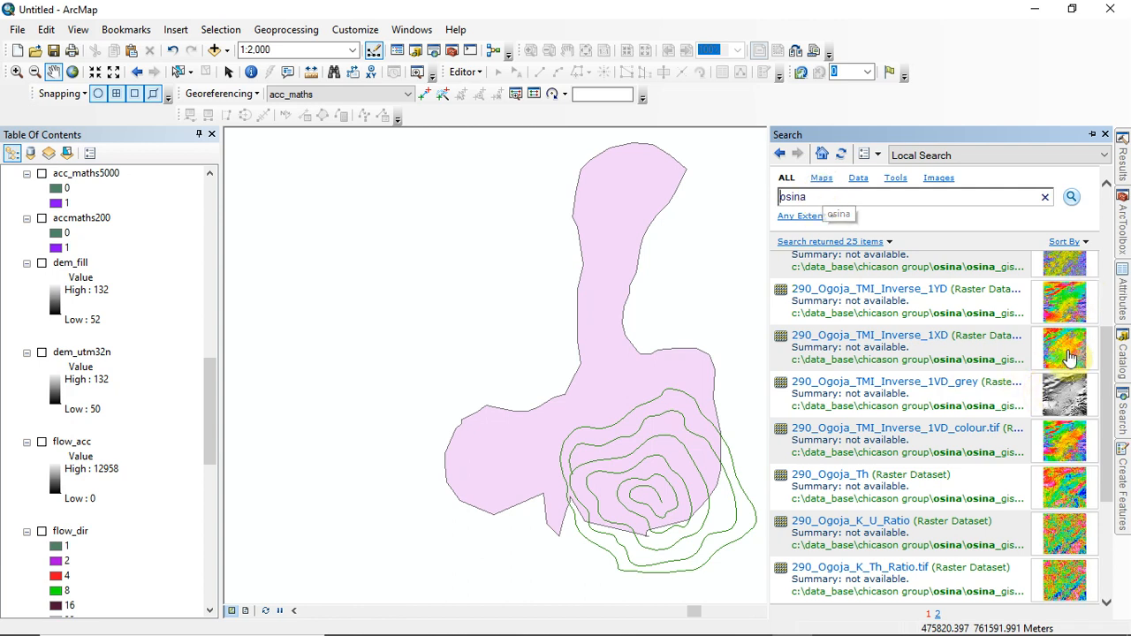
scroll(1069, 349, down, 3)
scroll(1065, 408, up, 5)
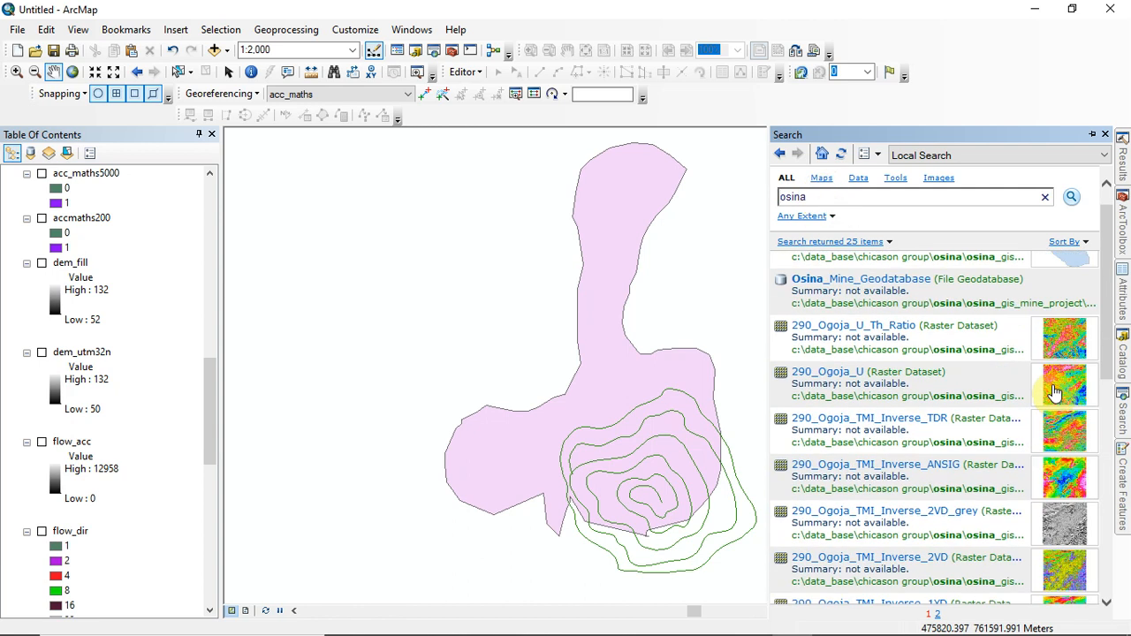
Step: Add the Osina_Settlement, Ramp and Ramp_Haul feature classes from the search results to the map
scroll(1047, 393, up, 1)
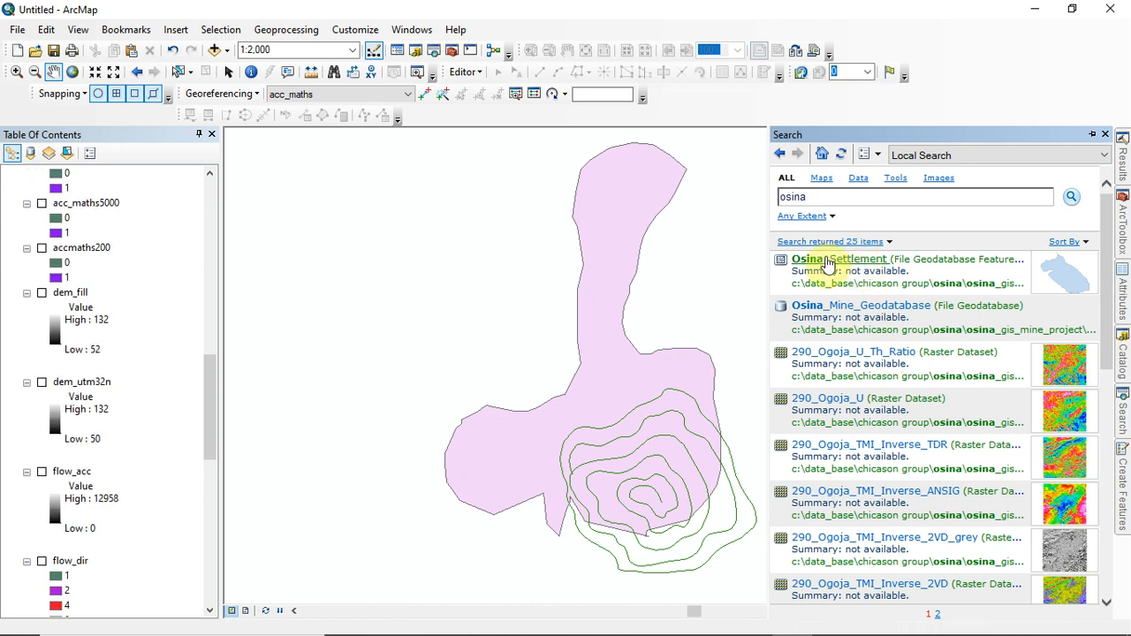
drag(210, 417, 221, 239)
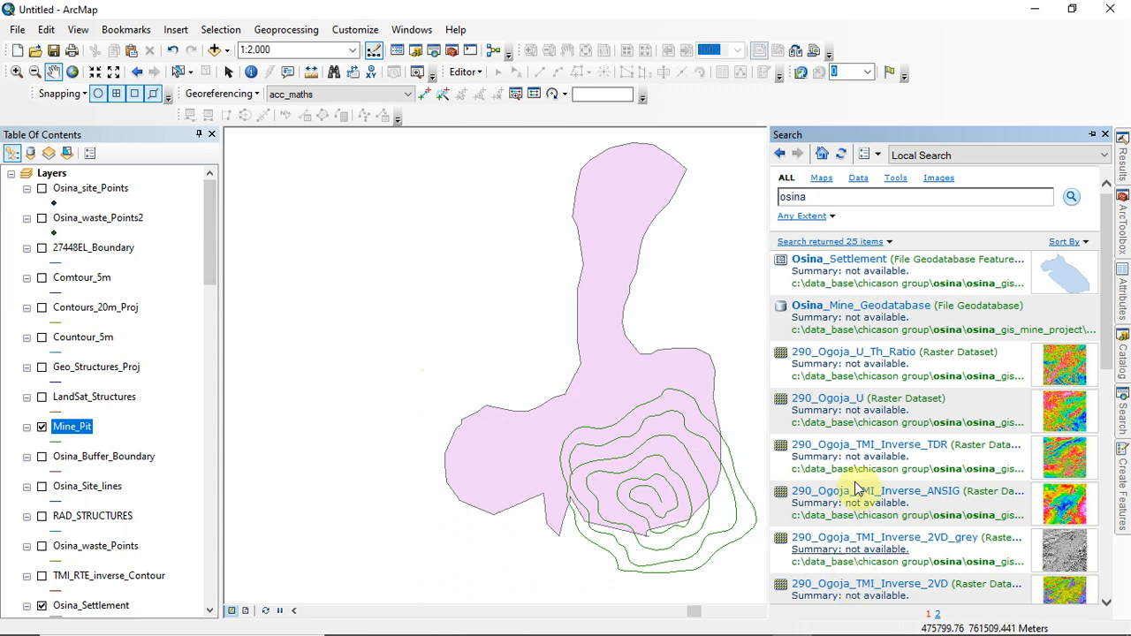
scroll(835, 540, down, 5)
scroll(892, 537, down, 5)
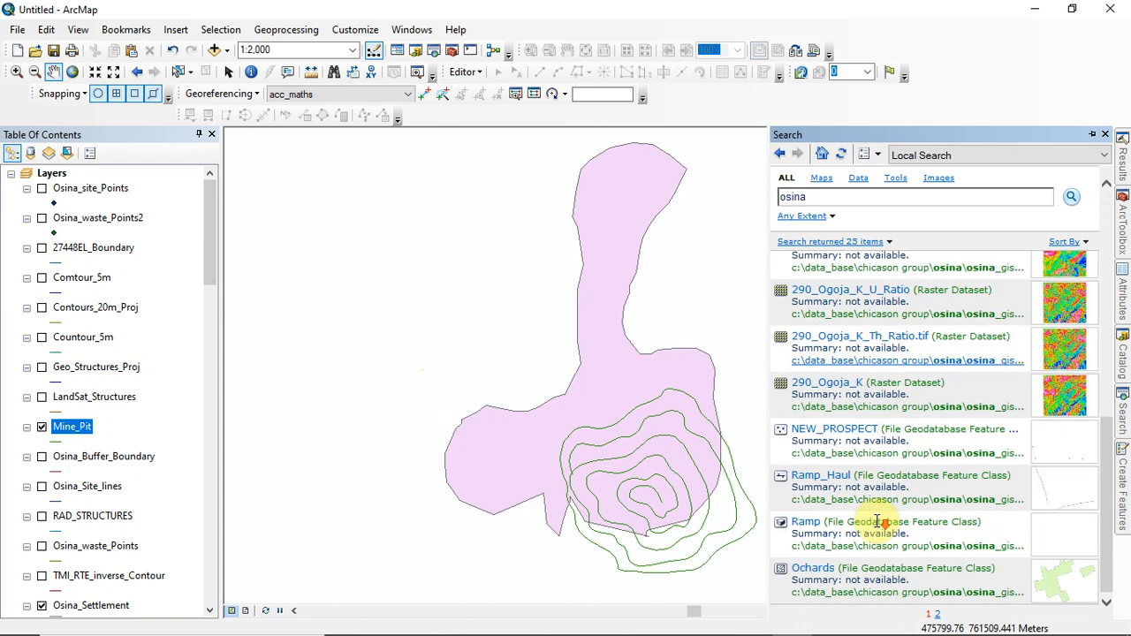
click(804, 523)
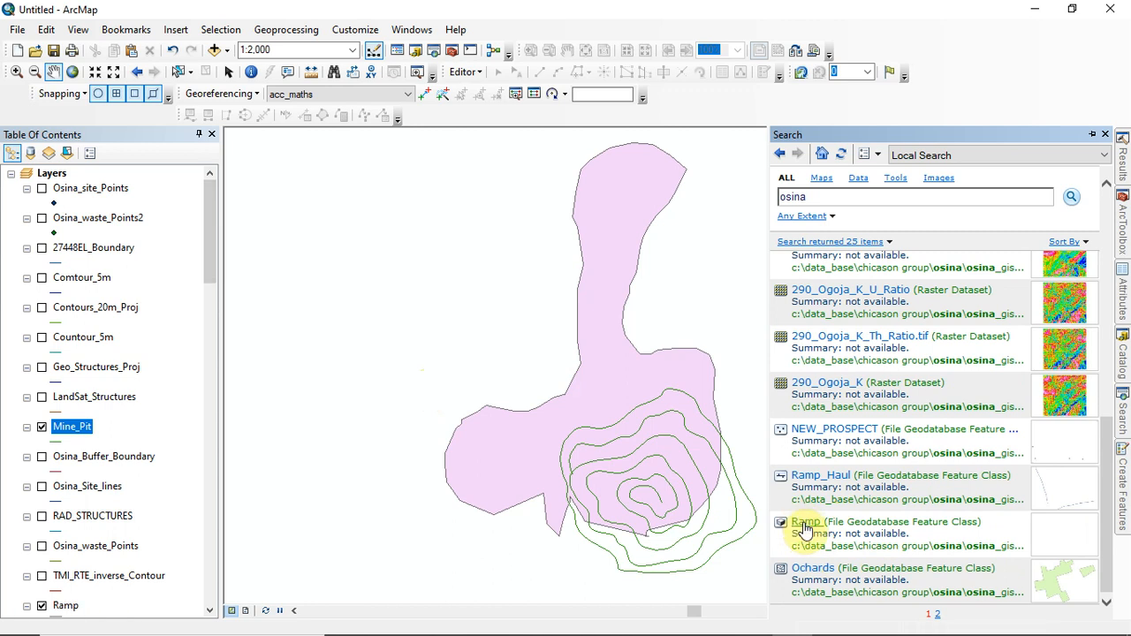
drag(207, 265, 207, 299)
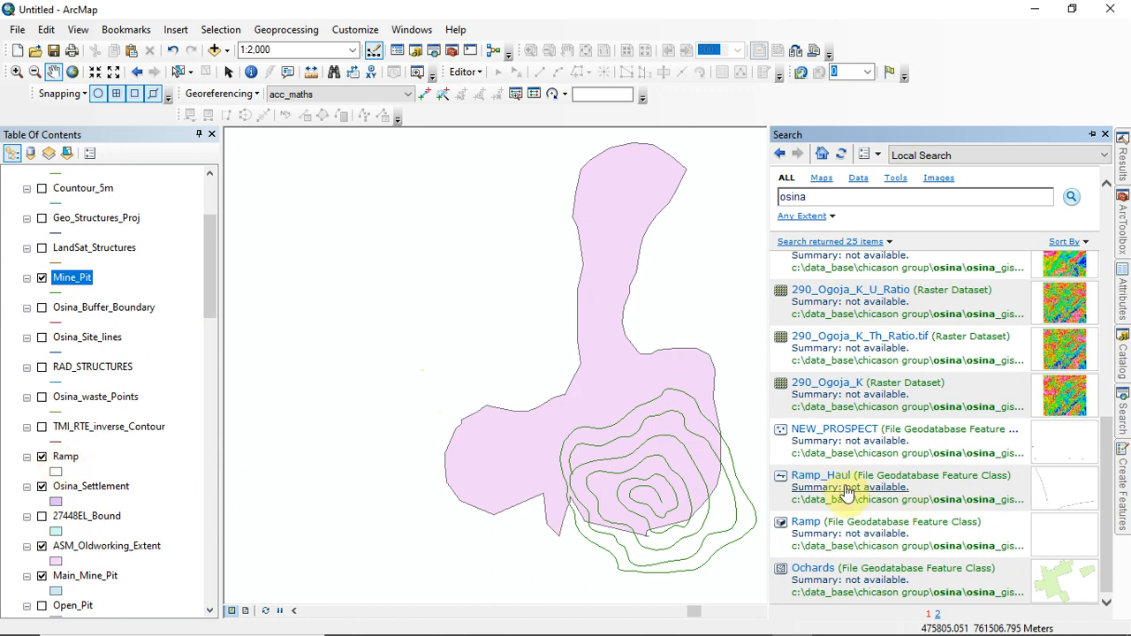
mouse_move(843, 481)
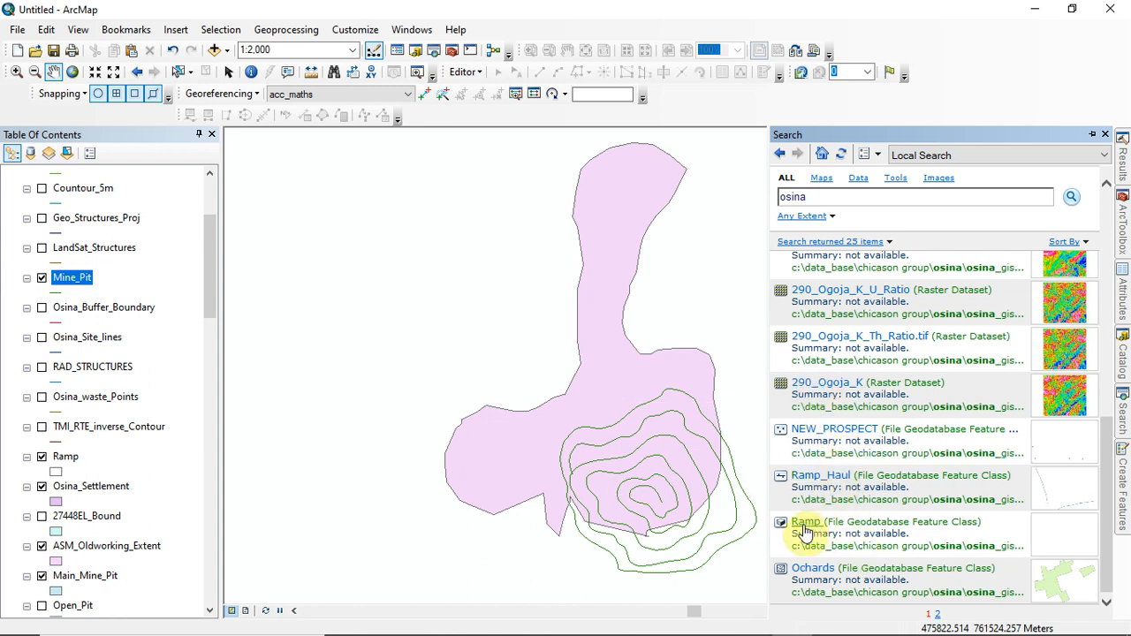
click(820, 477)
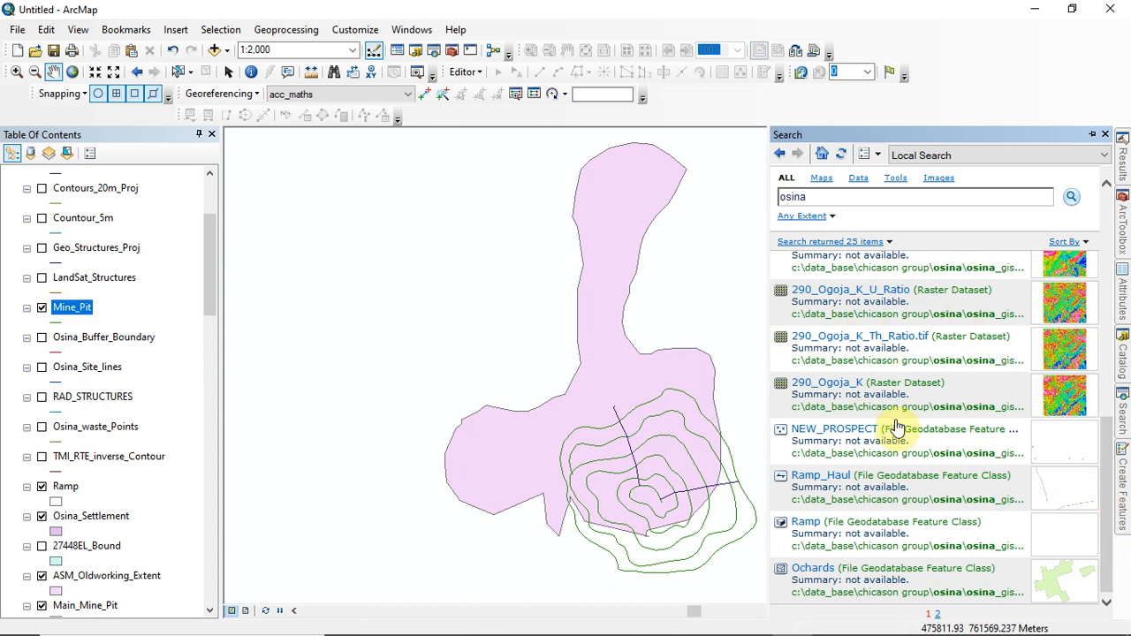
Step: Check the search extent options, keep Any Extent, and close the Search window
click(831, 216)
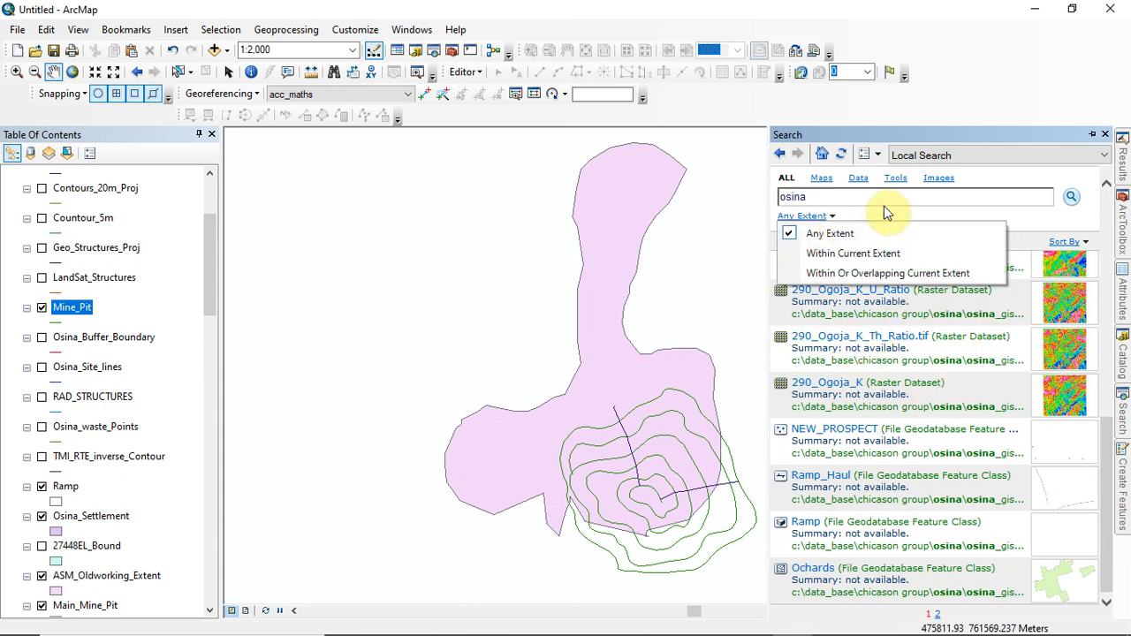
click(886, 199)
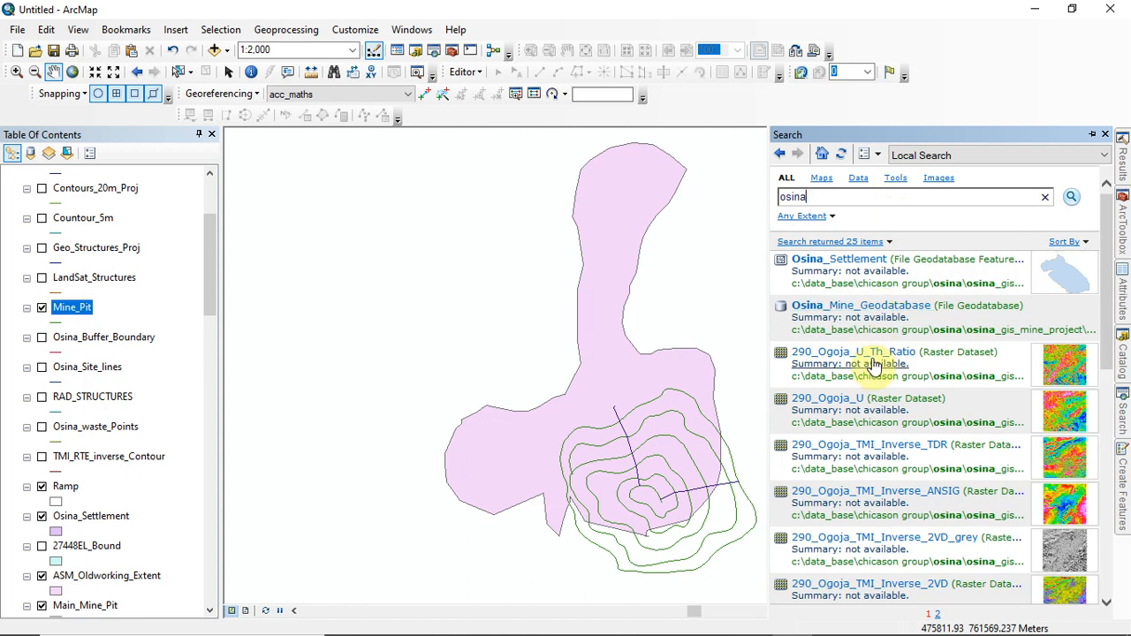
click(1105, 134)
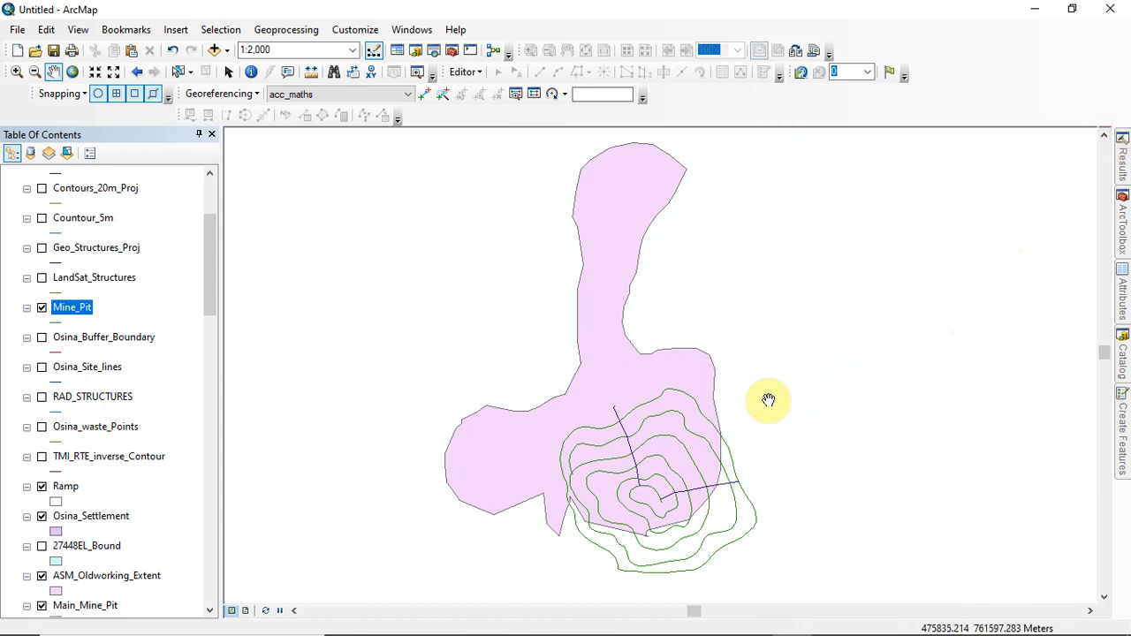
Step: Turn on the Osina_waste_Points2 layer and the layers from 27448EL_Boundary through LandSat_Structures
drag(730, 408, 751, 322)
drag(624, 328, 641, 374)
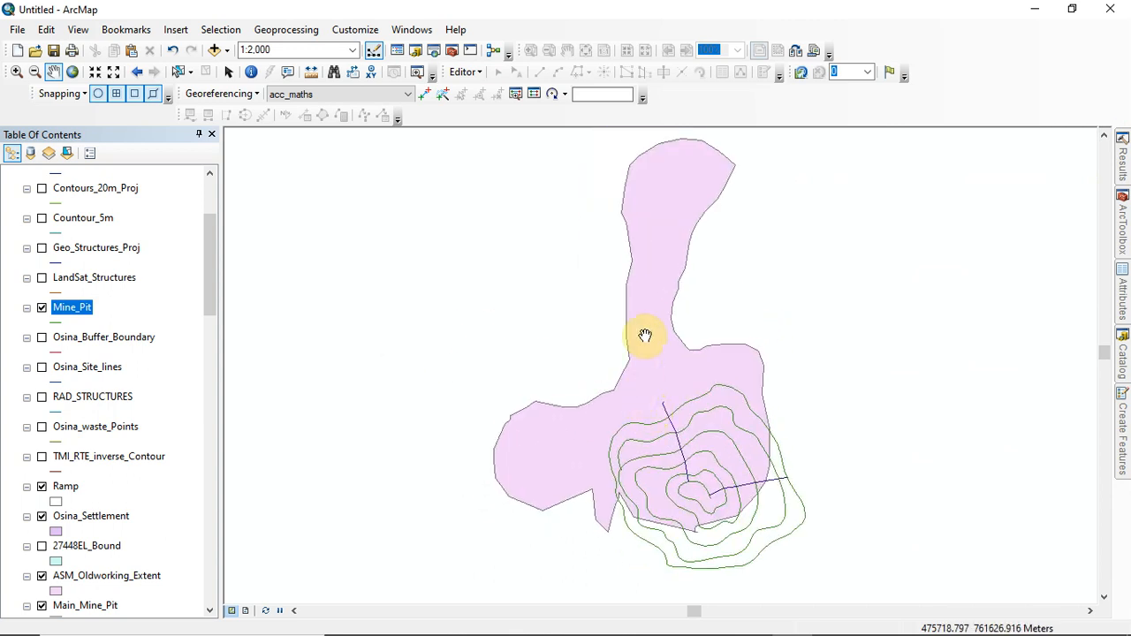
drag(205, 290, 203, 238)
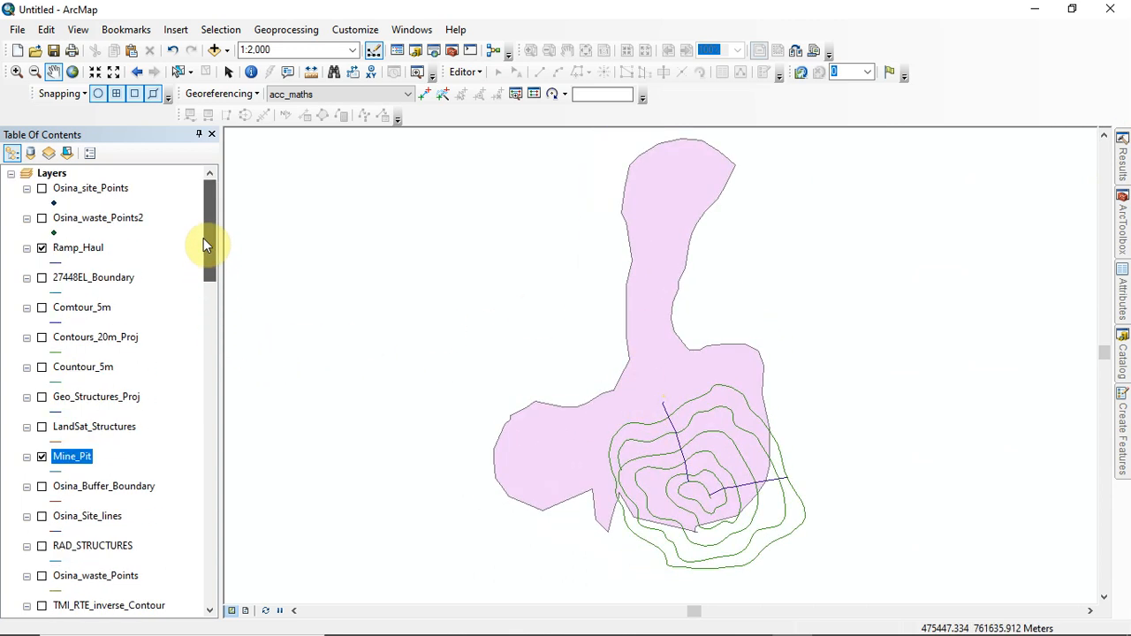
drag(656, 439, 605, 445)
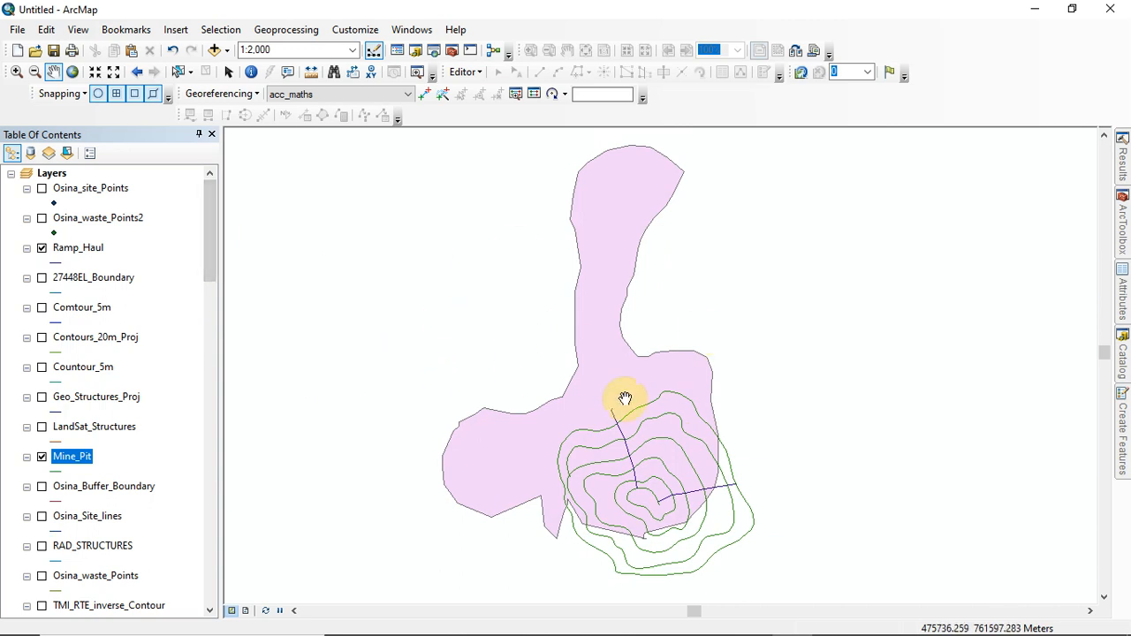
click(41, 248)
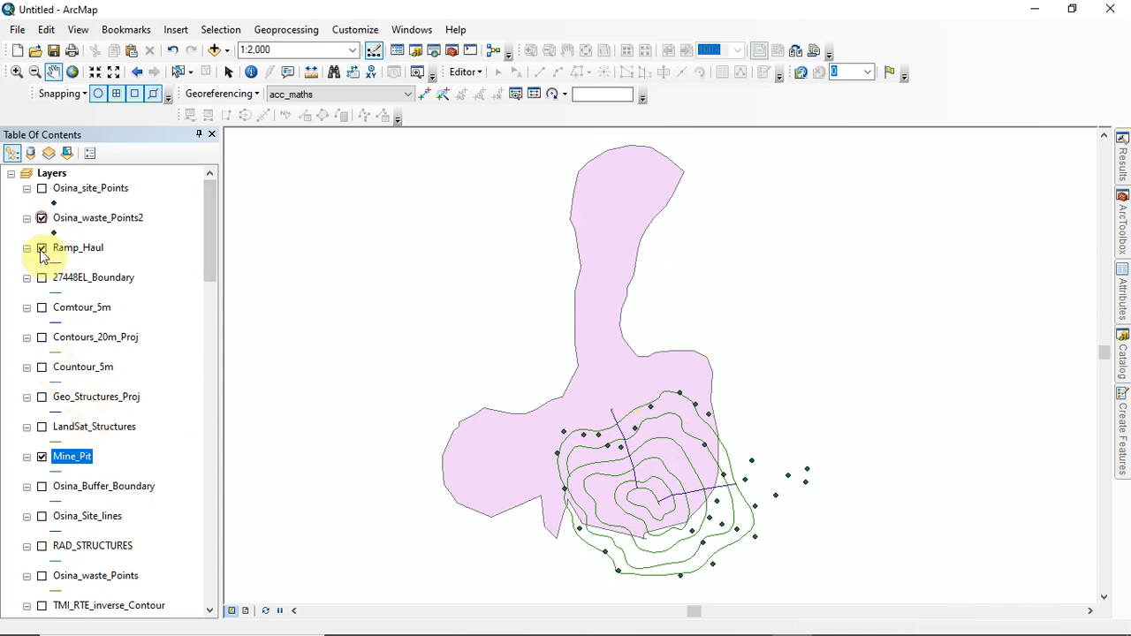
click(41, 278)
click(42, 338)
click(41, 367)
click(41, 396)
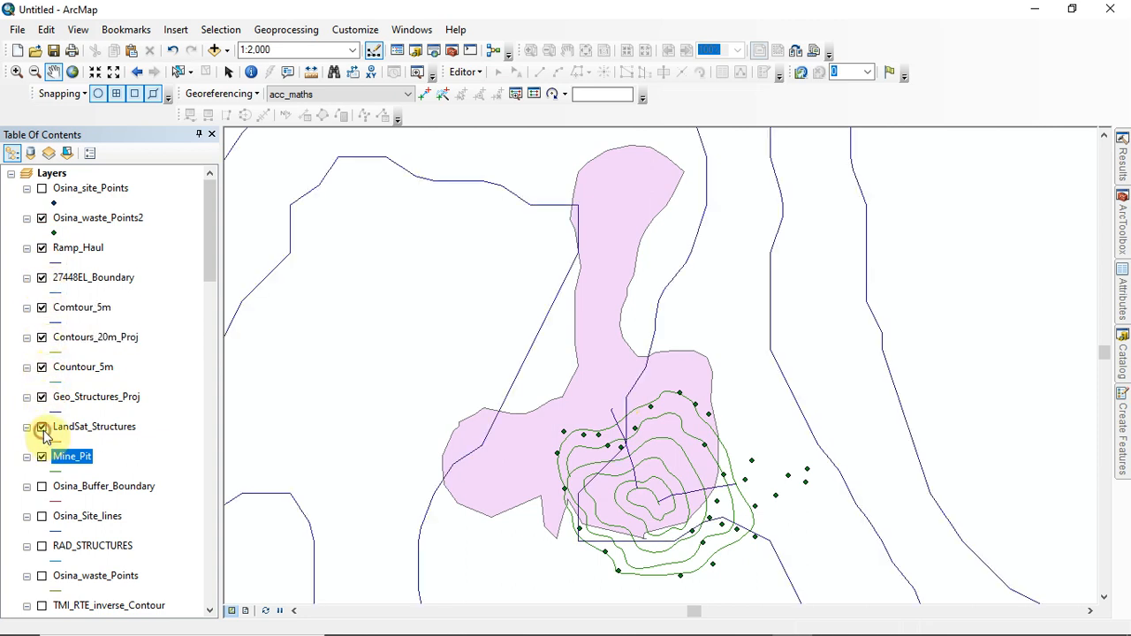
Step: Turn on the Osina_Buffer_Boundary, Osina_Site_lines, RAD_STRUCTURES, Osina_waste_Points and TMI_RTE_inverse_Contour layers
click(42, 516)
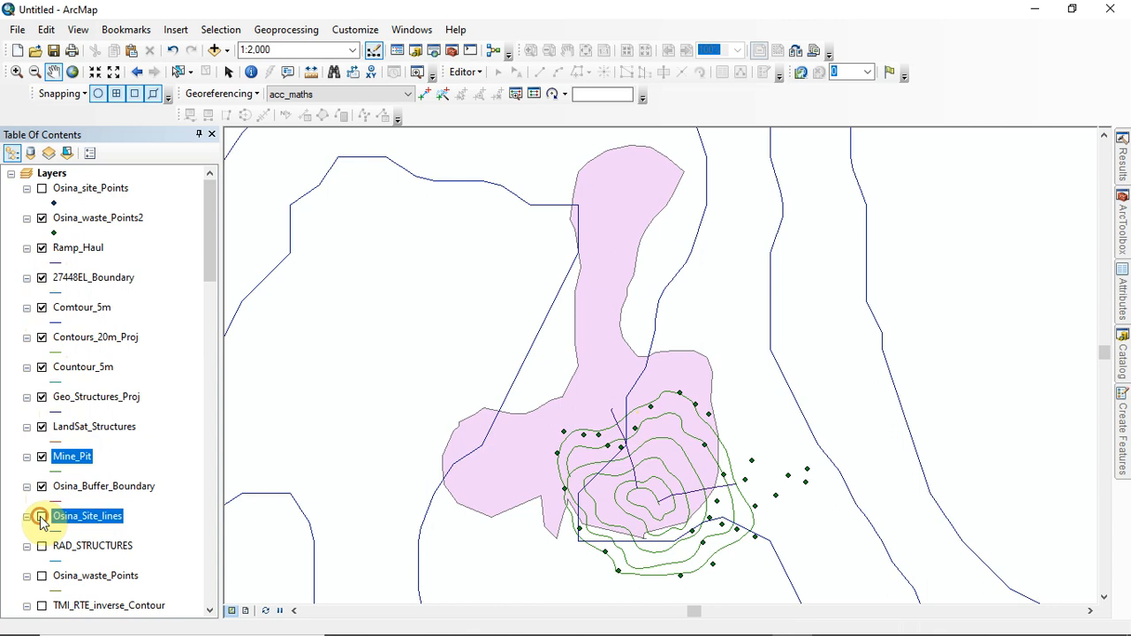
scroll(127, 517, down, 1)
click(42, 501)
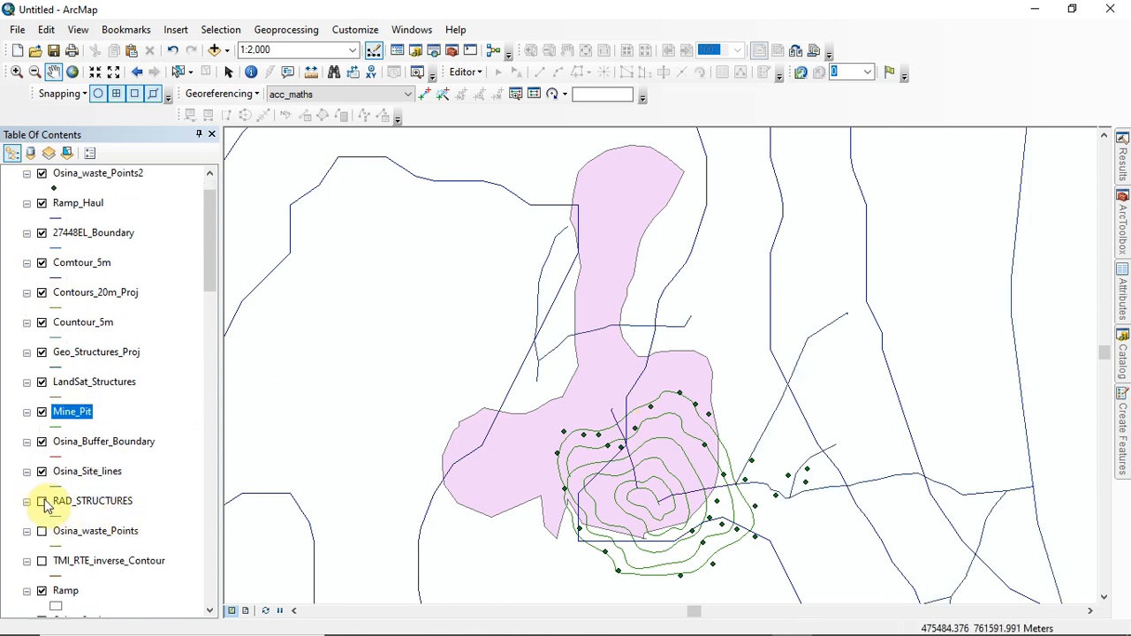
click(41, 531)
click(42, 561)
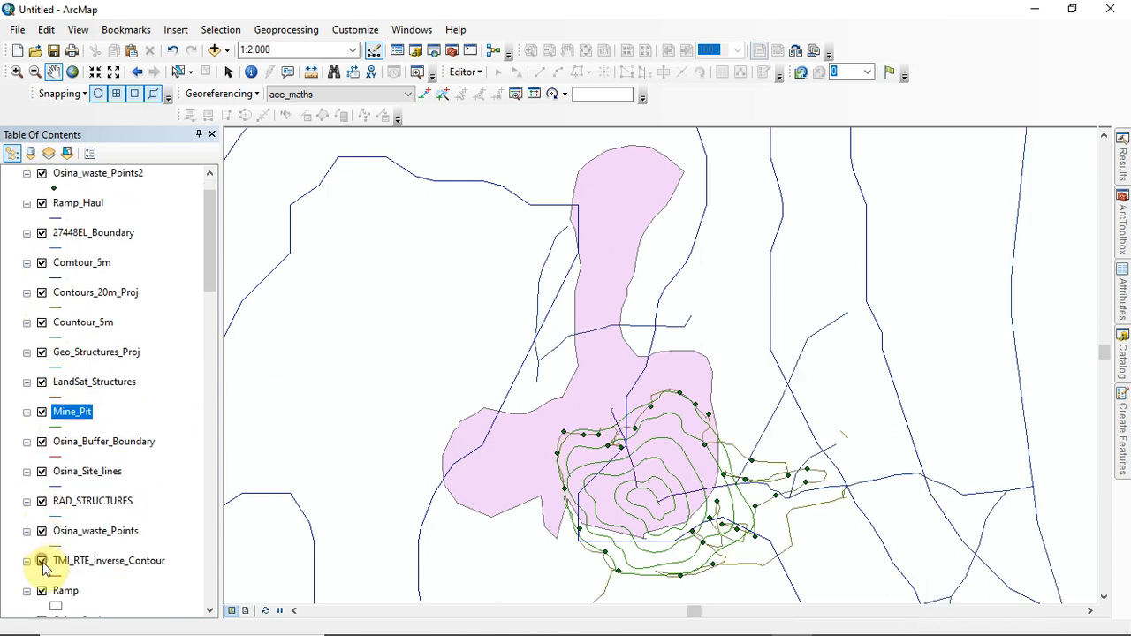
Step: Zoom the map out to 1:25,000 to view the displayed layers around the mine pit
scroll(649, 411, up, 2)
scroll(651, 409, down, 3)
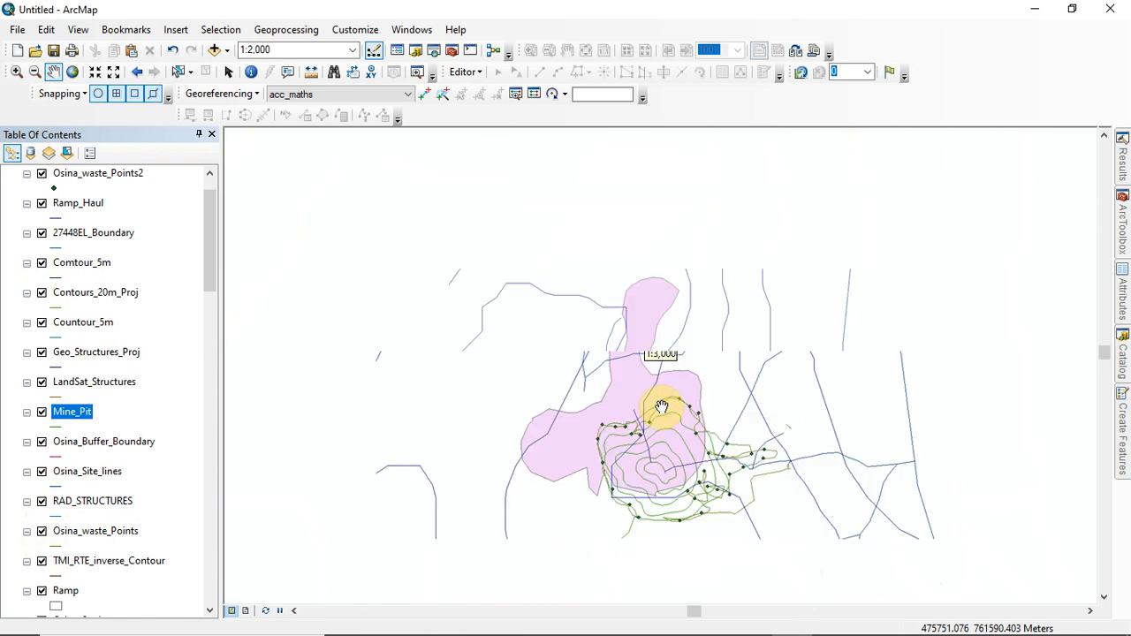
scroll(667, 411, down, 2)
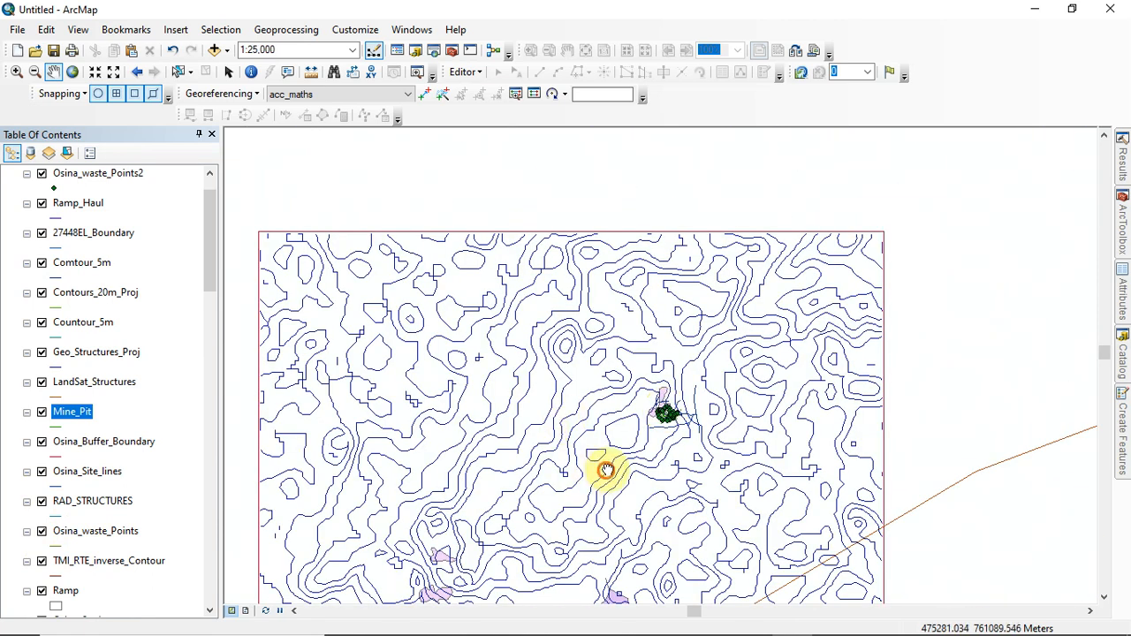
Step: Zoom in to 1:2,000 on the mine pit and centre it in the map view
drag(661, 406, 669, 323)
scroll(682, 319, up, 1)
scroll(685, 320, up, 3)
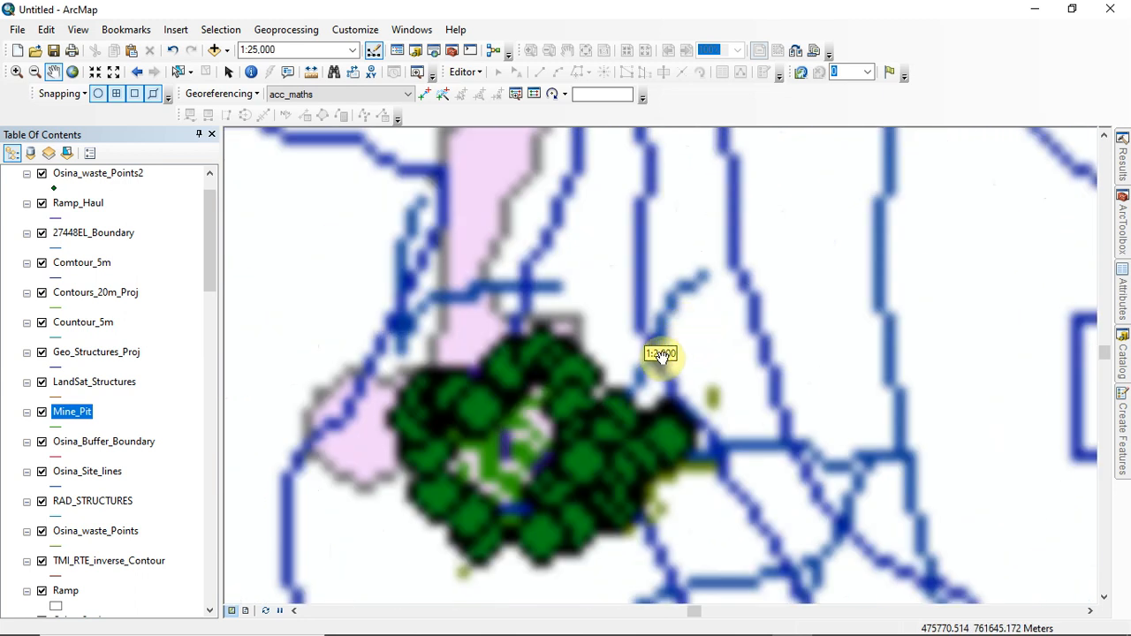
drag(568, 405, 682, 406)
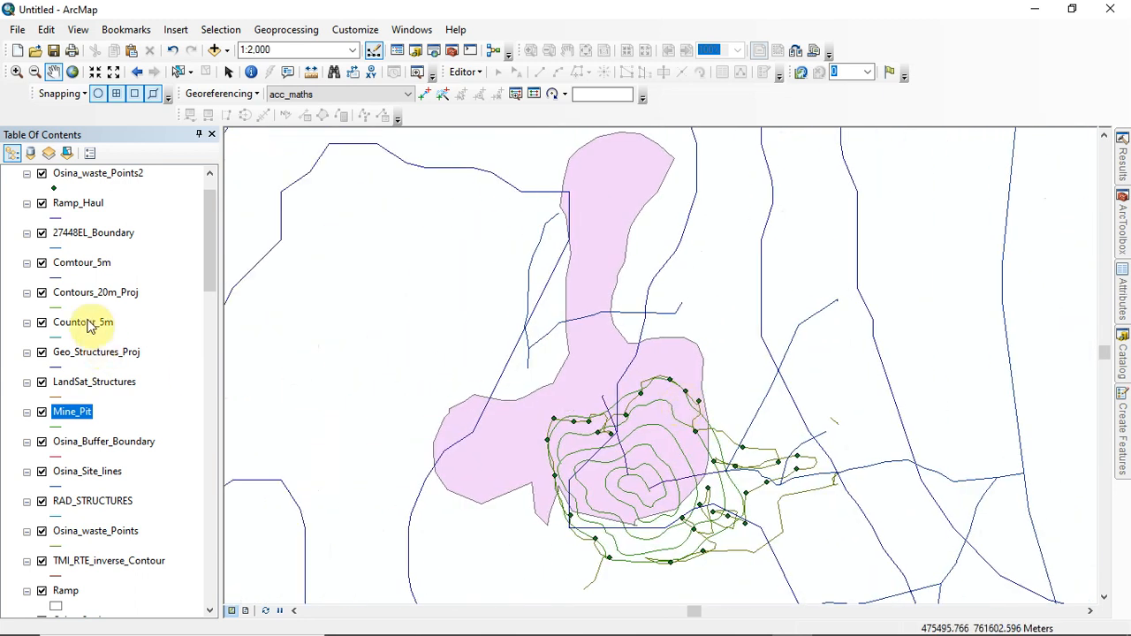
Step: Turn off the Contours_20m_Proj and Countour_5m layers, followed by all remaining layers in the data frame
click(41, 294)
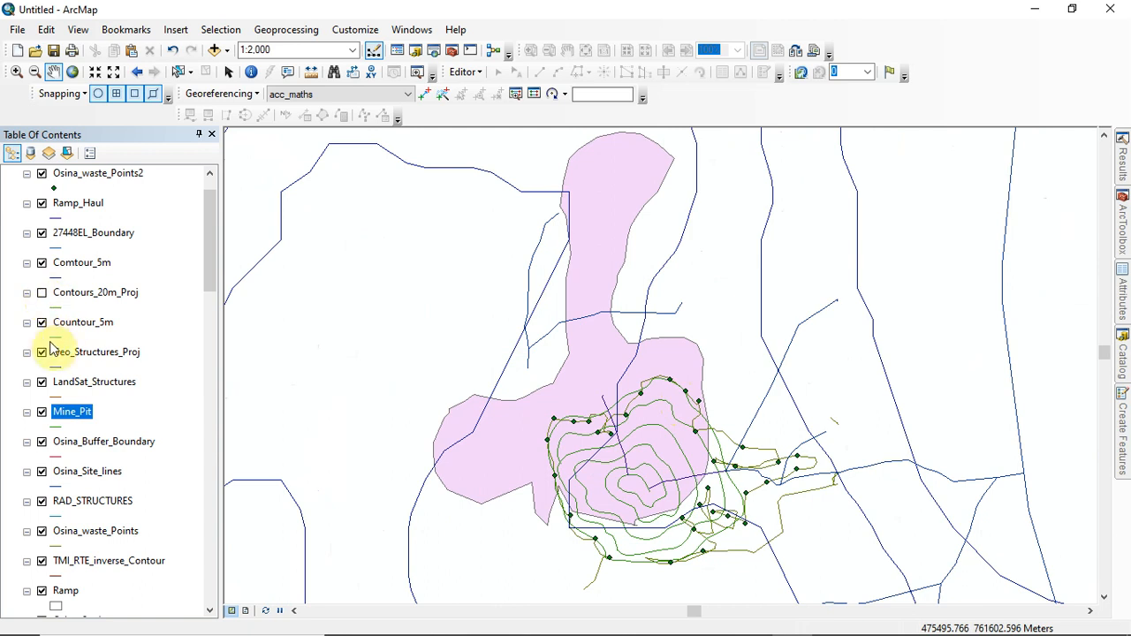
click(42, 324)
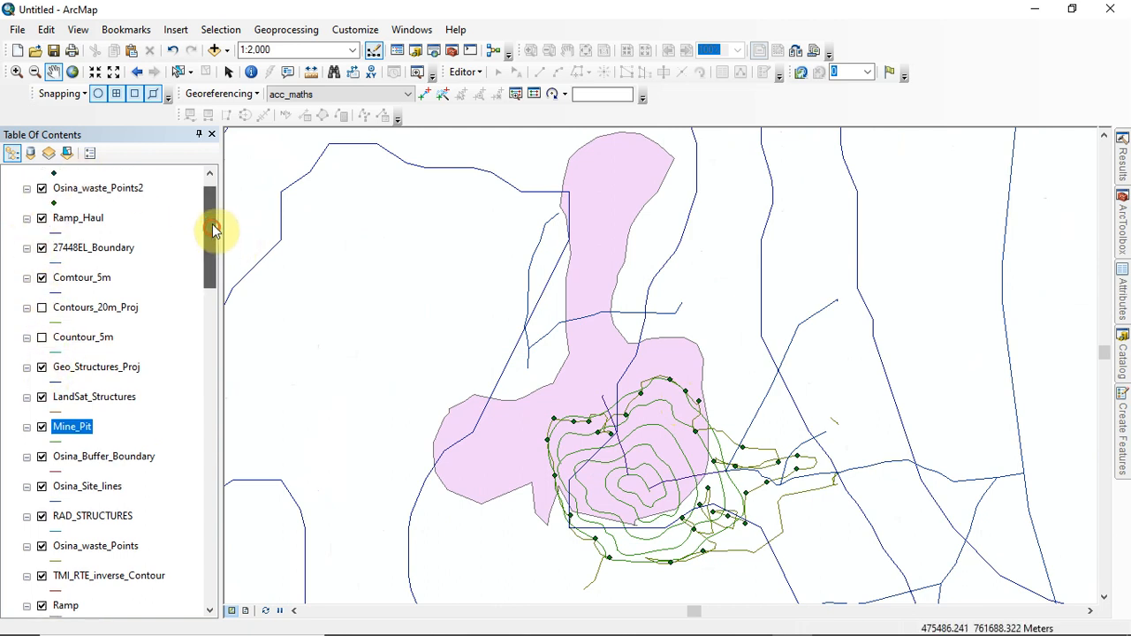
scroll(217, 236, up, 1)
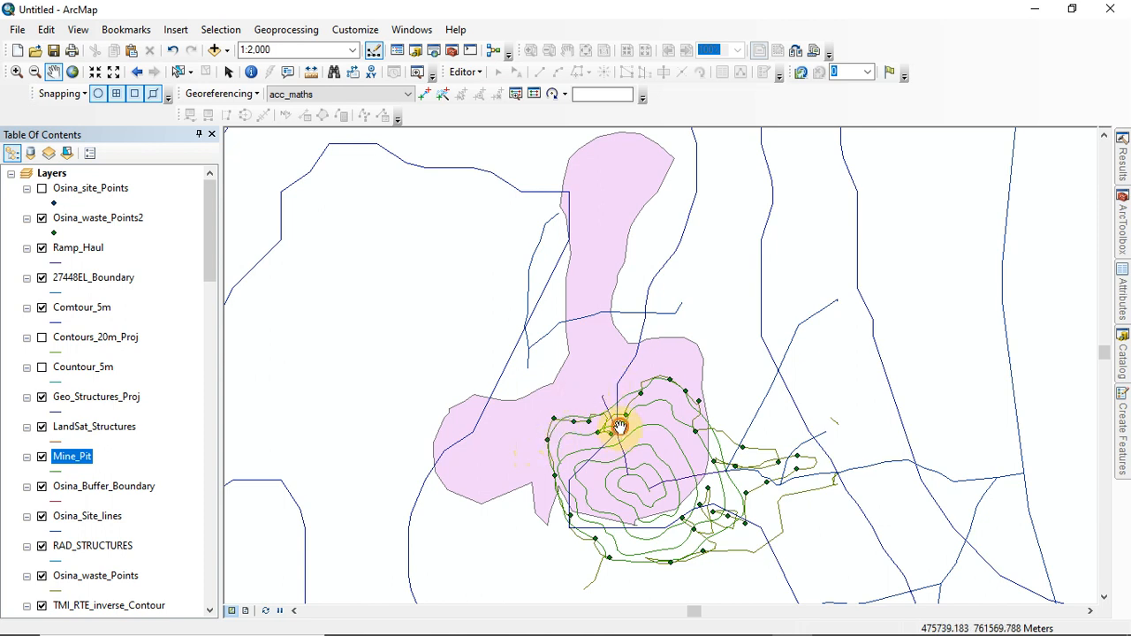
drag(621, 431, 641, 437)
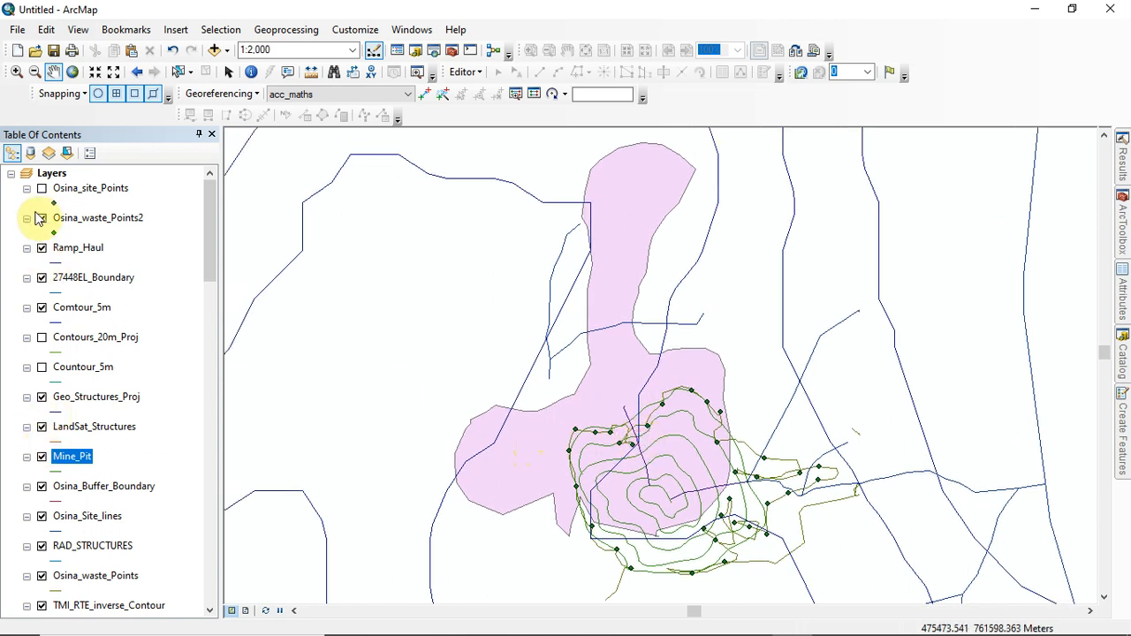
right_click(35, 175)
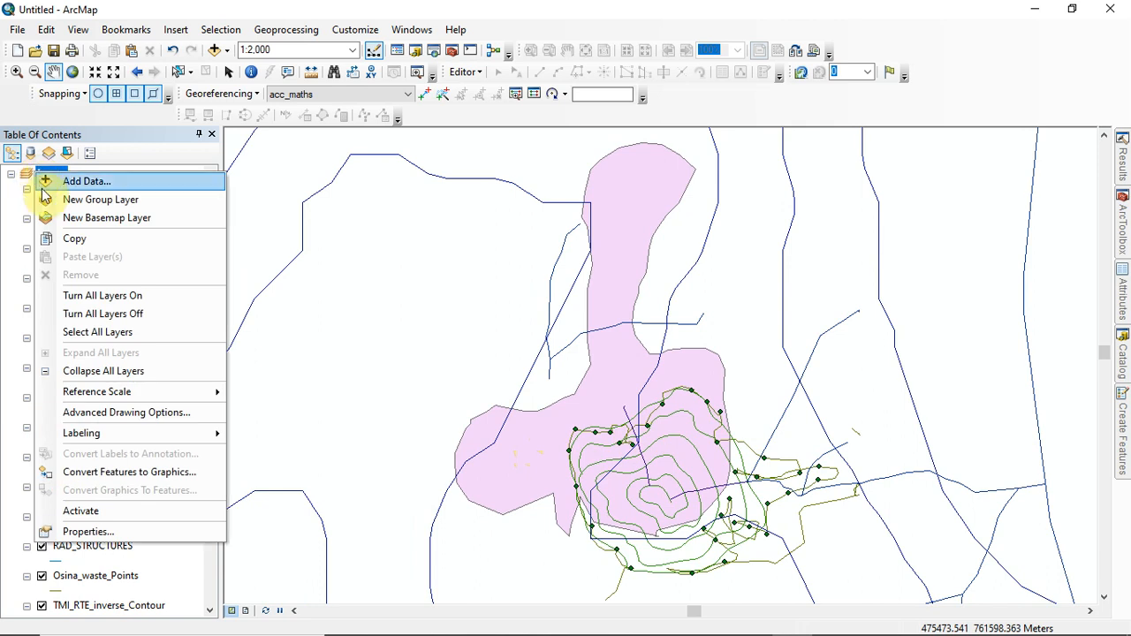
click(80, 314)
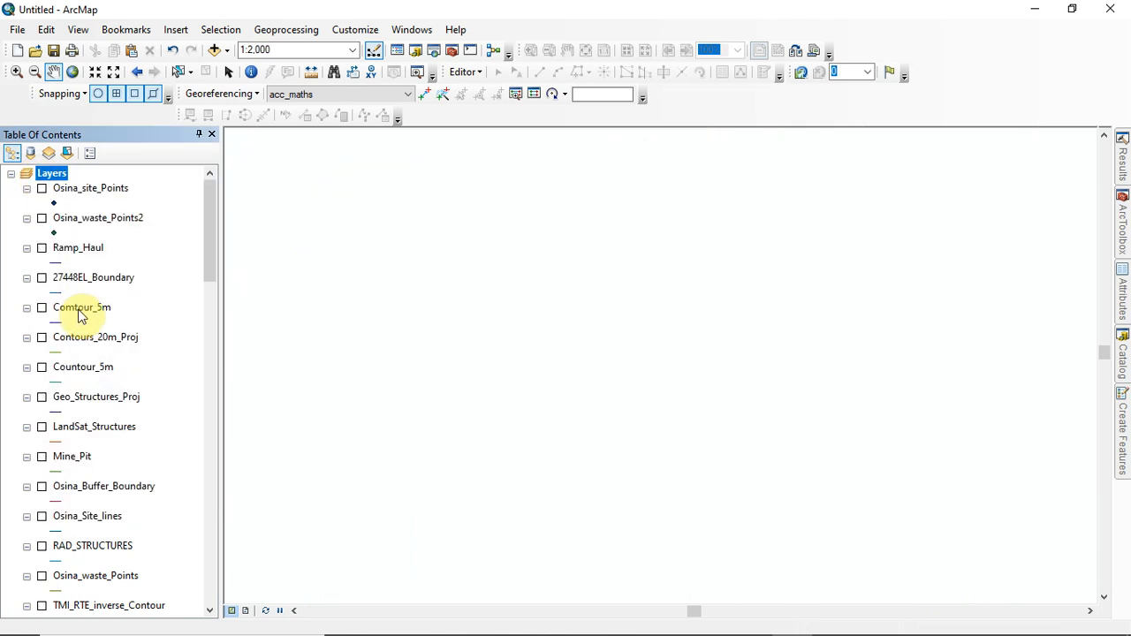
Step: Turn on the ASM_Oldworking_Extent layer and centre its polygon in the map view
scroll(92, 398, down, 5)
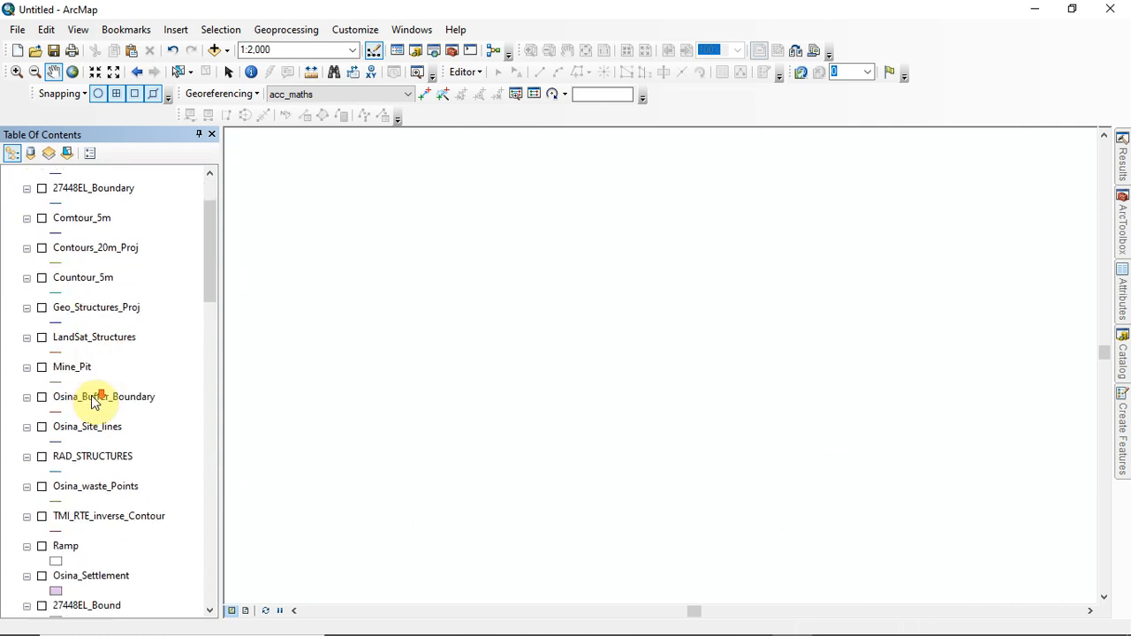
scroll(93, 402, down, 4)
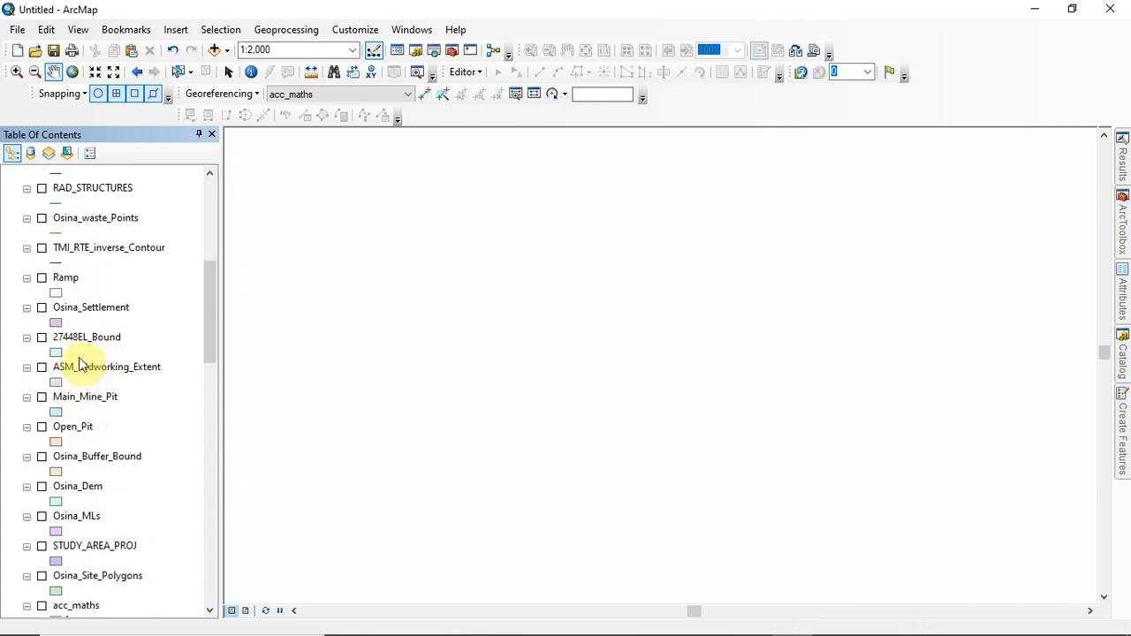
click(42, 323)
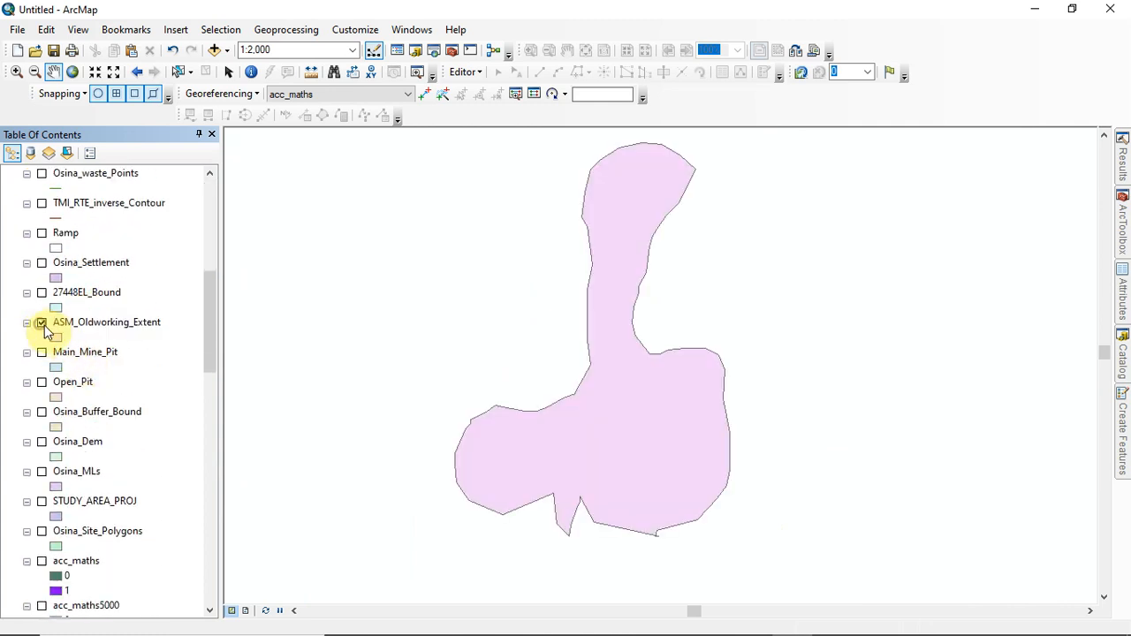
drag(634, 391, 626, 412)
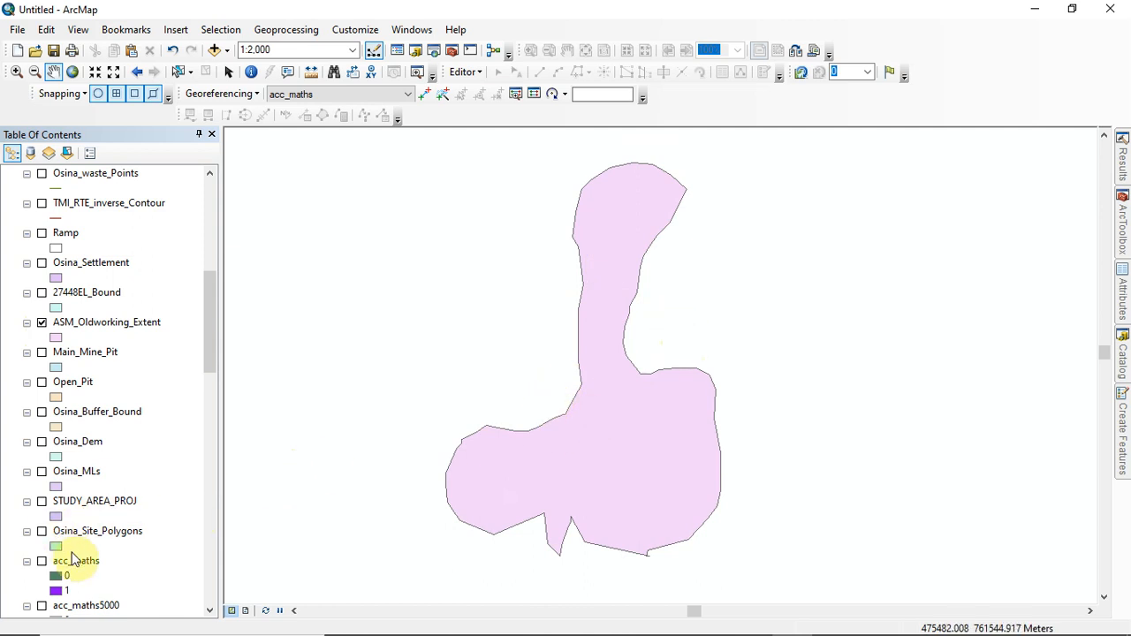
Step: Display the Osina_MLs layer briefly behind the old-workings polygon and turn it back off
scroll(121, 495, down, 1)
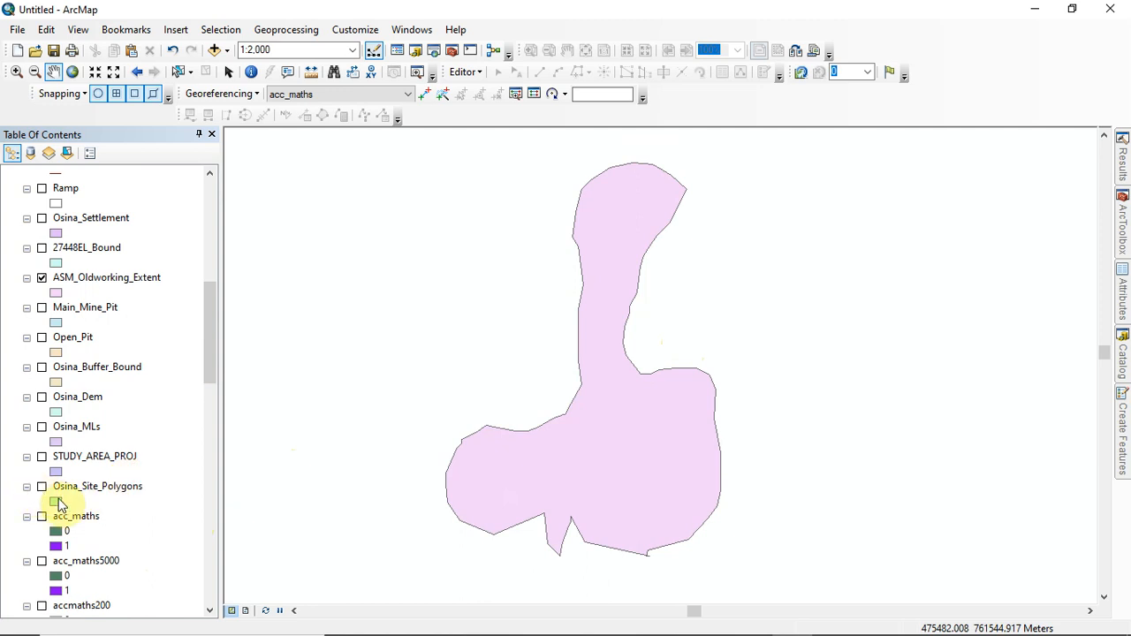
scroll(133, 505, down, 3)
scroll(139, 500, up, 2)
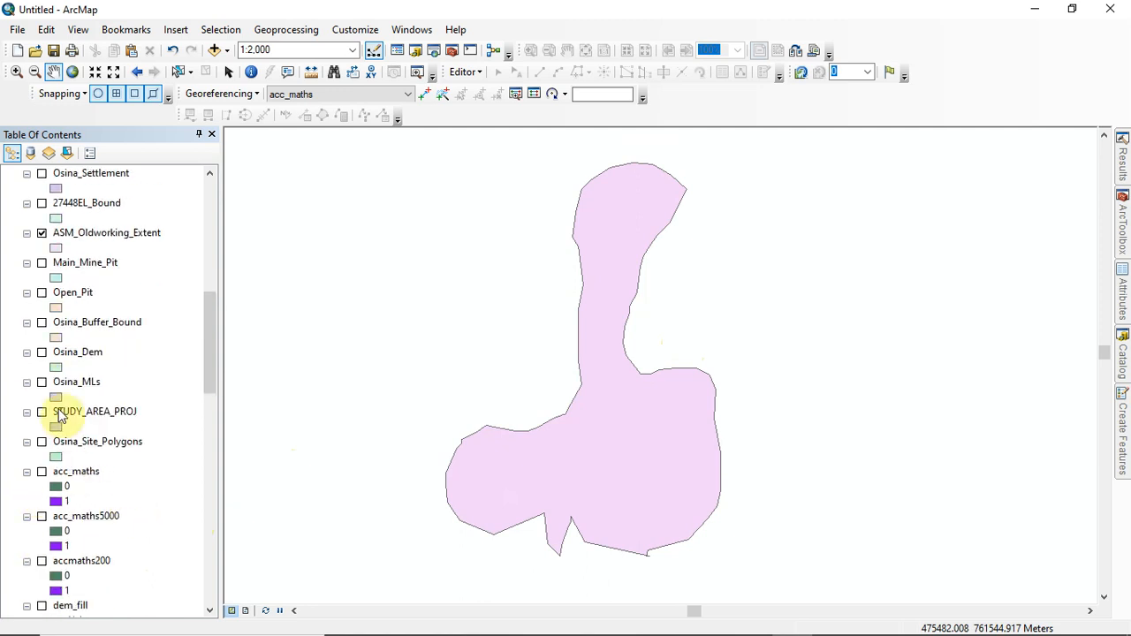
click(41, 383)
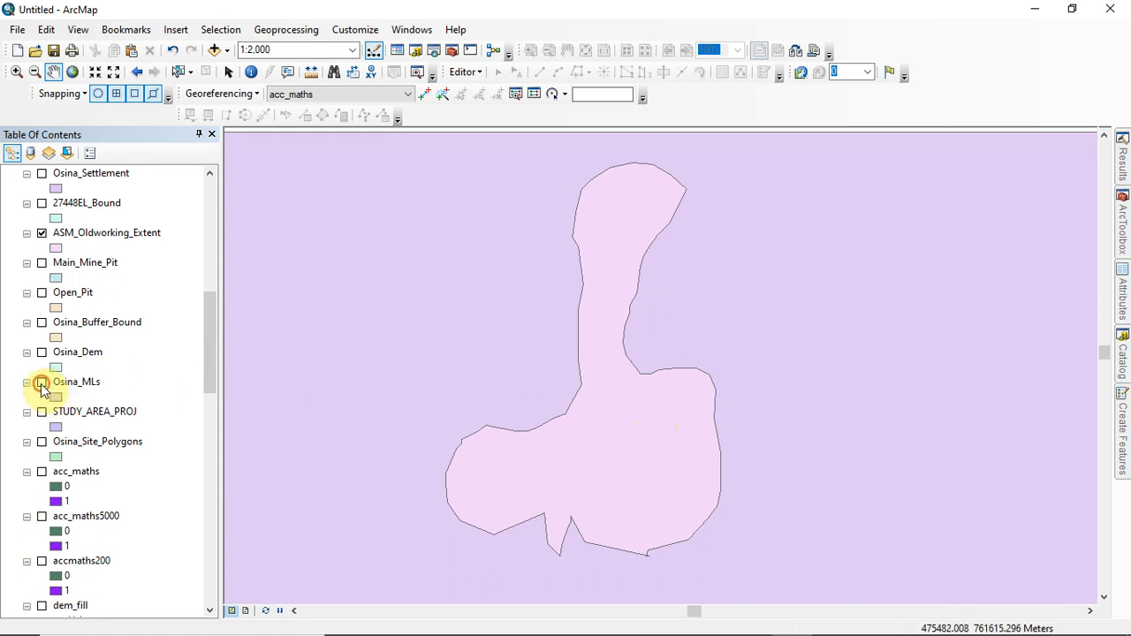
click(41, 384)
drag(531, 428, 530, 441)
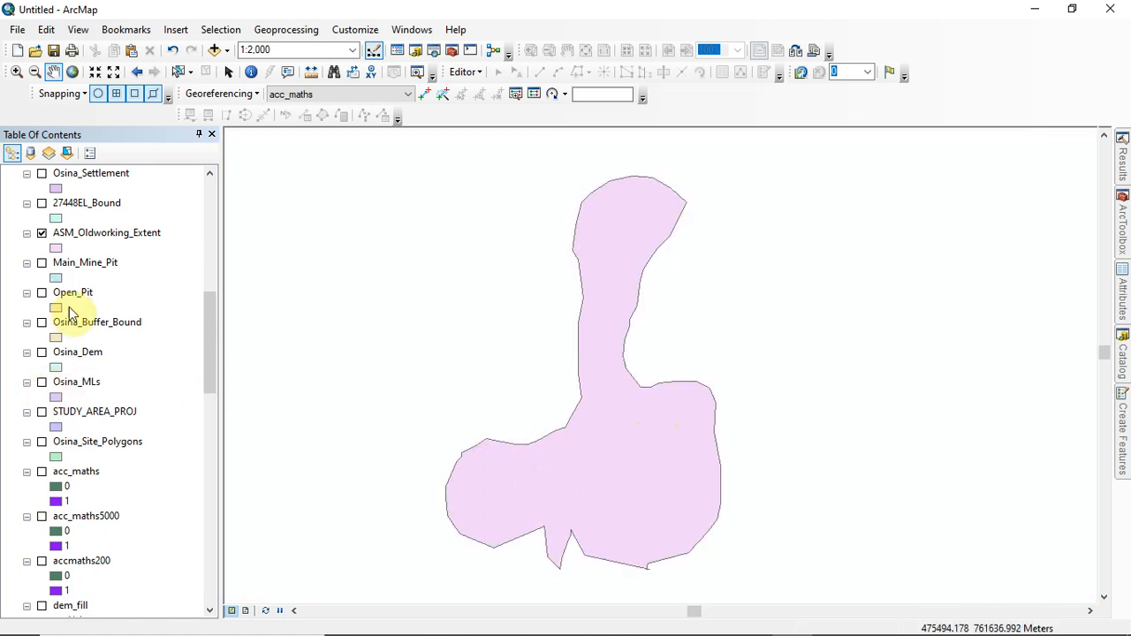
Step: Turn on the Ramp and Osina_Settlement layers alongside ASM_Oldworking_Extent
drag(209, 312, 215, 290)
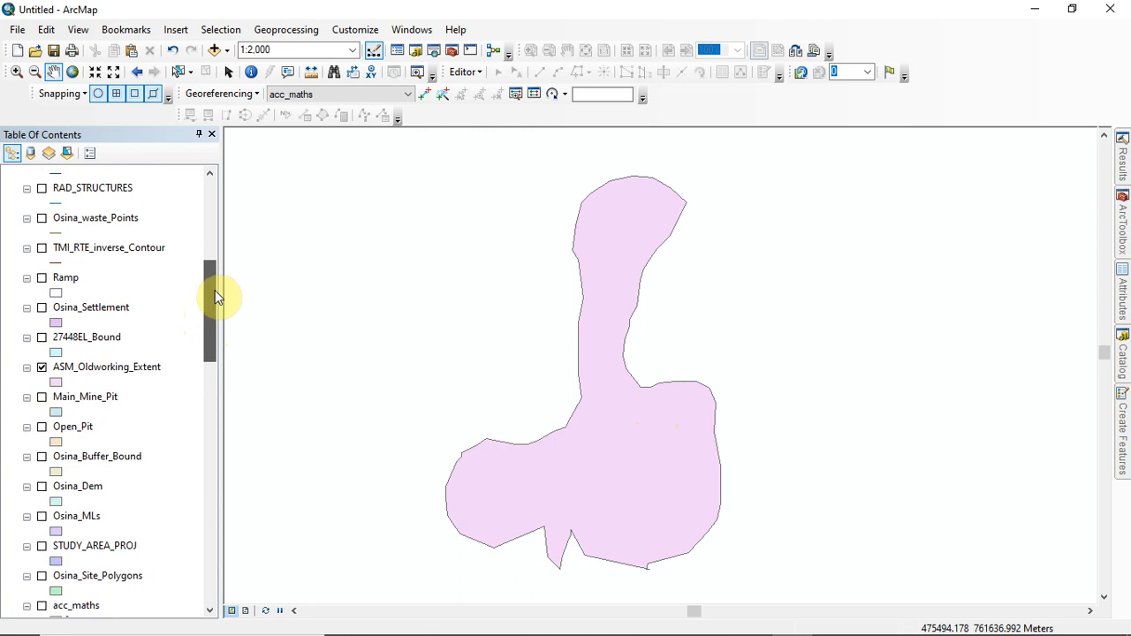
drag(601, 395, 588, 374)
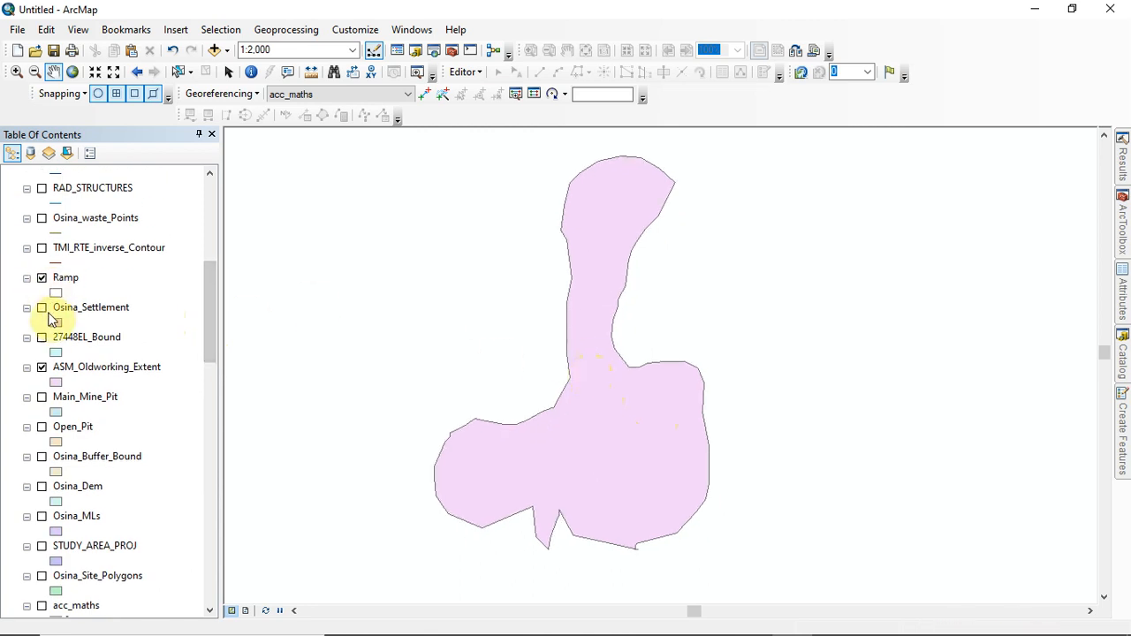
scroll(560, 412, up, 2)
Step: Zoom the map to 1:30,000 to view the settlement polygon together with the old-workings polygons
scroll(562, 412, down, 4)
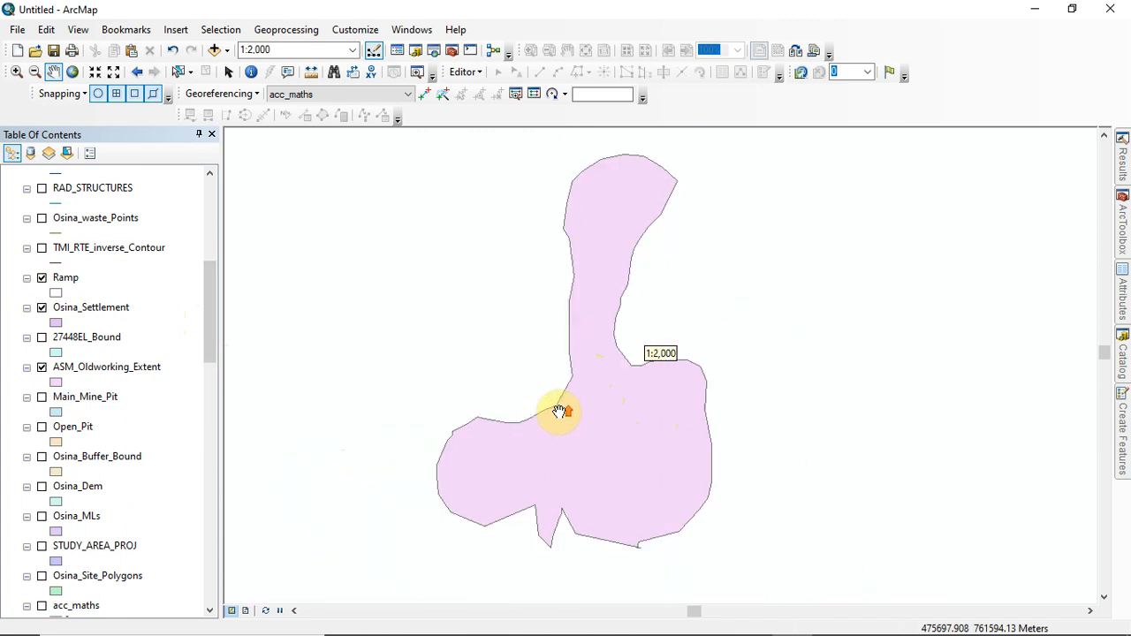
scroll(628, 454, down, 1)
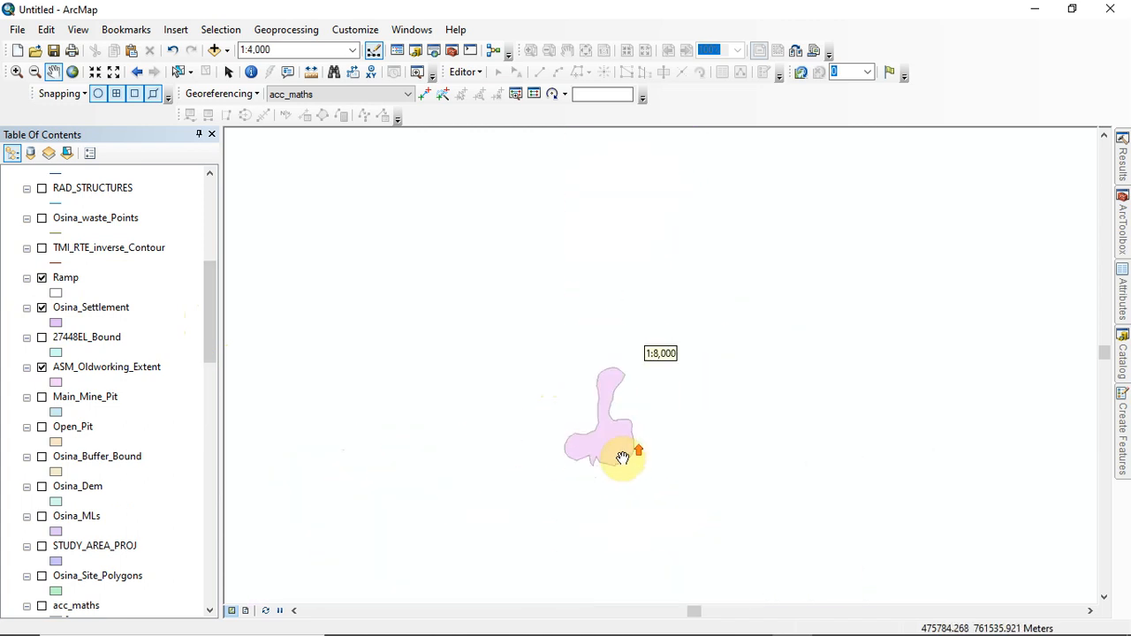
drag(610, 466, 588, 379)
scroll(587, 364, up, 1)
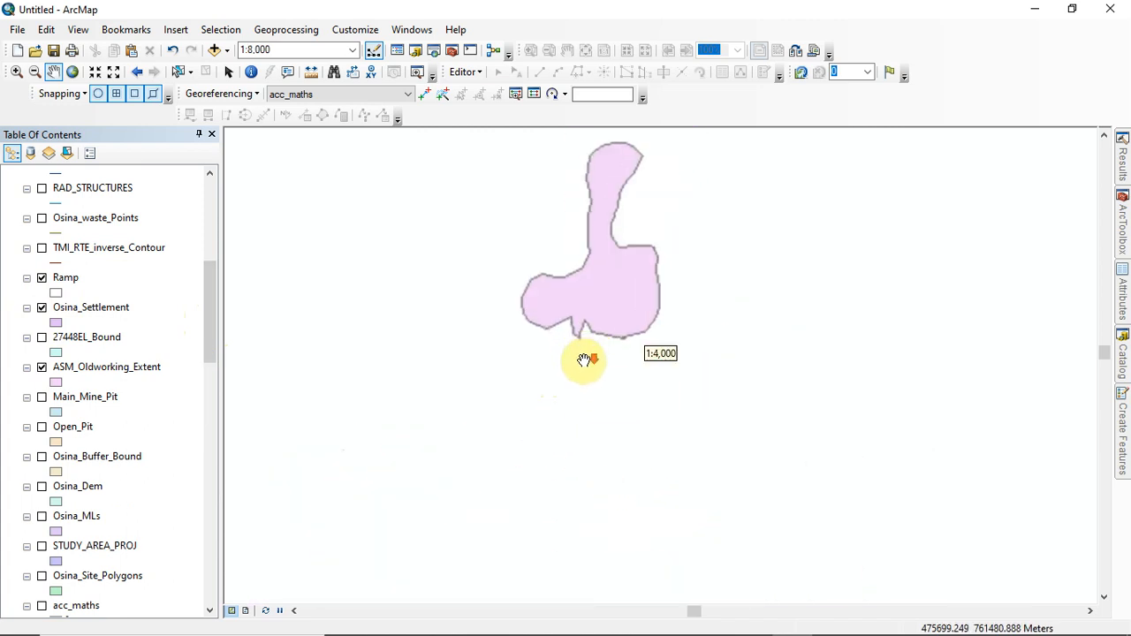
scroll(590, 371, down, 3)
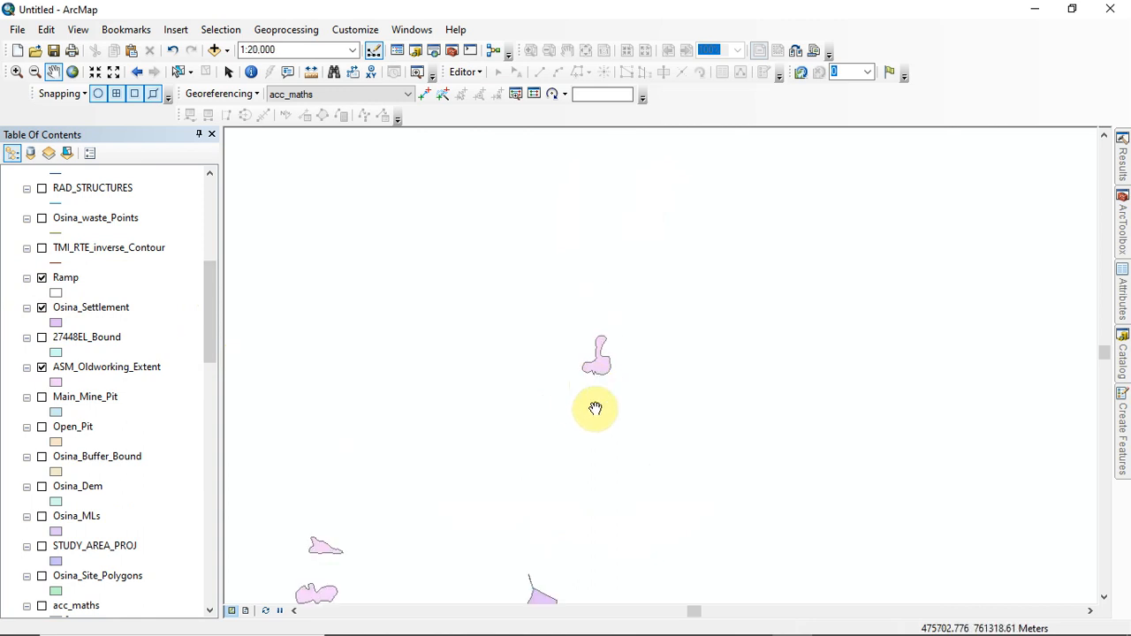
drag(590, 384, 686, 324)
scroll(672, 351, down, 2)
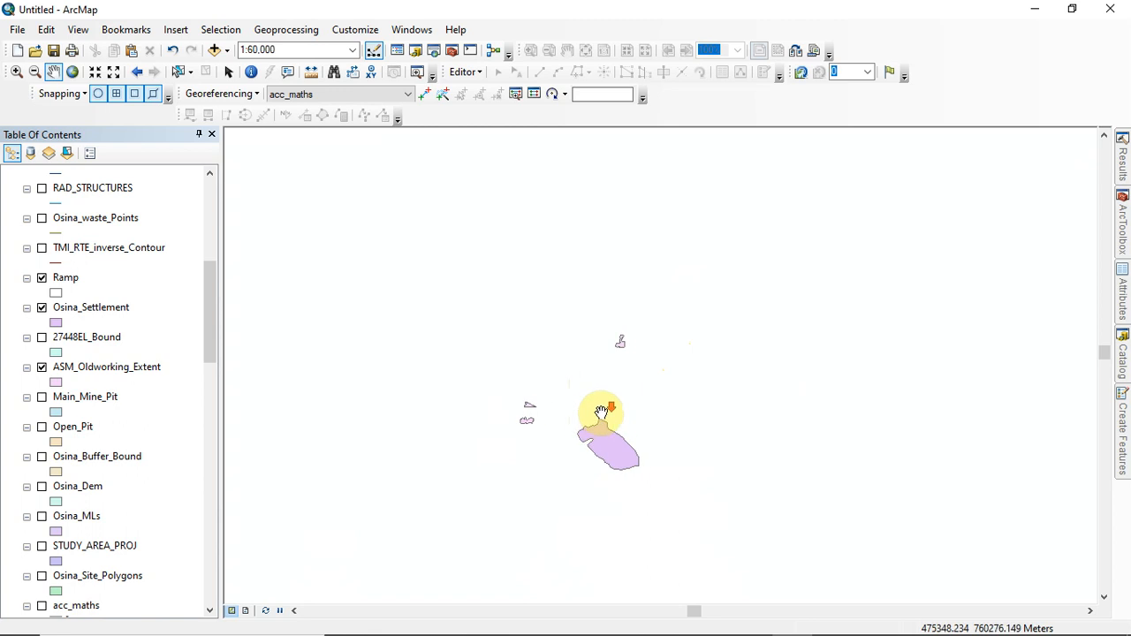
scroll(601, 414, up, 1)
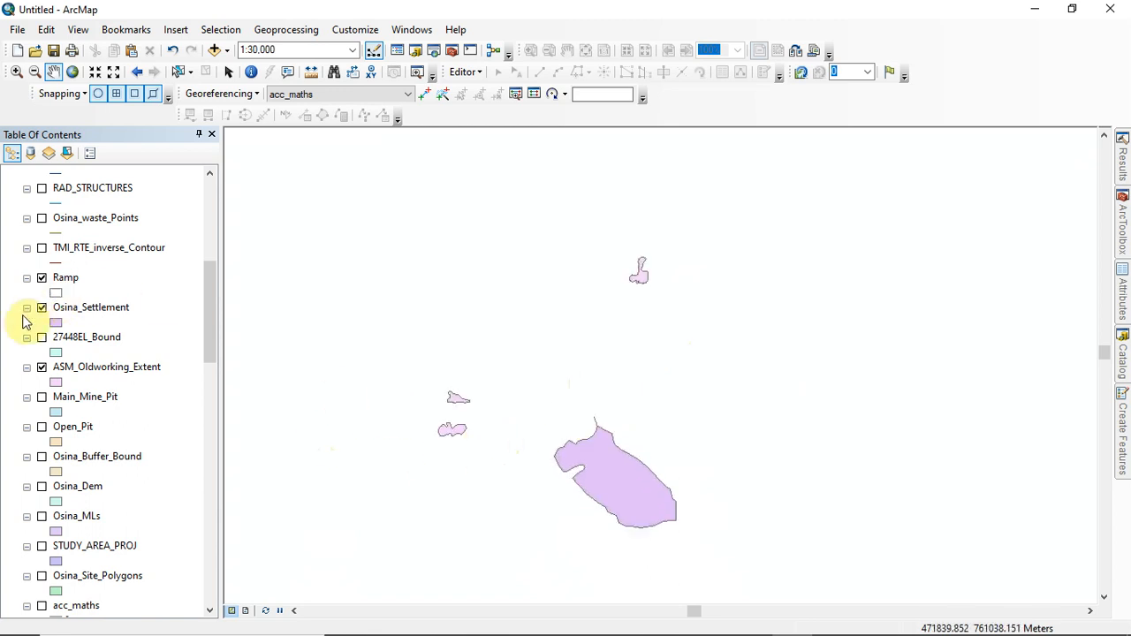
Step: Toggle the Osina_Settlement layer off and on again to identify its polygon on the map
click(92, 309)
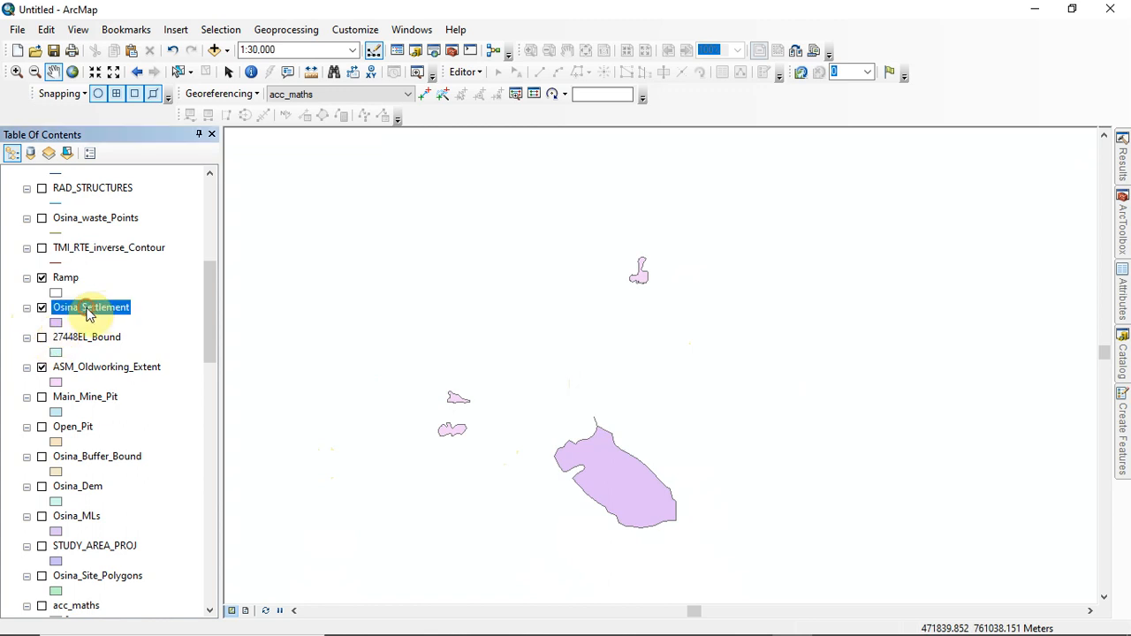
click(42, 307)
click(42, 308)
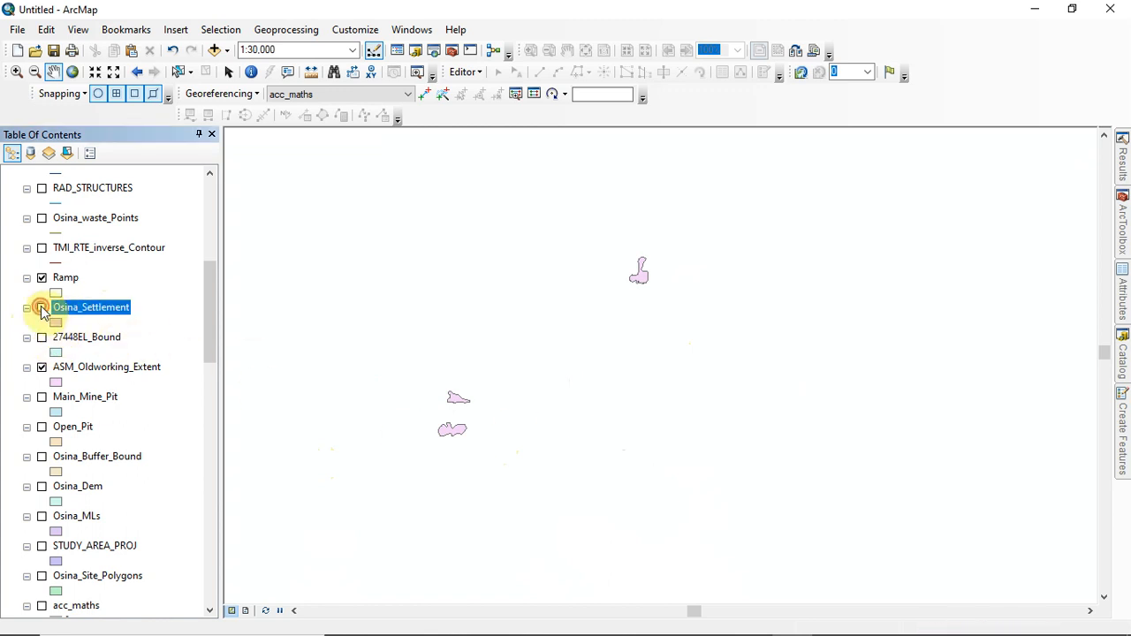
click(42, 307)
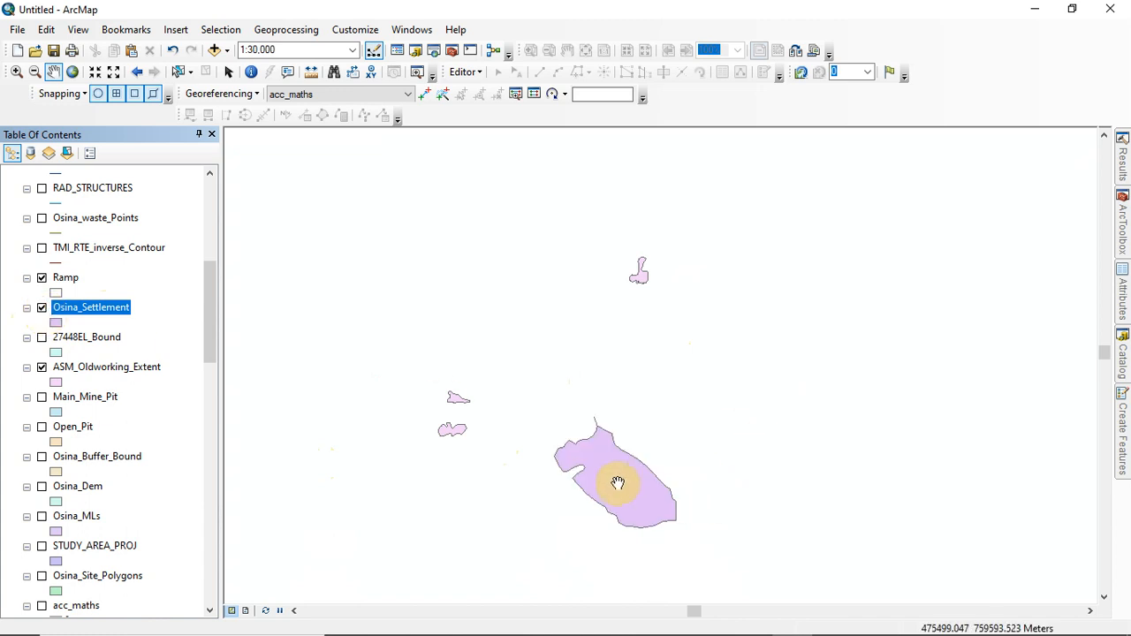
Step: Apply the Hollow symbol to the Osina_Settlement layer
click(56, 323)
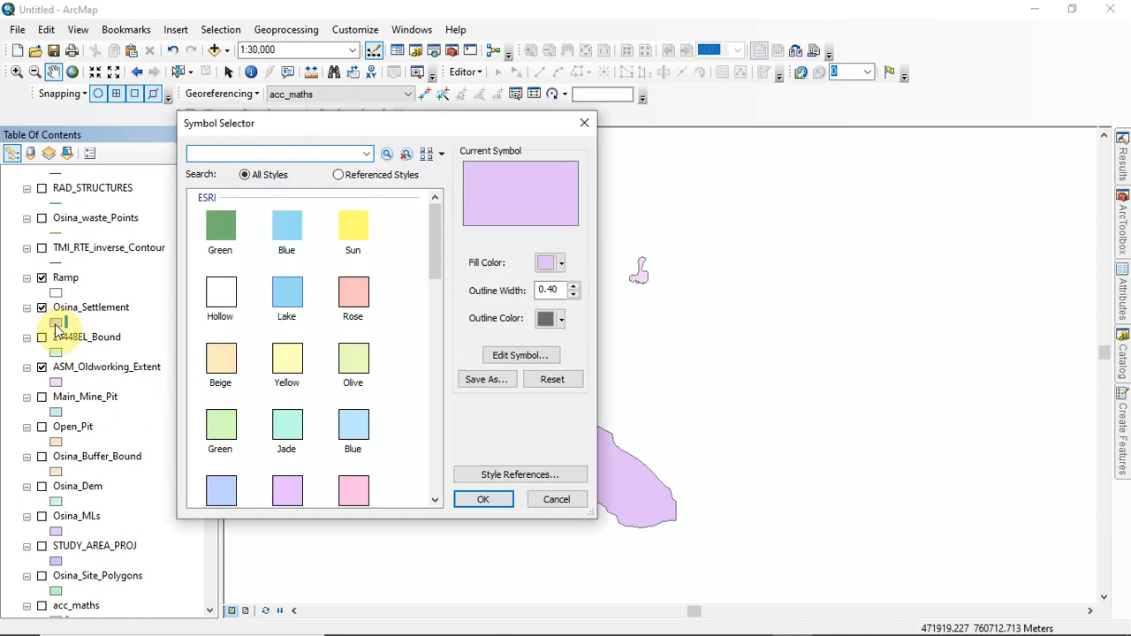
drag(342, 143, 268, 157)
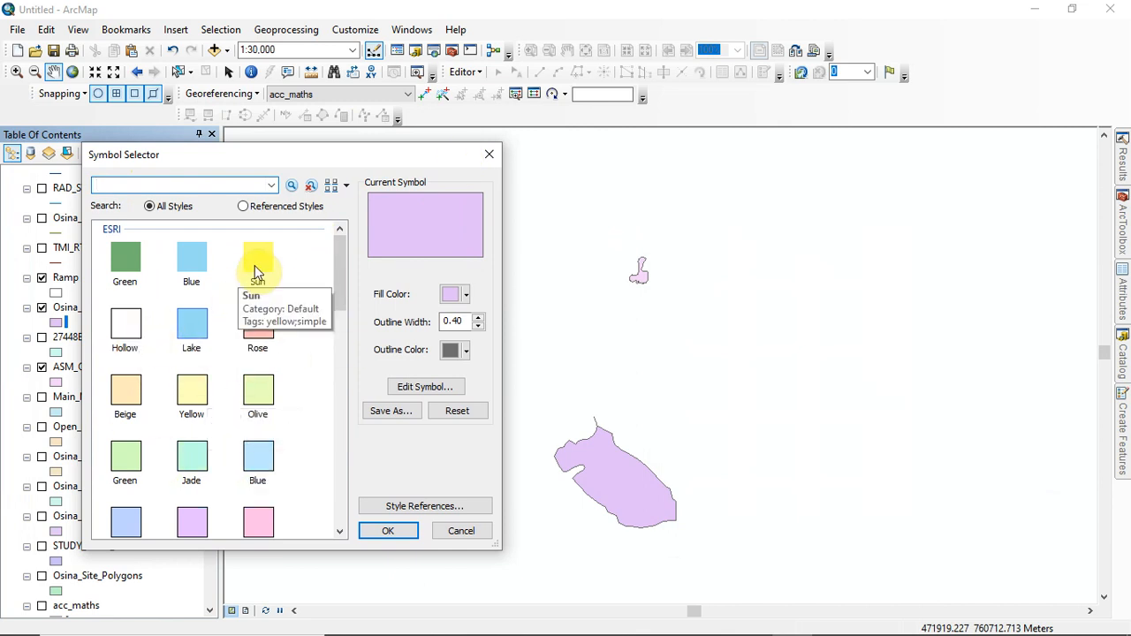
click(125, 323)
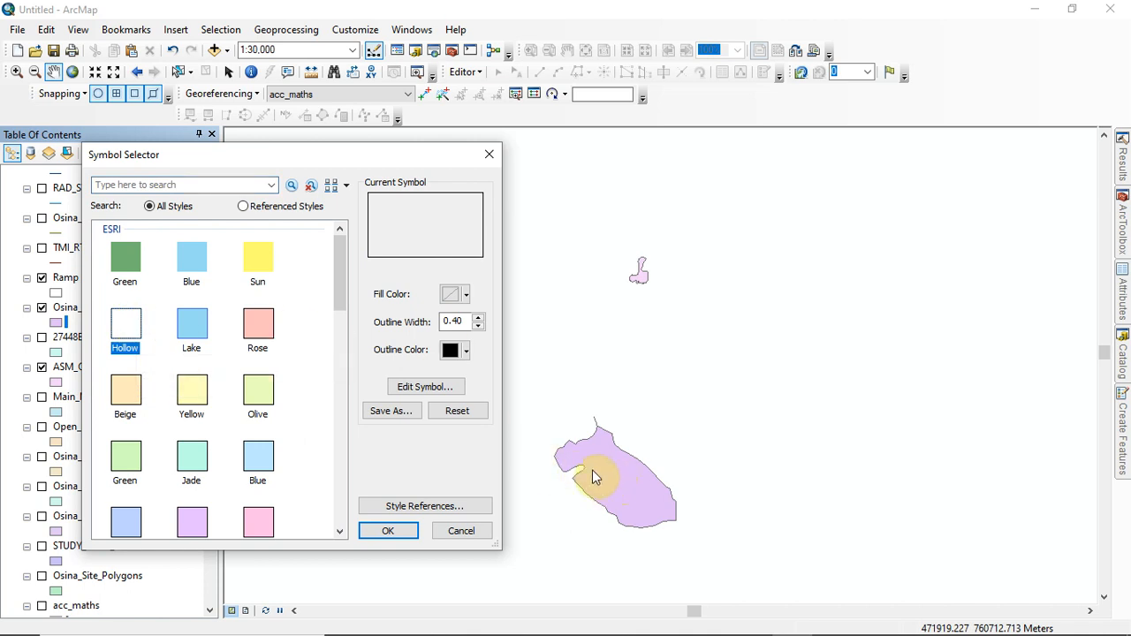
click(390, 531)
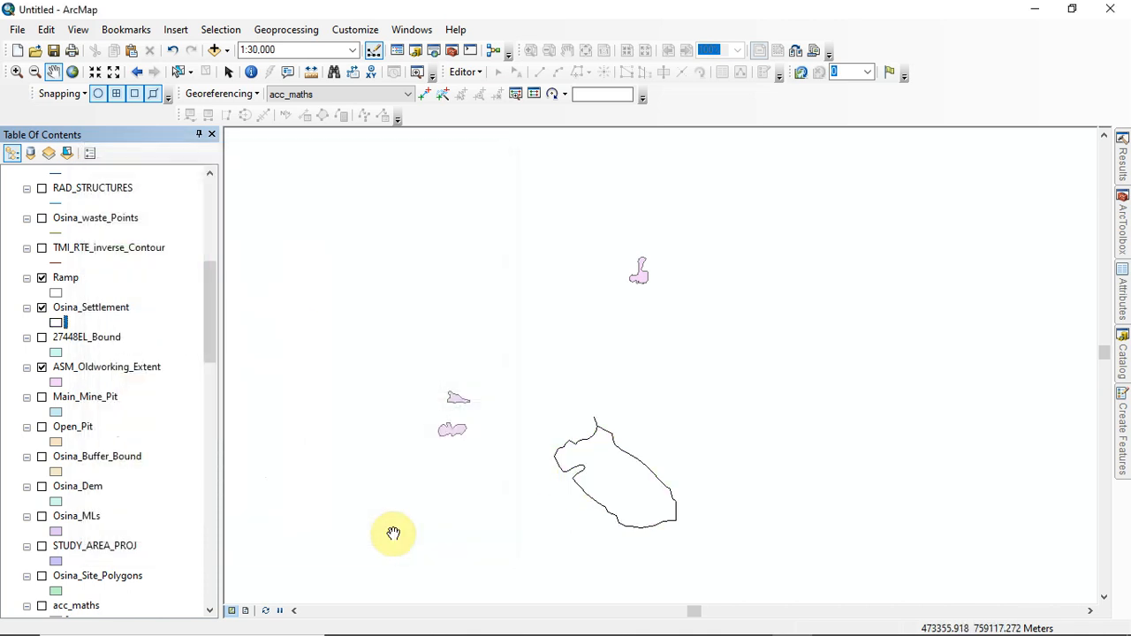
Step: Change the Osina_Settlement layer's symbol to the yellow Sun fill
click(59, 323)
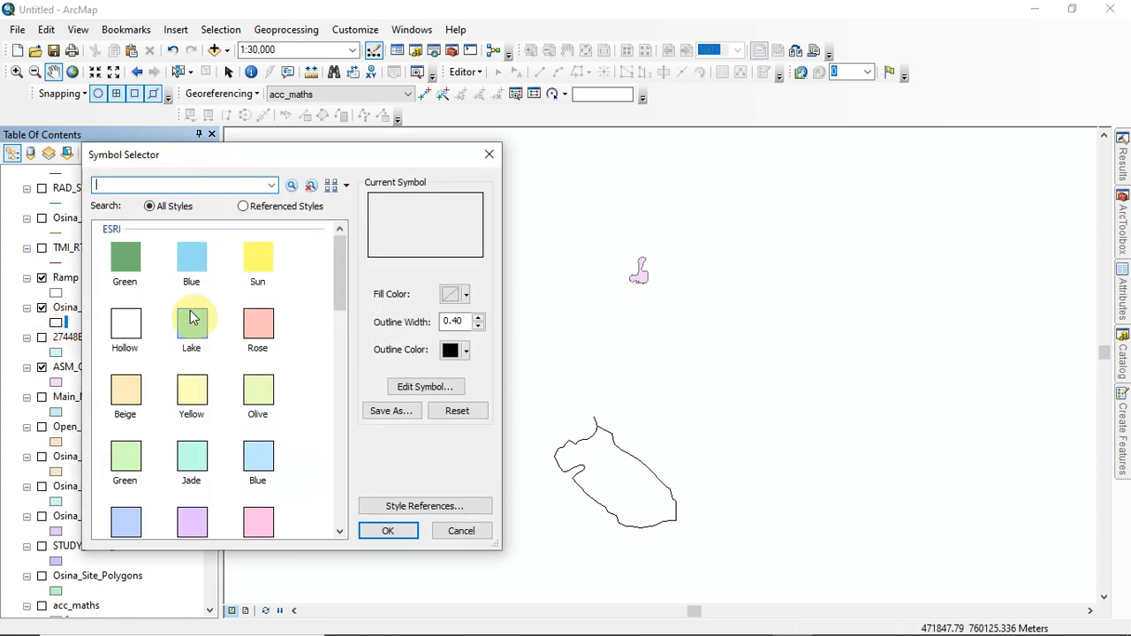
click(257, 265)
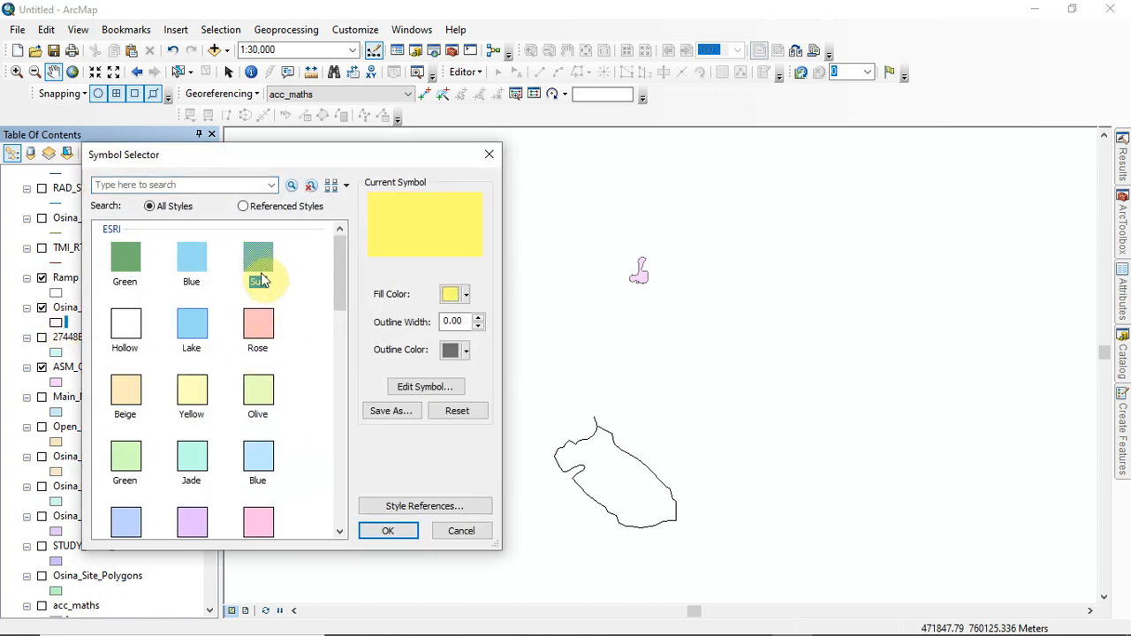
click(398, 532)
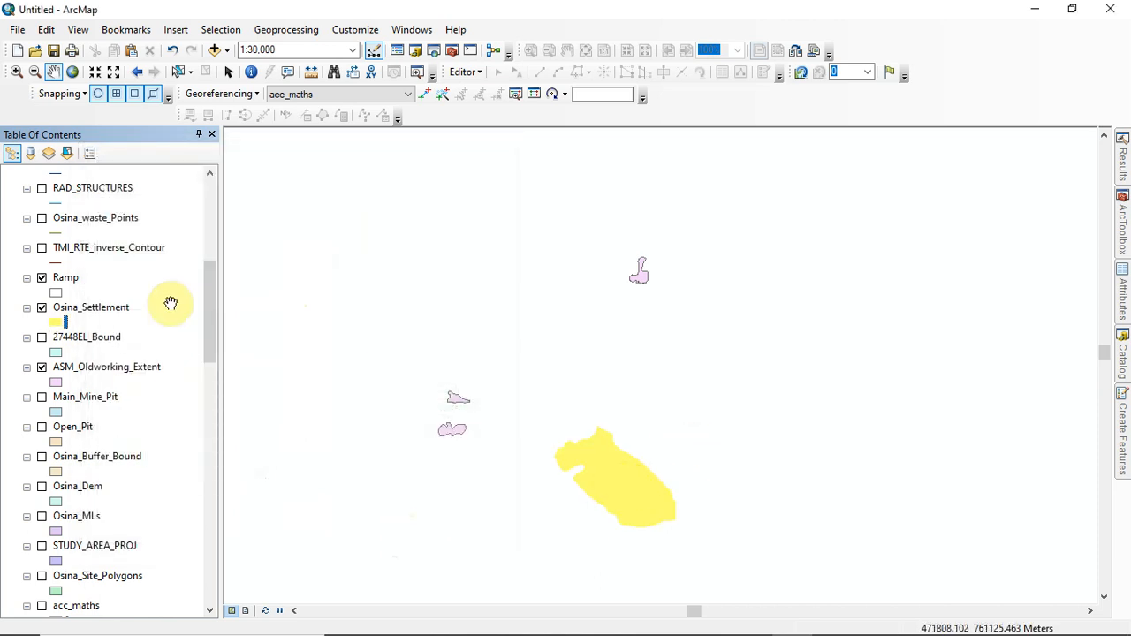
Step: Change the Osina_Settlement layer's symbol to Open Pasture
click(59, 324)
drag(336, 285, 333, 450)
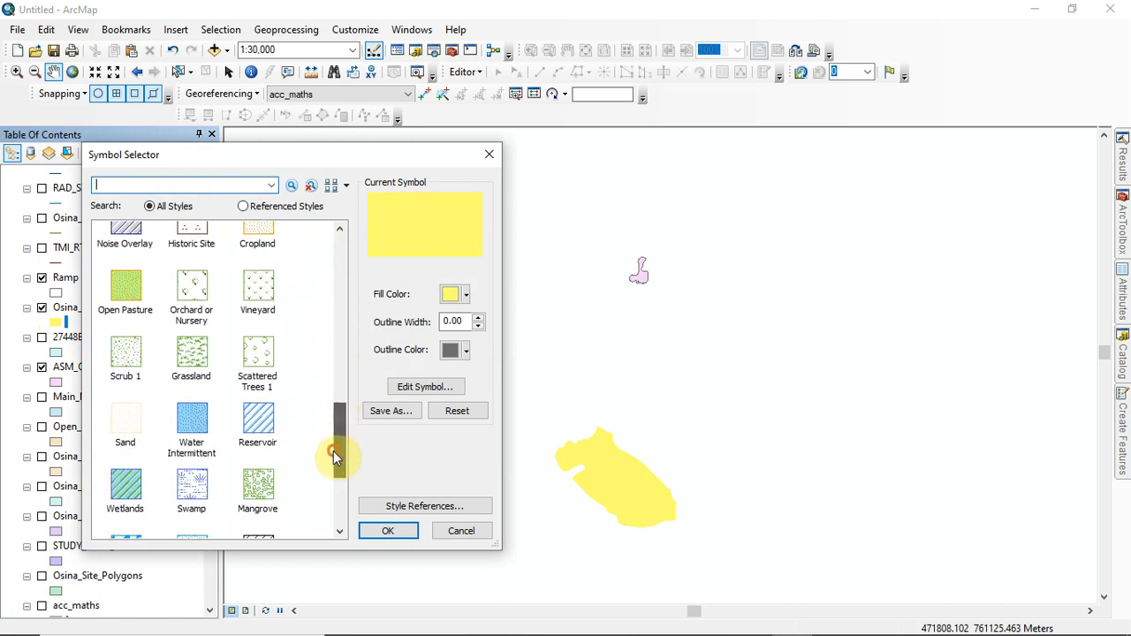
click(129, 299)
click(388, 531)
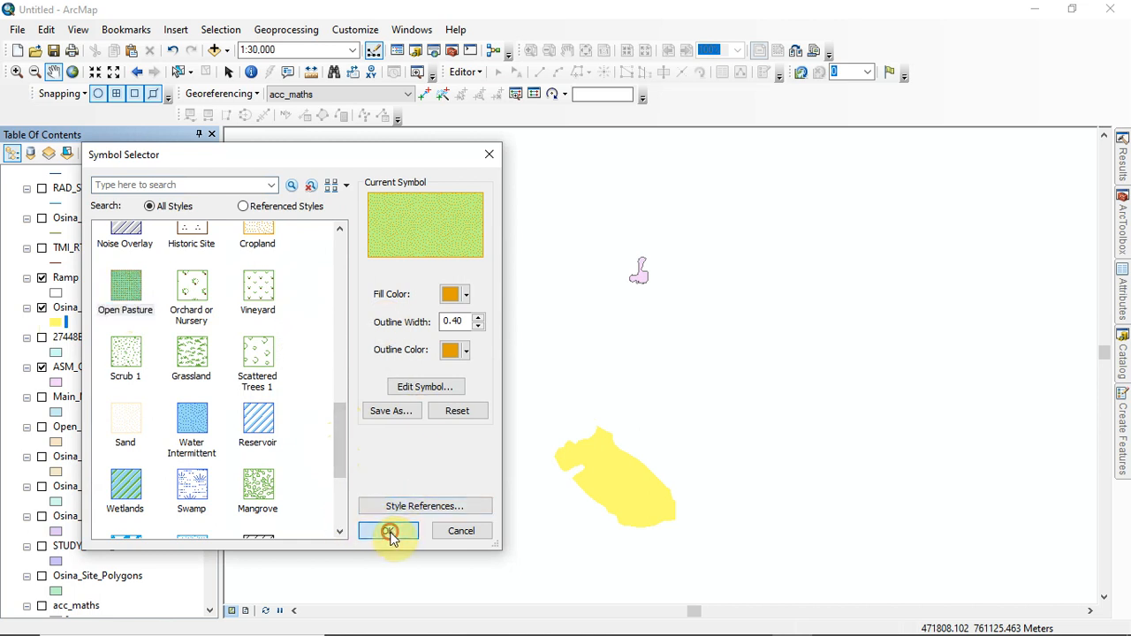
Step: Apply the yellow diagonal-hatch symbol with black dashed lines to the Osina_Settlement layer
click(56, 324)
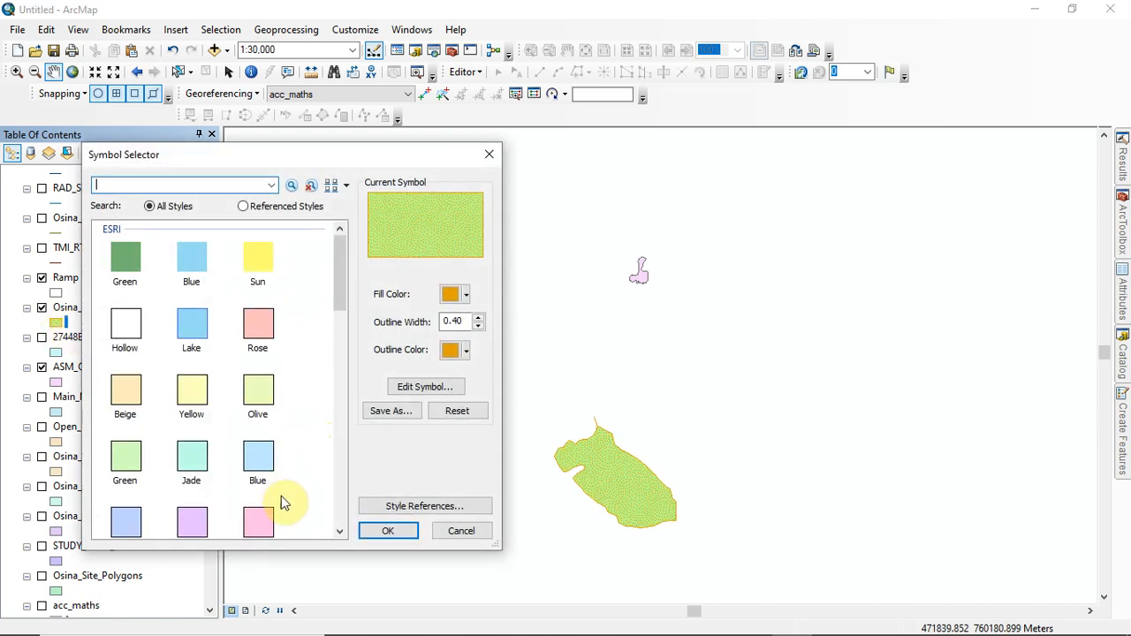
drag(341, 284, 333, 369)
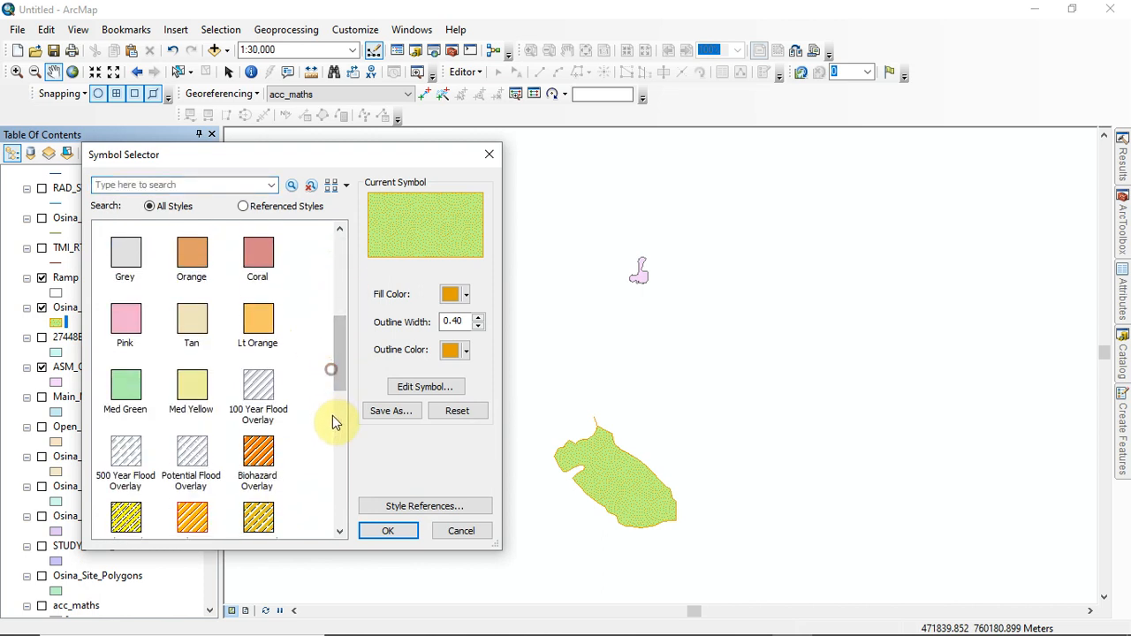
click(261, 517)
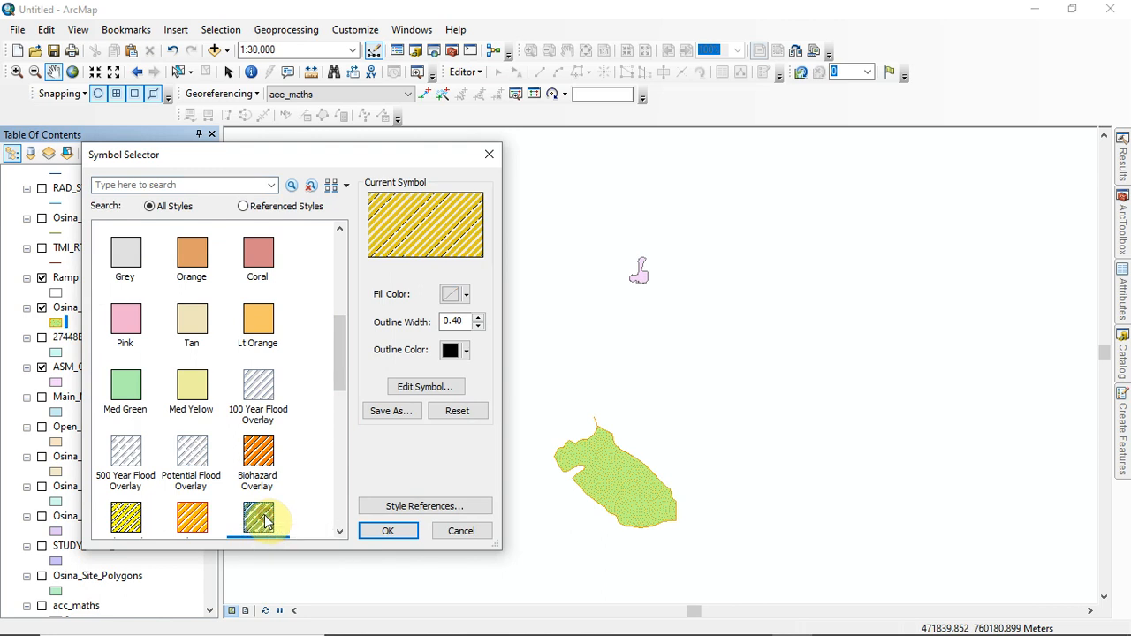
click(389, 531)
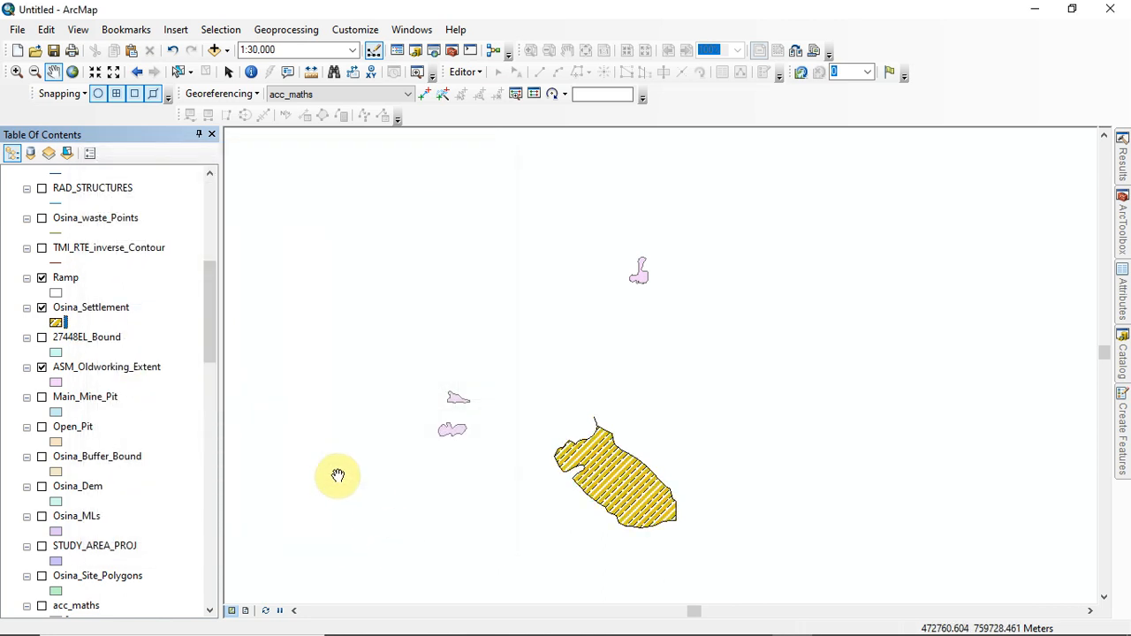
Step: Set the outline width of the Osina_Settlement symbol to 4
click(51, 322)
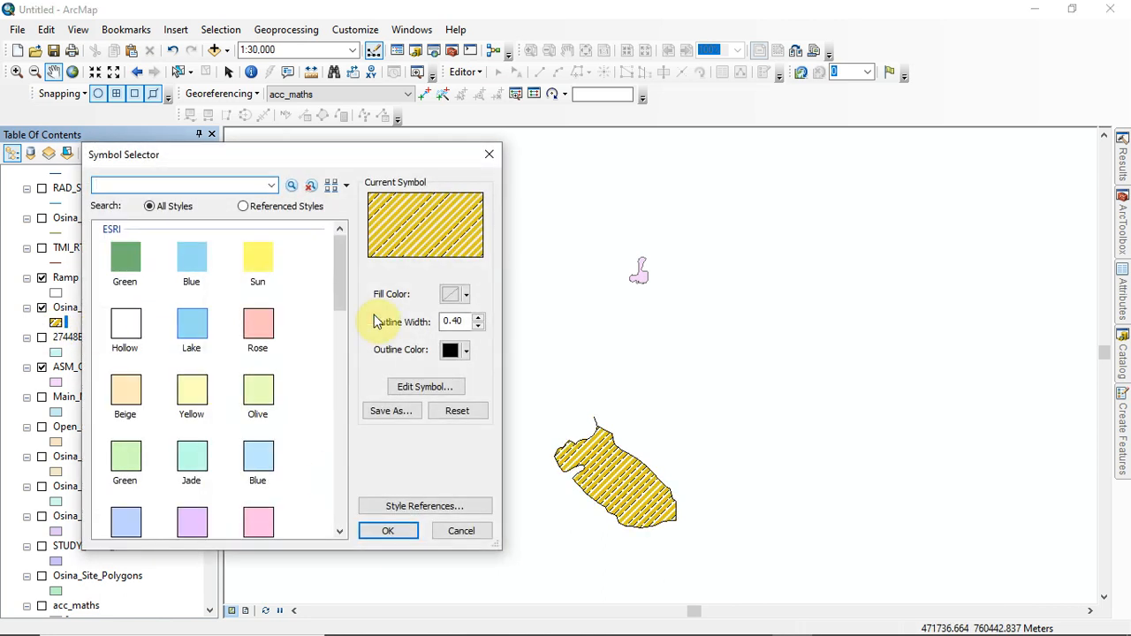
click(477, 320)
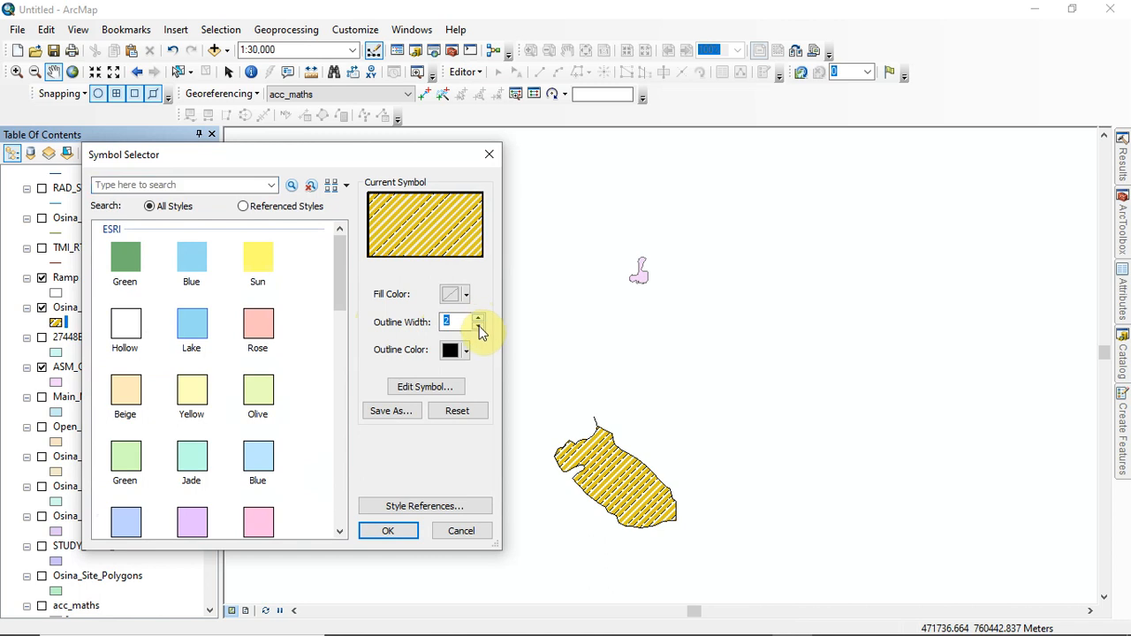
click(413, 531)
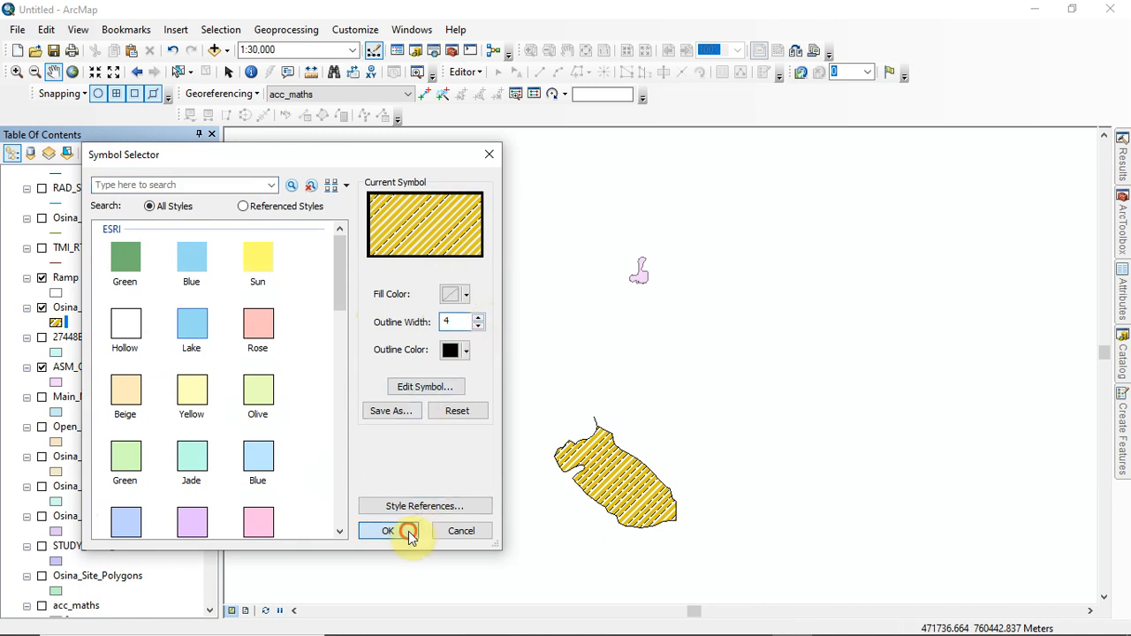
Step: Examine the fill symbol types and line fill settings in the Osina_Settlement symbol's property editor, and close the editor without changes
click(55, 325)
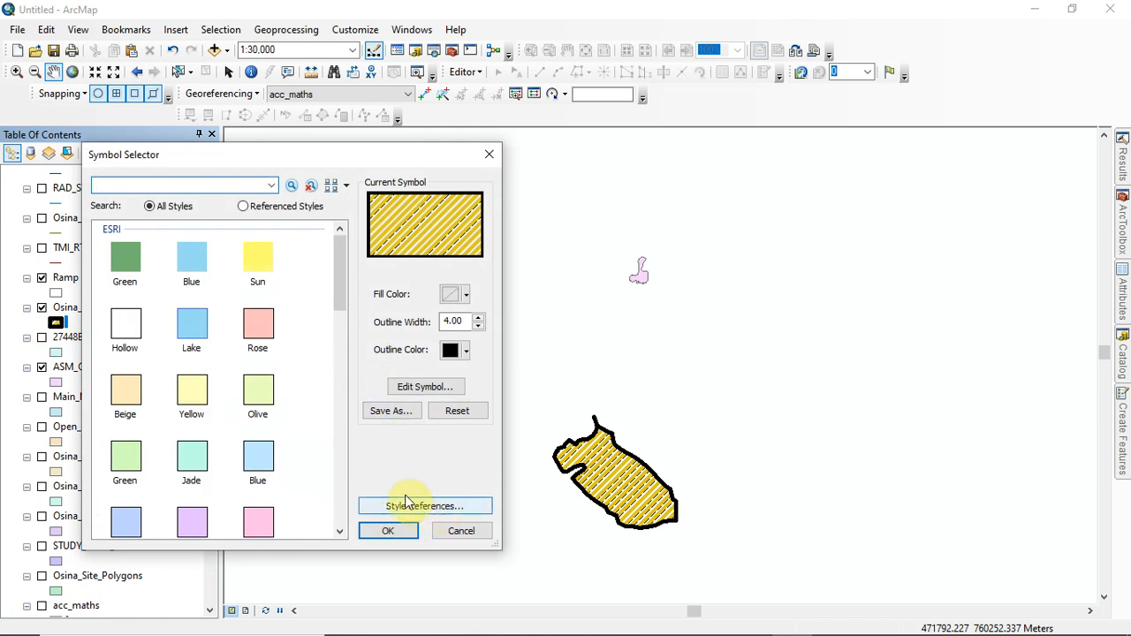
click(435, 389)
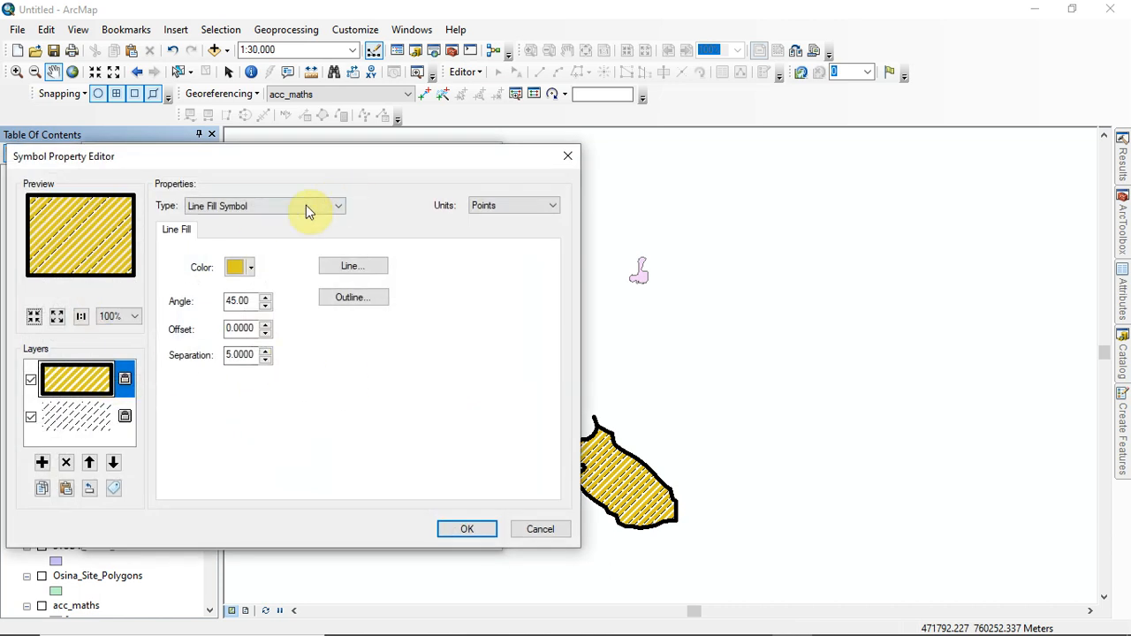
click(339, 206)
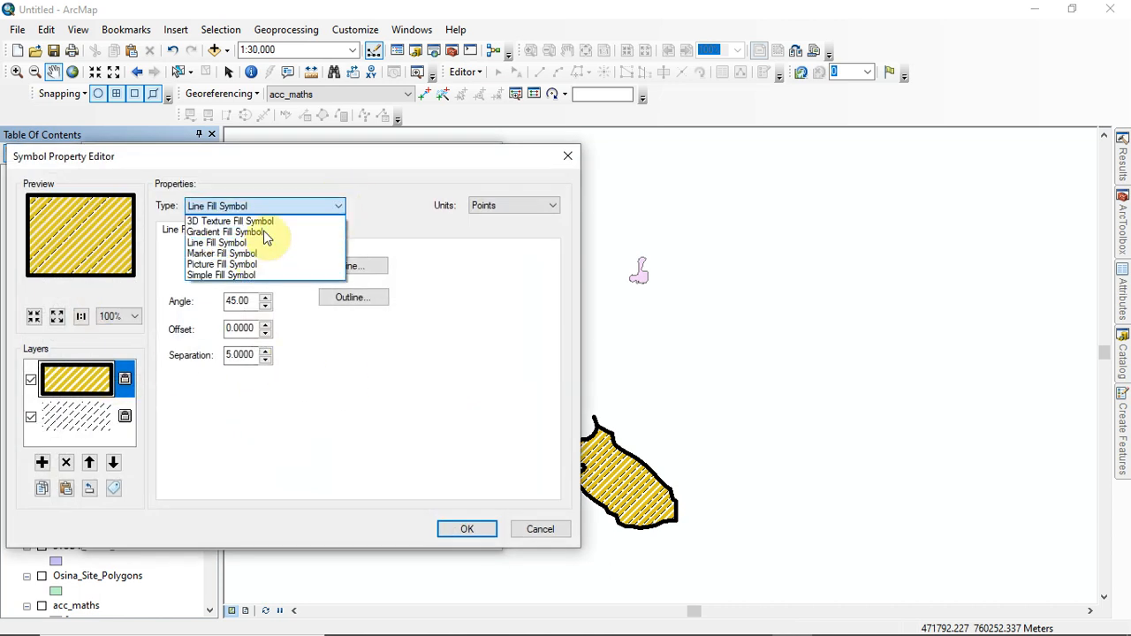
click(265, 250)
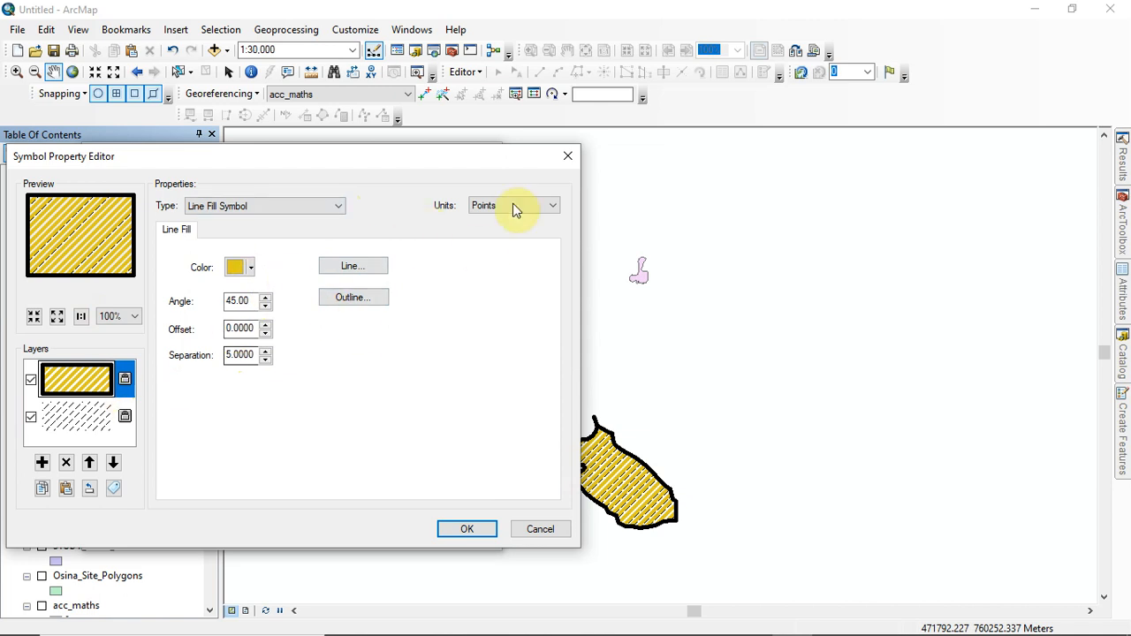
click(568, 160)
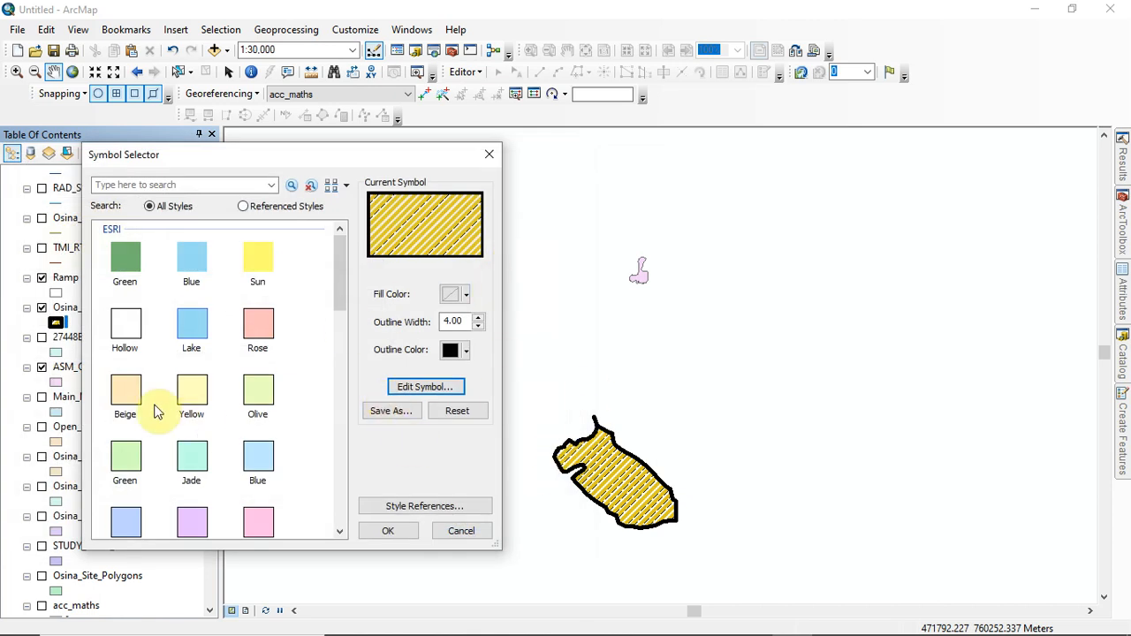
Step: Search all symbol styles for "settlement" and "house"
drag(338, 269, 343, 235)
click(204, 184)
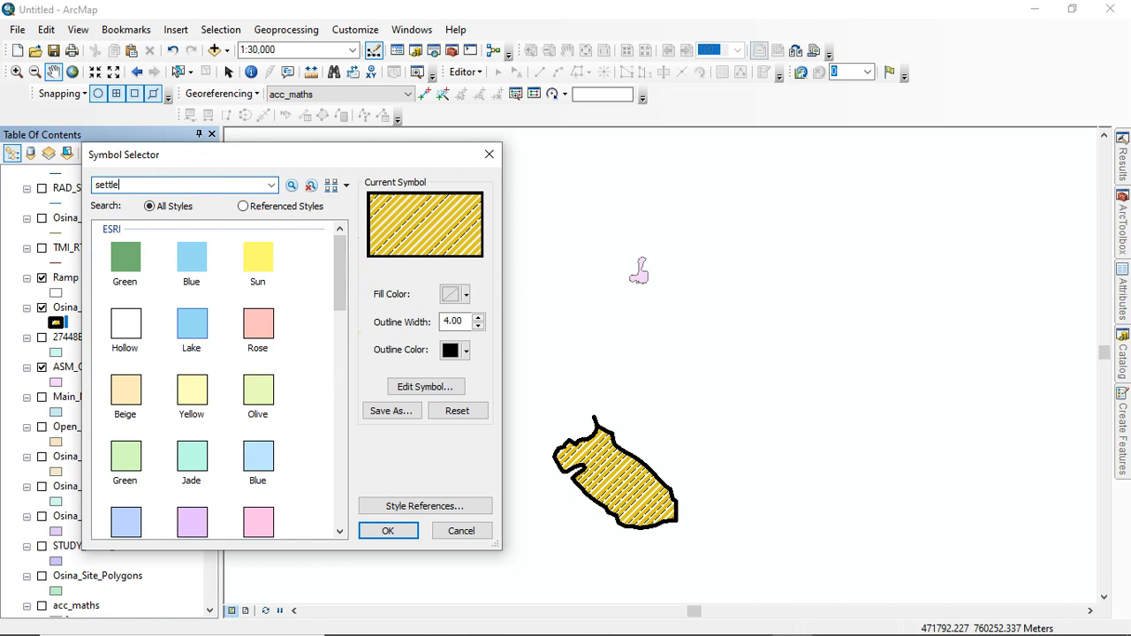
key(Return)
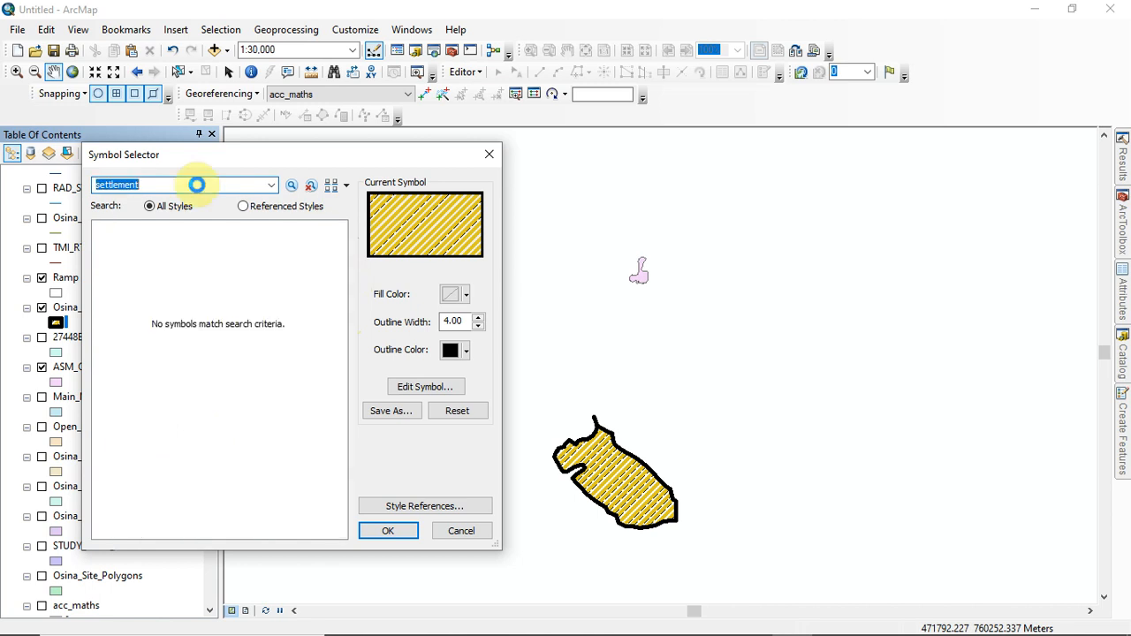
click(164, 186)
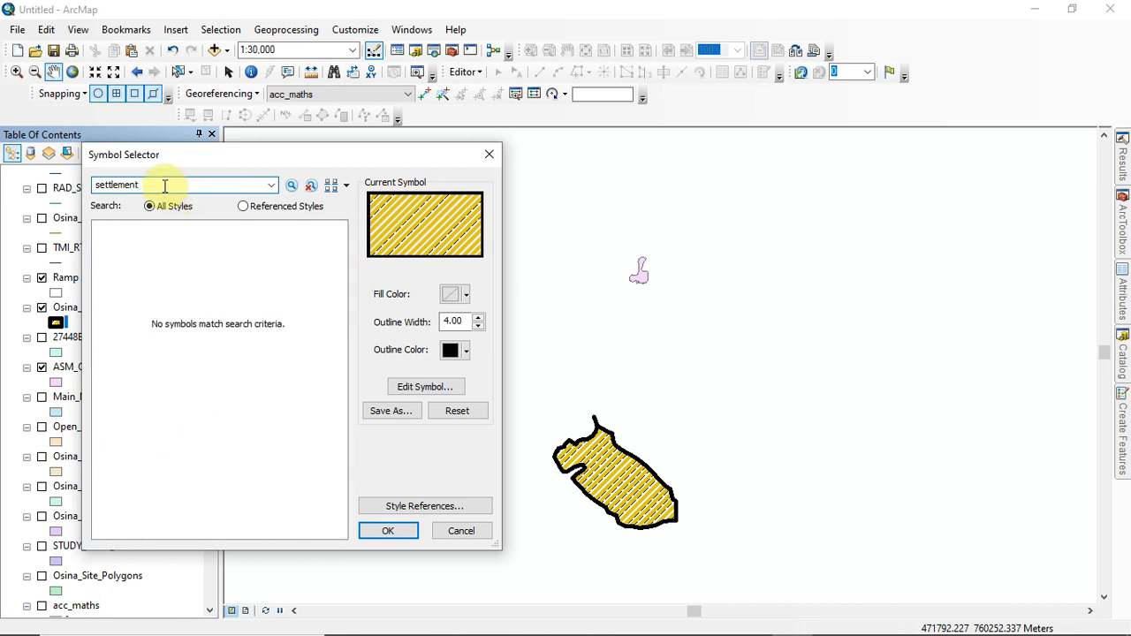
text(house)
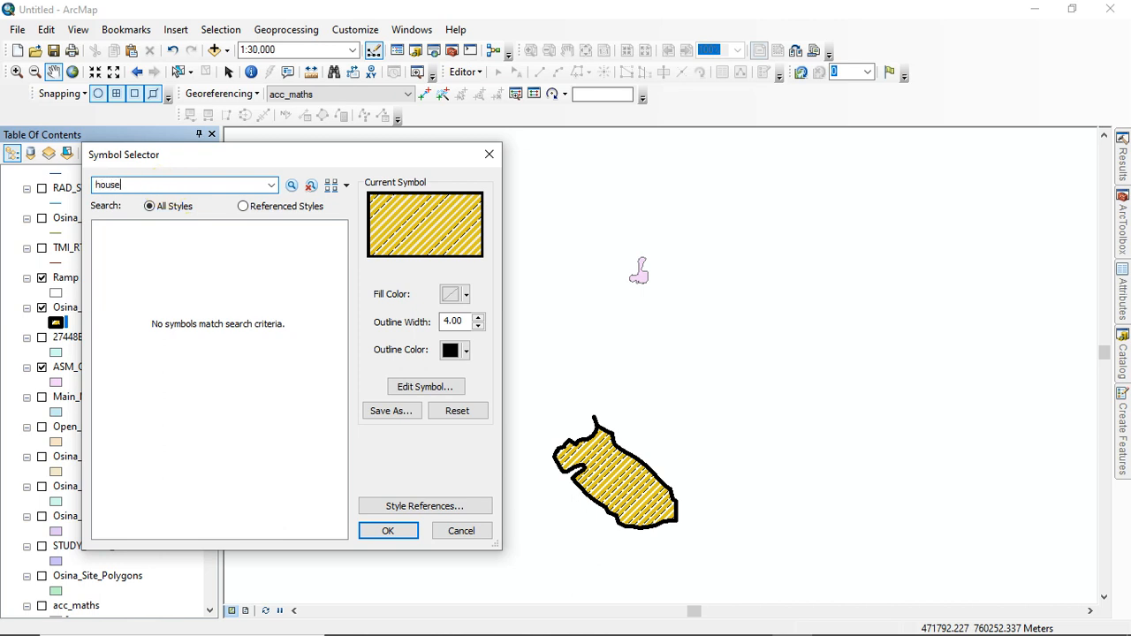
key(Return)
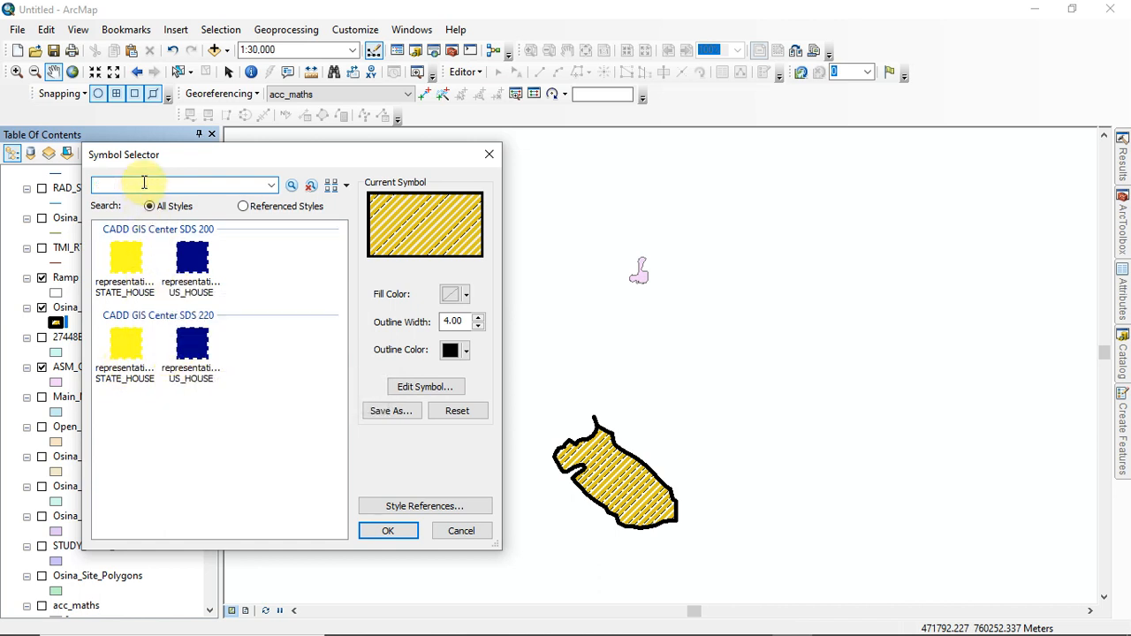
Step: Search all symbol styles for "fract" and "rock", and close the symbol selector without choosing a symbol
text(fi)
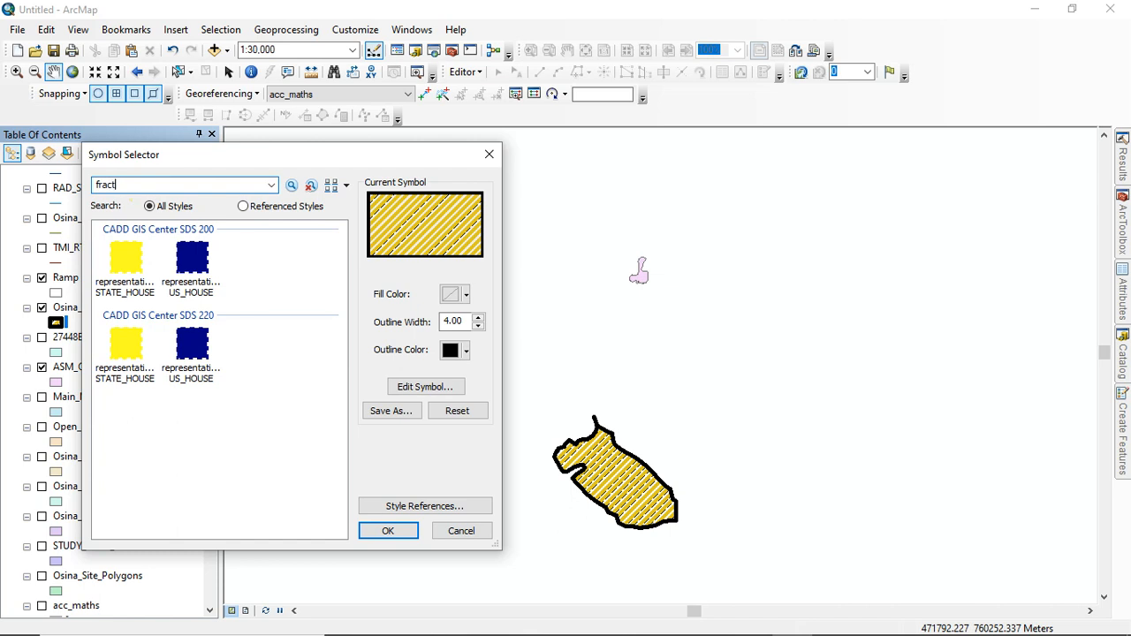
key(Return)
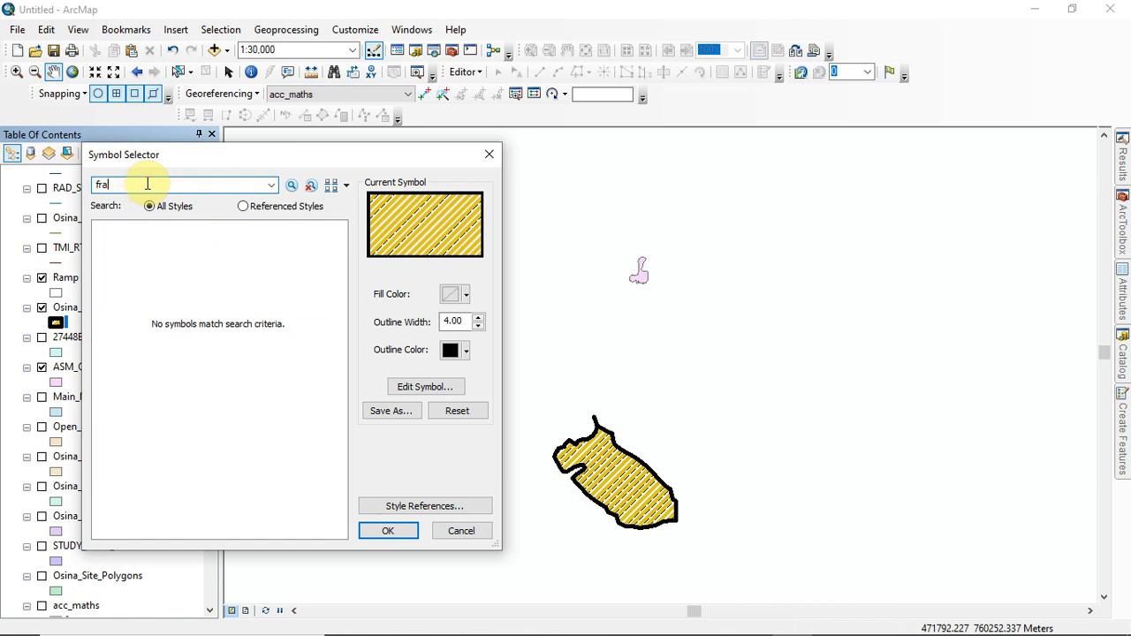
text(rock)
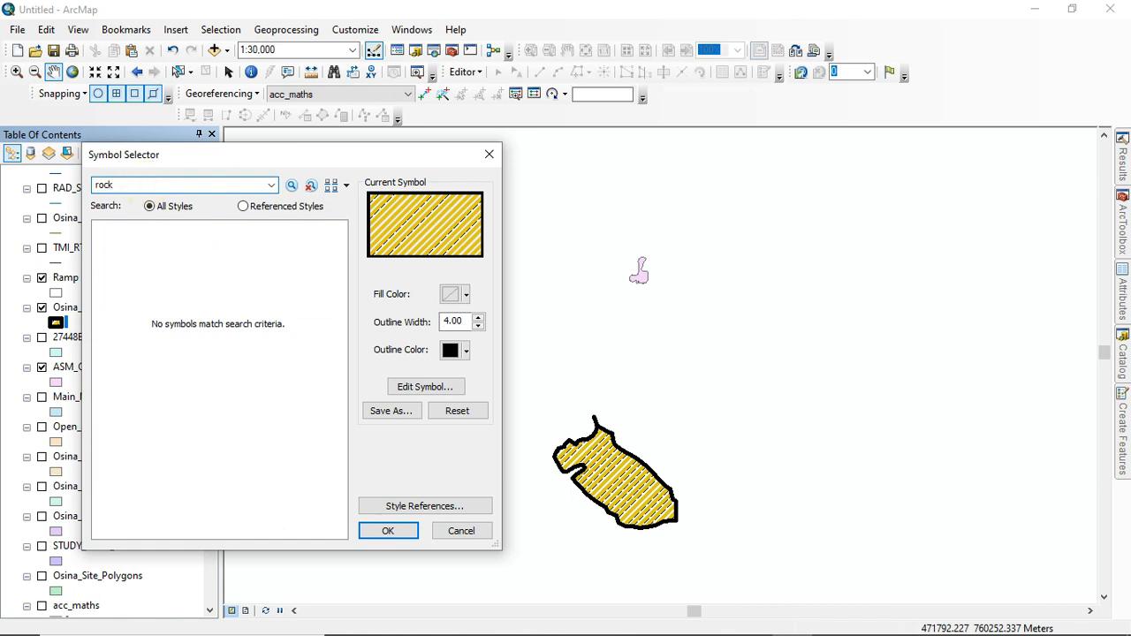
key(Return)
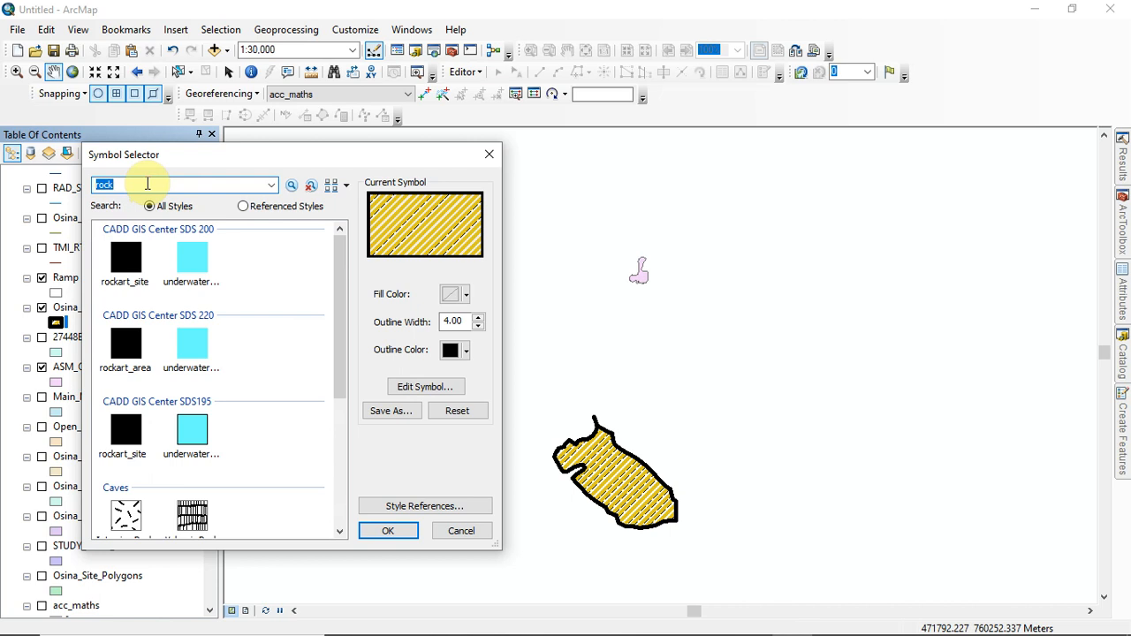
drag(338, 302, 356, 250)
click(181, 185)
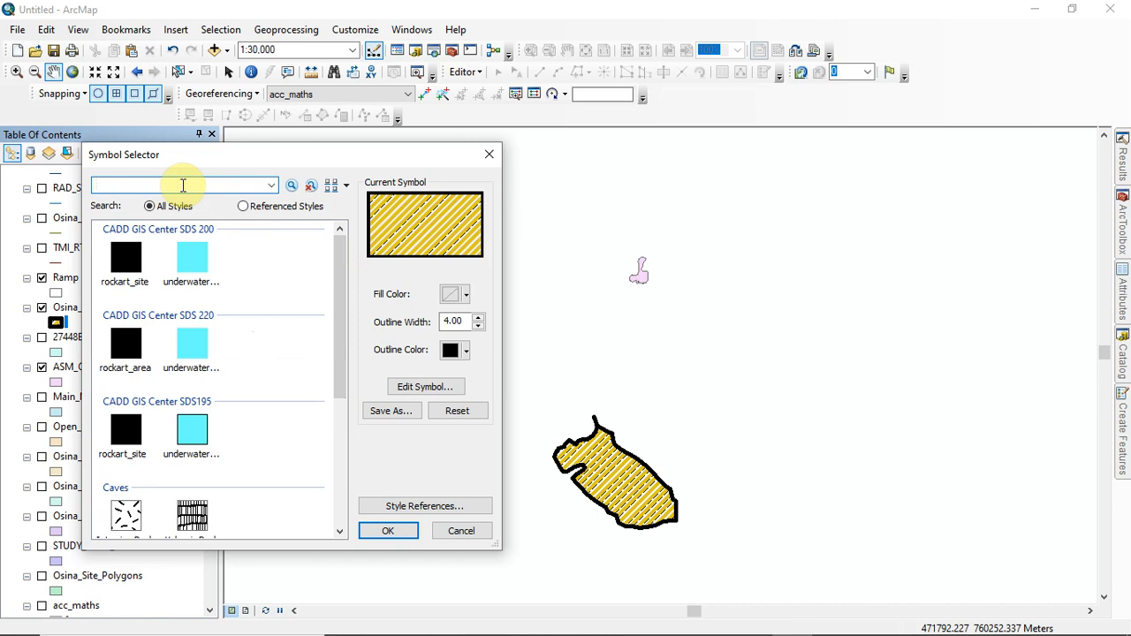
click(489, 157)
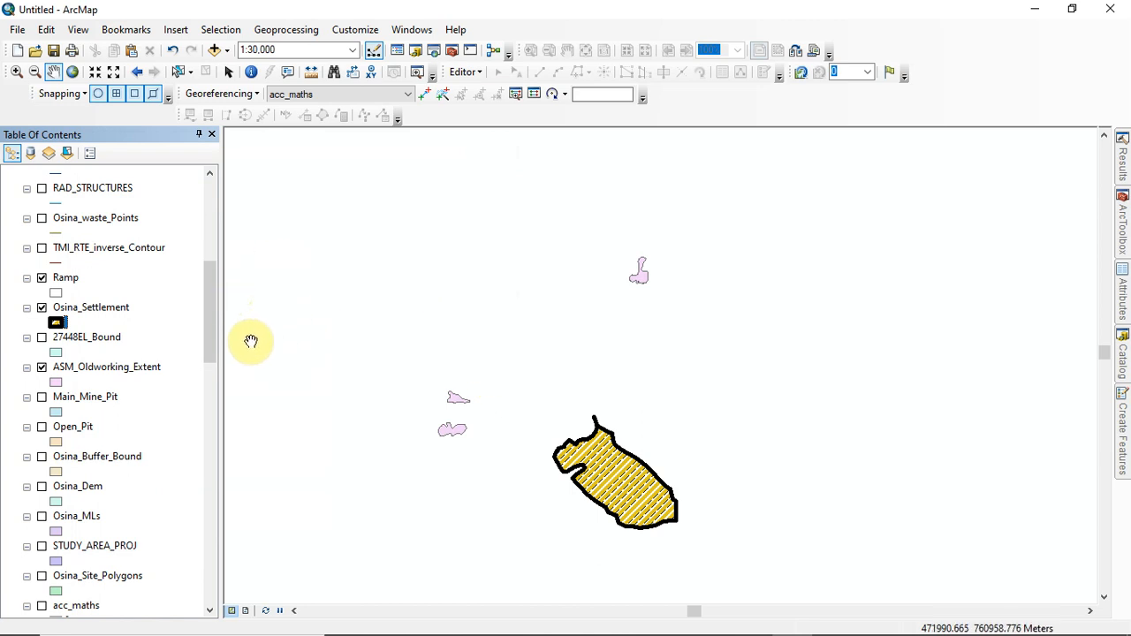
Step: Collapse the Layers data frame in the table of contents and expand it again
drag(212, 303, 232, 181)
drag(337, 241, 336, 236)
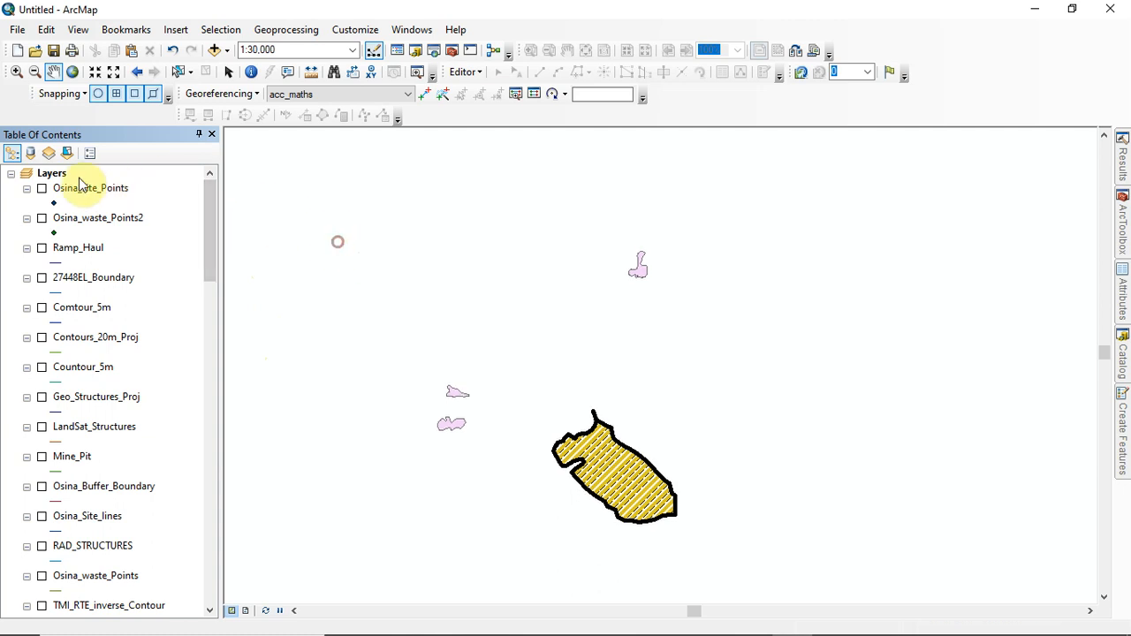
click(12, 174)
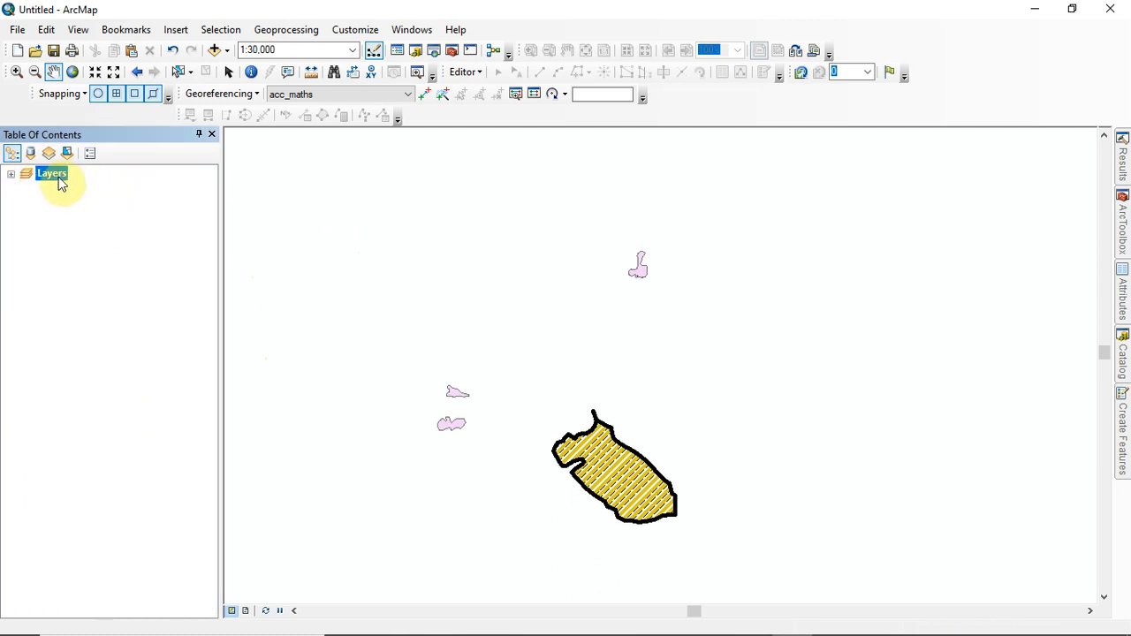
click(11, 174)
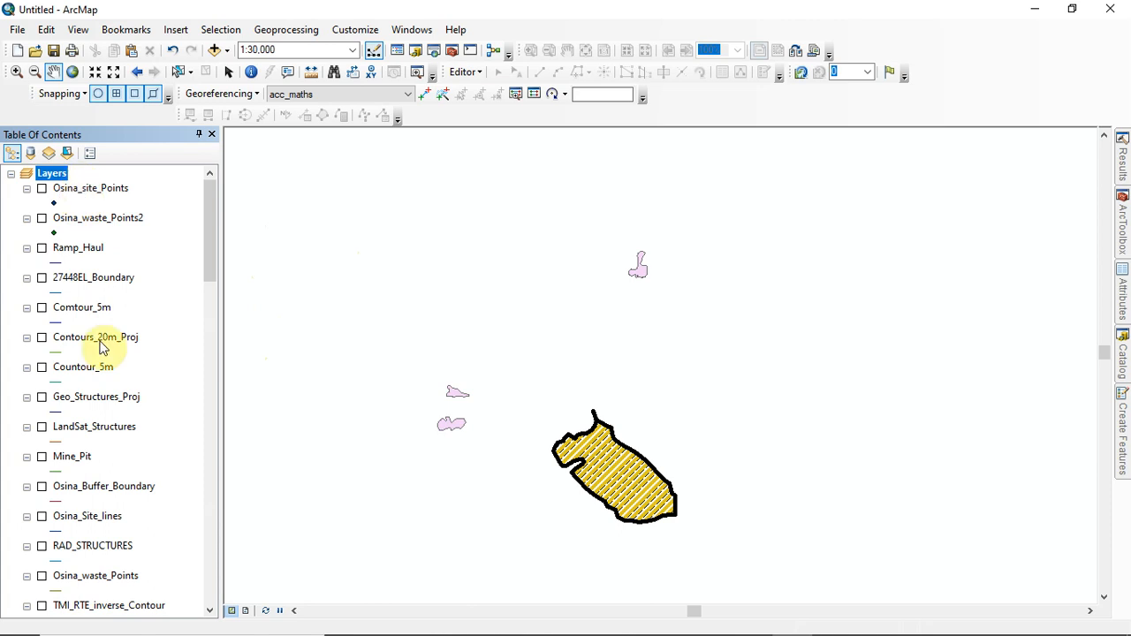
Step: Examine the data frame's general, extent, coordinate system and illumination properties
right_click(56, 179)
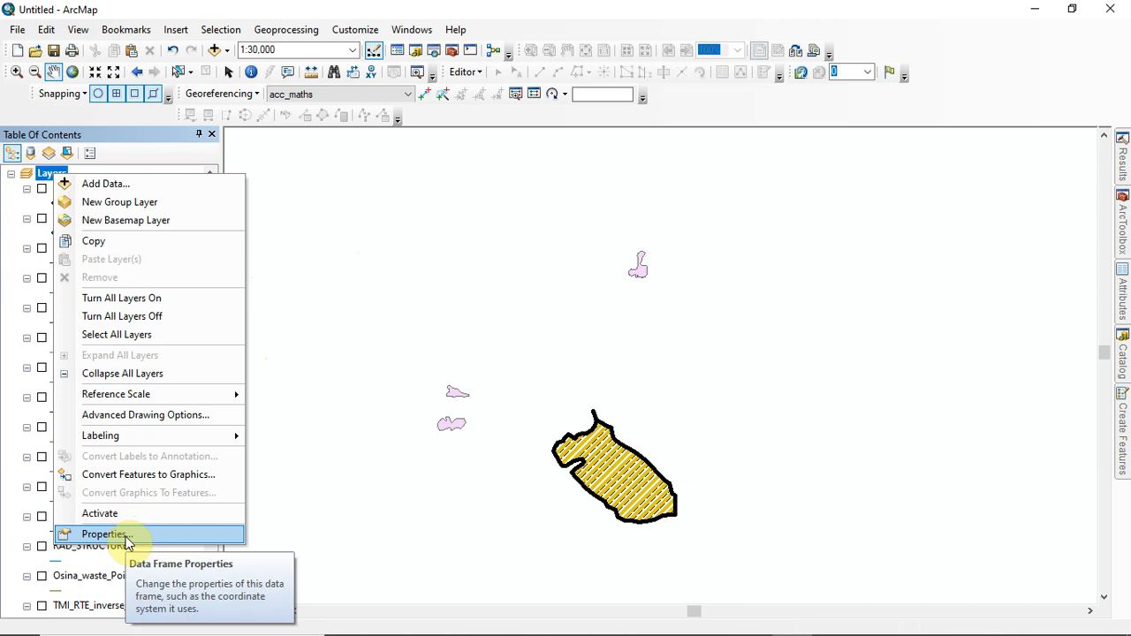
click(105, 535)
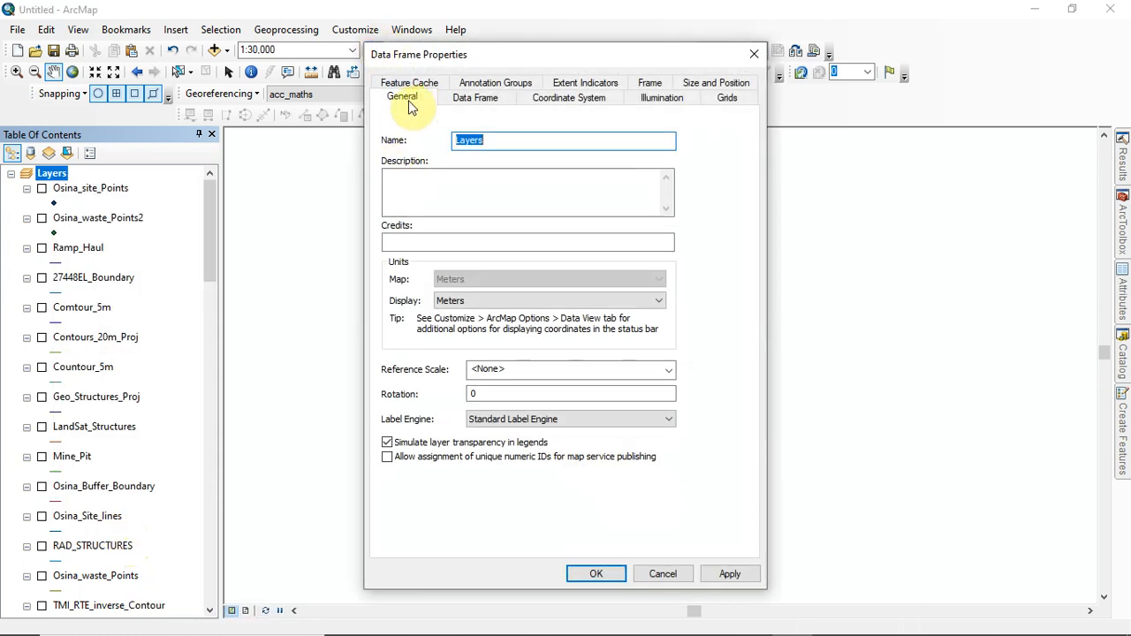
click(486, 102)
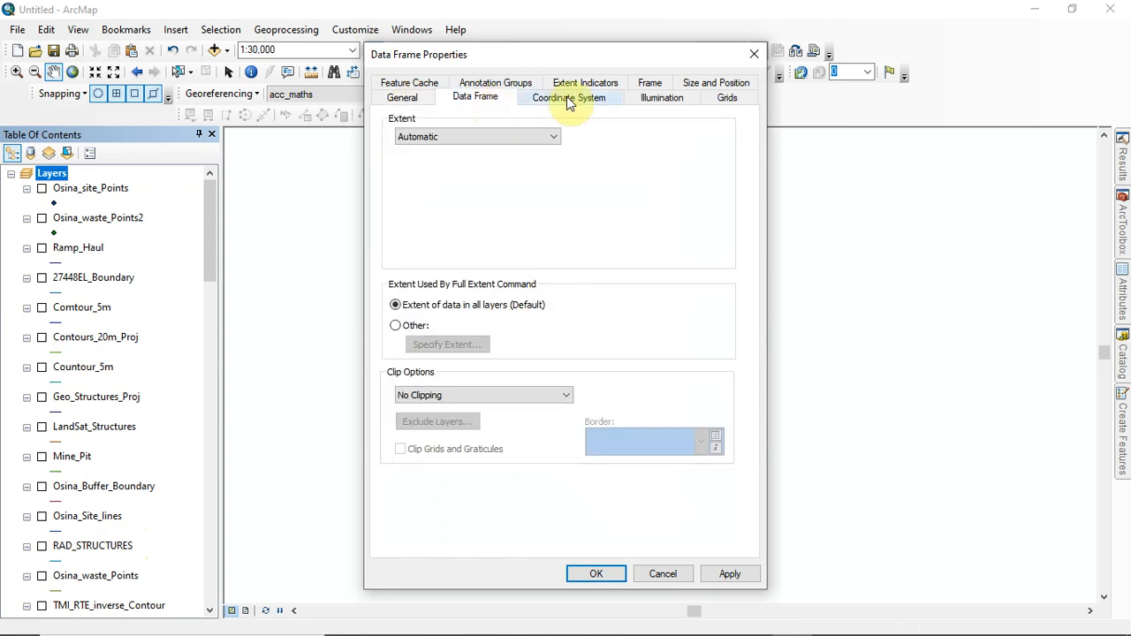
click(408, 104)
click(556, 102)
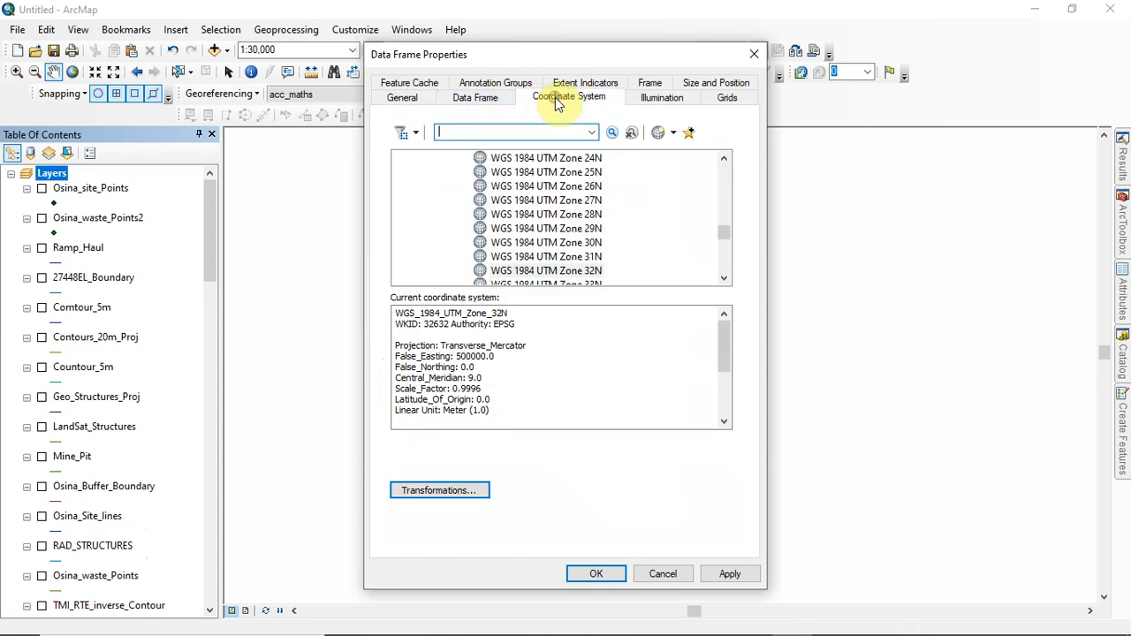
click(553, 273)
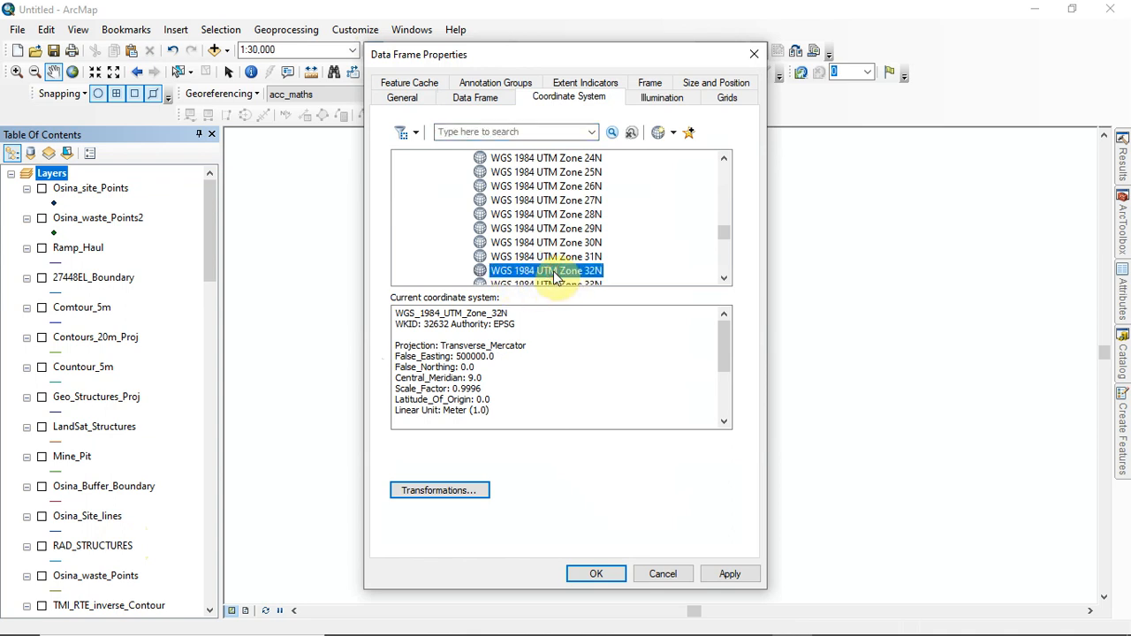
click(662, 98)
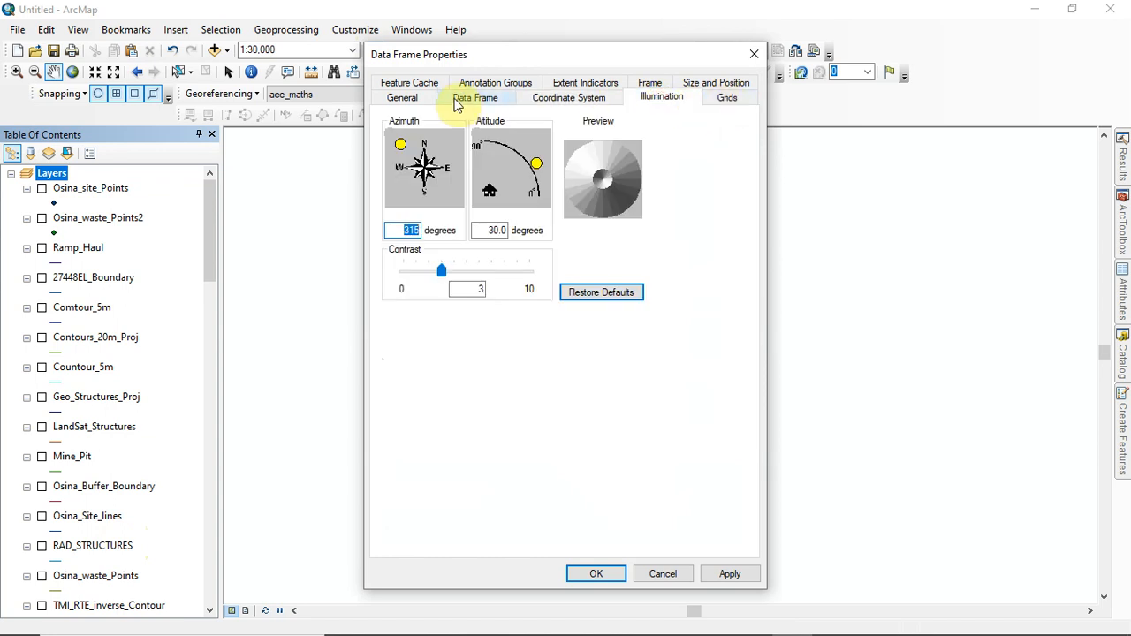
Step: Rename the data frame as "learning GIS project" in its general properties and apply the change
click(400, 102)
drag(421, 126, 420, 126)
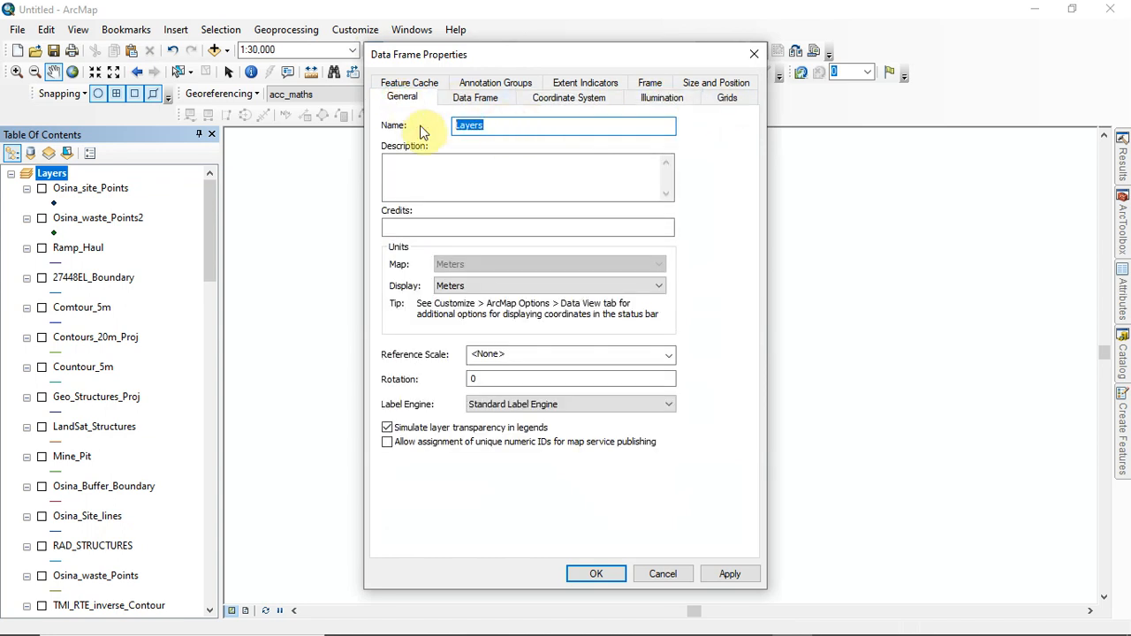
text(learning GIS project)
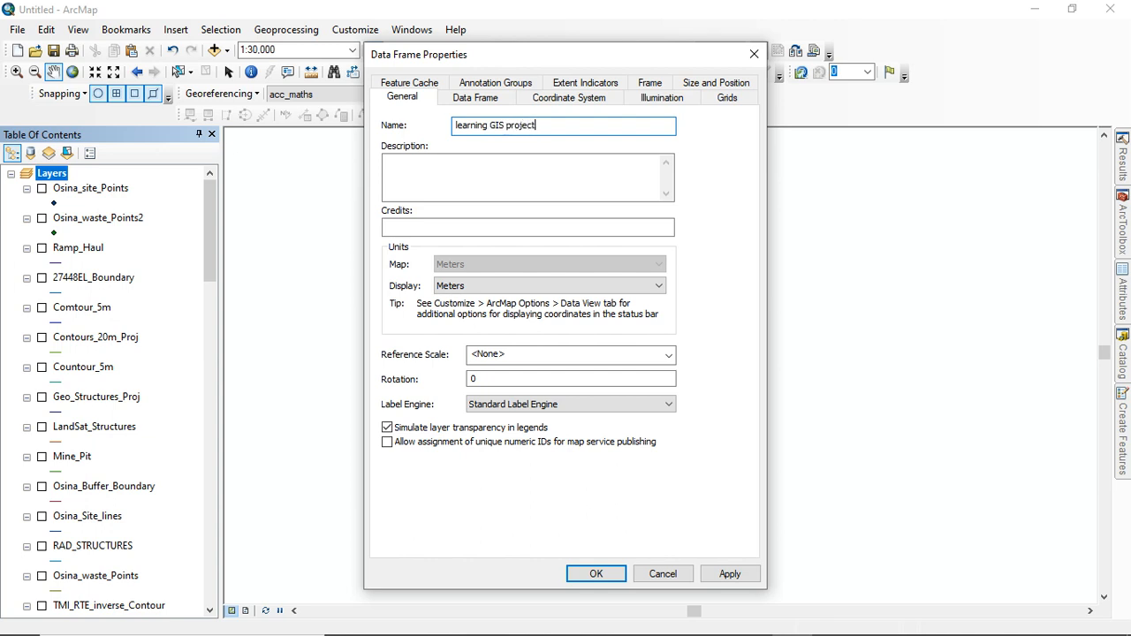
click(412, 170)
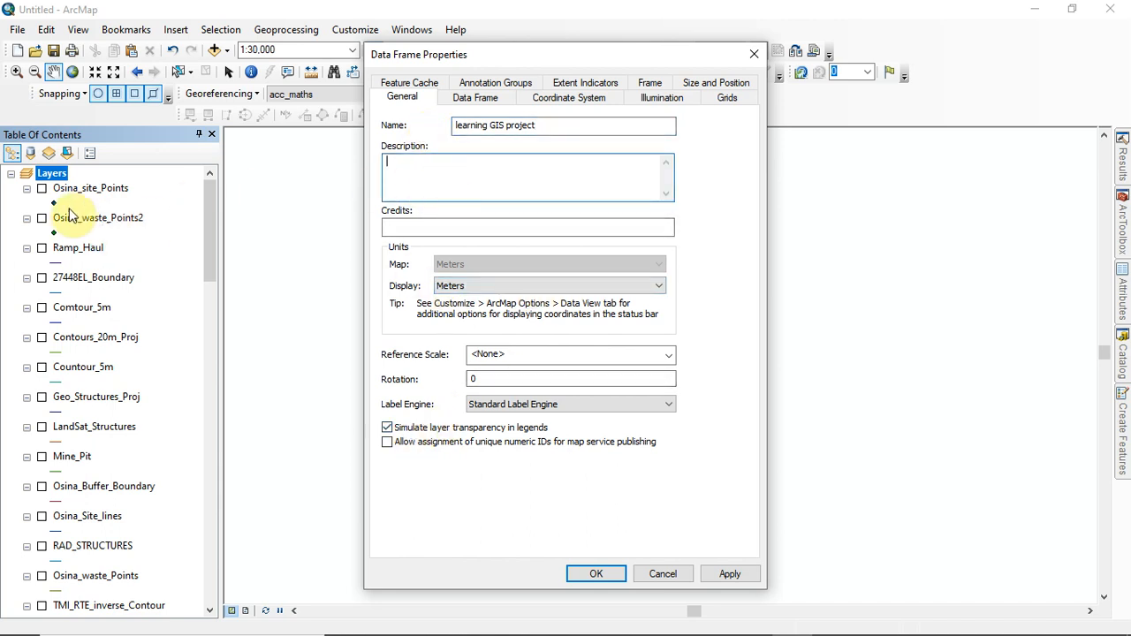
click(729, 573)
click(620, 576)
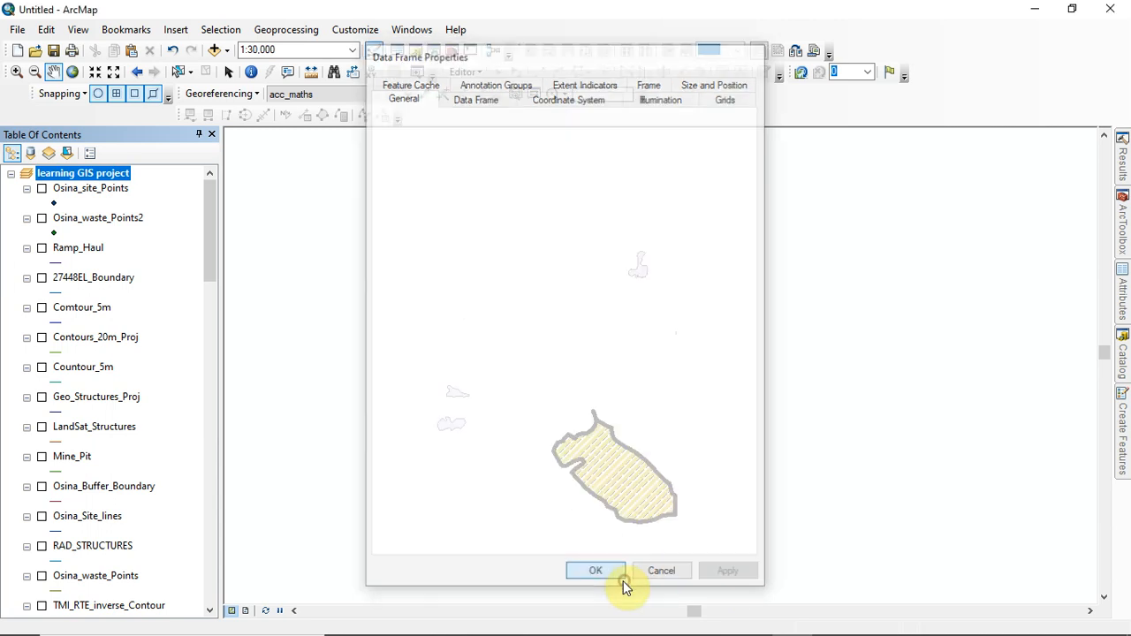
Step: Rename the data frame as "layers" directly in the table of contents
click(78, 175)
click(129, 172)
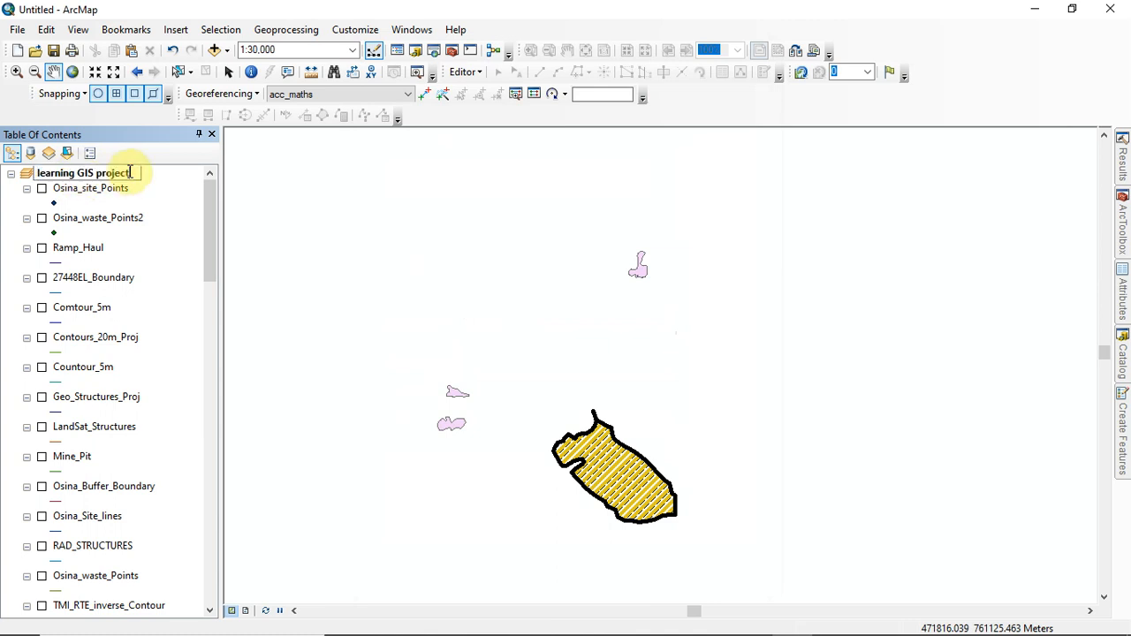
key(BackSpace)
key(BackSpace)
key(BackSpace)
key(BackSpace)
key(BackSpace)
key(BackSpace)
key(BackSpace)
key(BackSpace)
key(BackSpace)
key(BackSpace)
key(BackSpace)
key(BackSpace)
key(BackSpace)
key(BackSpace)
key(BackSpace)
key(BackSpace)
key(BackSpace)
key(BackSpace)
key(BackSpace)
key(BackSpace)
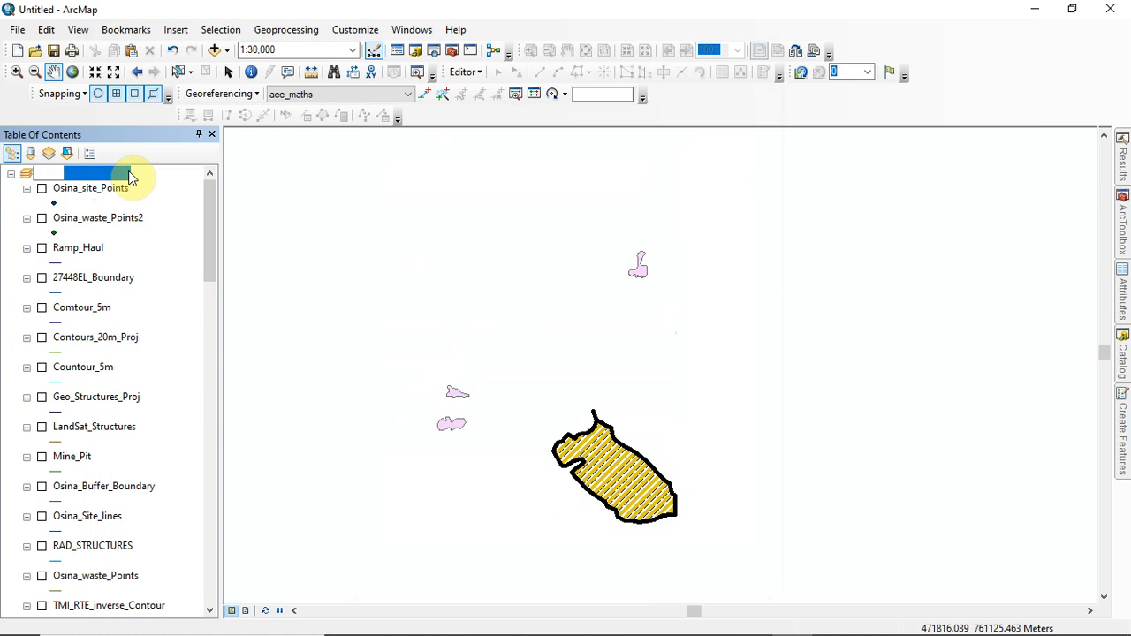
text(layer)
key(Return)
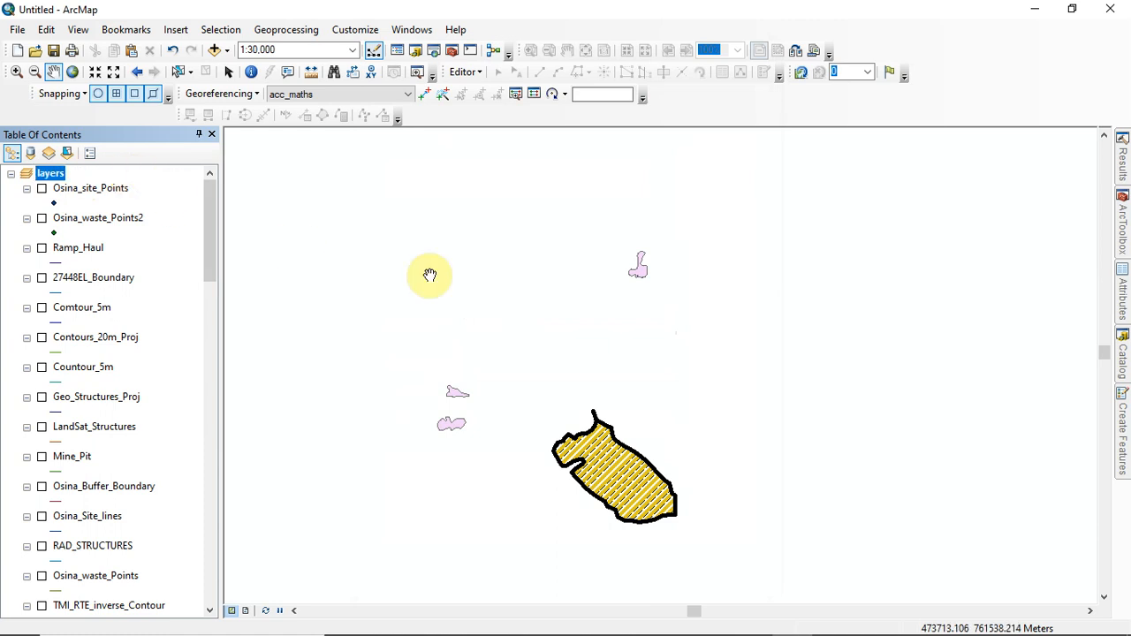
Step: Review the general properties of the "layers" data frame and close them without changes
drag(298, 247, 481, 295)
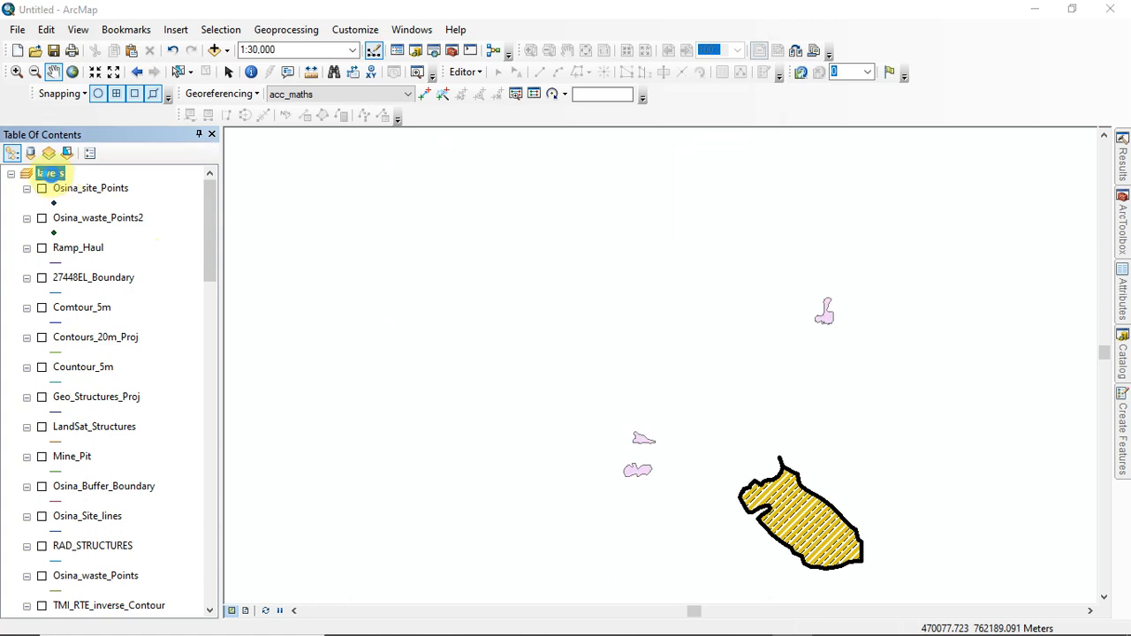
double_click(48, 174)
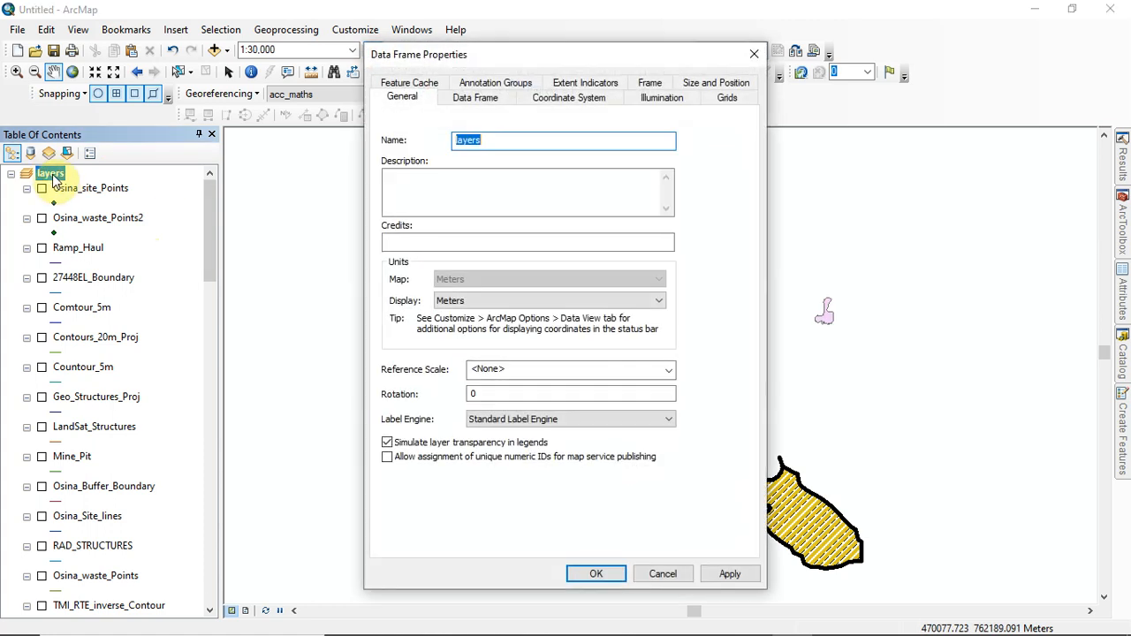
click(754, 57)
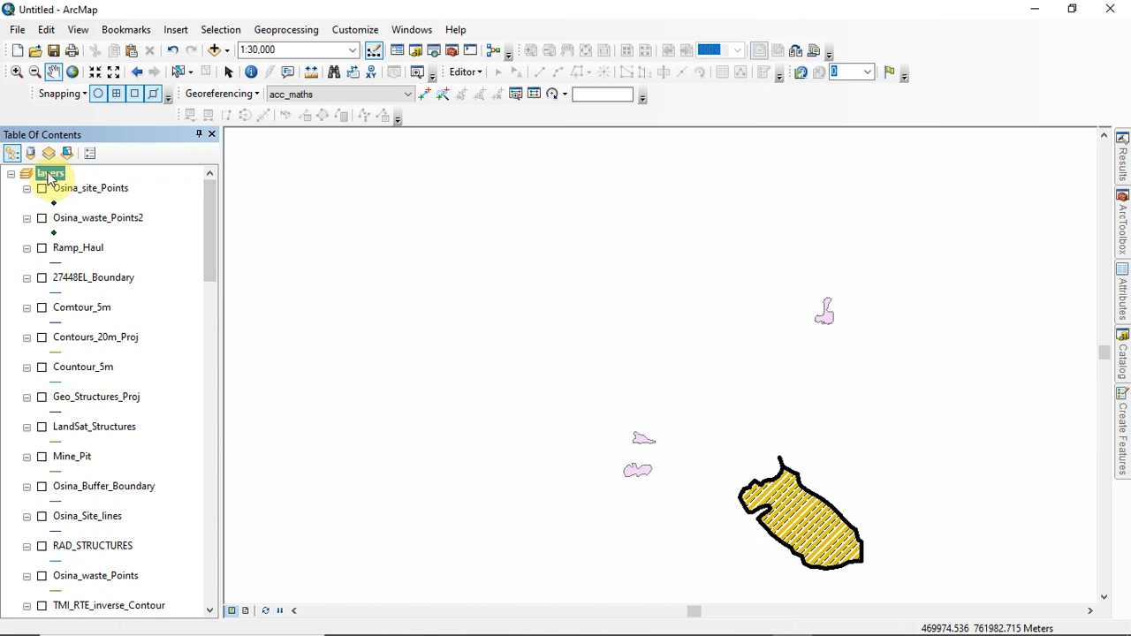
Step: Examine the full layer list down to the stream_order raster, and inspect the settlement and old working polygons on the map
drag(771, 510, 694, 383)
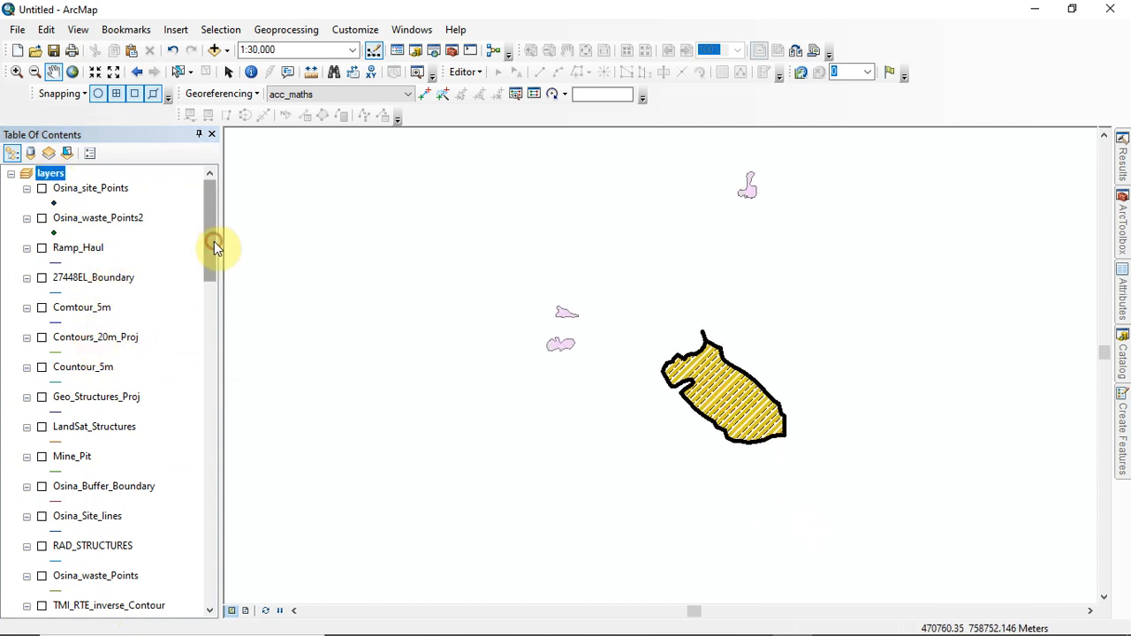
drag(214, 244, 221, 184)
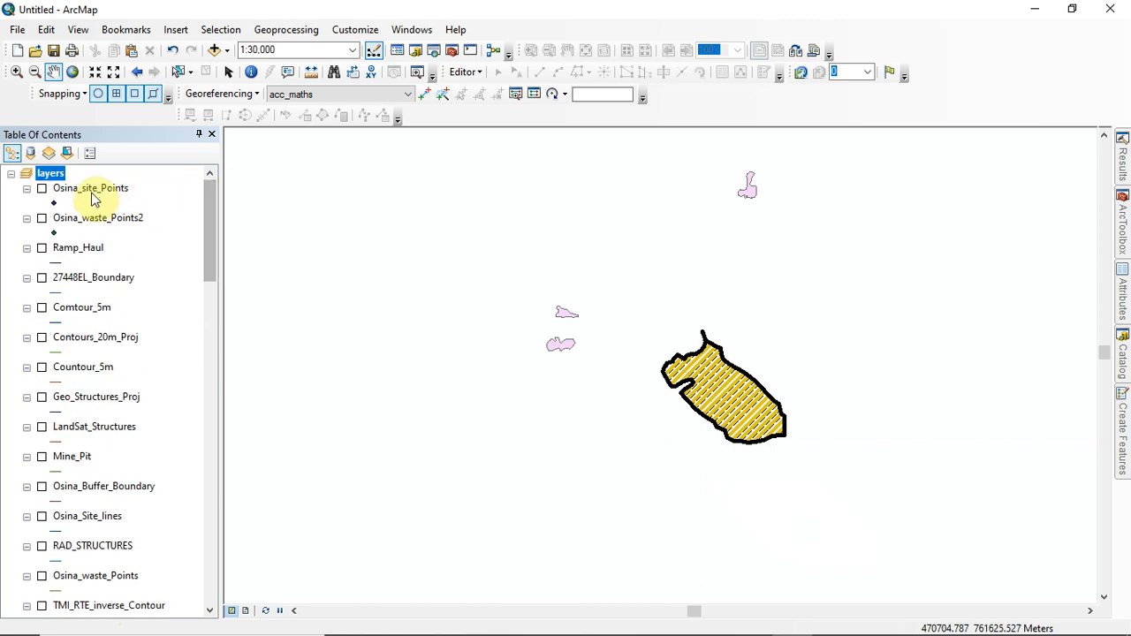
scroll(99, 336, down, 12)
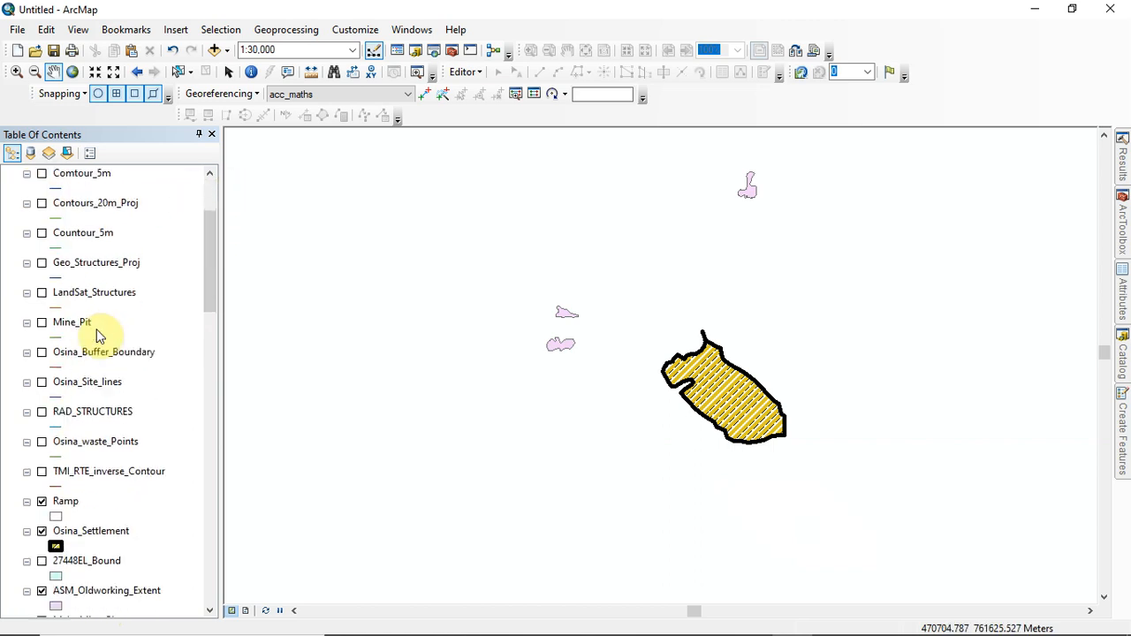
scroll(99, 336, down, 15)
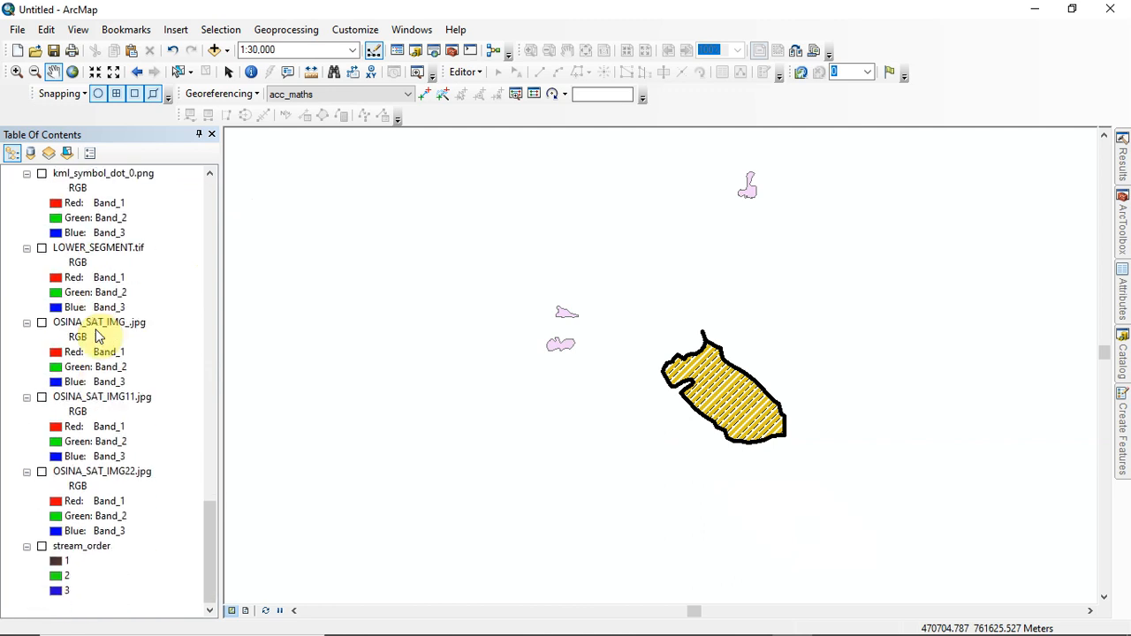
drag(583, 339, 565, 384)
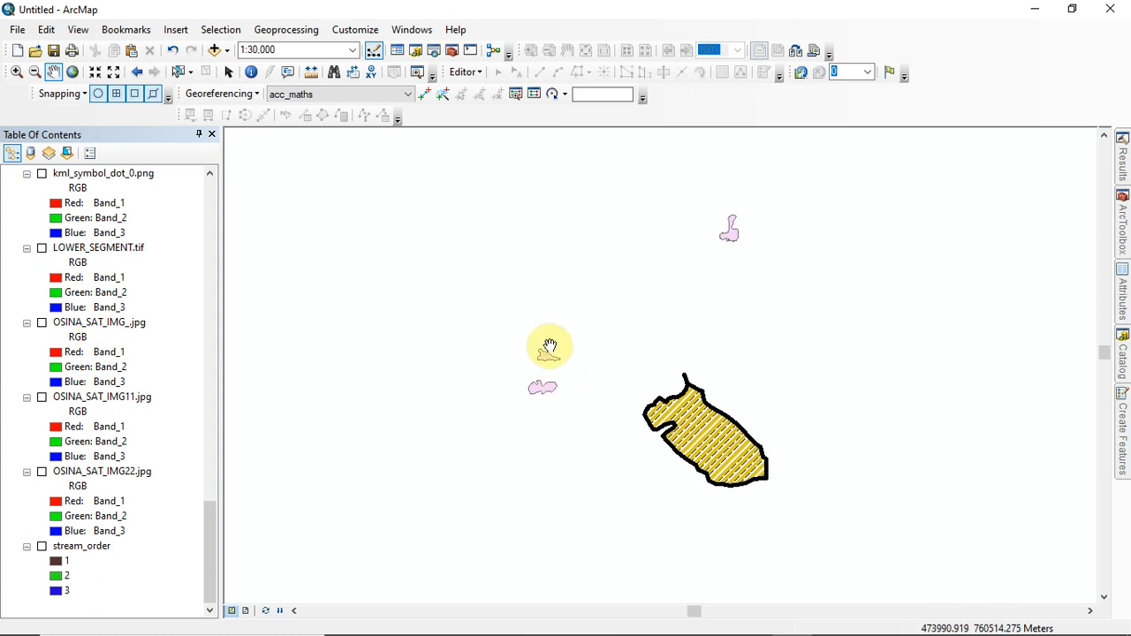
scroll(536, 316, up, 4)
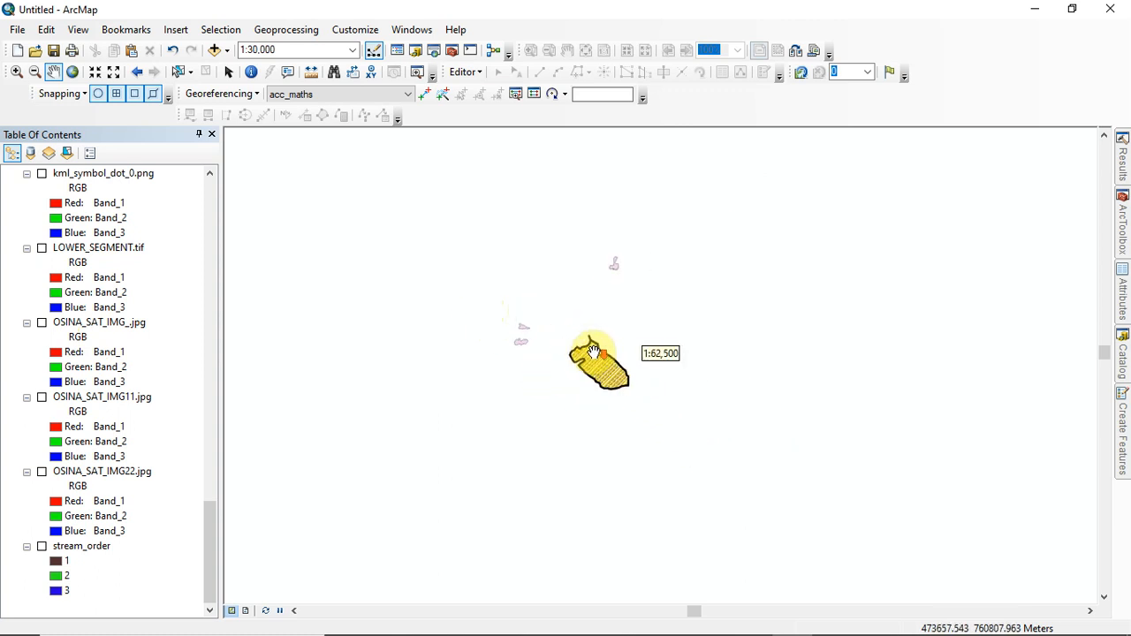
scroll(592, 351, down, 5)
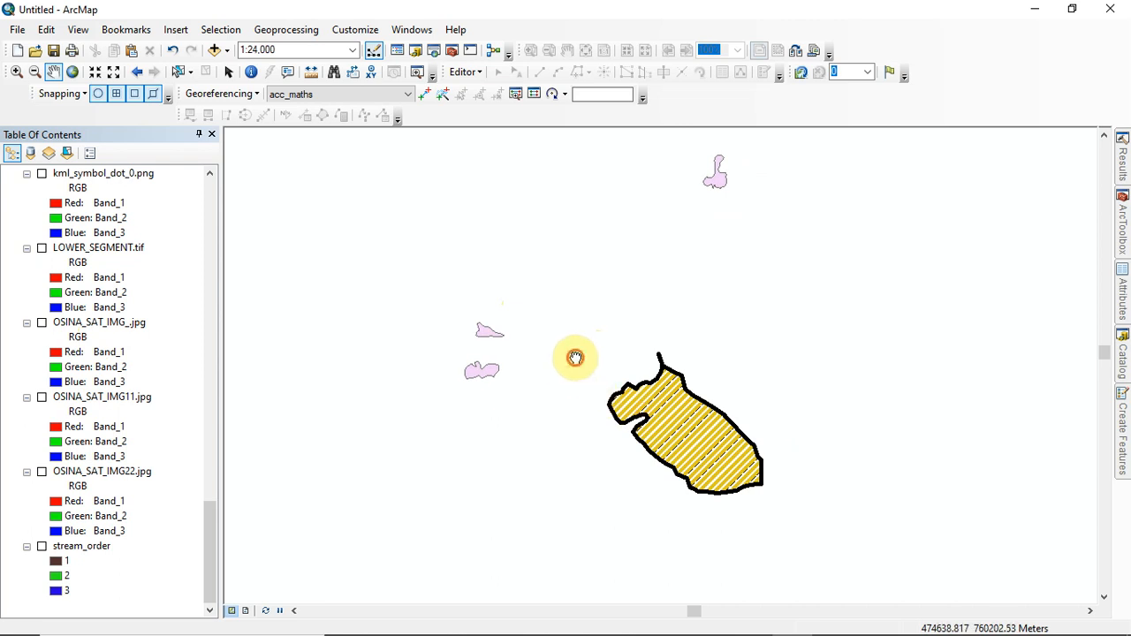
drag(575, 358, 575, 370)
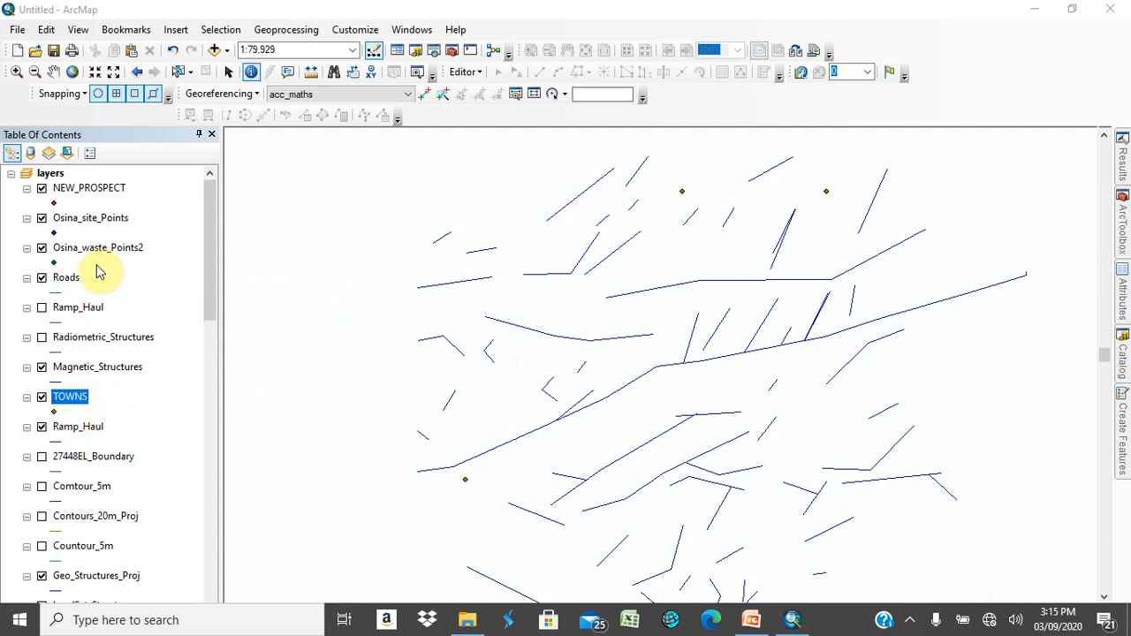
Step: Turn on feature labels for the TOWNS layer
click(42, 398)
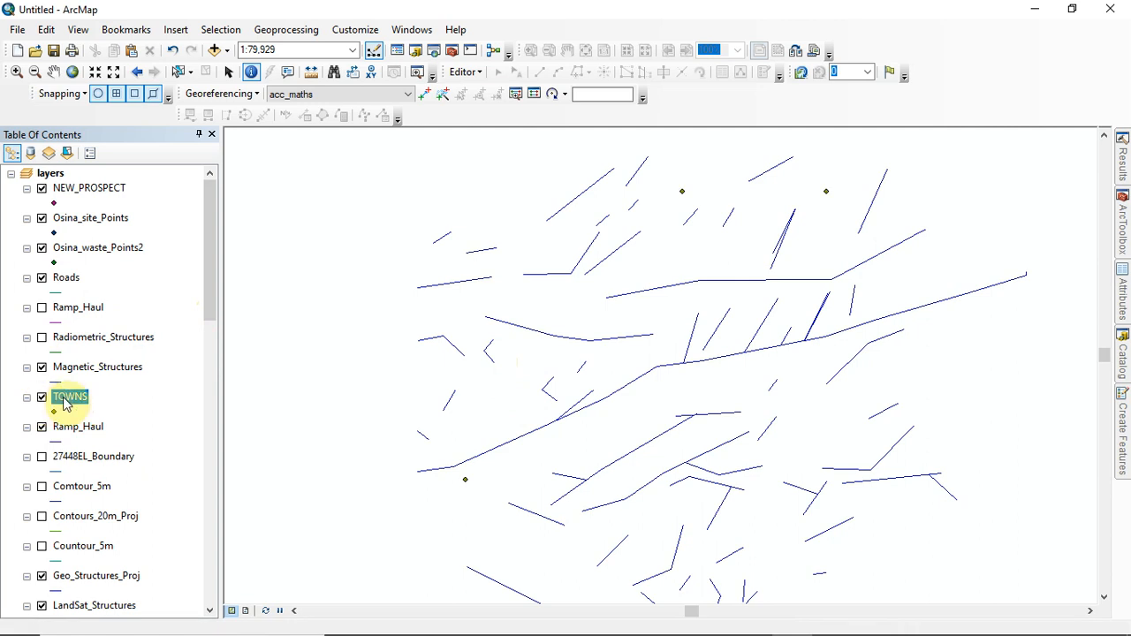
right_click(65, 403)
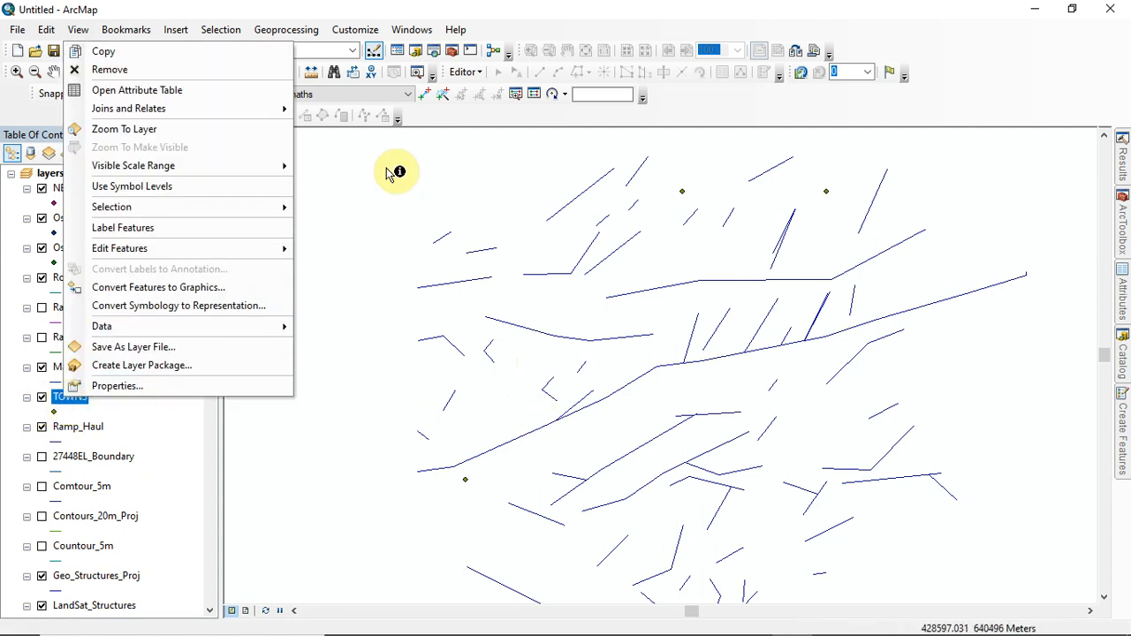
click(487, 13)
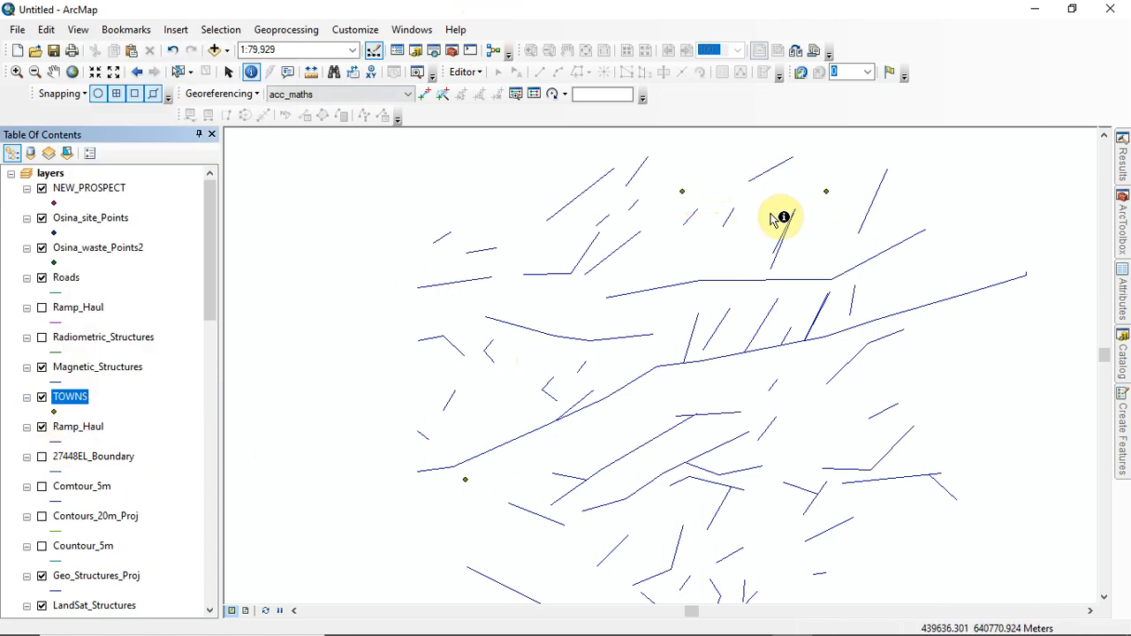
right_click(62, 403)
mouse_move(117, 249)
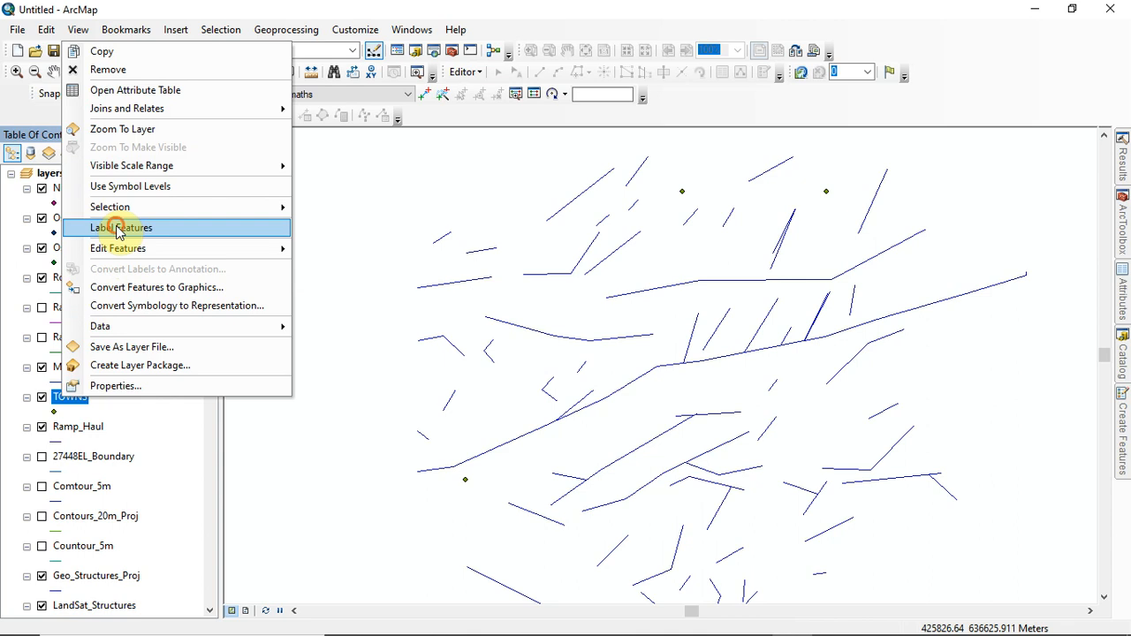
click(118, 229)
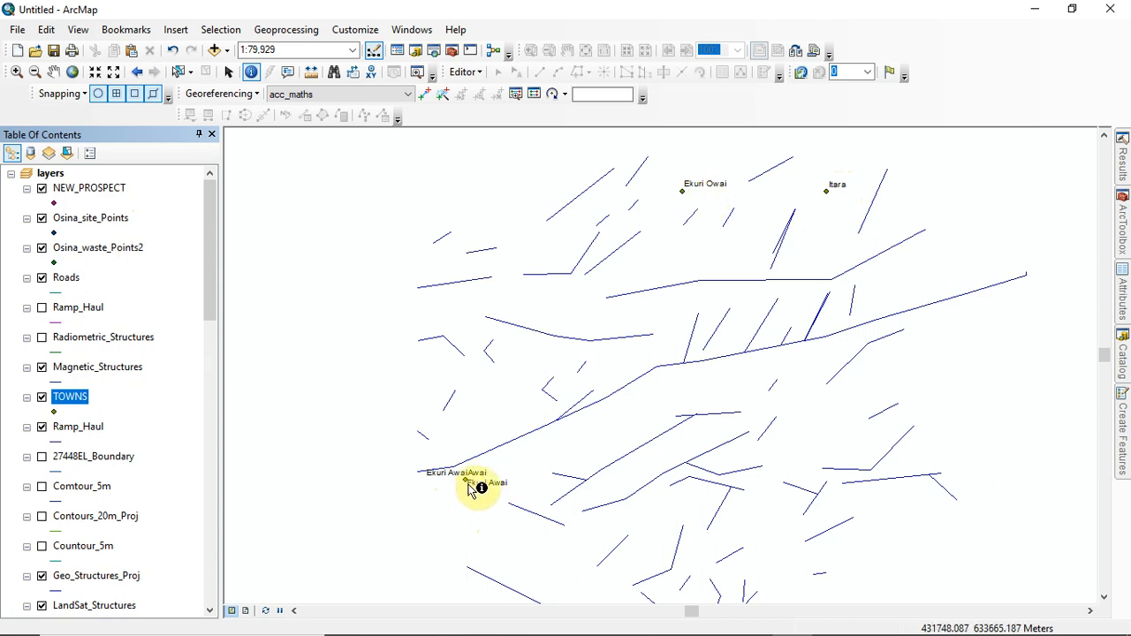
Step: Change the TOWNS layer's point symbol to Star 5
scroll(657, 403, up, 1)
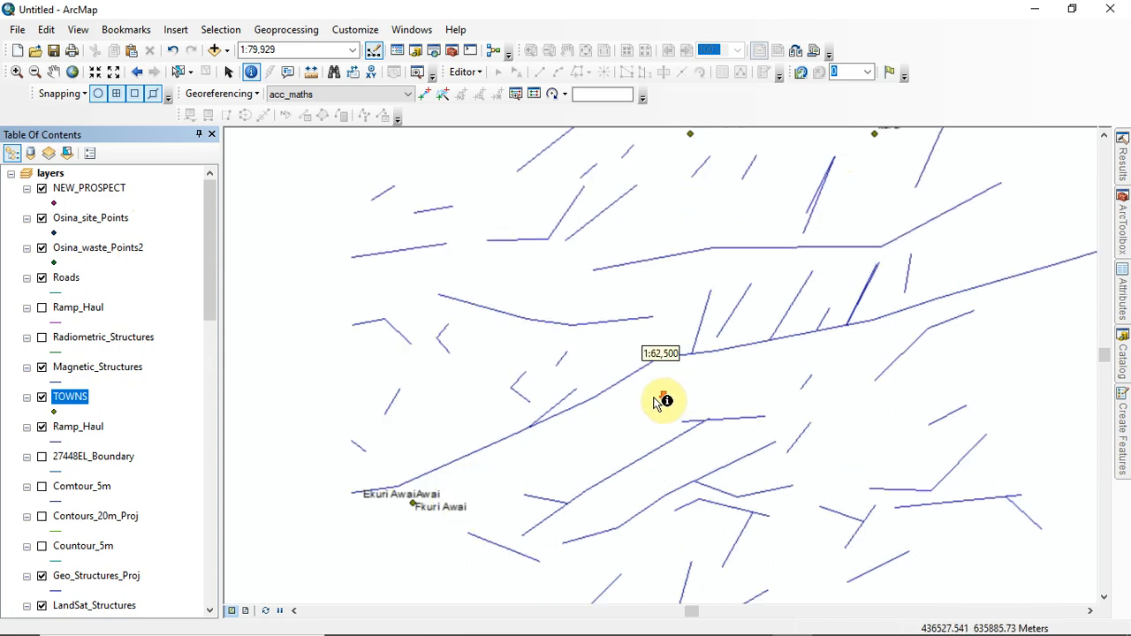
scroll(657, 403, down, 3)
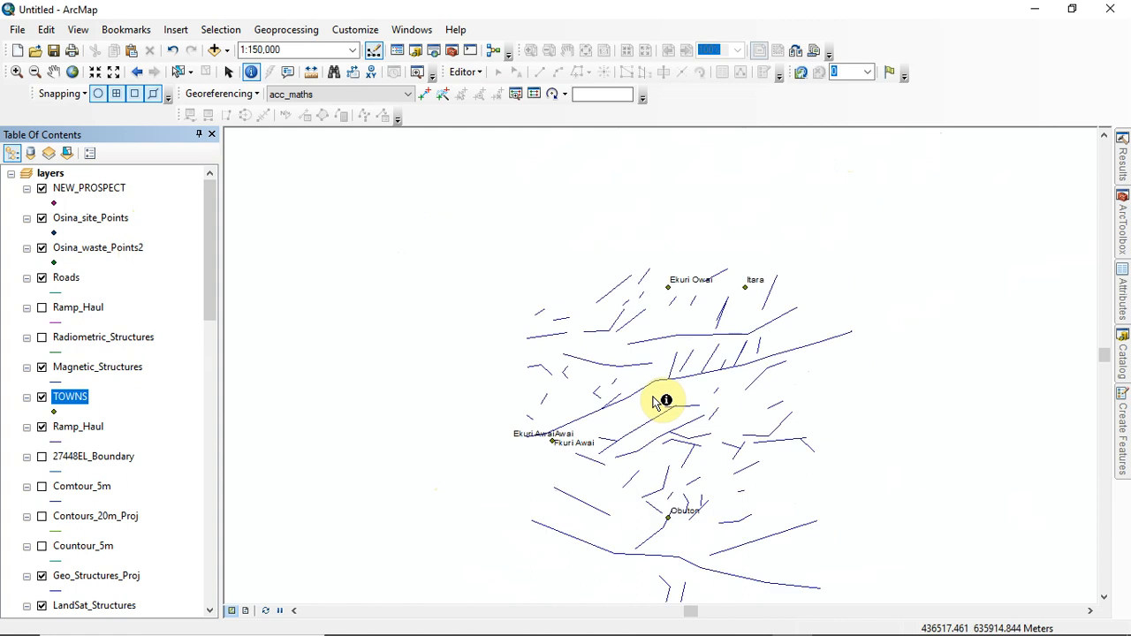
click(54, 413)
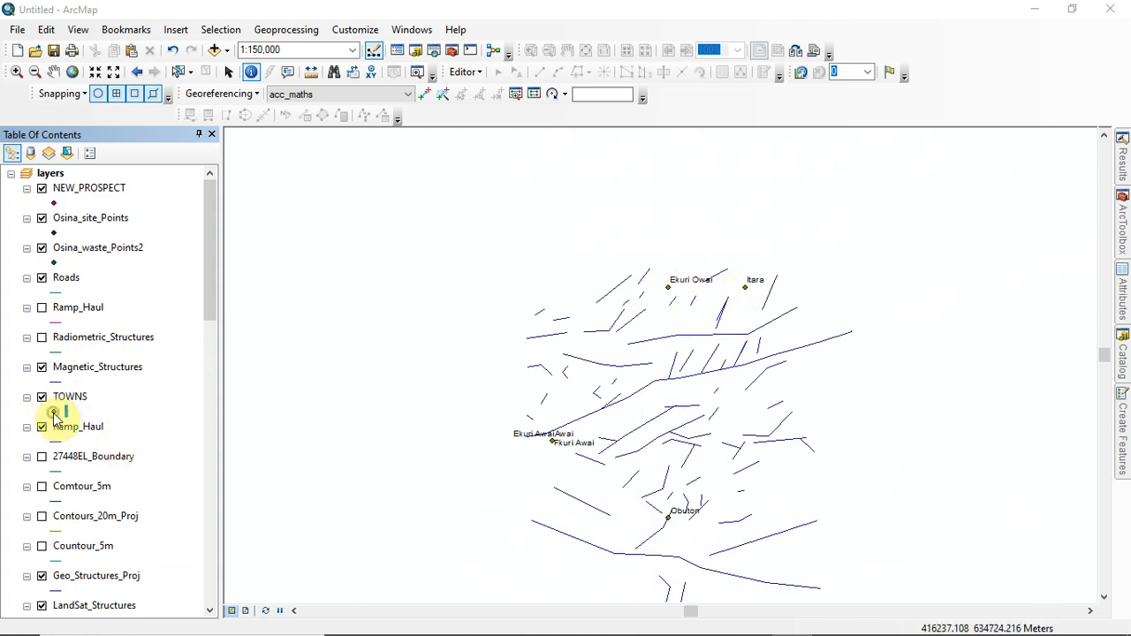
scroll(339, 265, down, 1)
drag(340, 261, 340, 311)
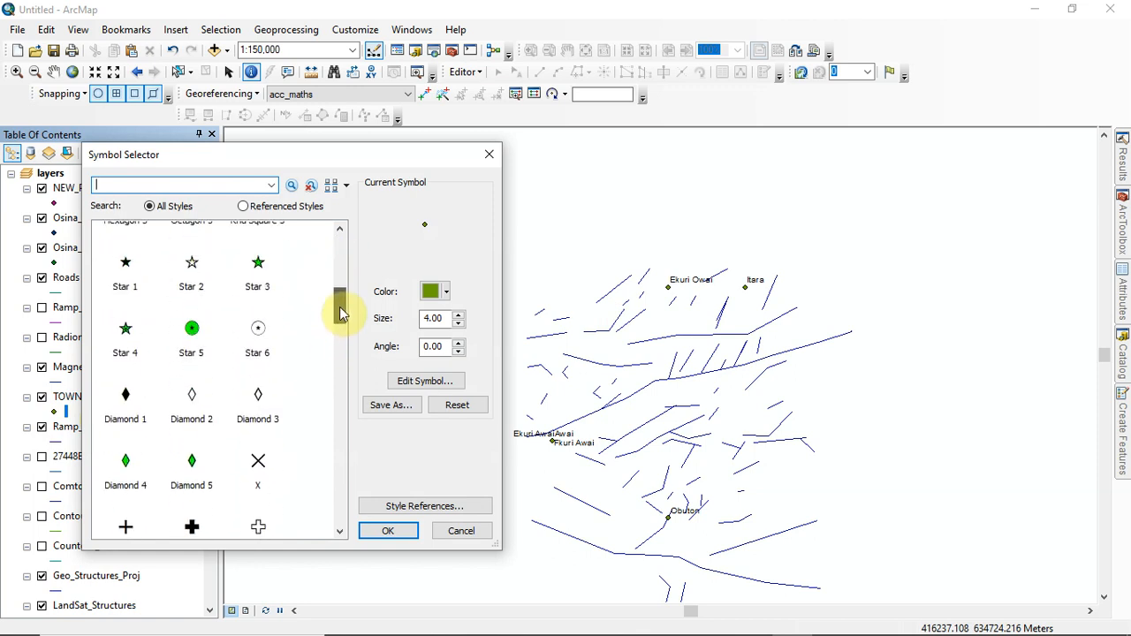
click(192, 327)
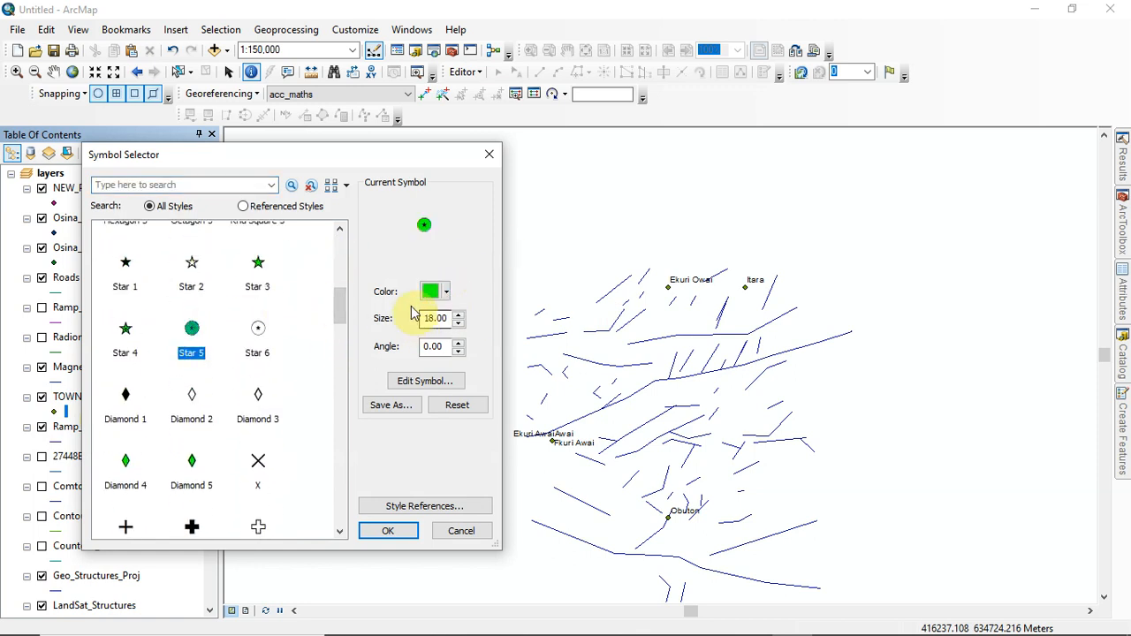
click(389, 532)
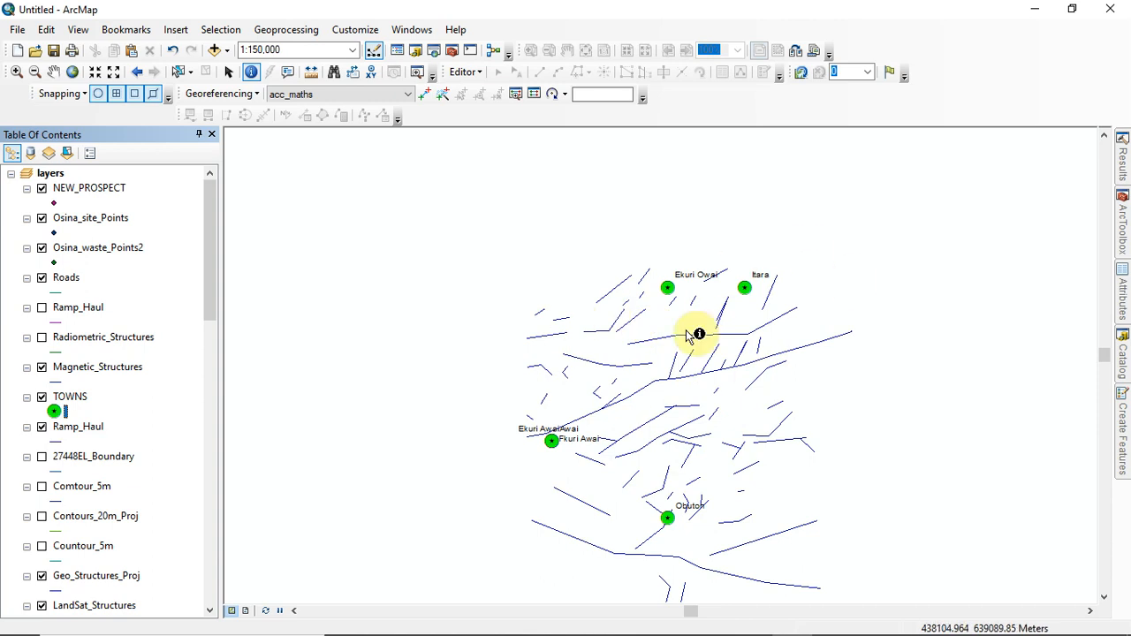
Step: Search the visible layers for the town "itara" and flash the matching TOWNS feature on the map
scroll(694, 333, up, 2)
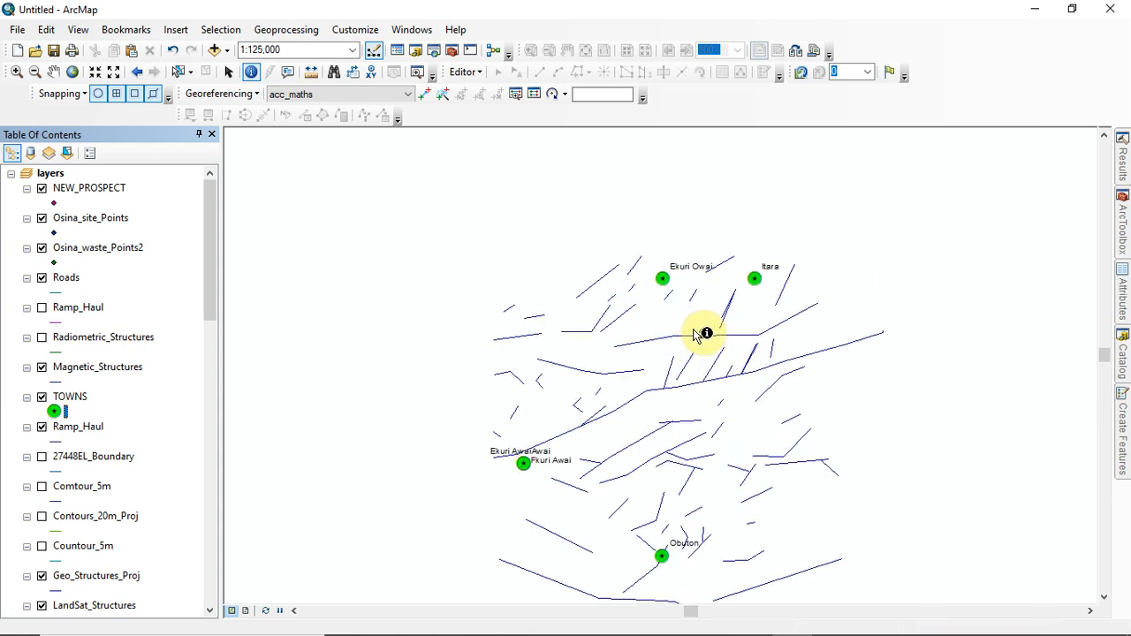
scroll(694, 333, up, 3)
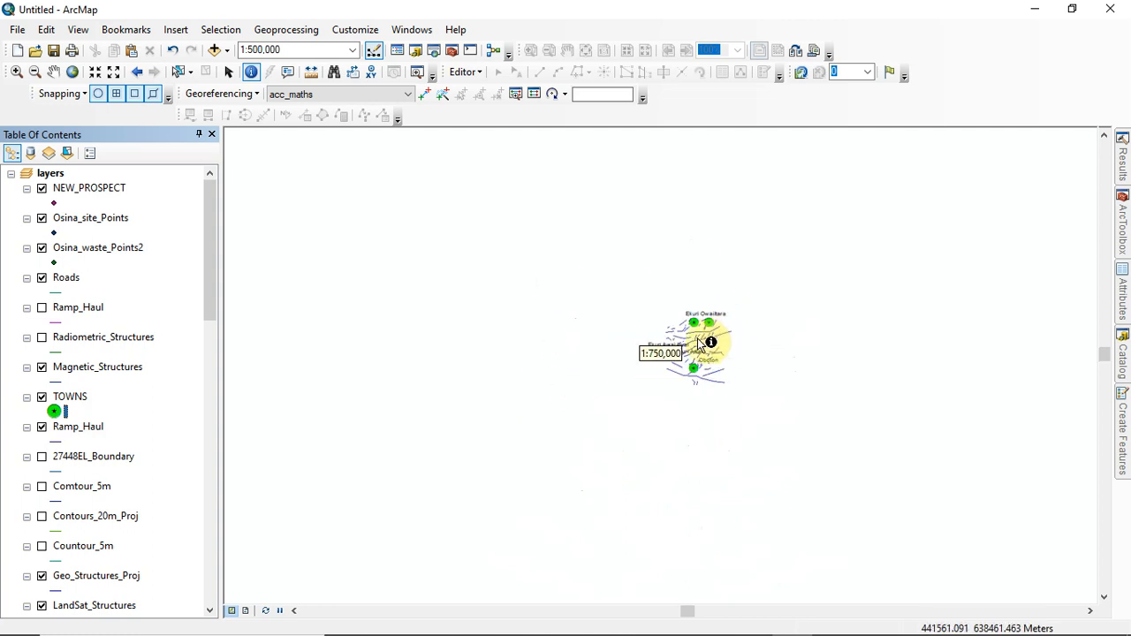
scroll(702, 340, down, 3)
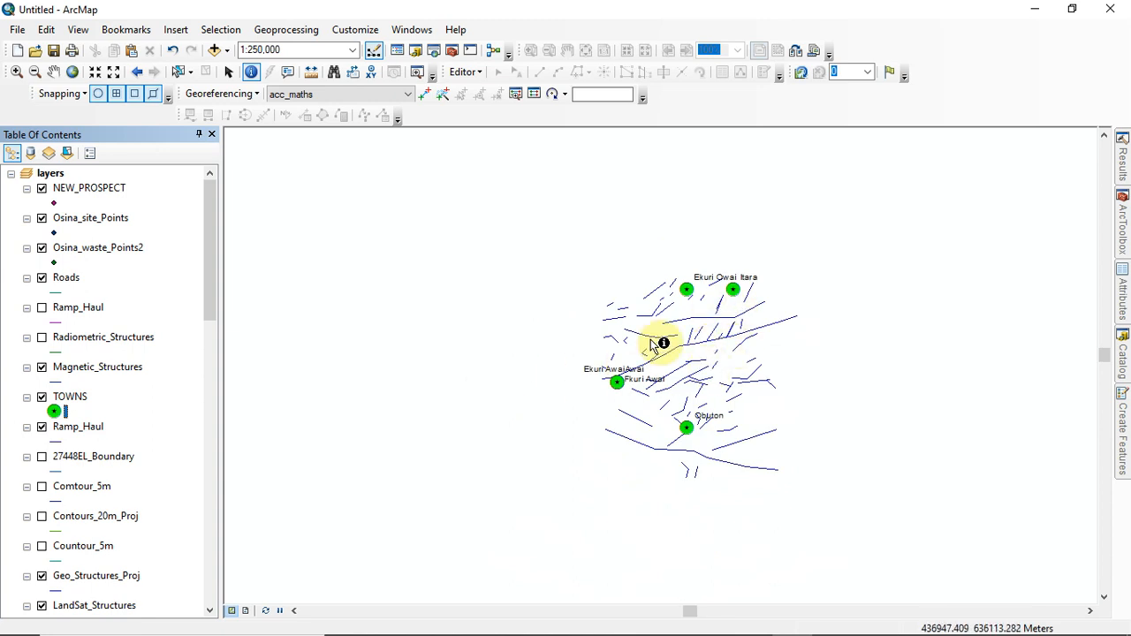
click(334, 75)
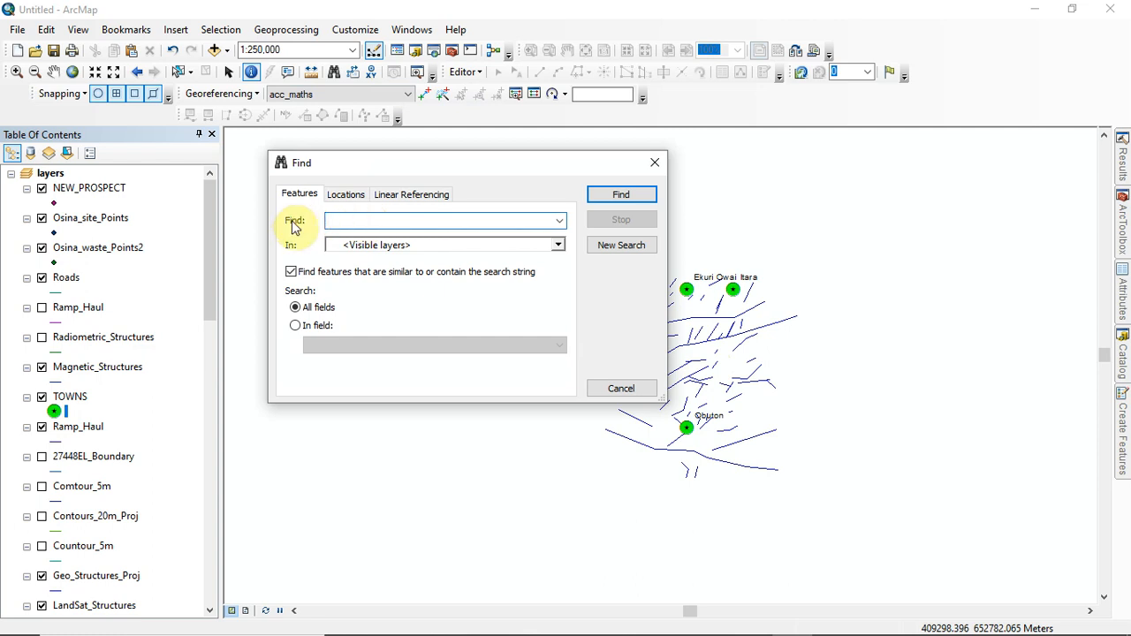
text(itara)
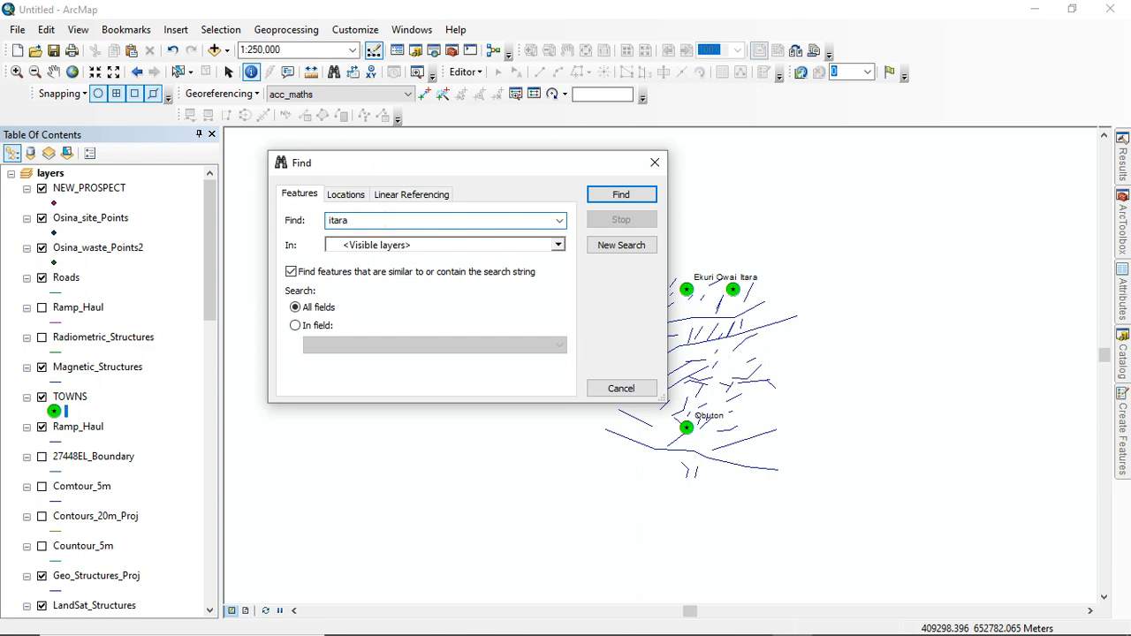
key(Return)
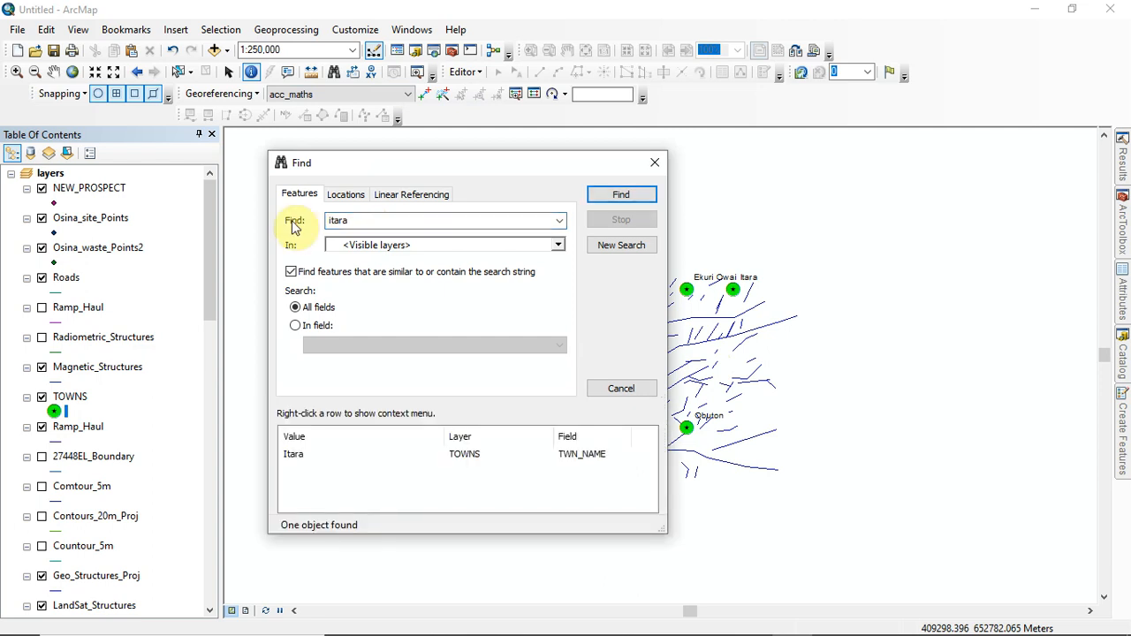
click(295, 457)
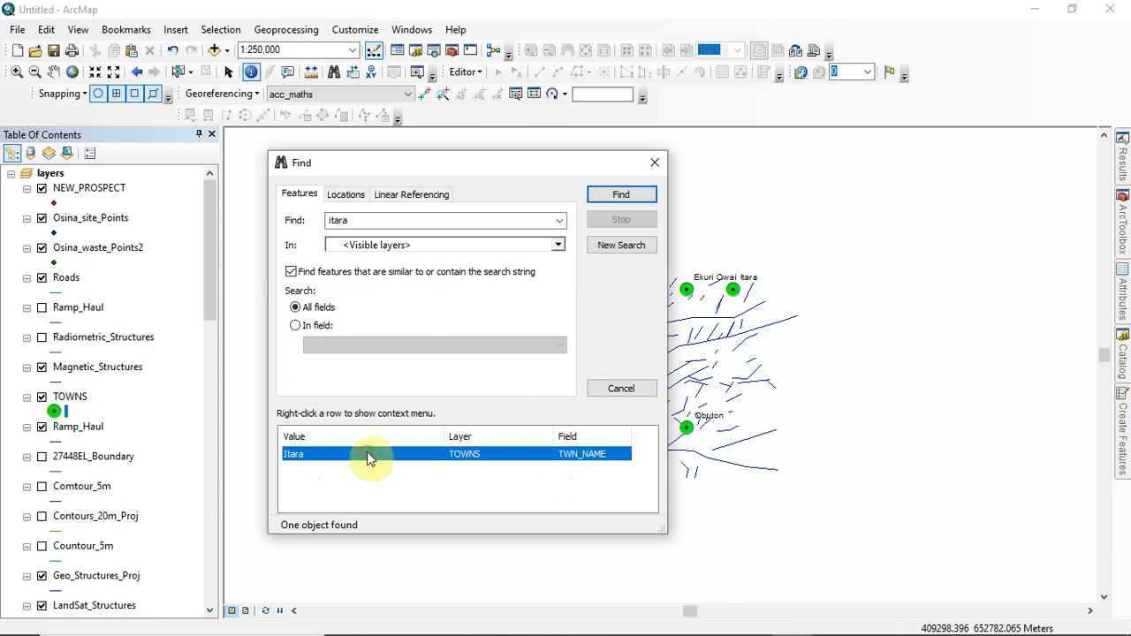
Step: Search the visible layers for the town "obuton" and pan the map to the matching TOWNS feature
click(355, 221)
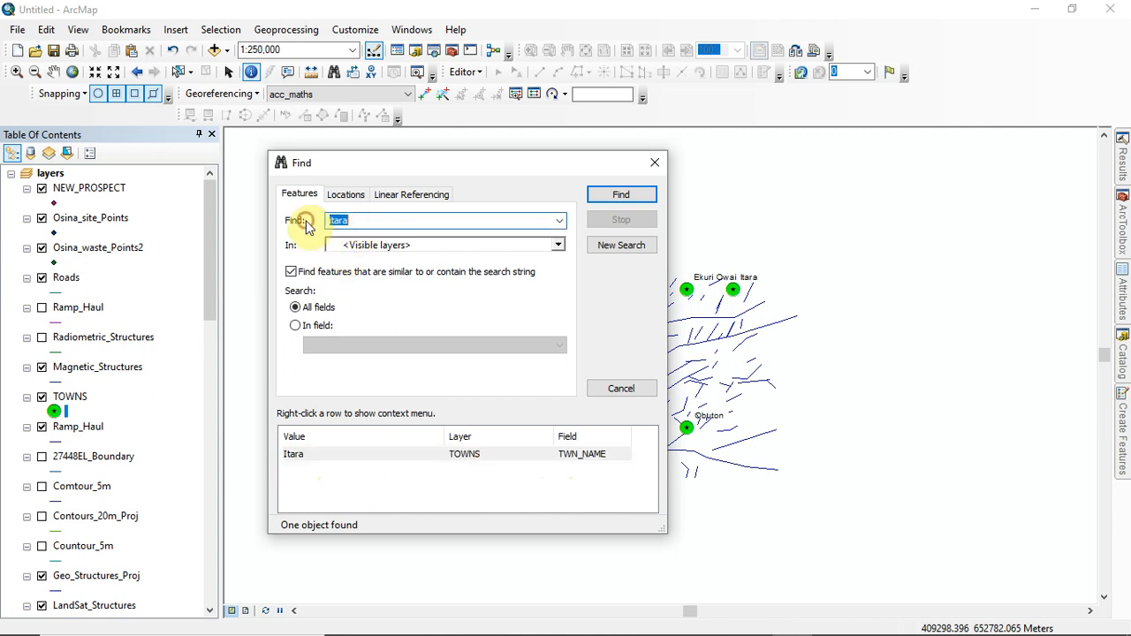
text(obuton)
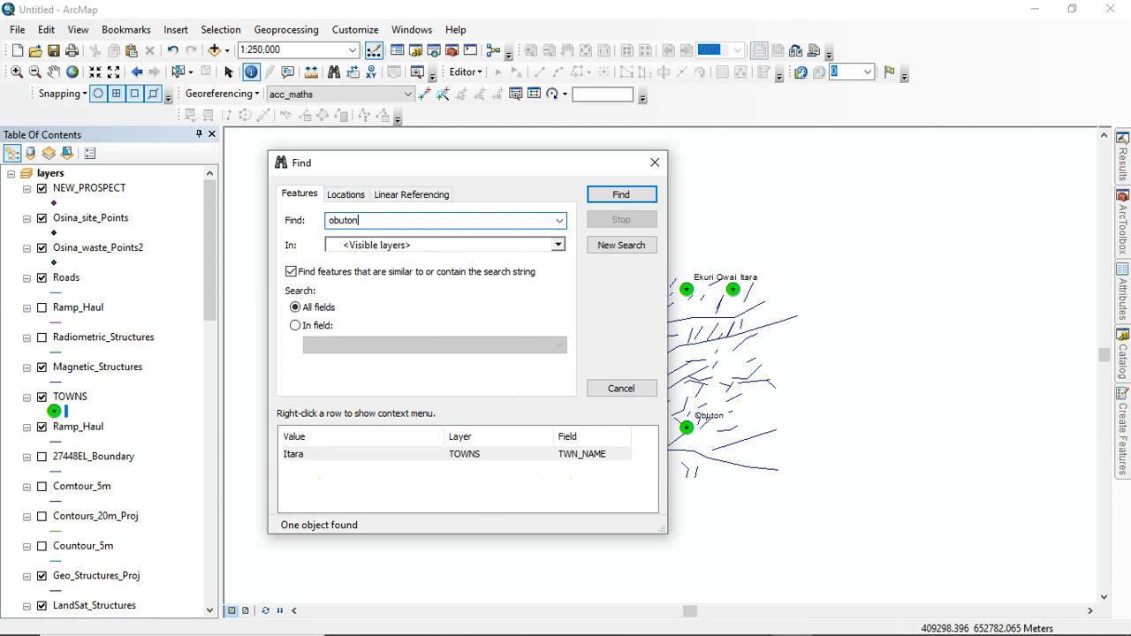
click(628, 198)
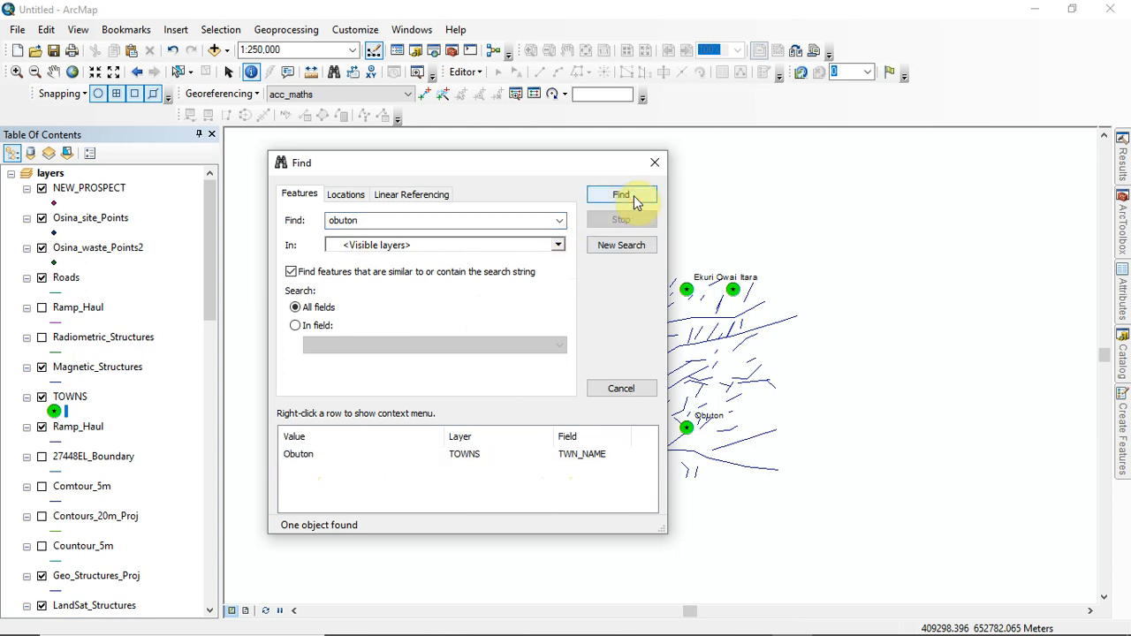
click(300, 456)
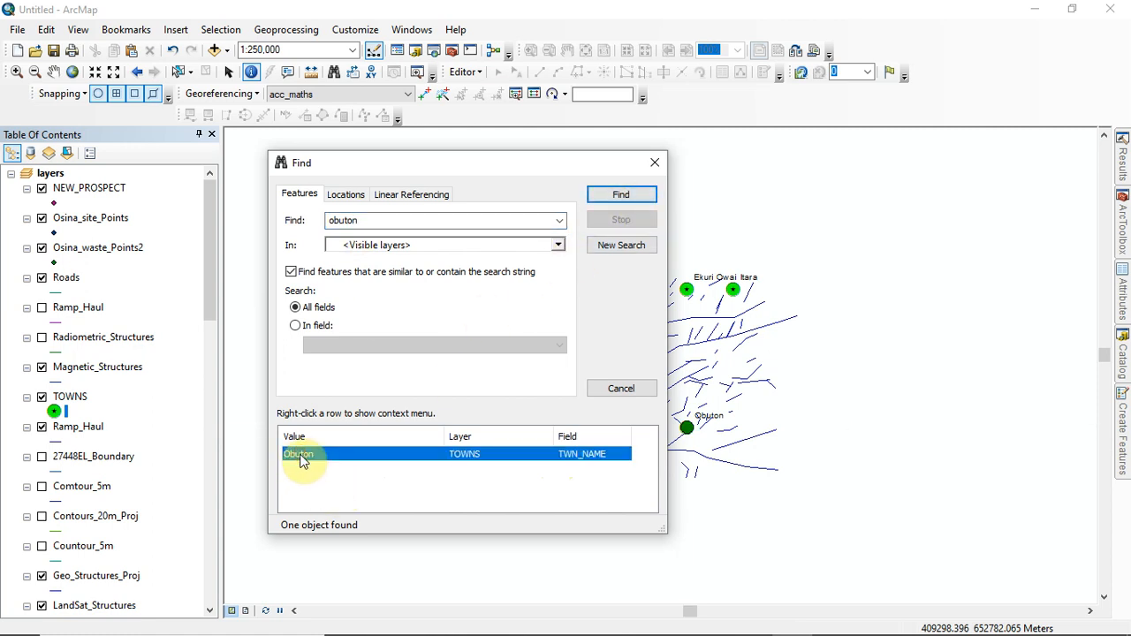
drag(469, 168, 339, 179)
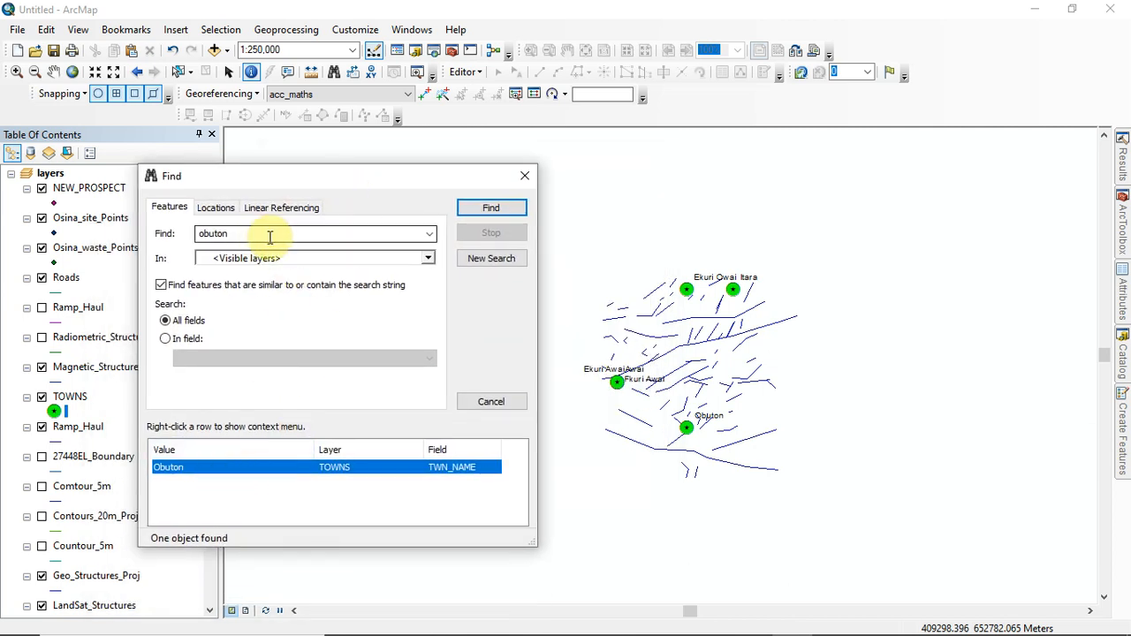
double_click(232, 469)
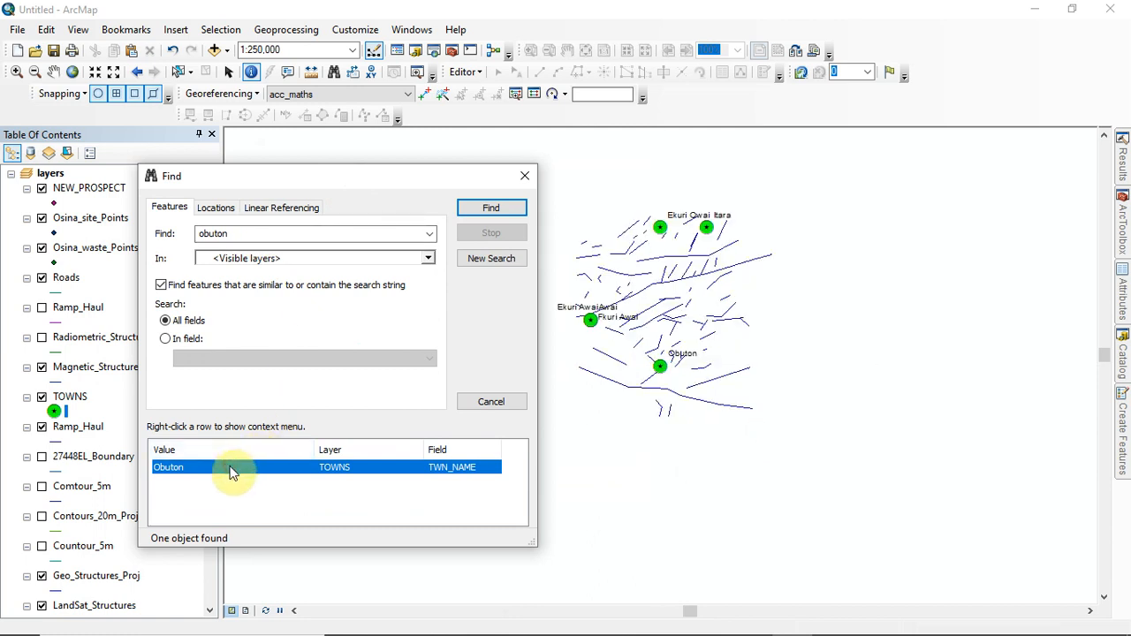
Step: Create a bookmark for the Obuton search result and close the feature search
right_click(232, 473)
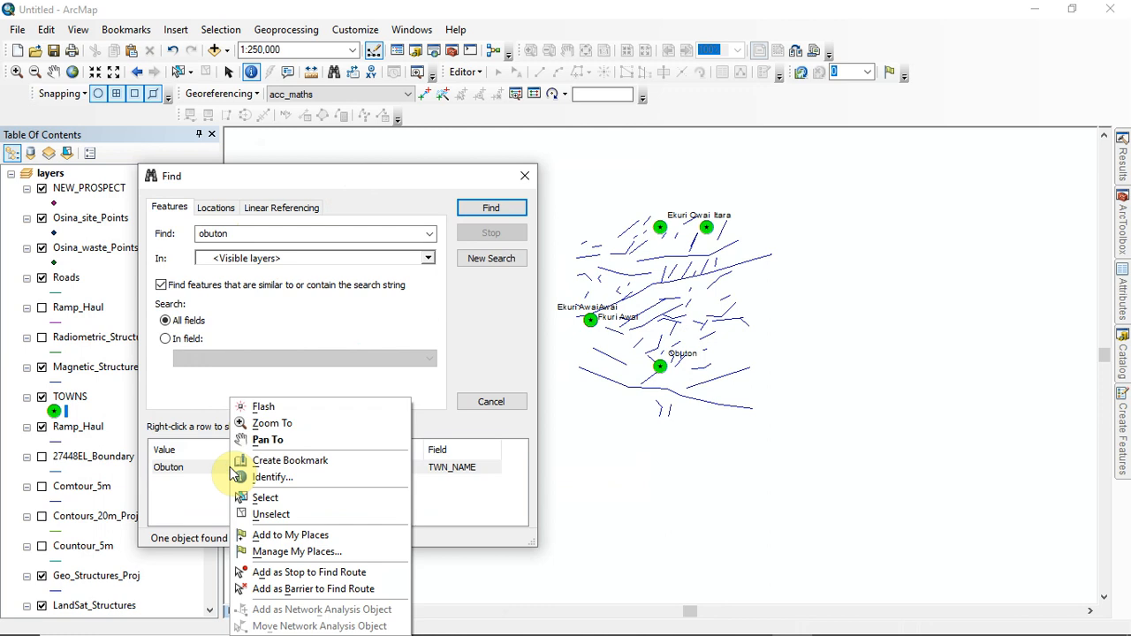
click(297, 461)
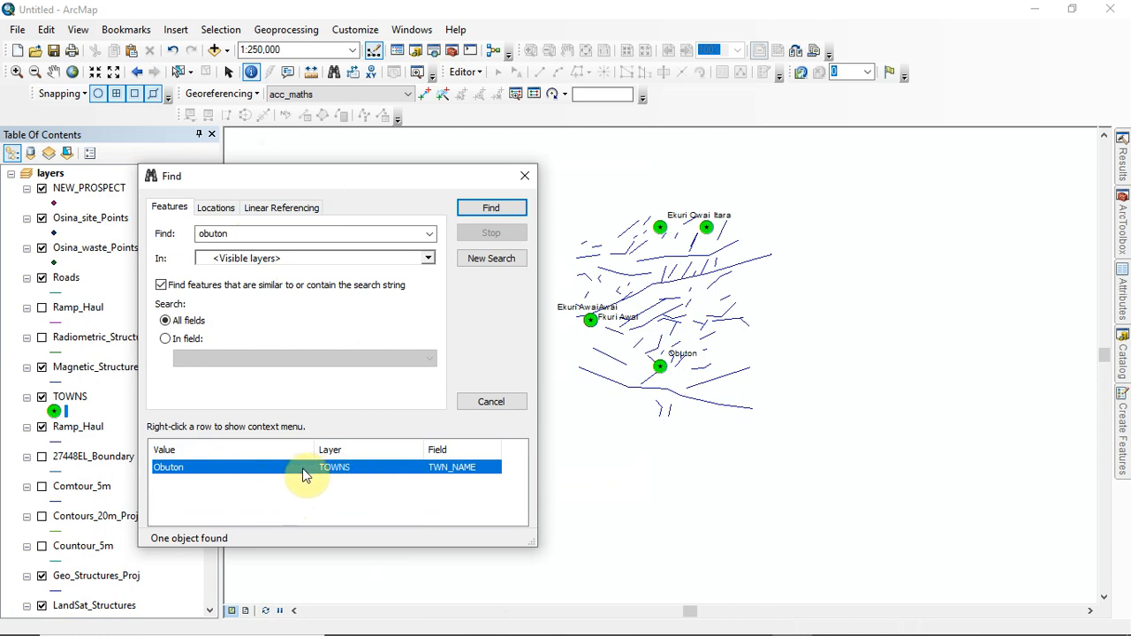
right_click(304, 475)
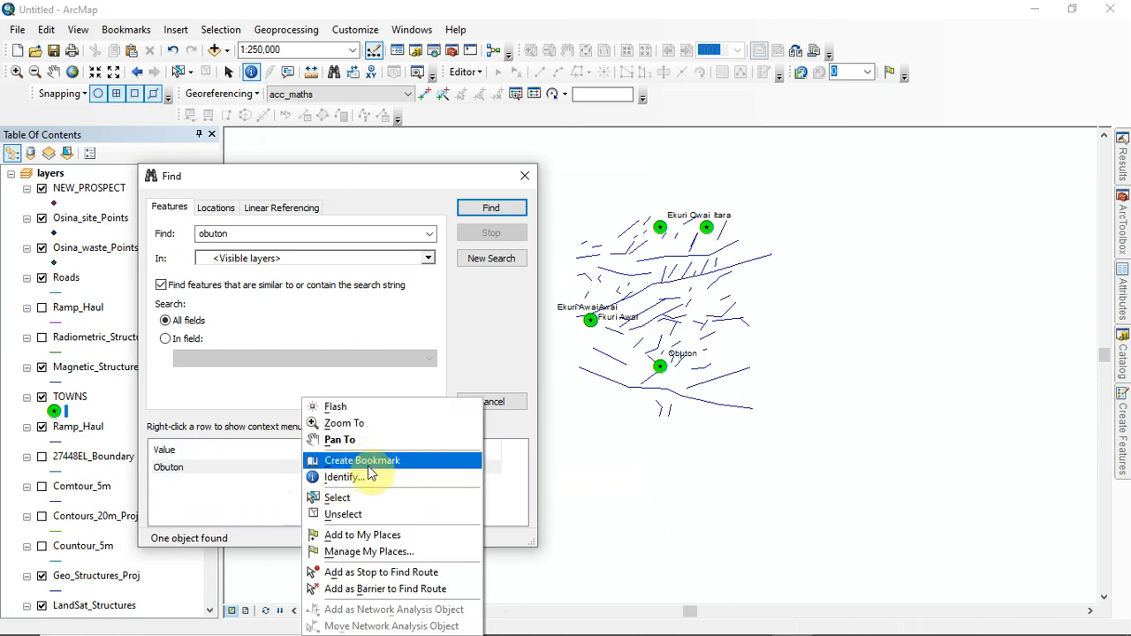
click(487, 360)
click(525, 176)
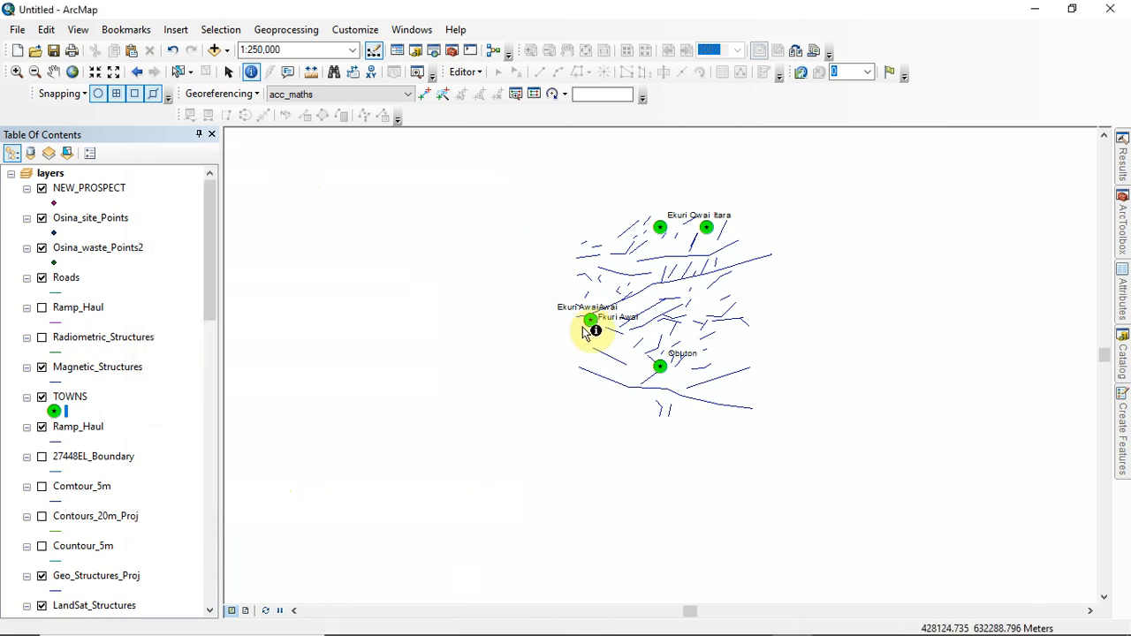
Step: Open the bookmark manager and zoom the map to the Obuton bookmark
scroll(651, 256, up, 2)
scroll(651, 272, down, 5)
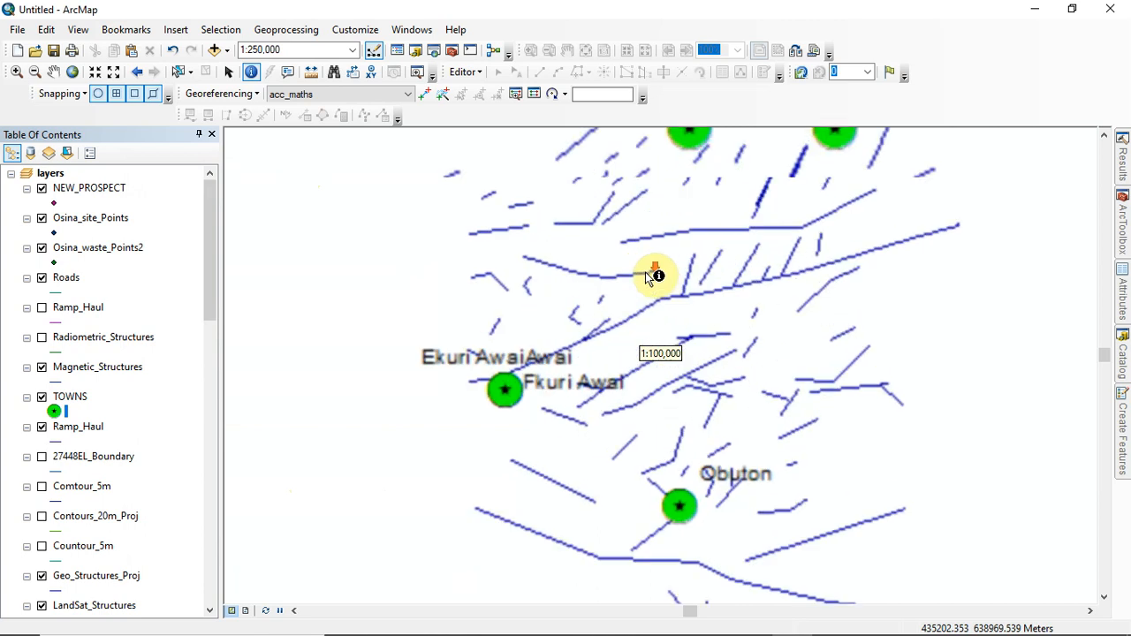
click(128, 32)
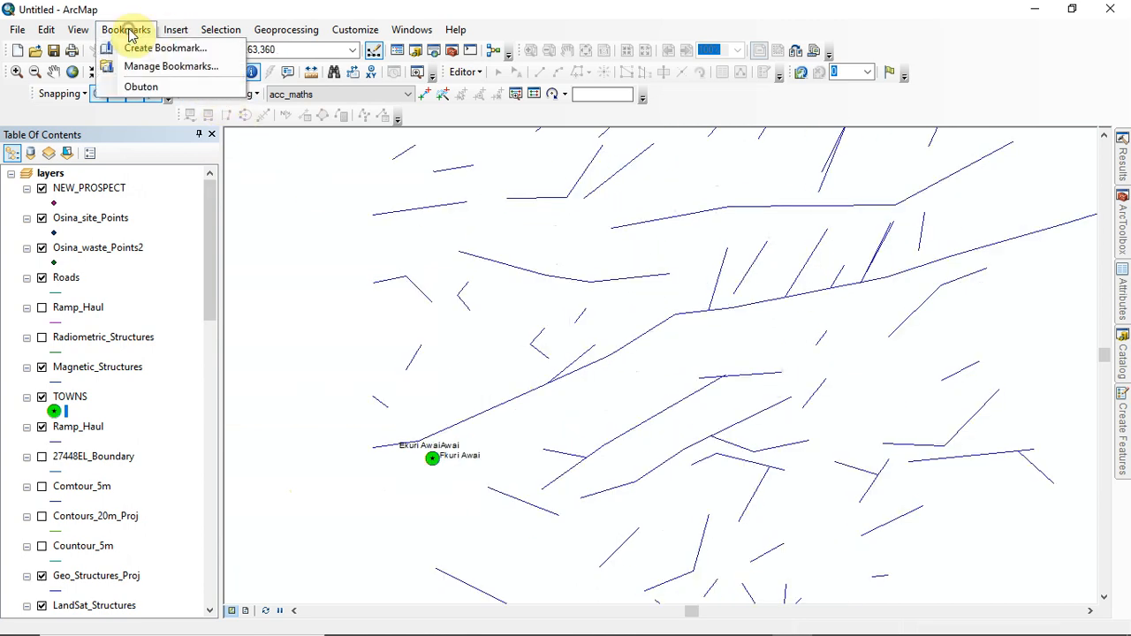
click(167, 66)
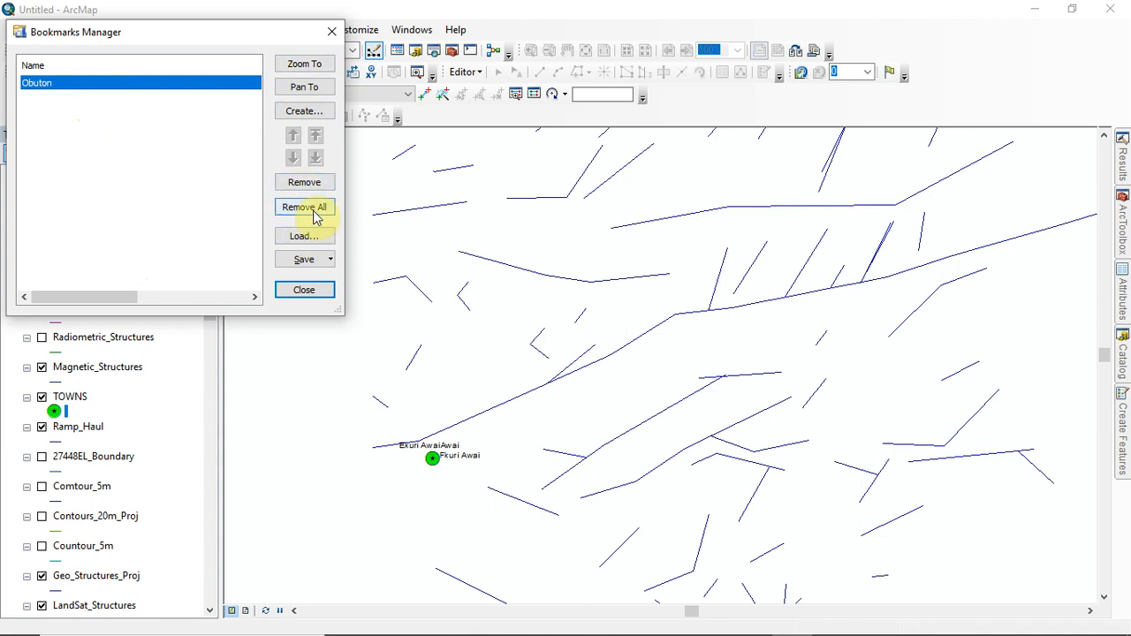
click(314, 69)
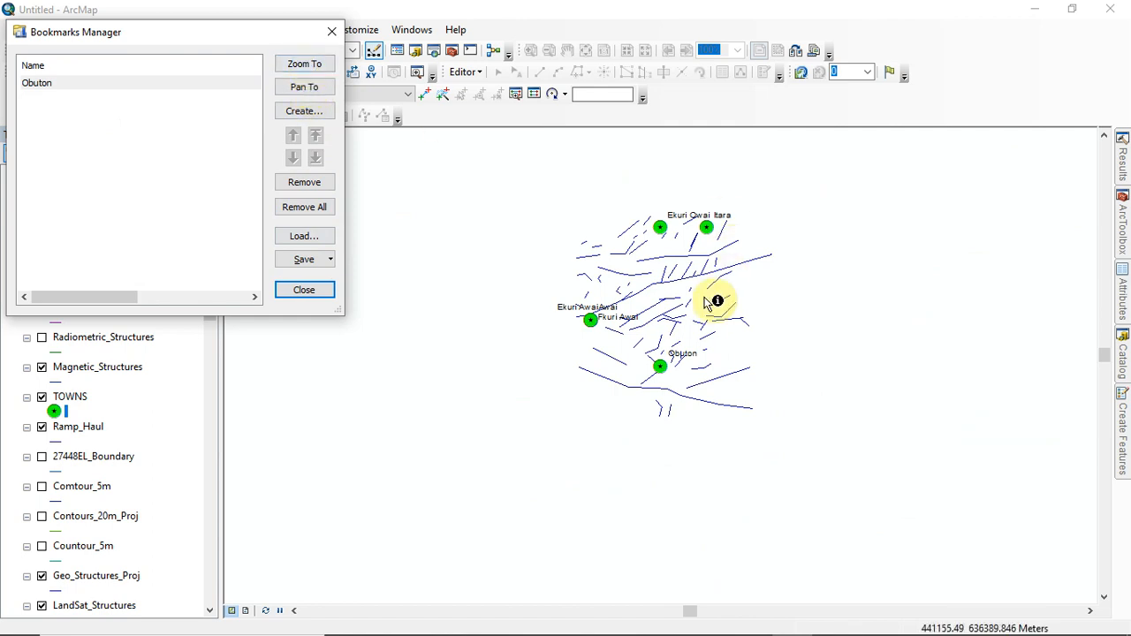
Step: Remove the Obuton bookmark, confirm its deletion, and close the bookmark manager
drag(123, 297, 82, 298)
click(301, 182)
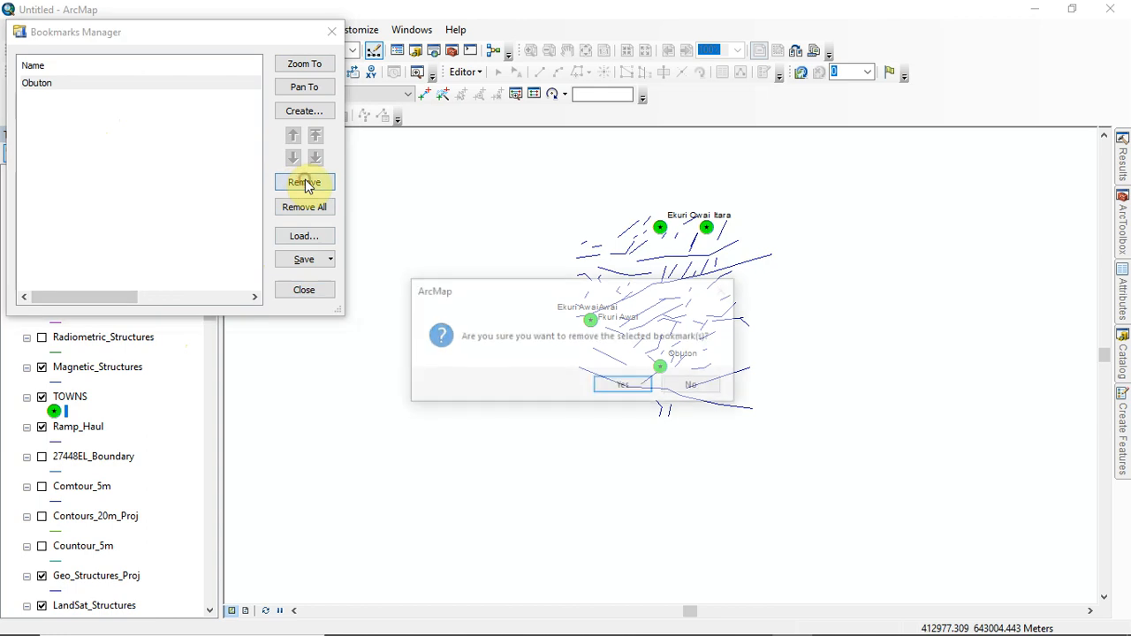
click(625, 387)
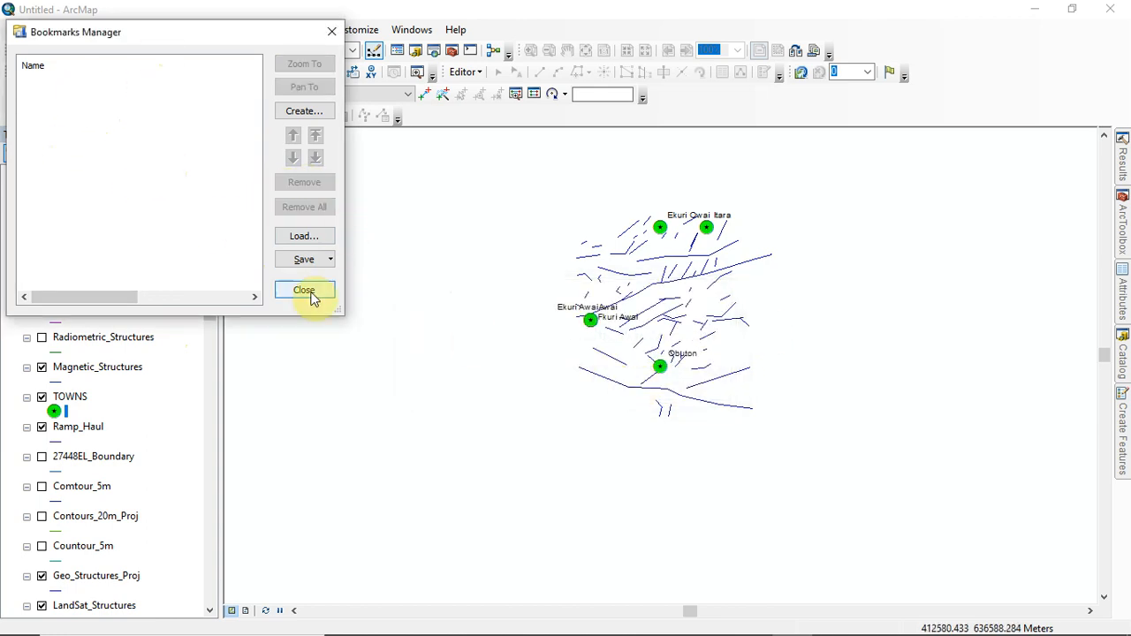
click(332, 31)
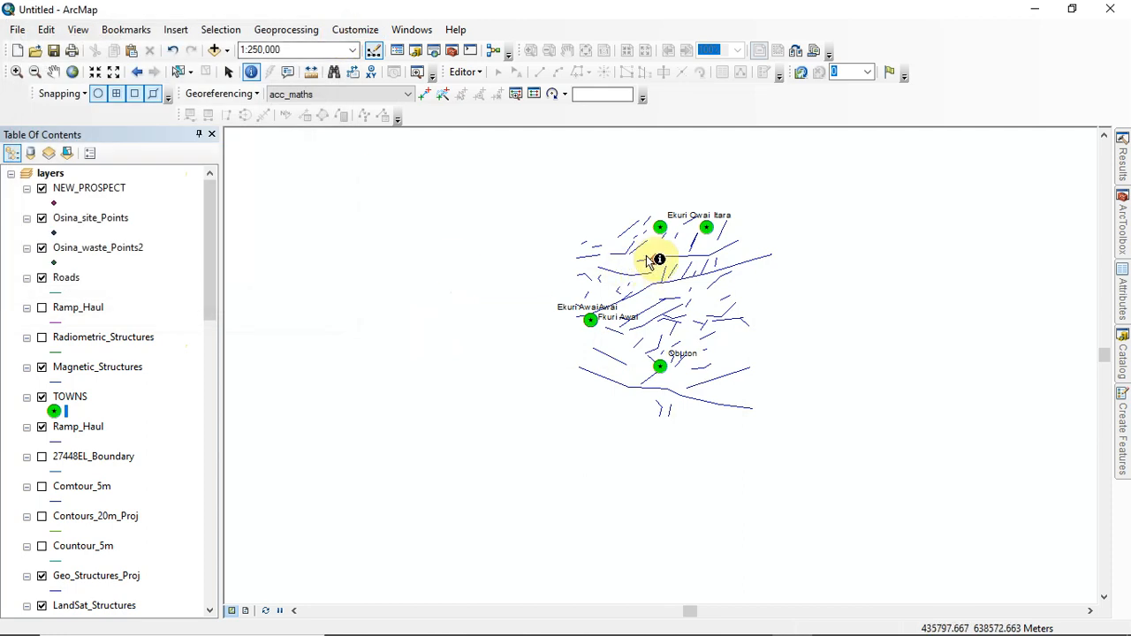
Step: Review the TOWNS layer's general and symbology properties and close them without changes
scroll(656, 262, up, 3)
scroll(657, 272, down, 9)
scroll(660, 281, up, 3)
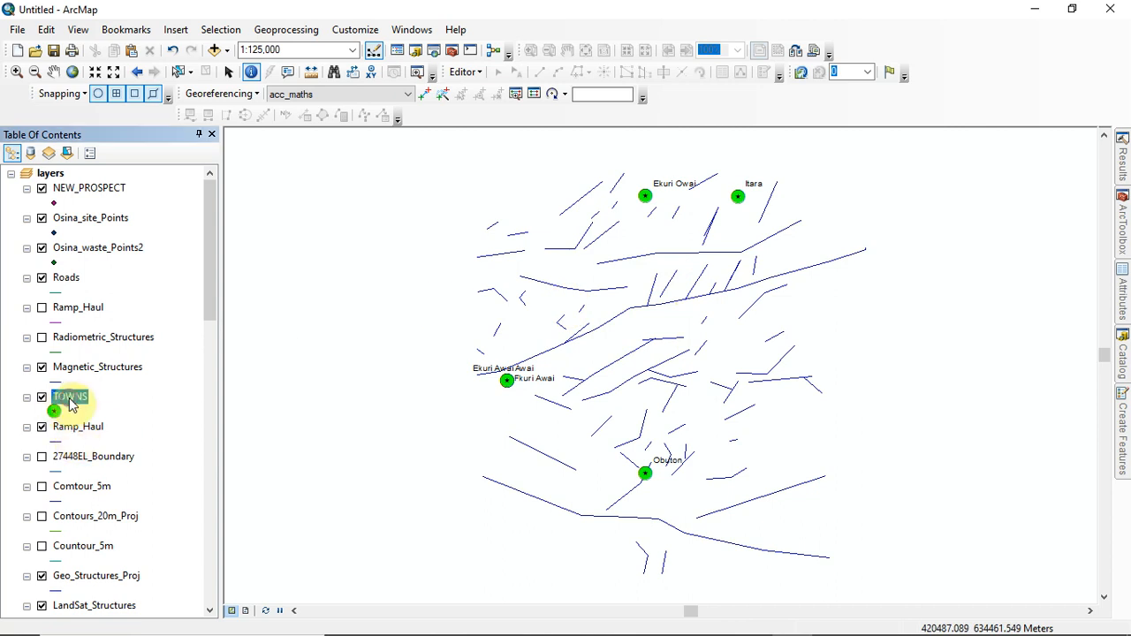
right_click(70, 400)
click(136, 385)
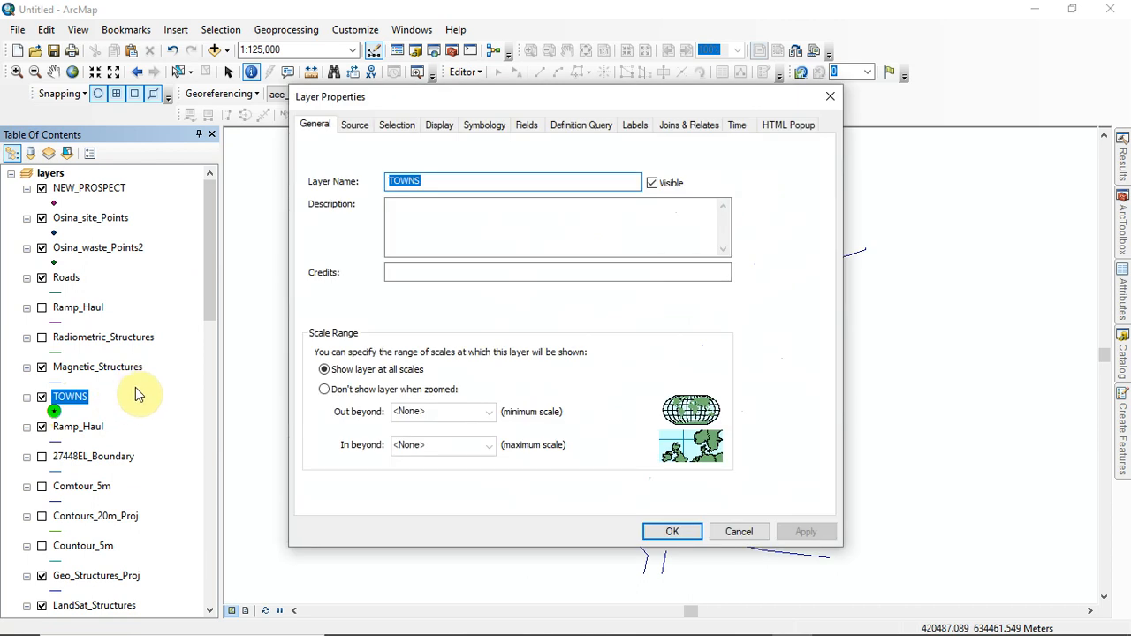
click(493, 123)
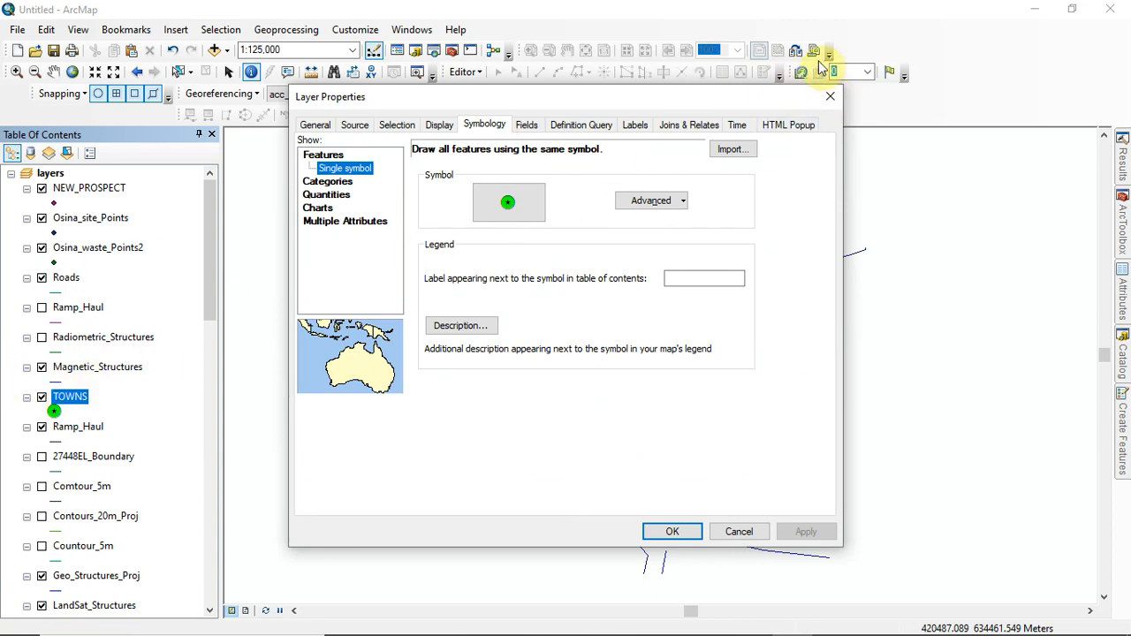
click(830, 97)
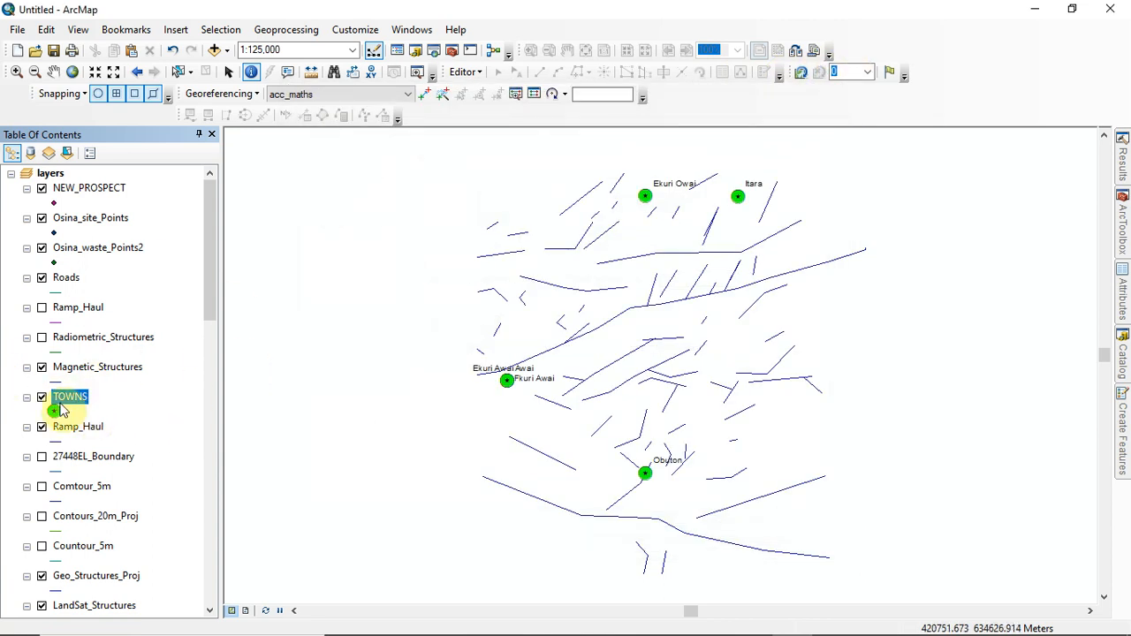
Step: Examine the category, chart and multiple-attribute symbology options for the TOWNS layer, returning to the single-symbol option
right_click(64, 405)
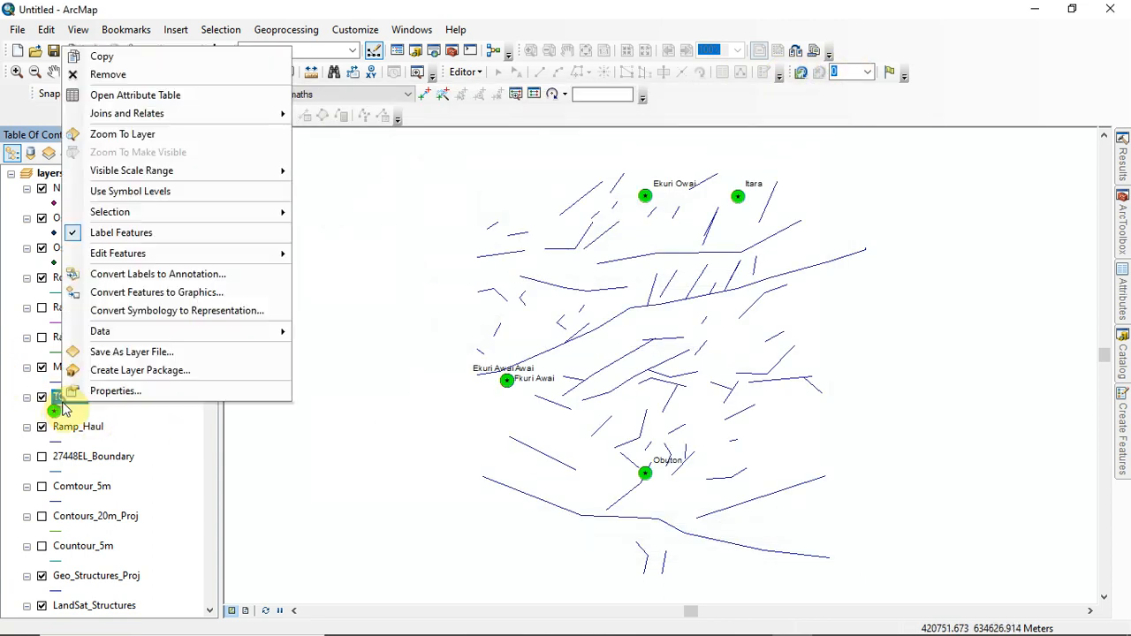
click(115, 390)
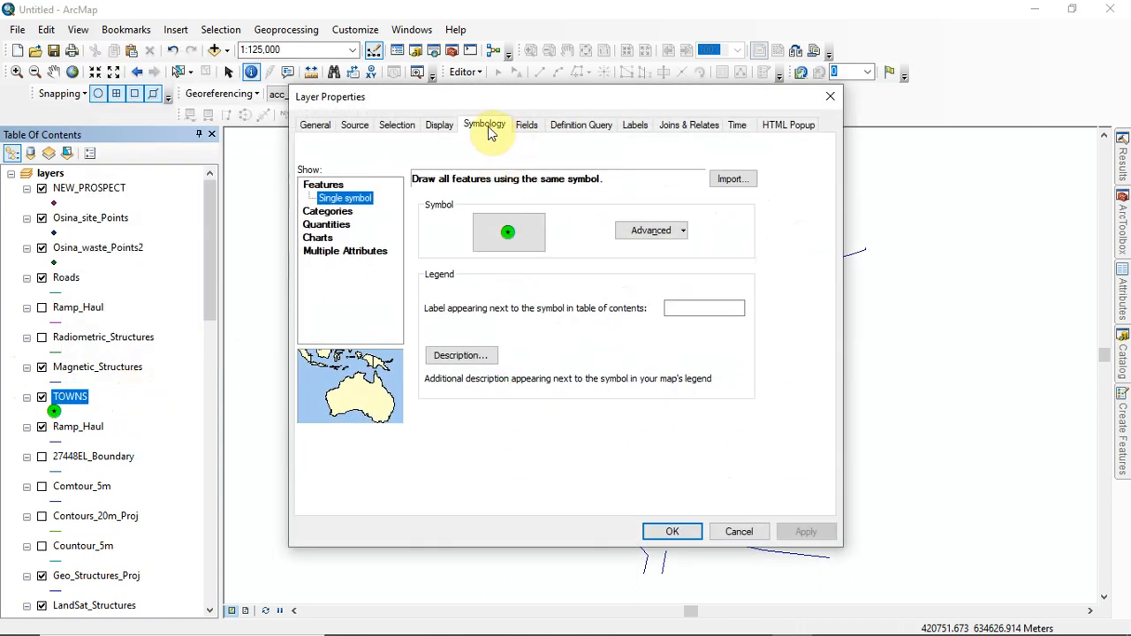
click(335, 213)
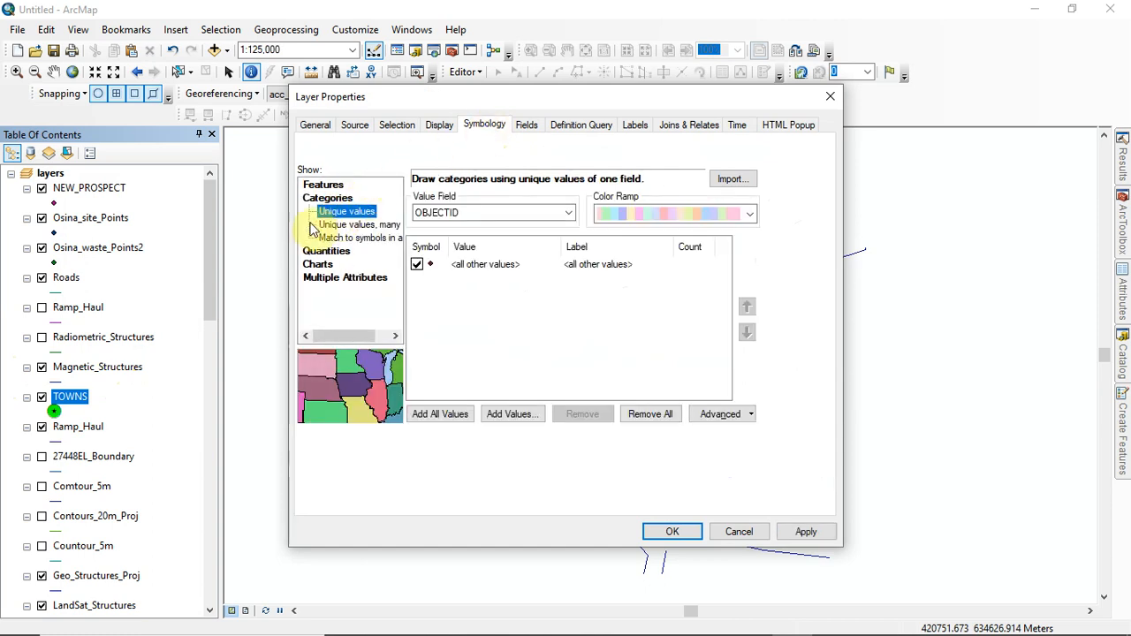
click(324, 185)
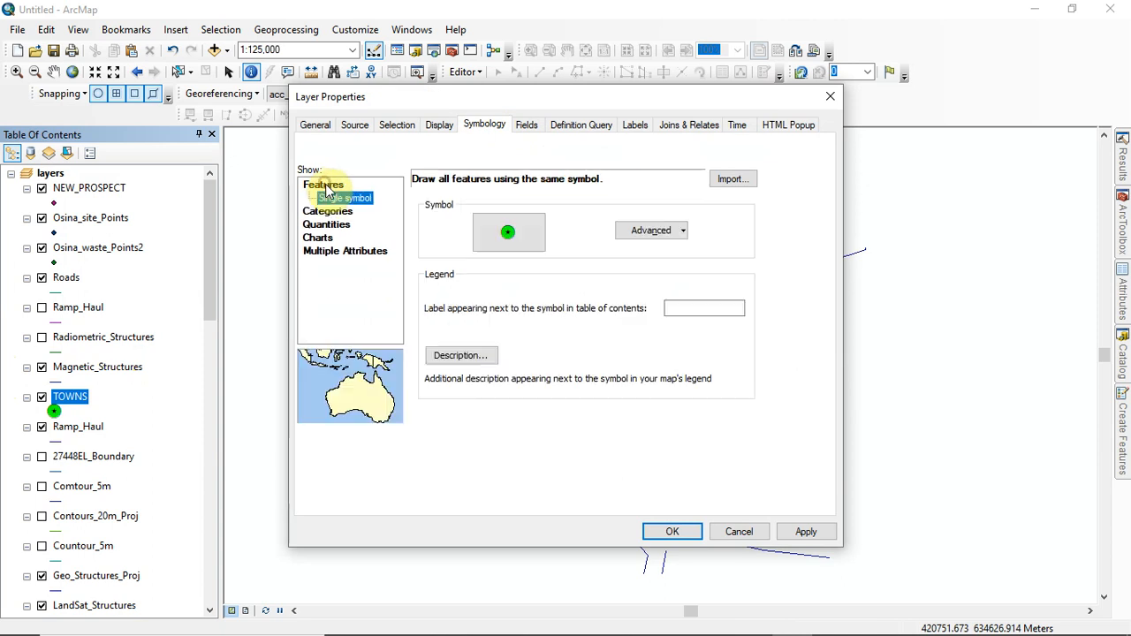
click(326, 212)
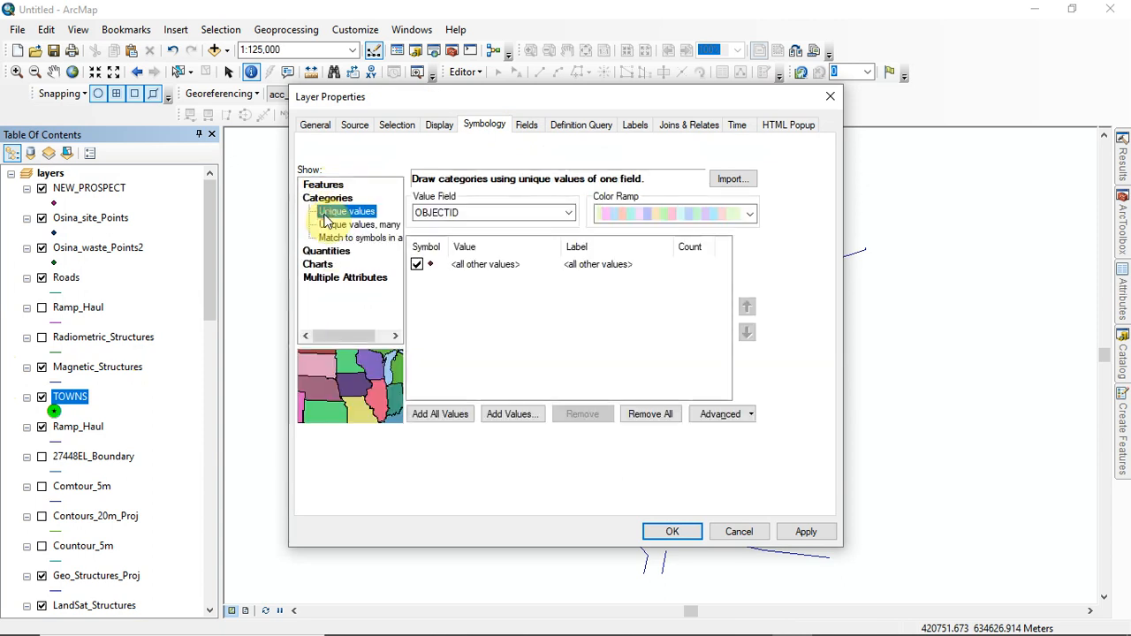
click(318, 265)
click(327, 274)
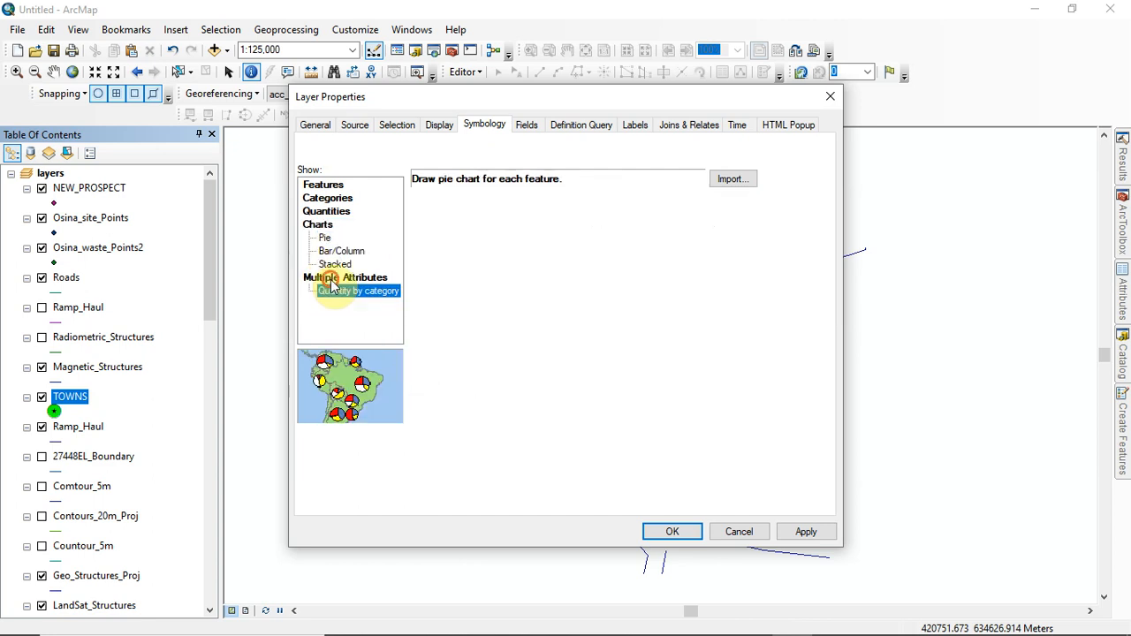
click(328, 188)
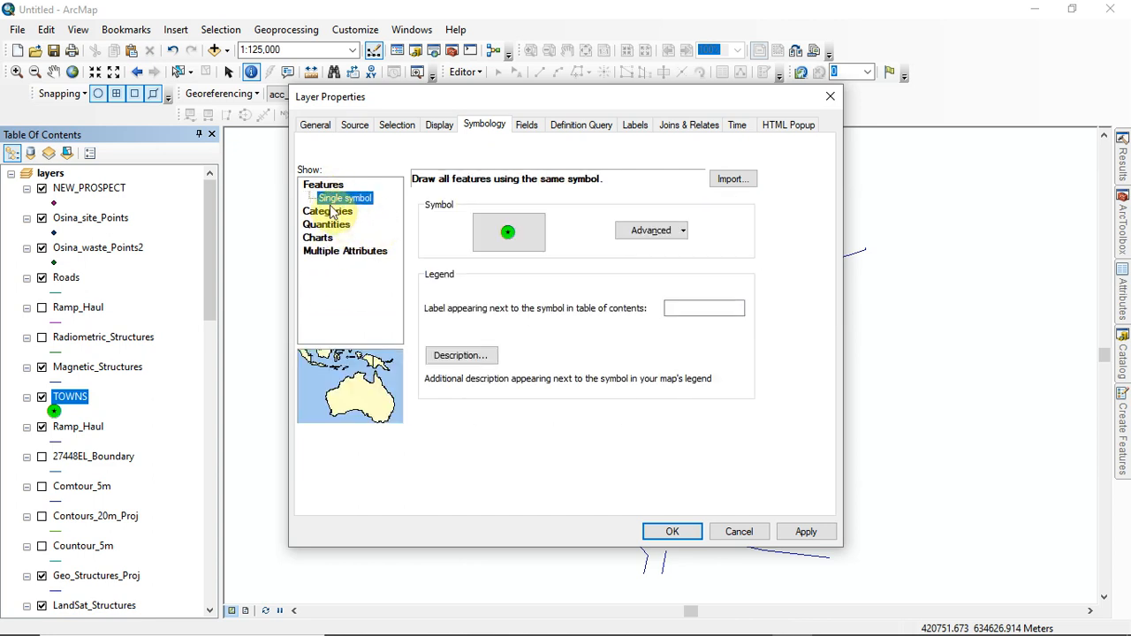
Step: Switch the TOWNS layer's symbology to unique-value categories and review the fields available as the value field
click(329, 213)
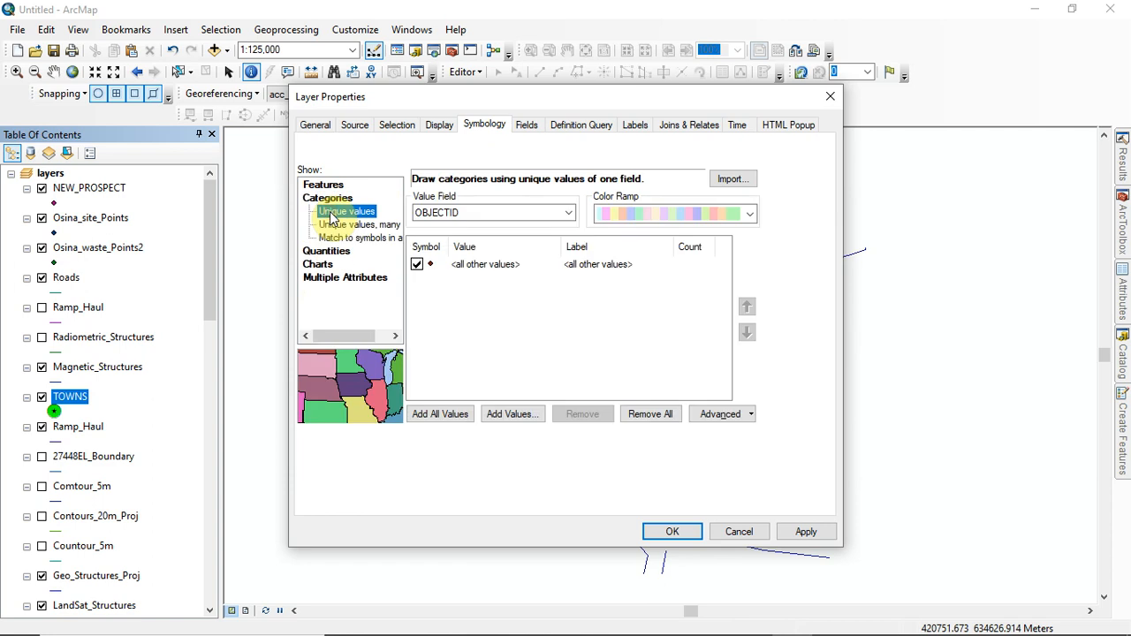
click(568, 214)
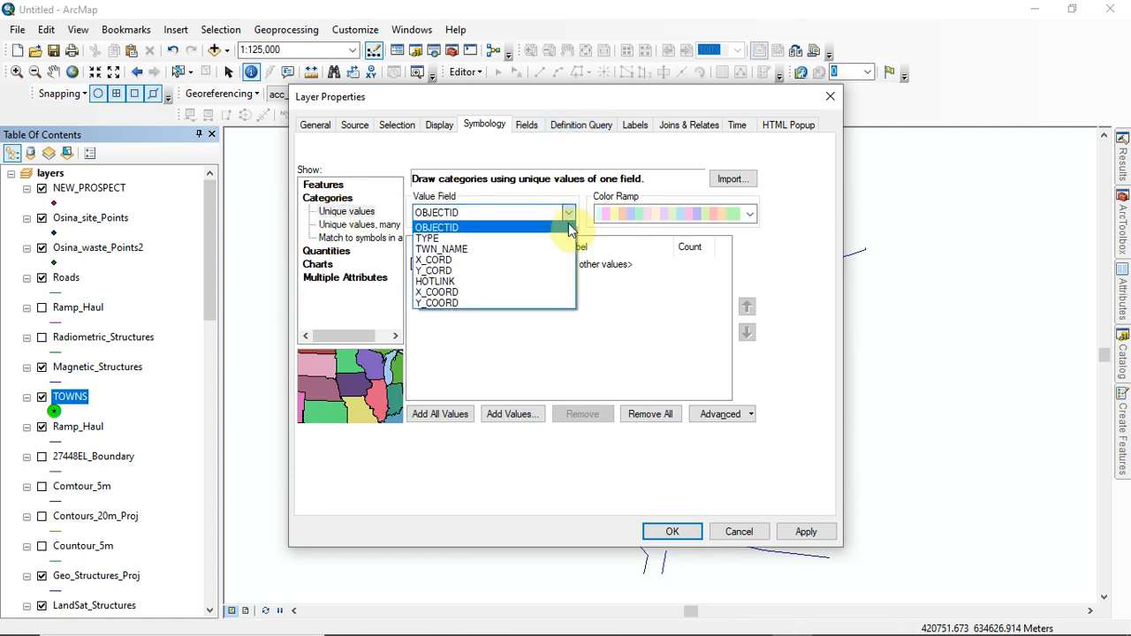
click(570, 127)
drag(574, 102, 571, 126)
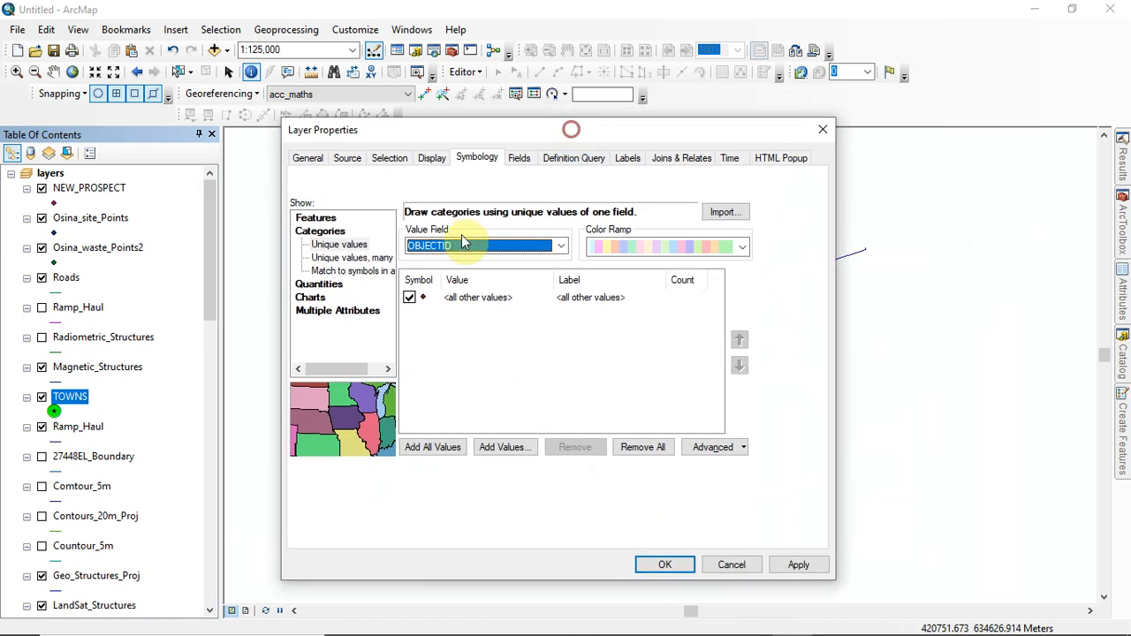
click(562, 247)
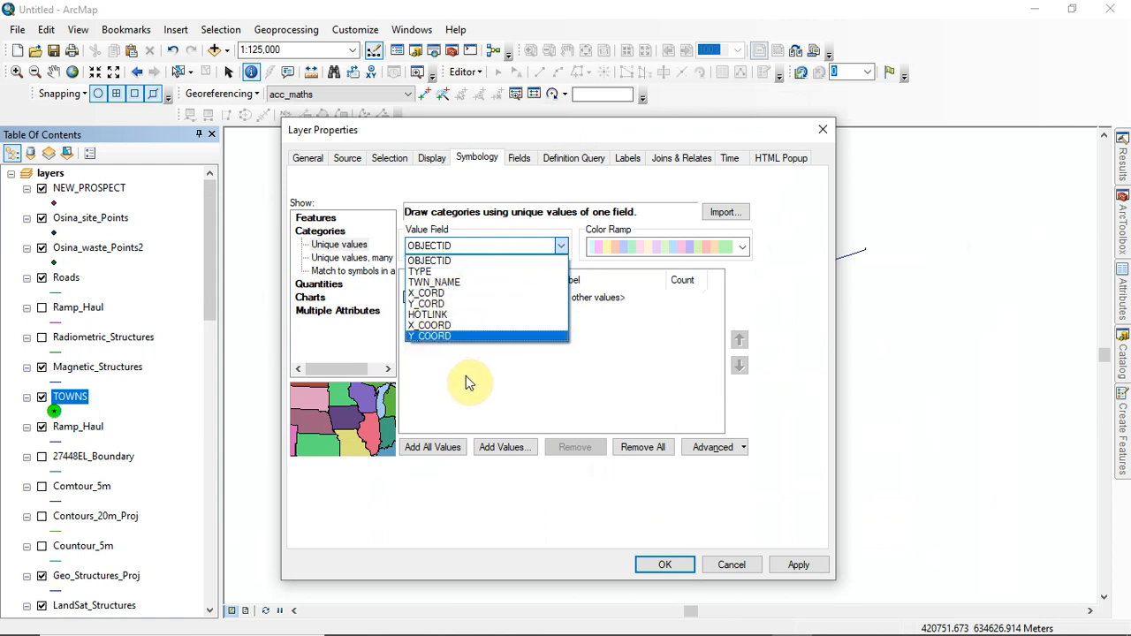
click(622, 384)
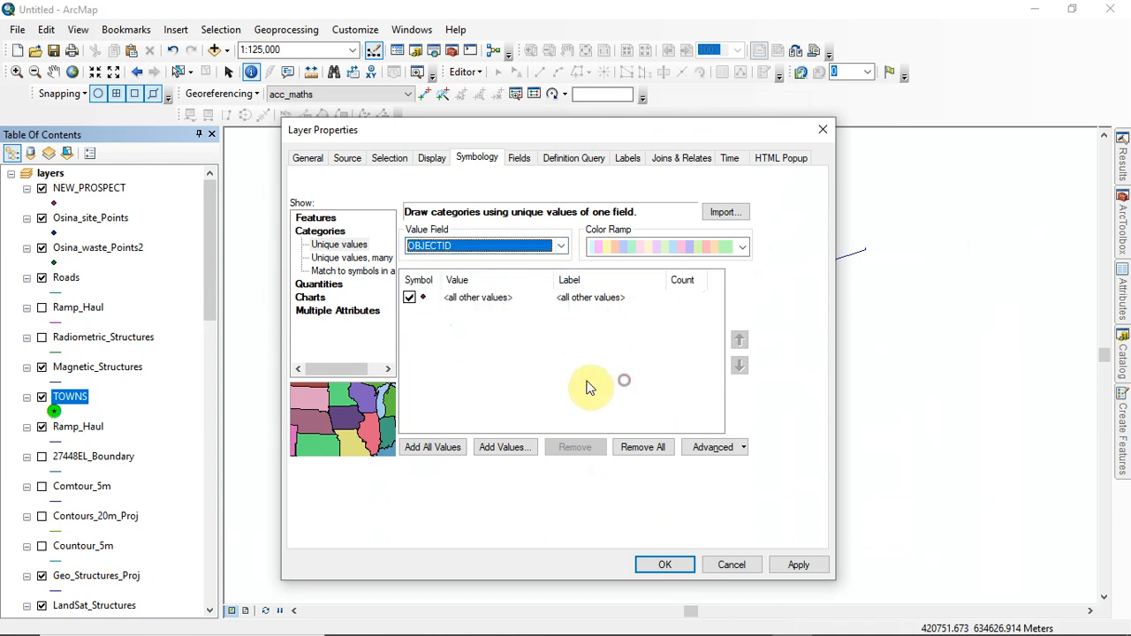
Step: Toggle the TOWNS all-other-values symbol off and on, apply the OBJECTID unique-values symbology, and close the layer properties
click(409, 298)
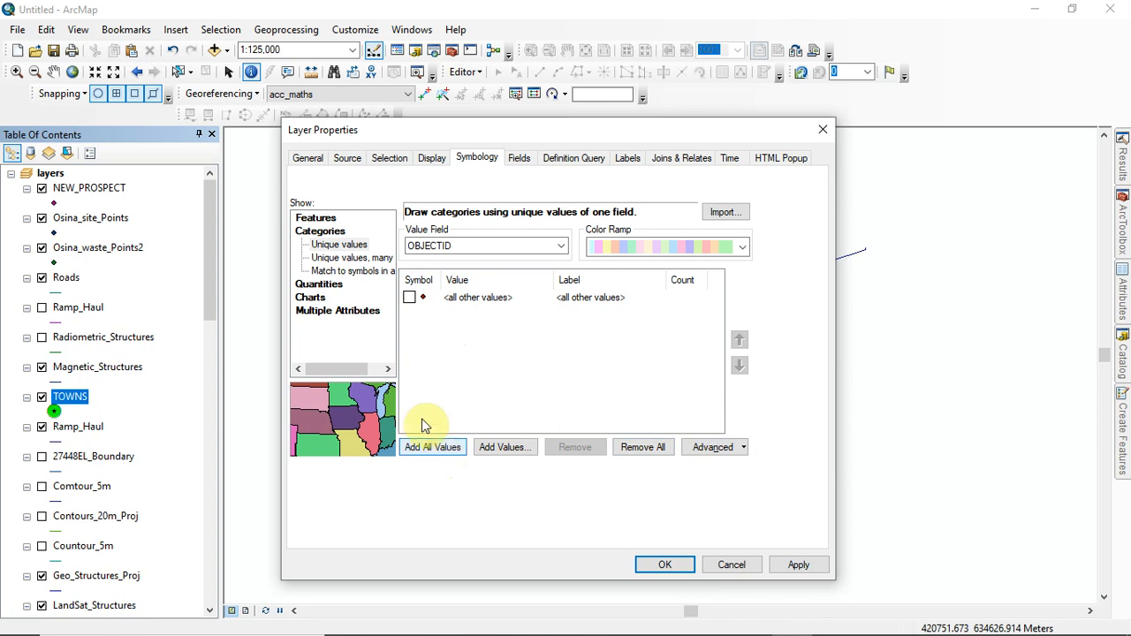
click(410, 298)
drag(548, 140, 375, 156)
click(625, 581)
click(506, 585)
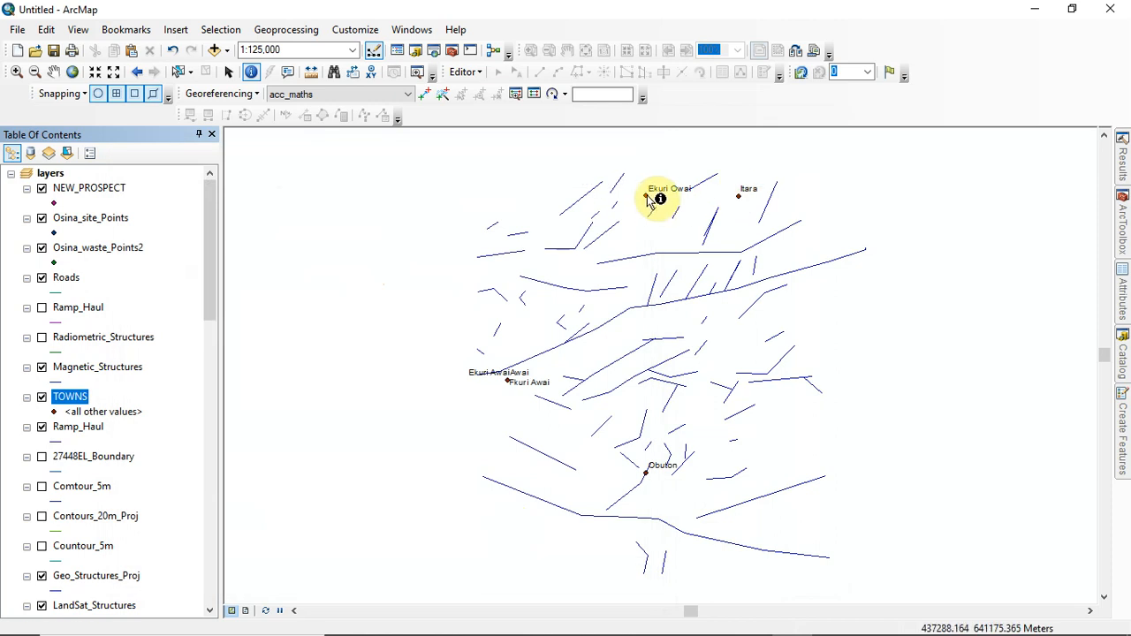
Step: Set the value field of the TOWNS layer's unique-values symbology to TWN_NAME, apply it, and close the properties
double_click(88, 422)
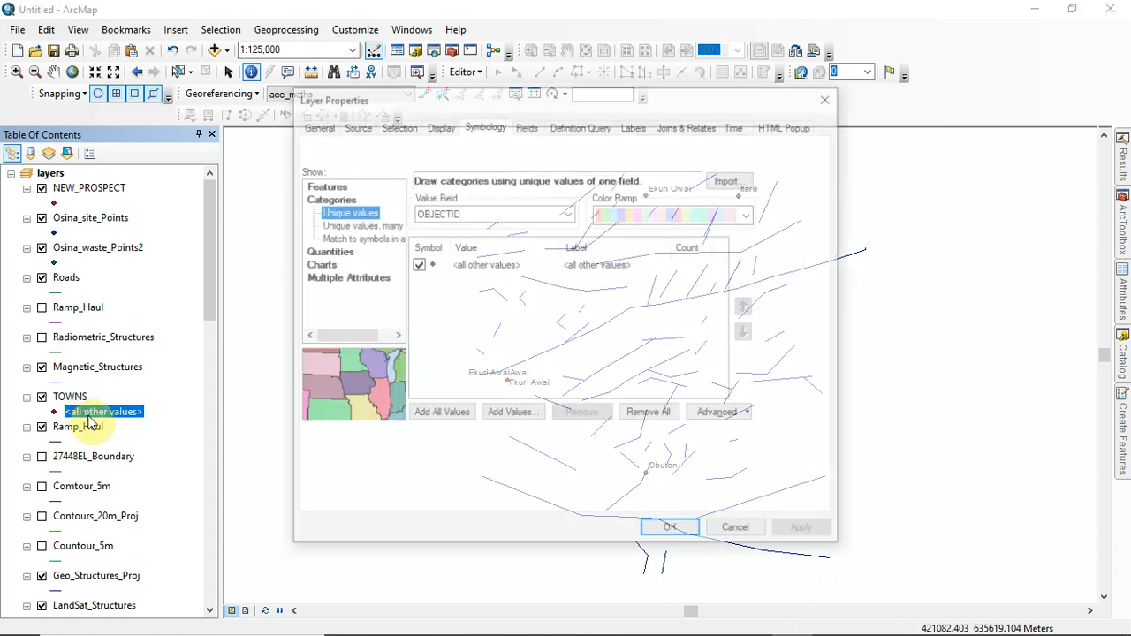
click(568, 213)
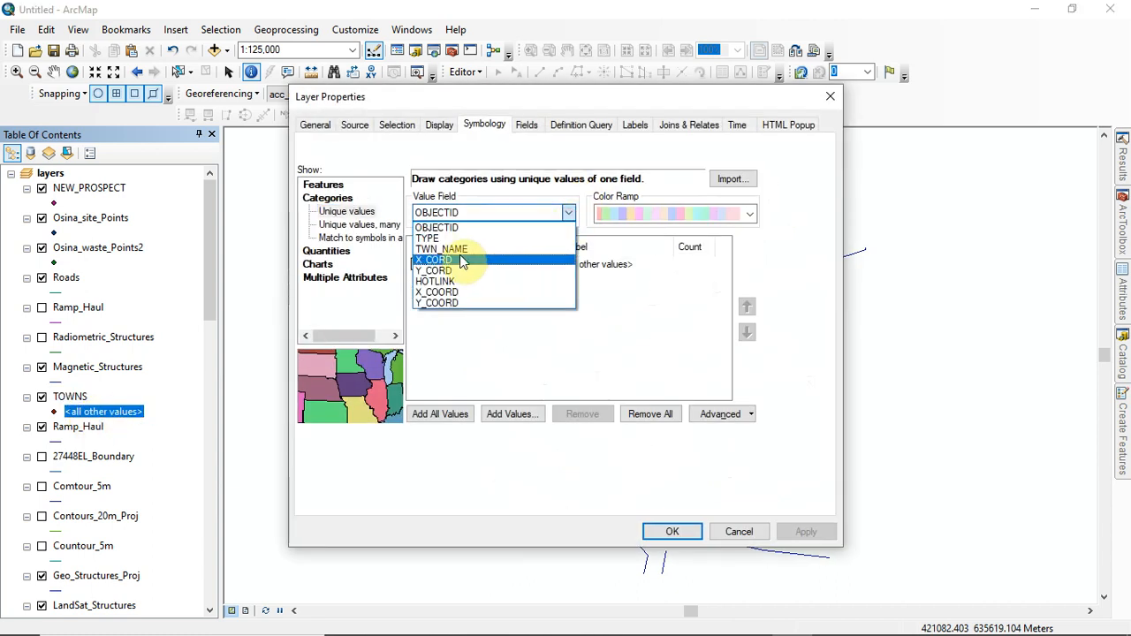
click(457, 237)
click(542, 215)
click(473, 248)
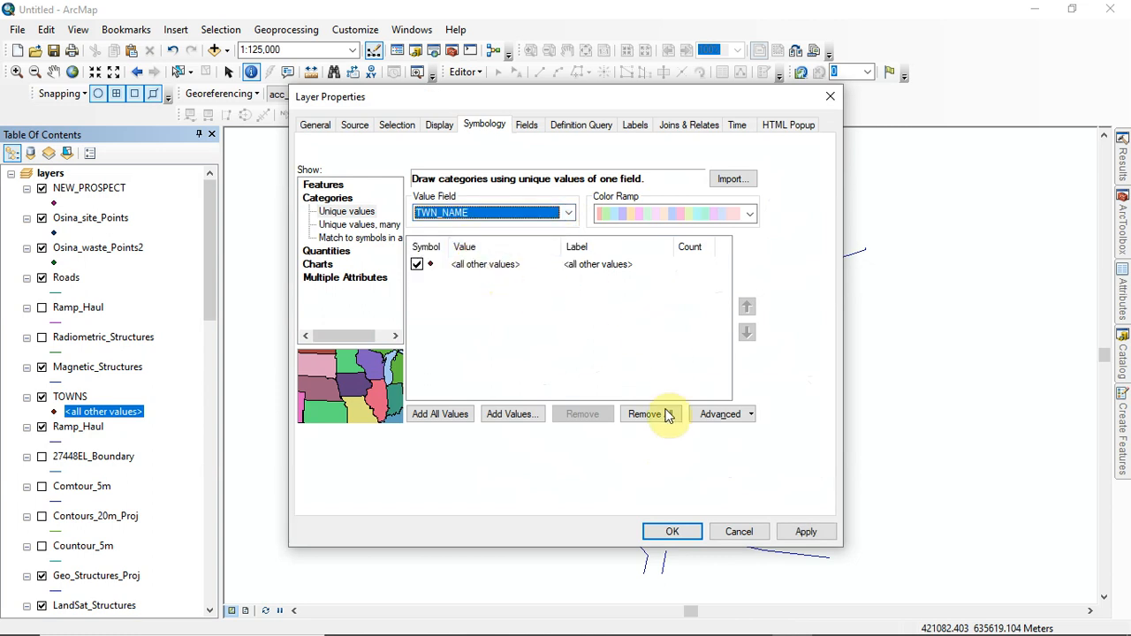
click(806, 533)
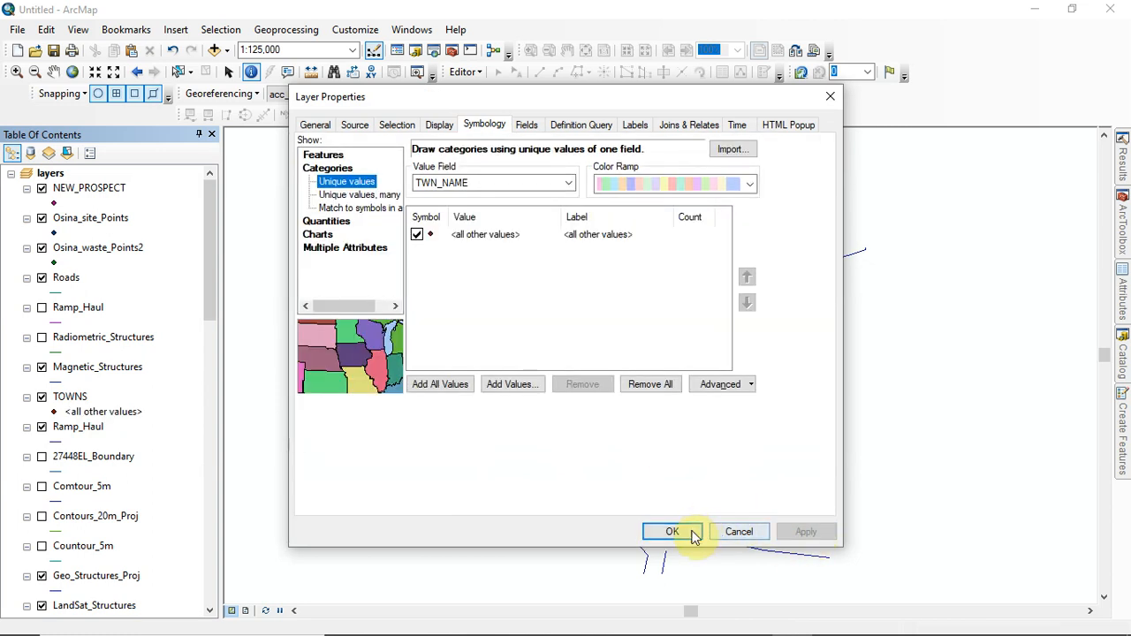
click(685, 530)
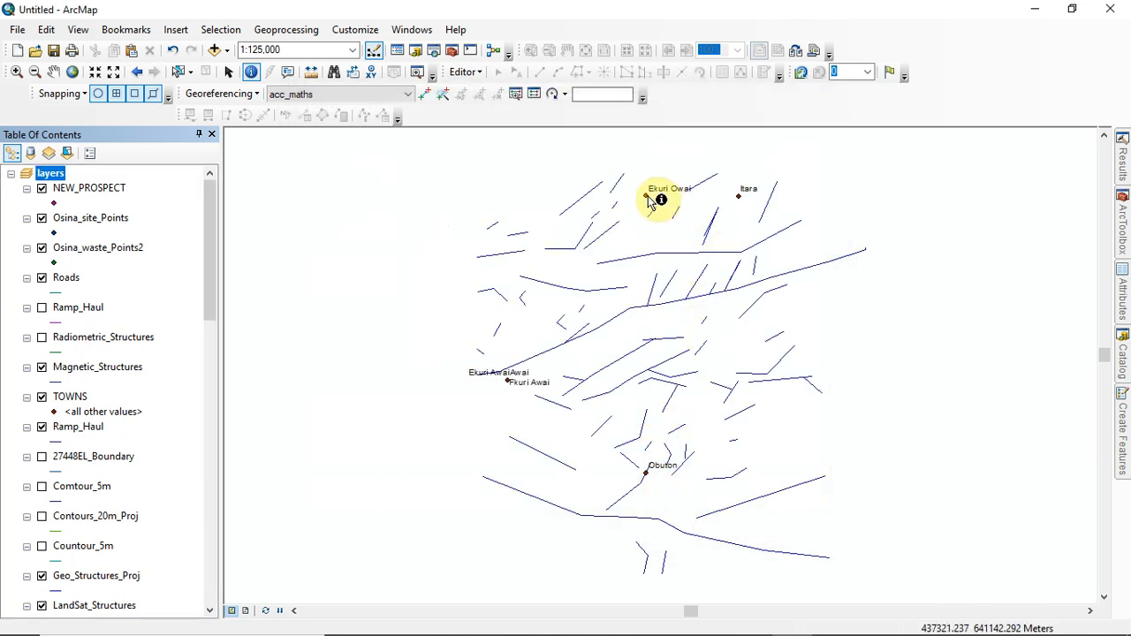
Step: Reopen the TOWNS layer's symbology, check its value field options, and close the properties without changes
click(74, 412)
double_click(102, 412)
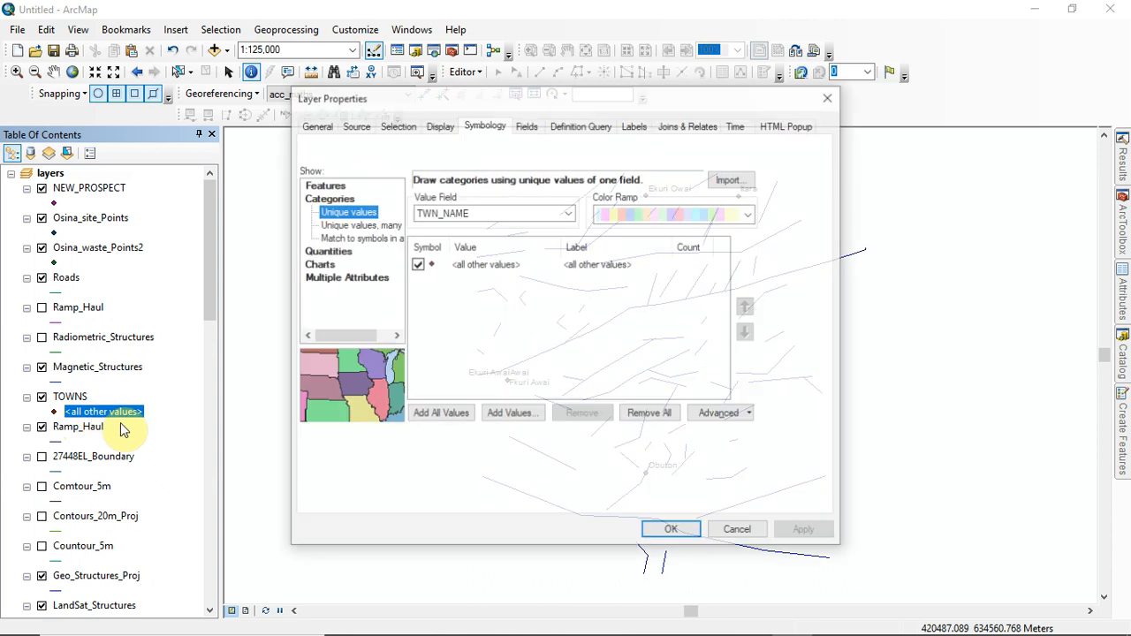
click(570, 212)
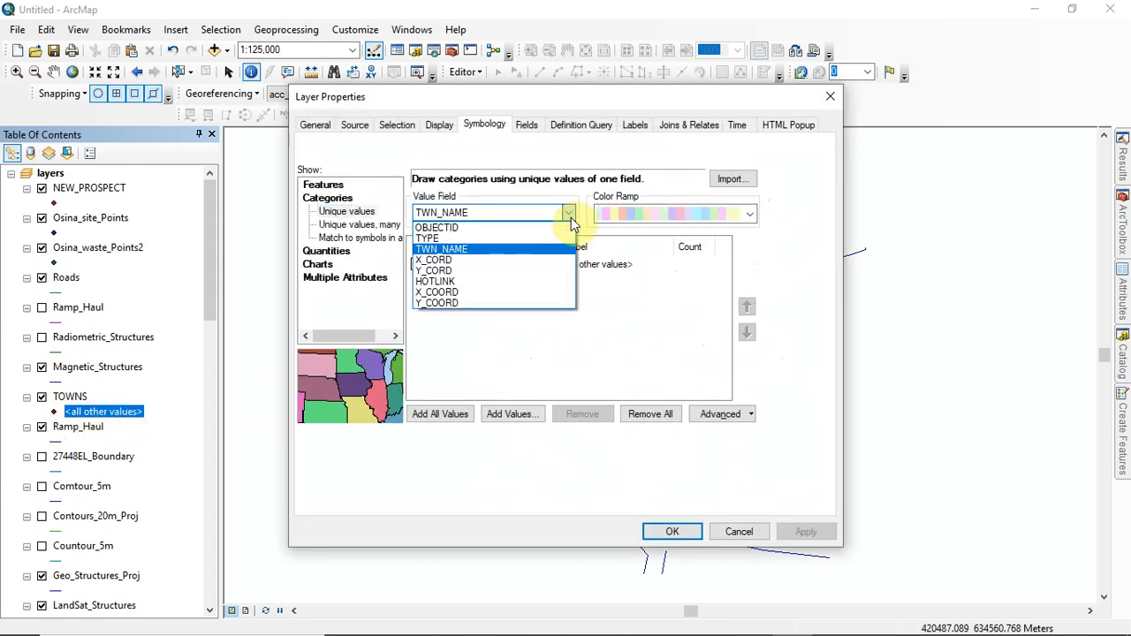
click(831, 100)
click(830, 104)
Step: Turn on the Comtour_5m layer and zoom the map to its extent
drag(212, 286, 212, 323)
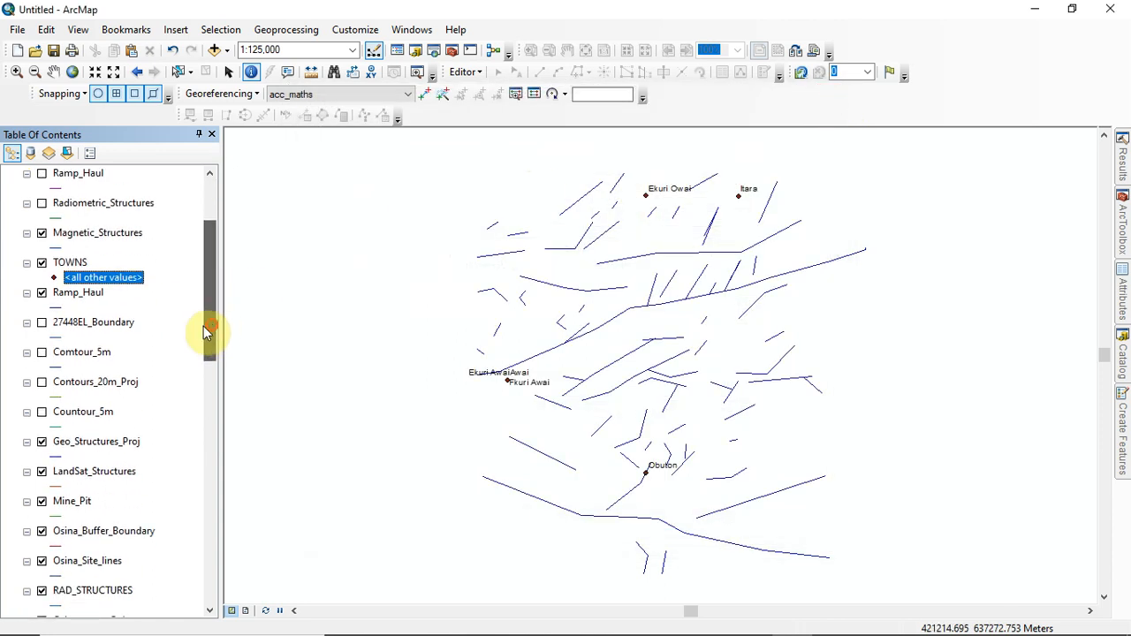
click(41, 353)
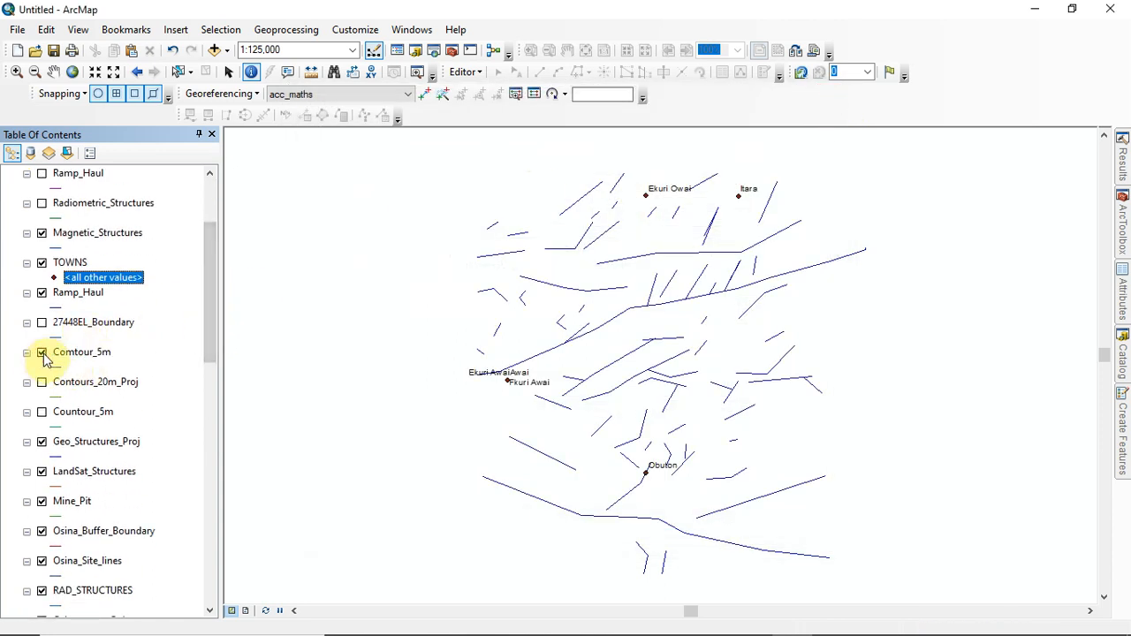
click(84, 353)
right_click(87, 352)
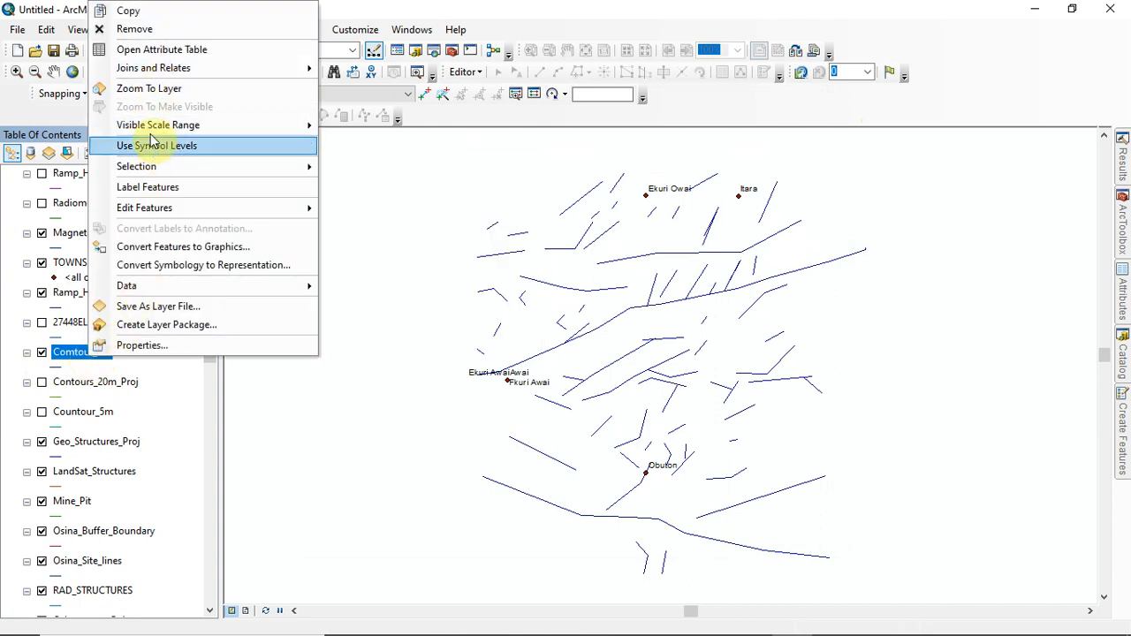
click(156, 89)
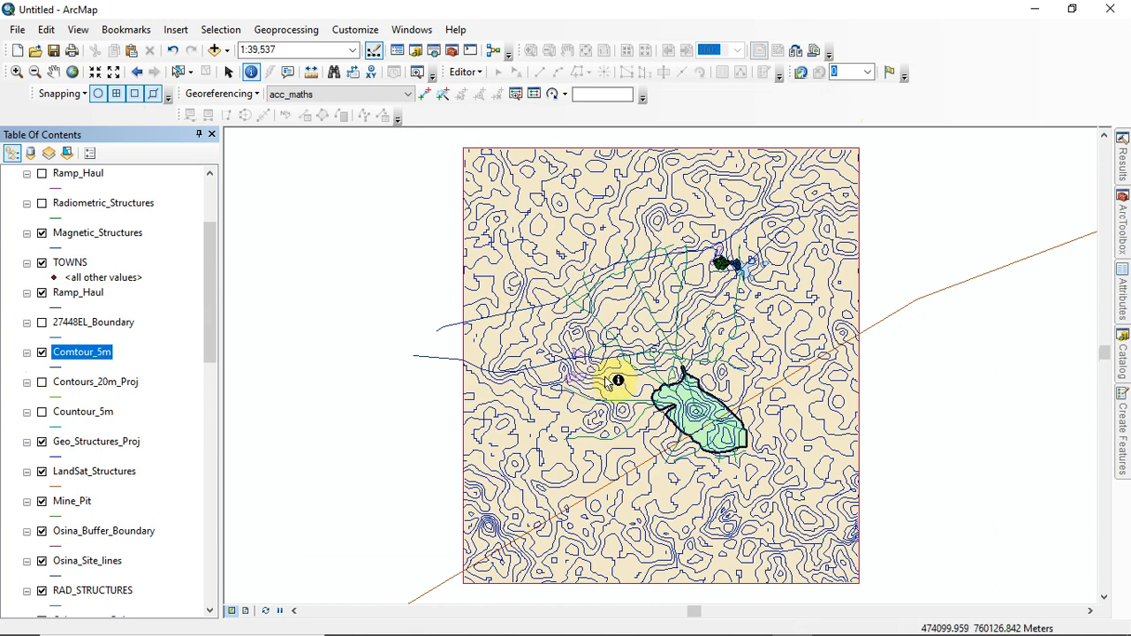
Step: Turn on feature labels for the Comtour_5m layer at a map scale of 1:24,000
scroll(640, 338, down, 1)
scroll(628, 328, up, 2)
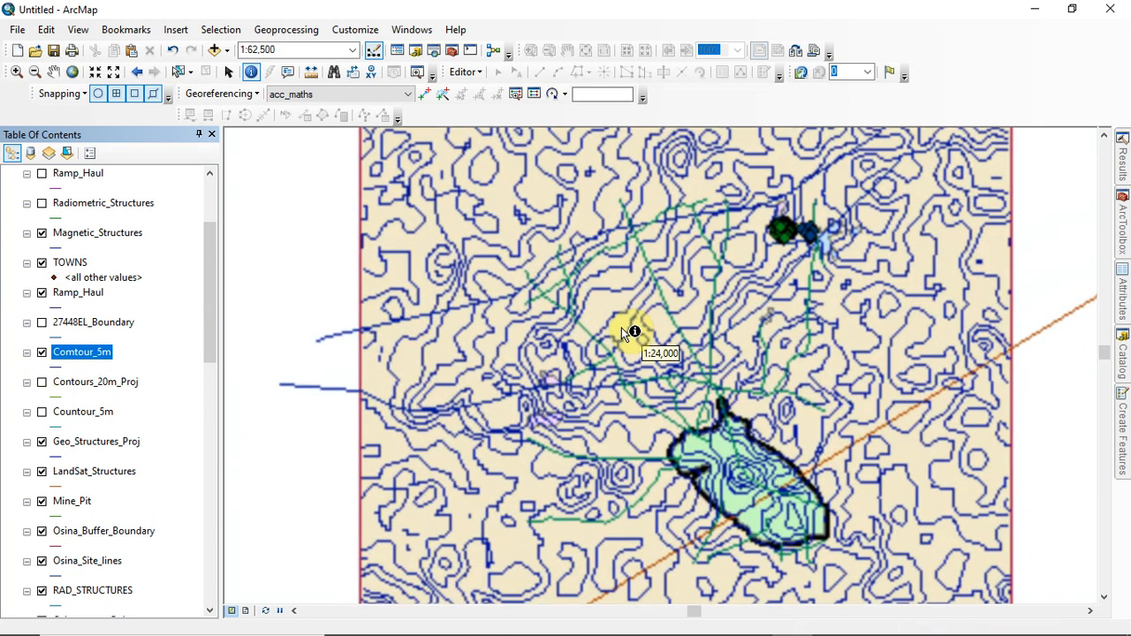
right_click(92, 353)
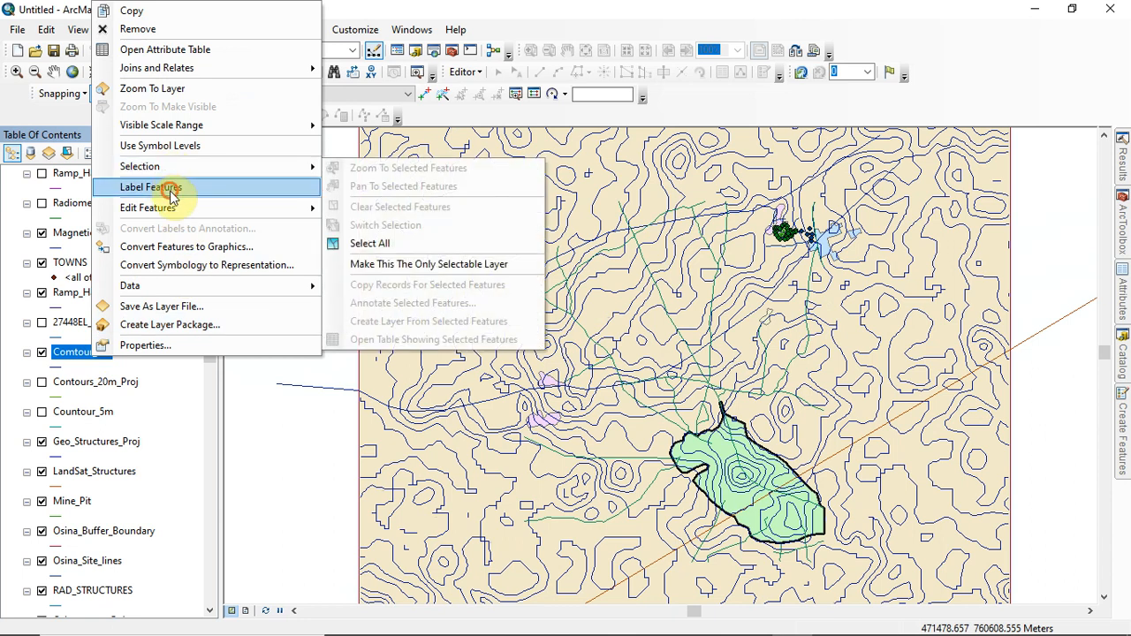
click(170, 196)
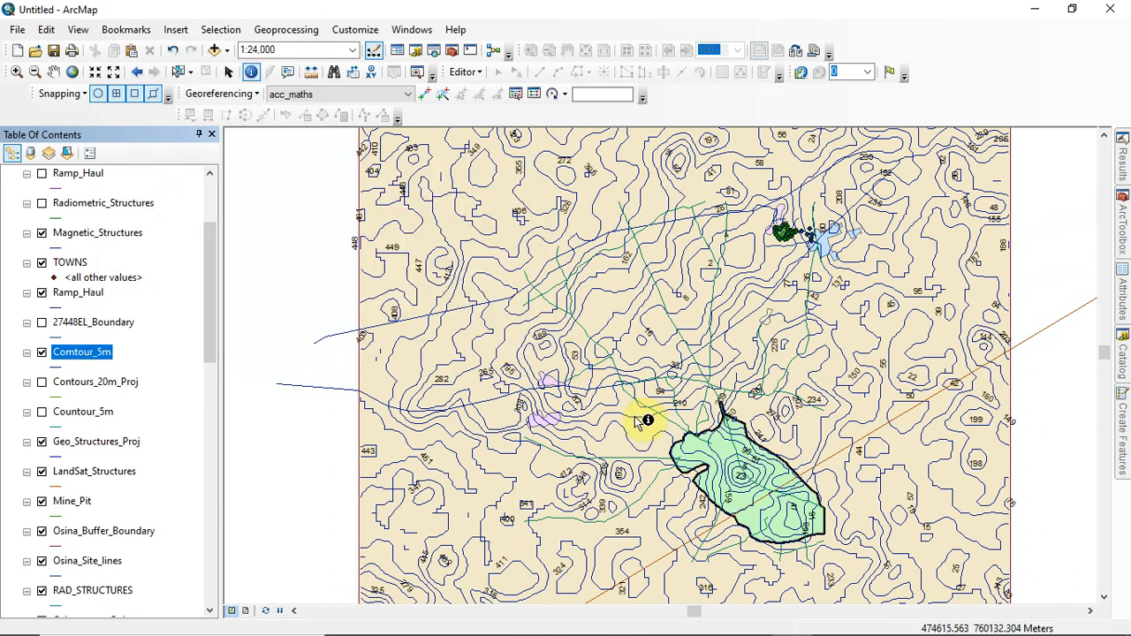
Step: Symbolize the Comtour_5m layer by unique values of the Contour field and apply the change
double_click(82, 351)
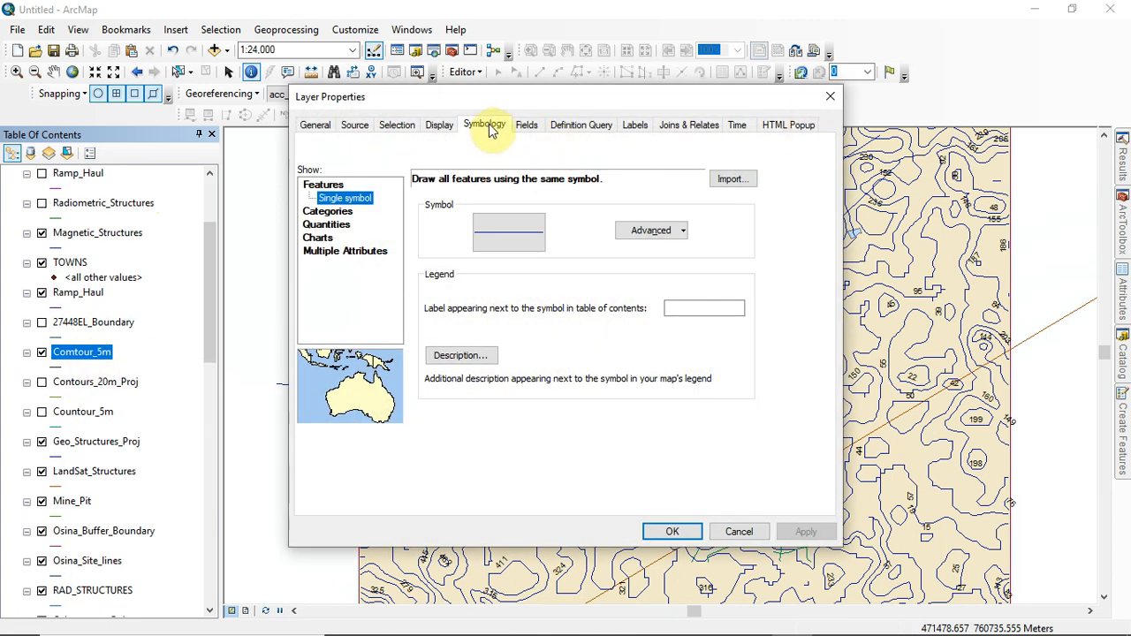
click(329, 211)
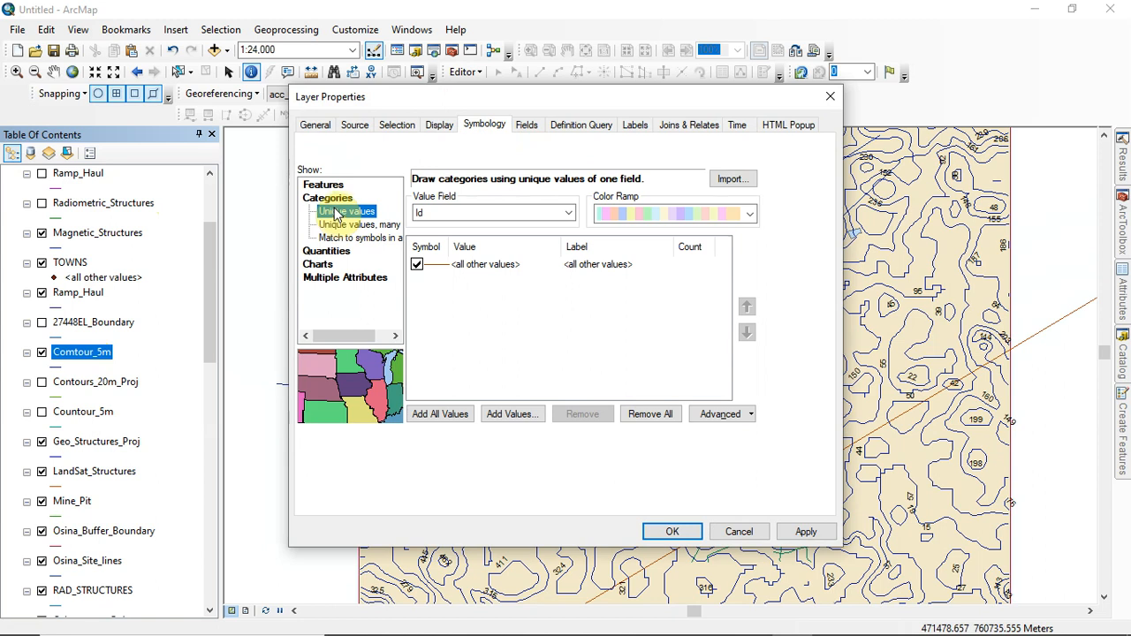
click(568, 213)
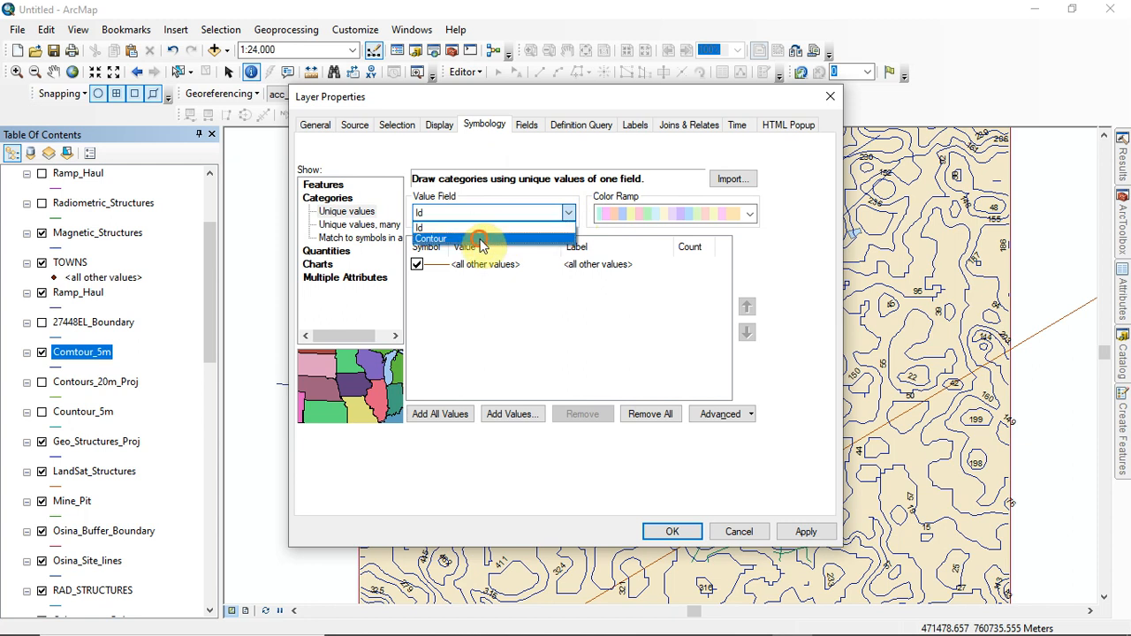
click(479, 239)
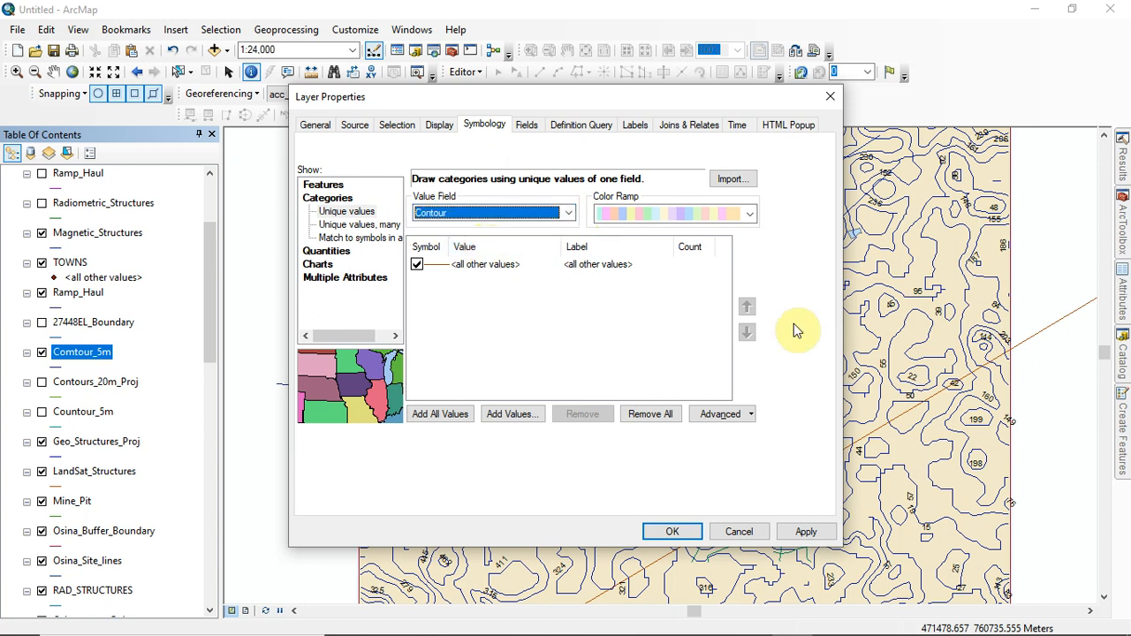
click(805, 532)
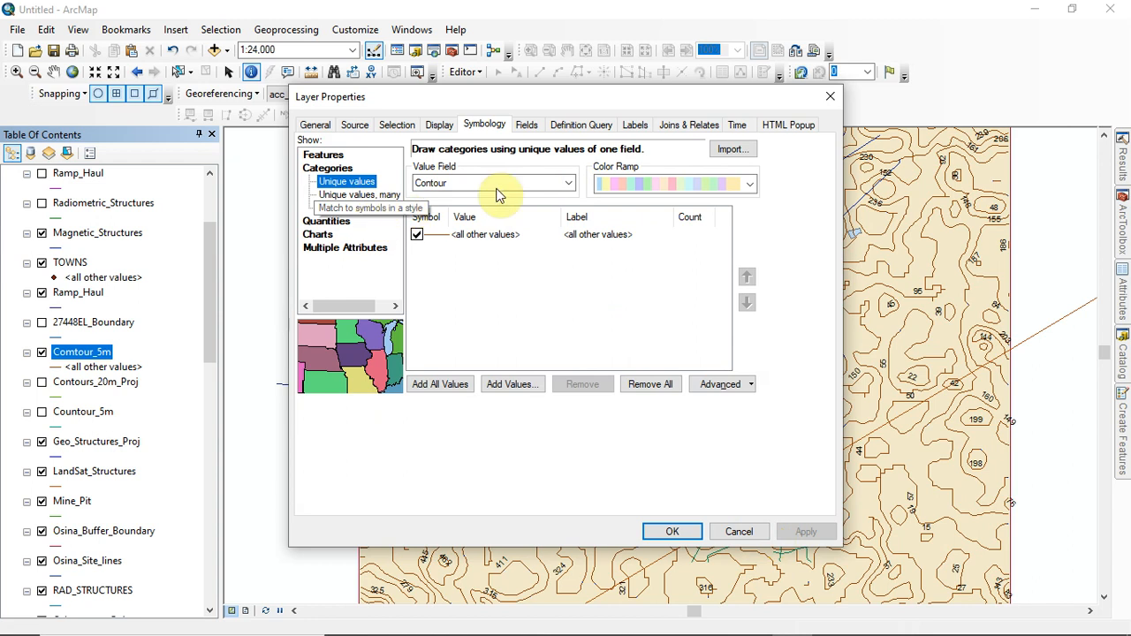
Step: Hide the all-other-values symbol of the Comtour_5m layer and apply it, then turn the symbol back on and reapply
click(417, 235)
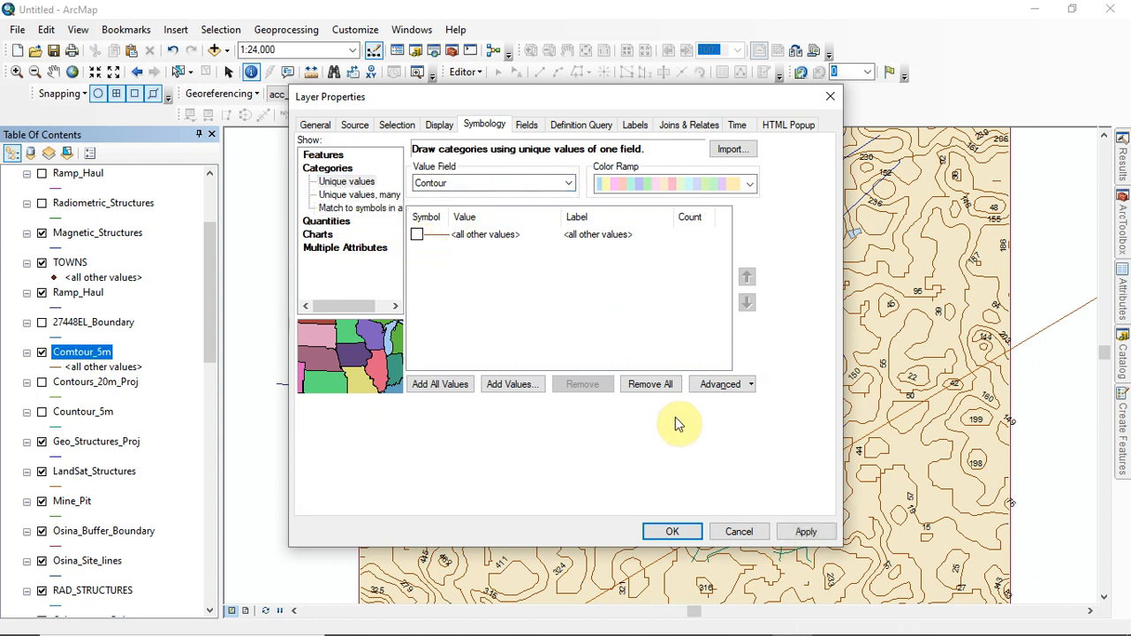
click(809, 533)
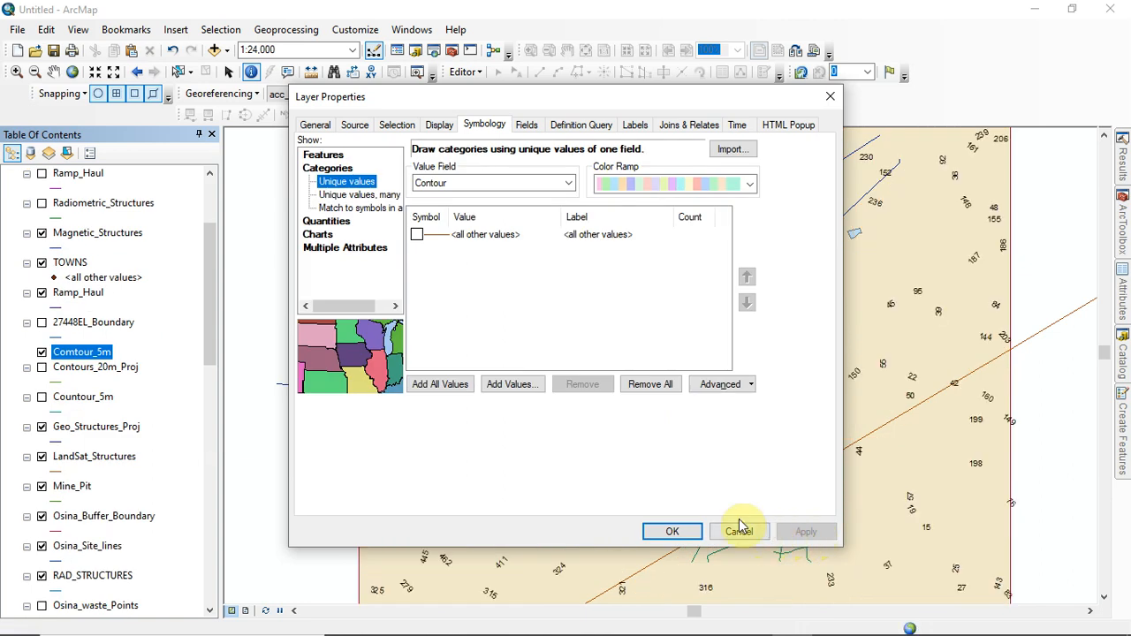
drag(621, 96, 762, 333)
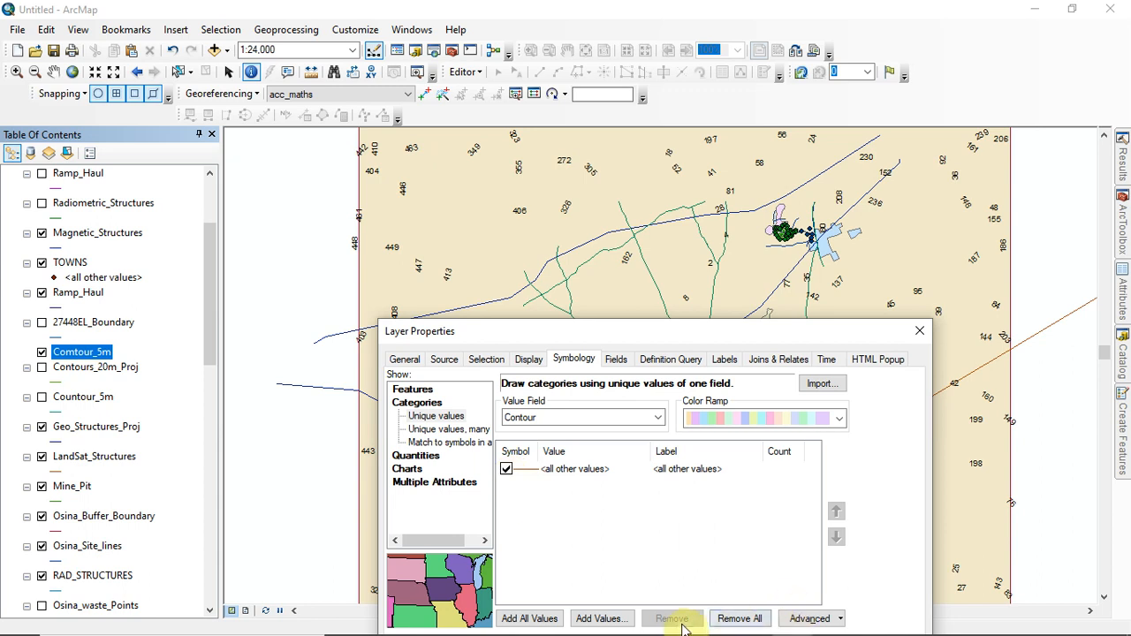
drag(742, 338, 742, 236)
drag(875, 235, 947, 167)
click(967, 609)
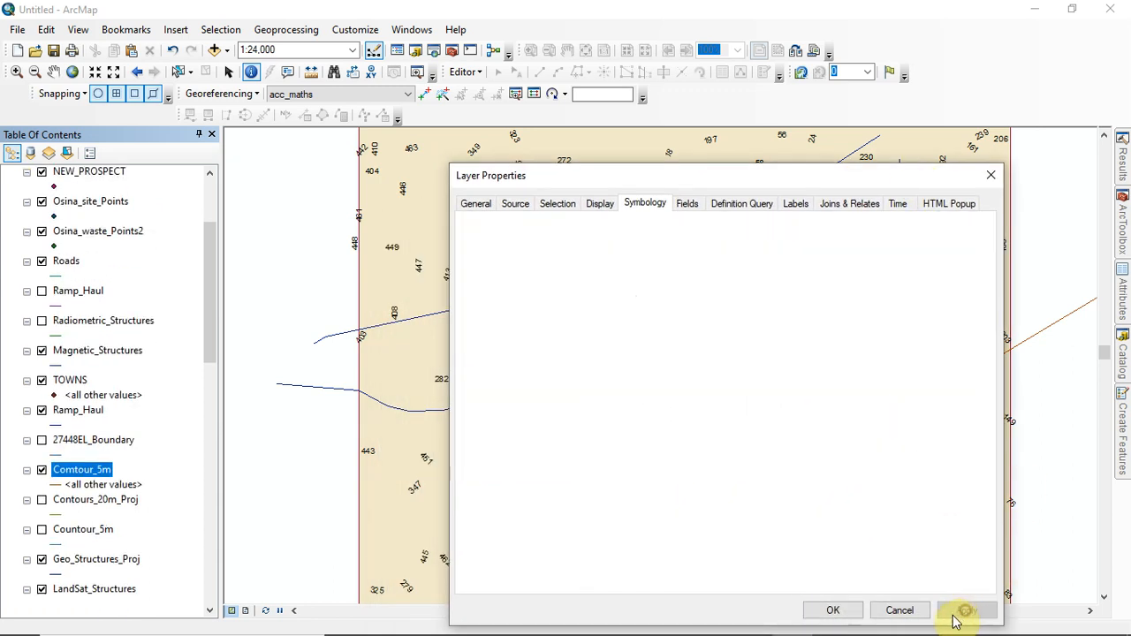
Step: Check the value field options for the Comtour_5m unique-values symbology, keeping Contour selected
drag(777, 173, 778, 253)
click(733, 343)
click(733, 343)
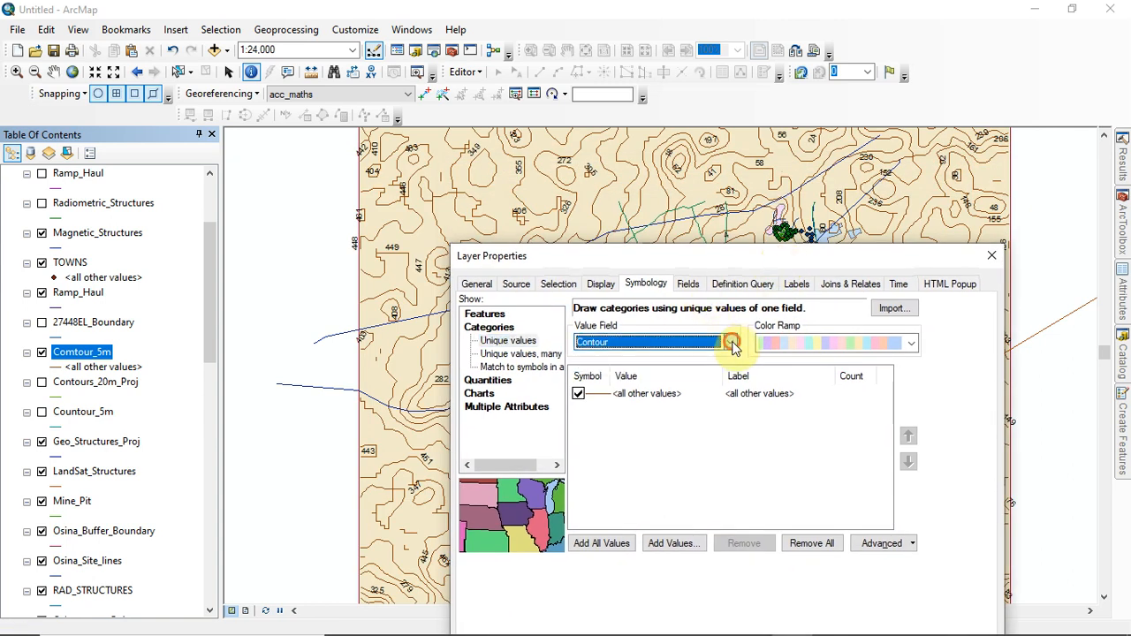
click(729, 344)
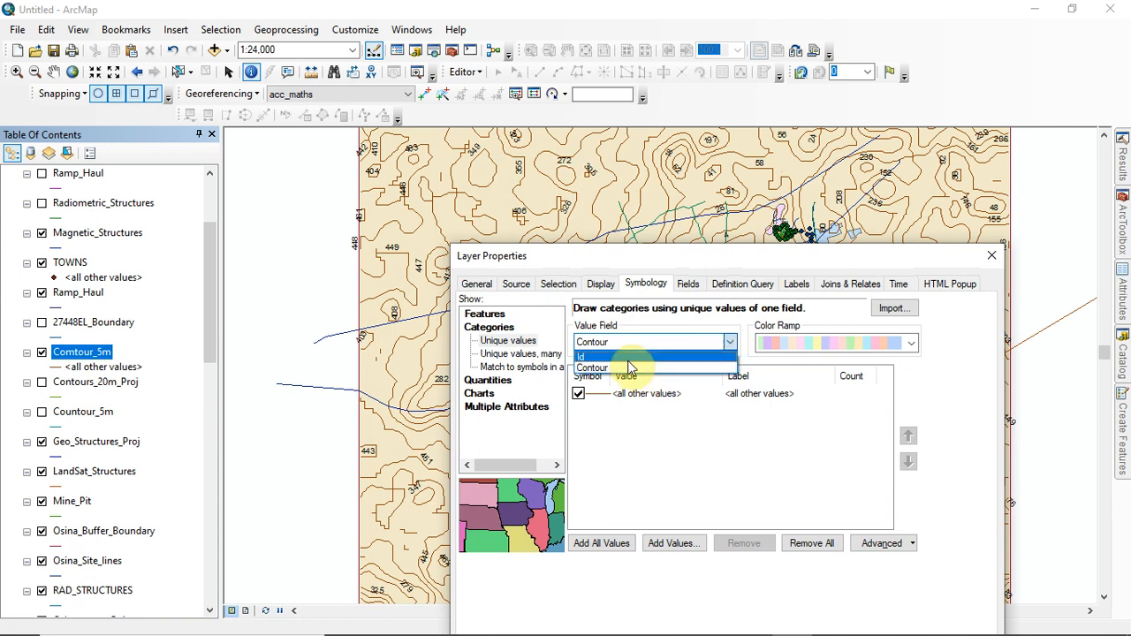
click(990, 262)
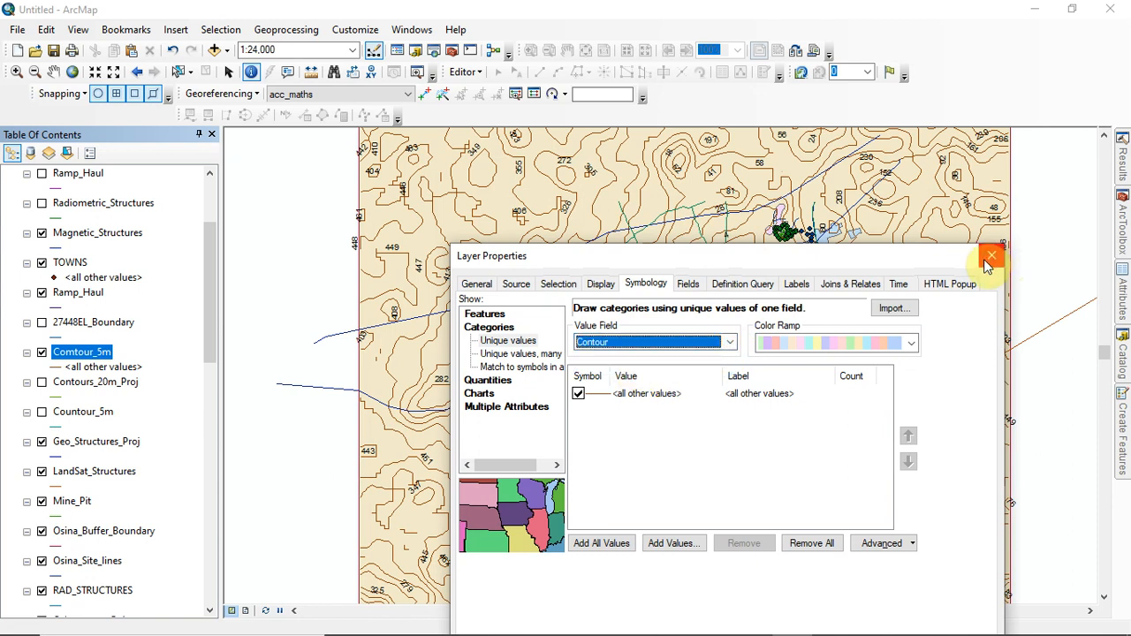
click(730, 343)
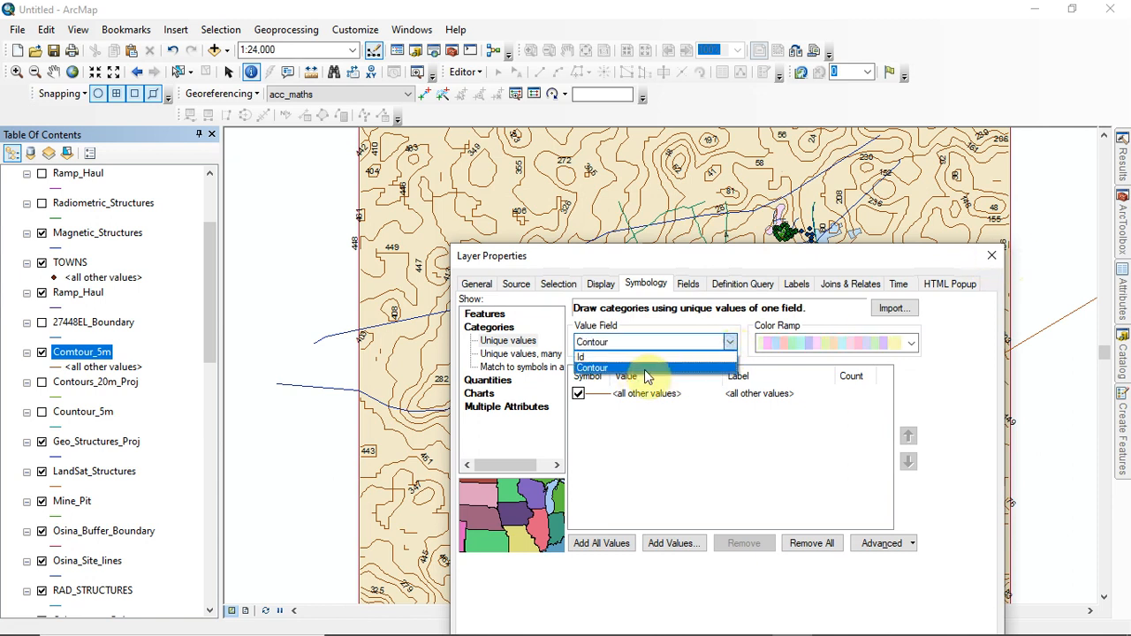
click(741, 424)
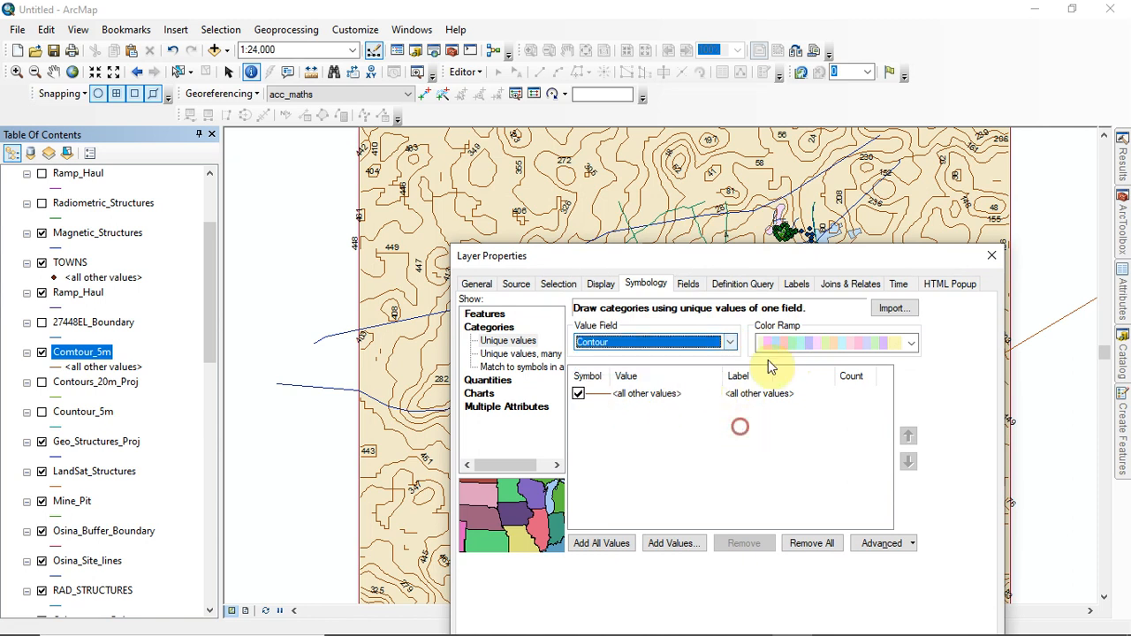
Step: Review the available value fields for the Comtour_5m categories once more and close the layer's properties
click(731, 342)
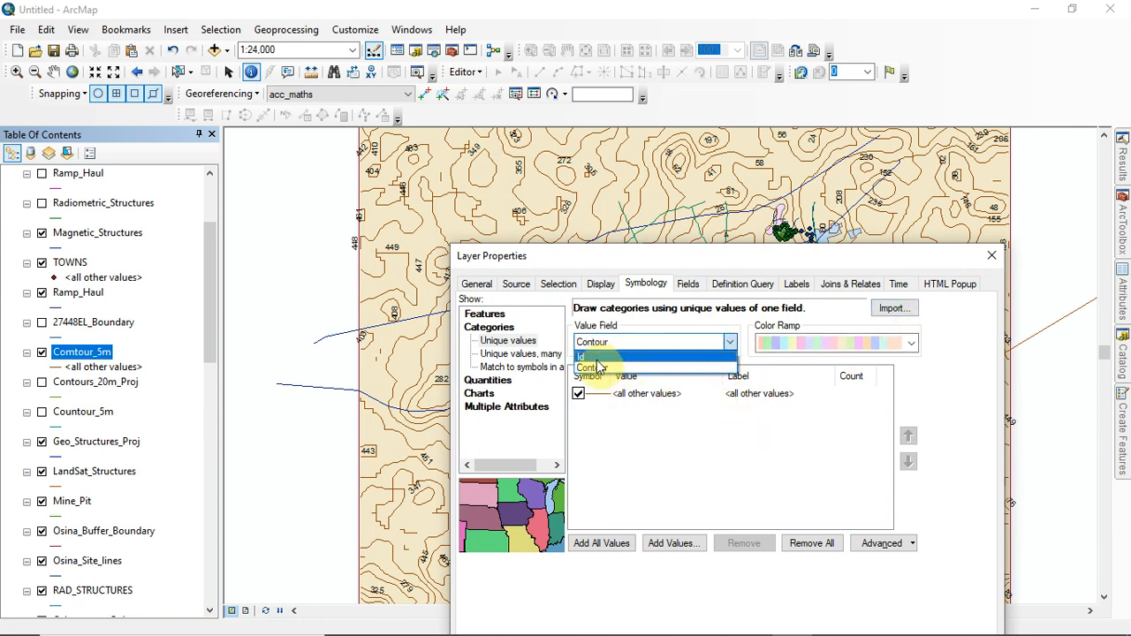
click(845, 432)
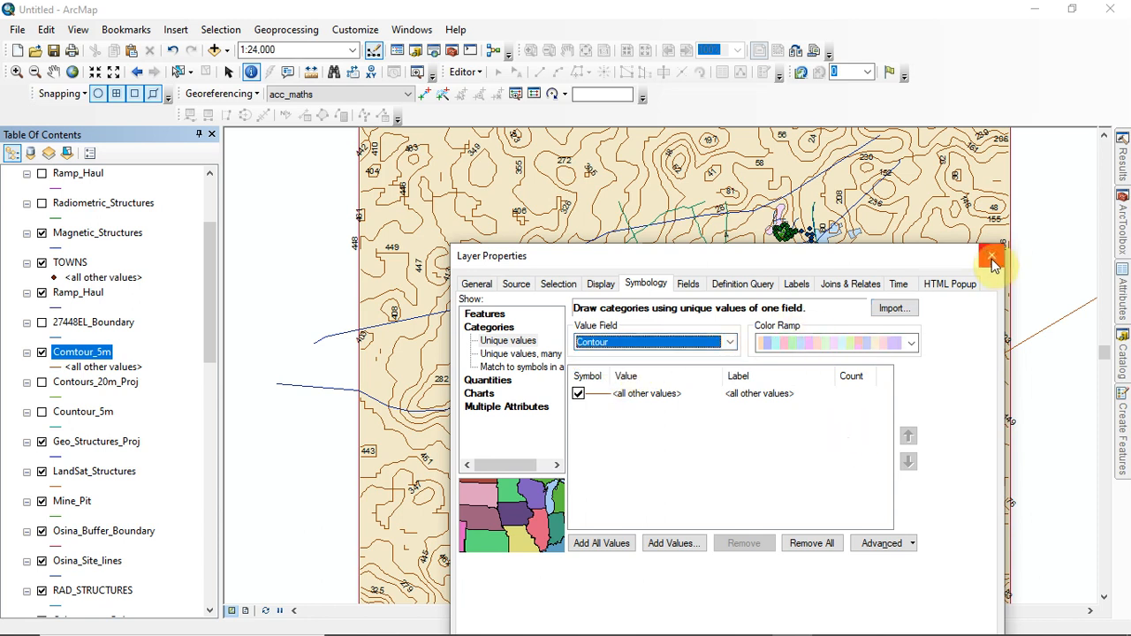
click(991, 258)
Step: Change the Contours_20m_Proj layer's single symbol to the Highway Ramp line style and apply it
drag(207, 341, 207, 370)
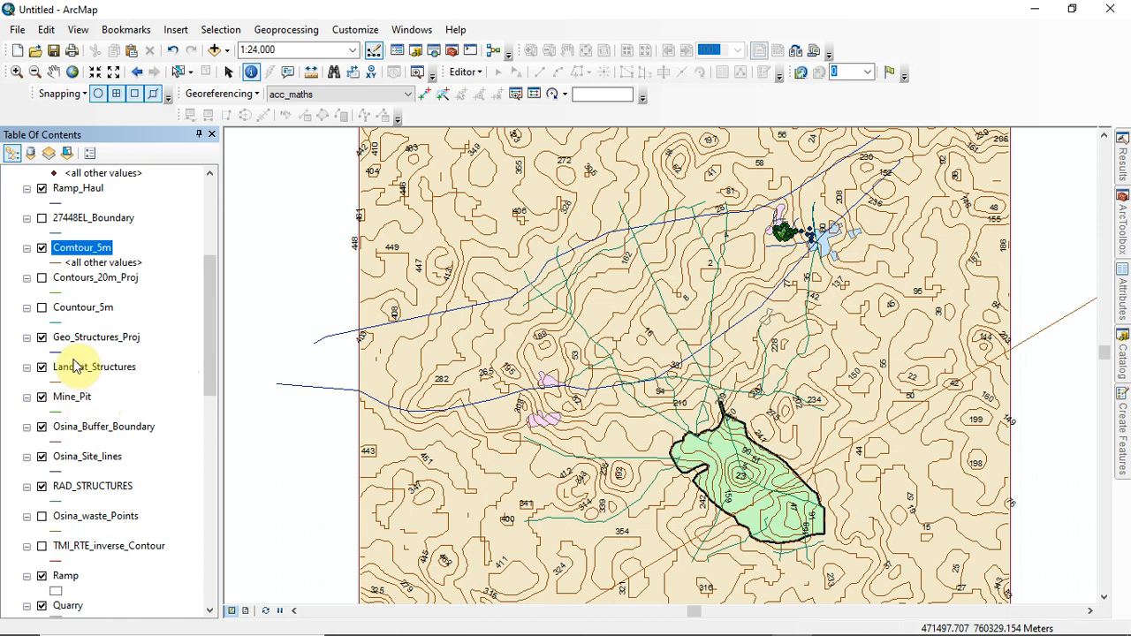
mouse_move(202, 323)
mouse_down()
mouse_move(222, 290)
mouse_move(223, 236)
mouse_move(212, 257)
mouse_move(212, 427)
mouse_move(195, 442)
mouse_move(205, 499)
mouse_move(223, 228)
mouse_move(215, 335)
mouse_up()
click(72, 299)
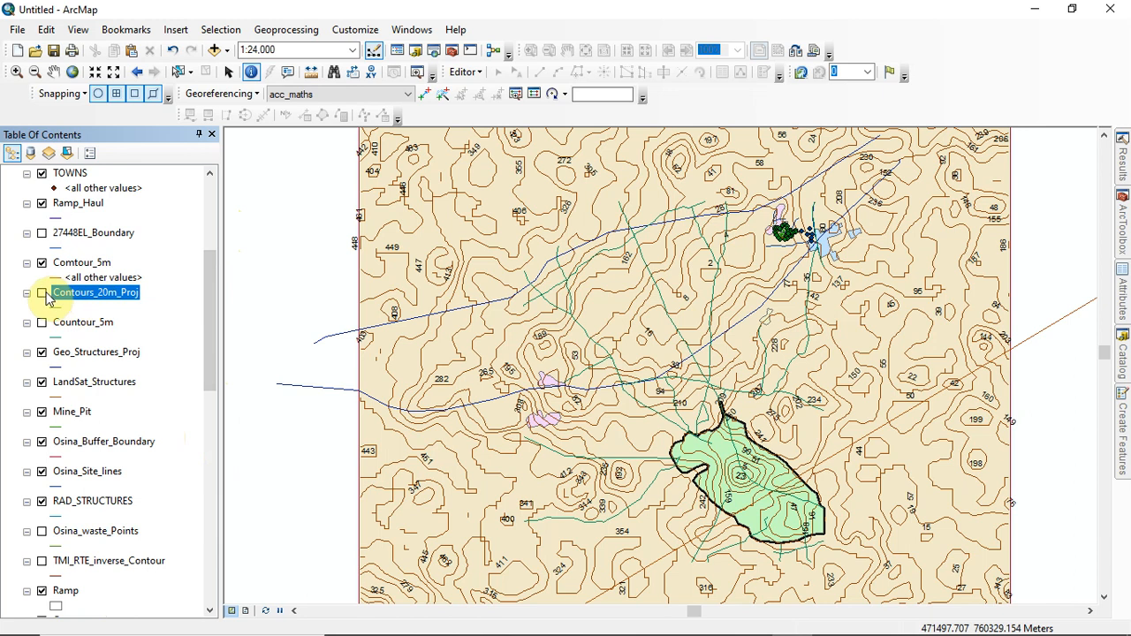
double_click(89, 292)
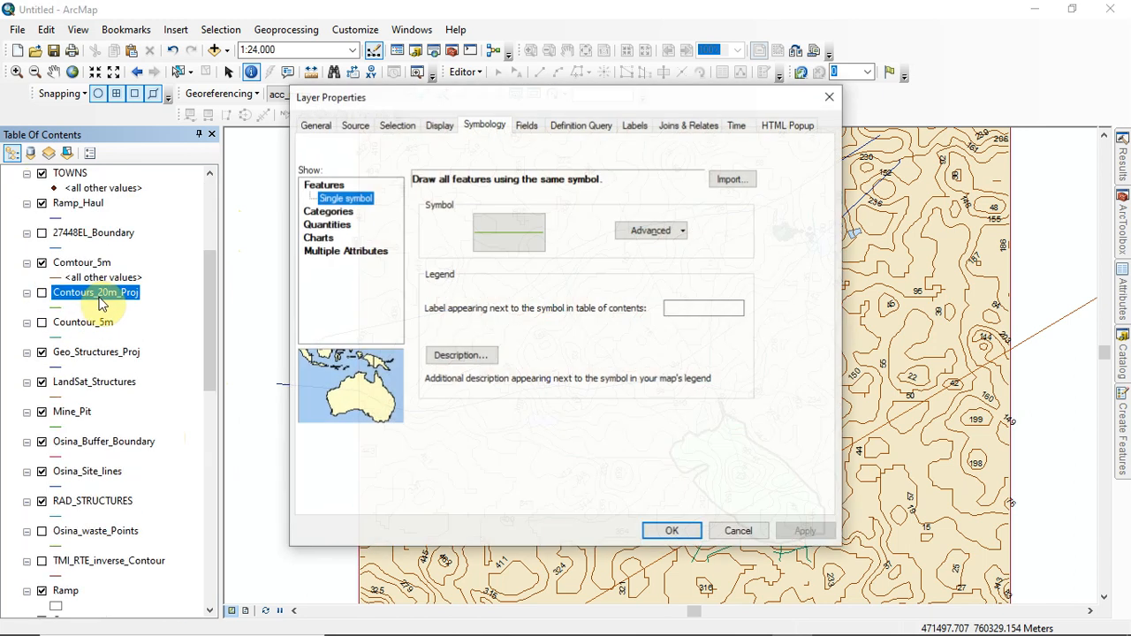
click(508, 233)
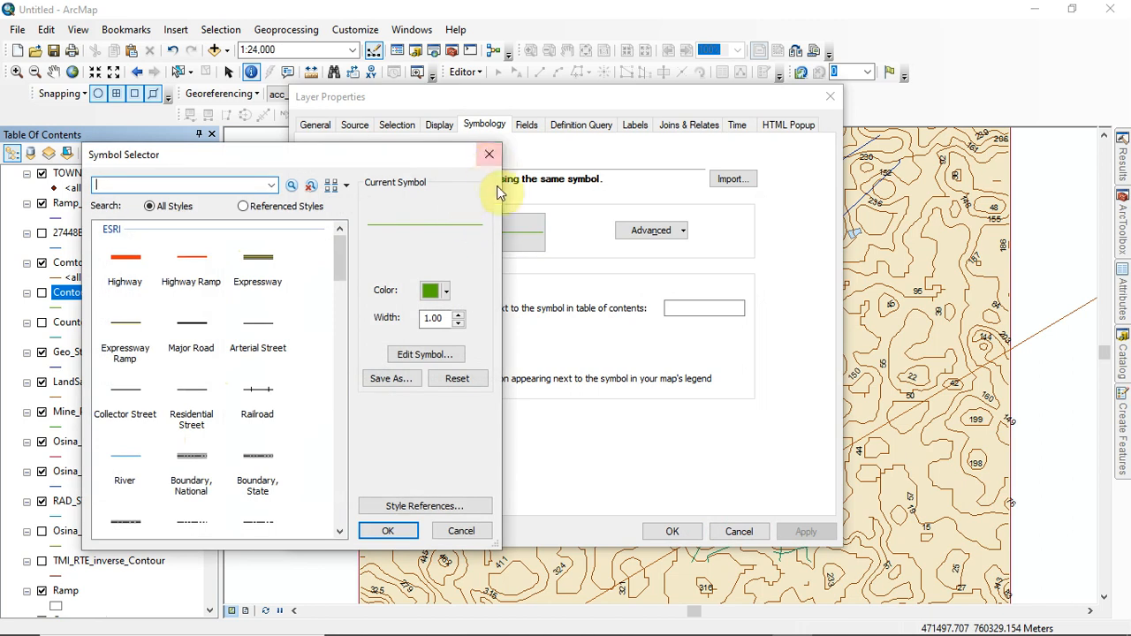
click(196, 265)
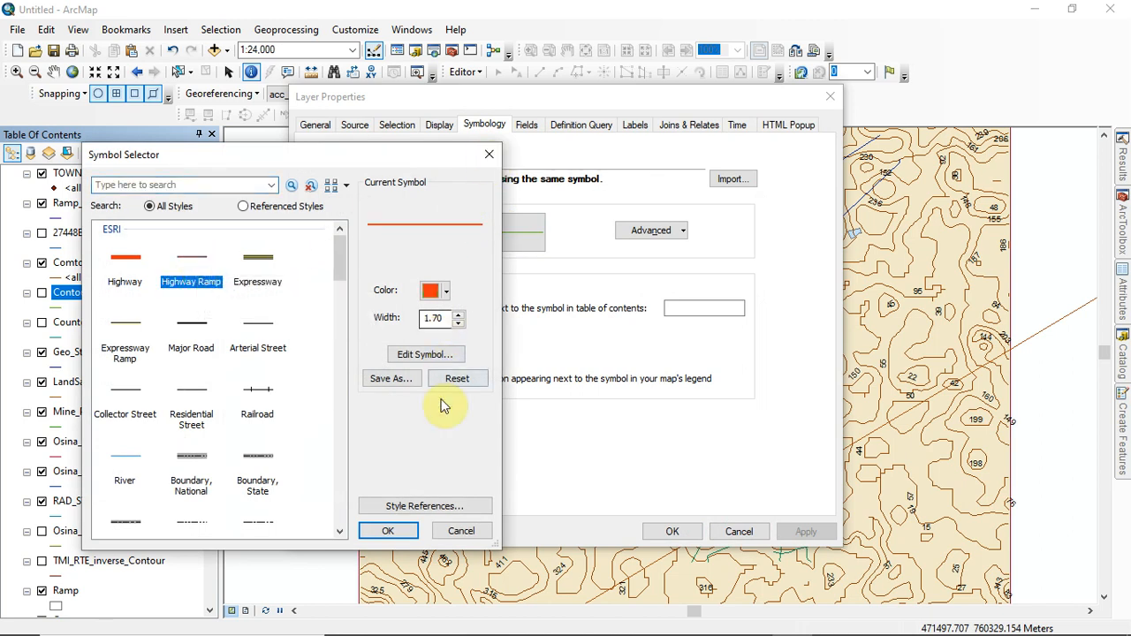
click(397, 535)
click(801, 533)
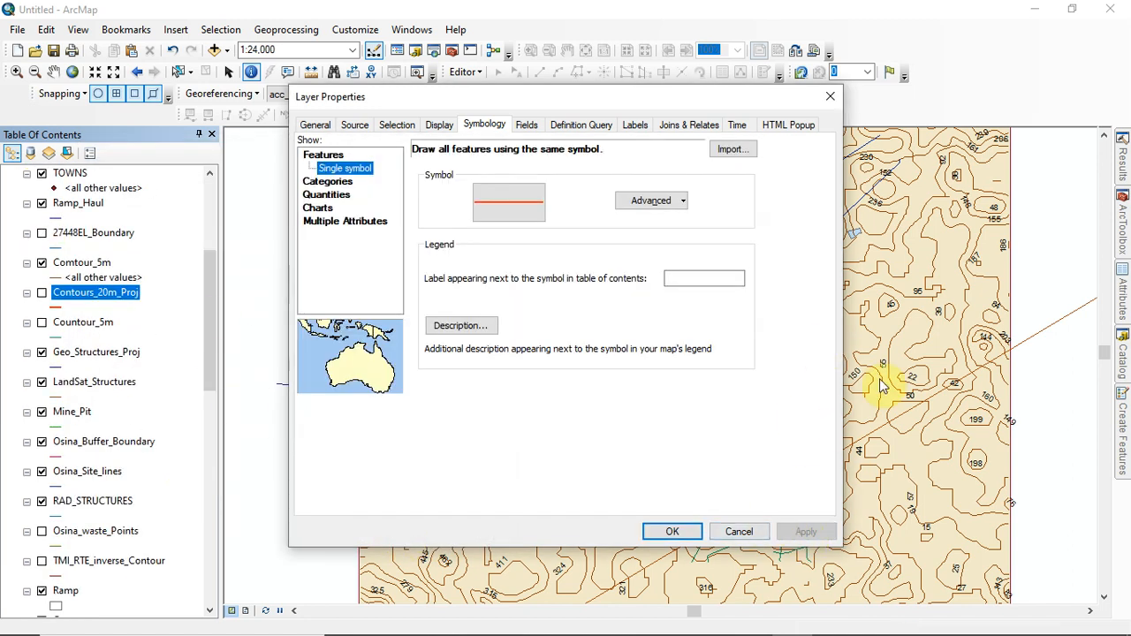
click(42, 295)
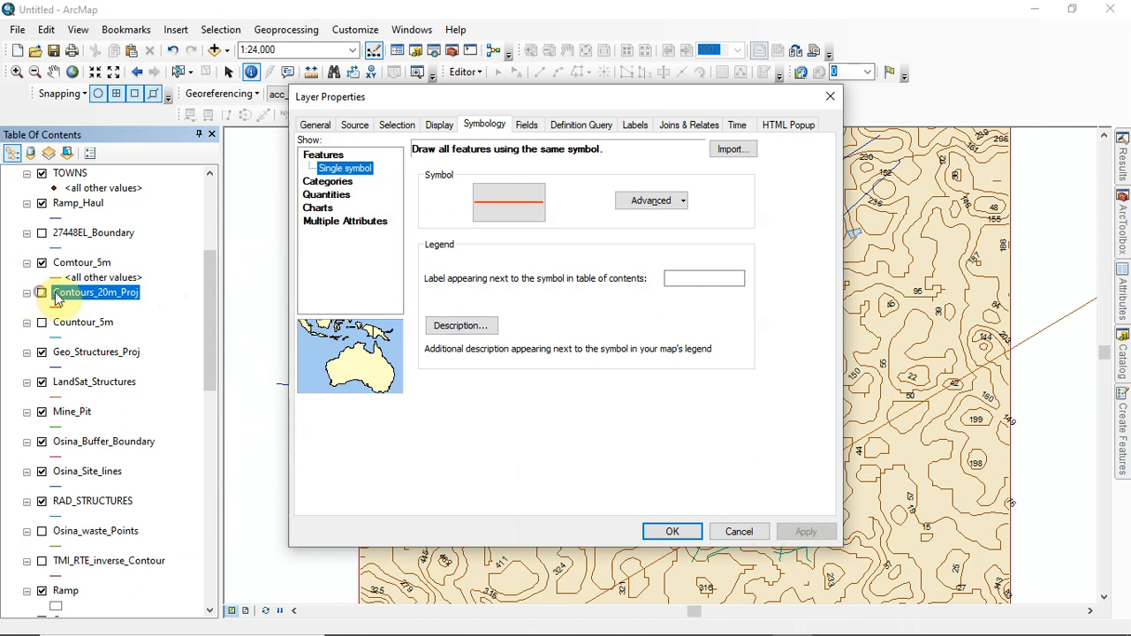
click(686, 534)
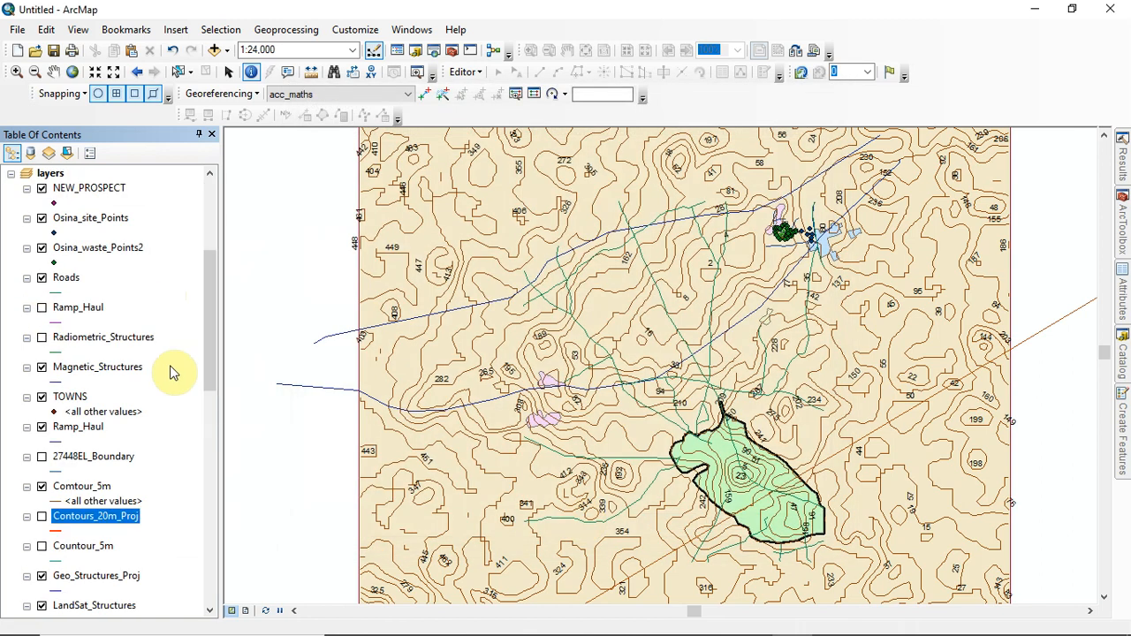
Step: Turn on the Contours_20m_Proj layer and zoom the map to that layer's extent
click(42, 295)
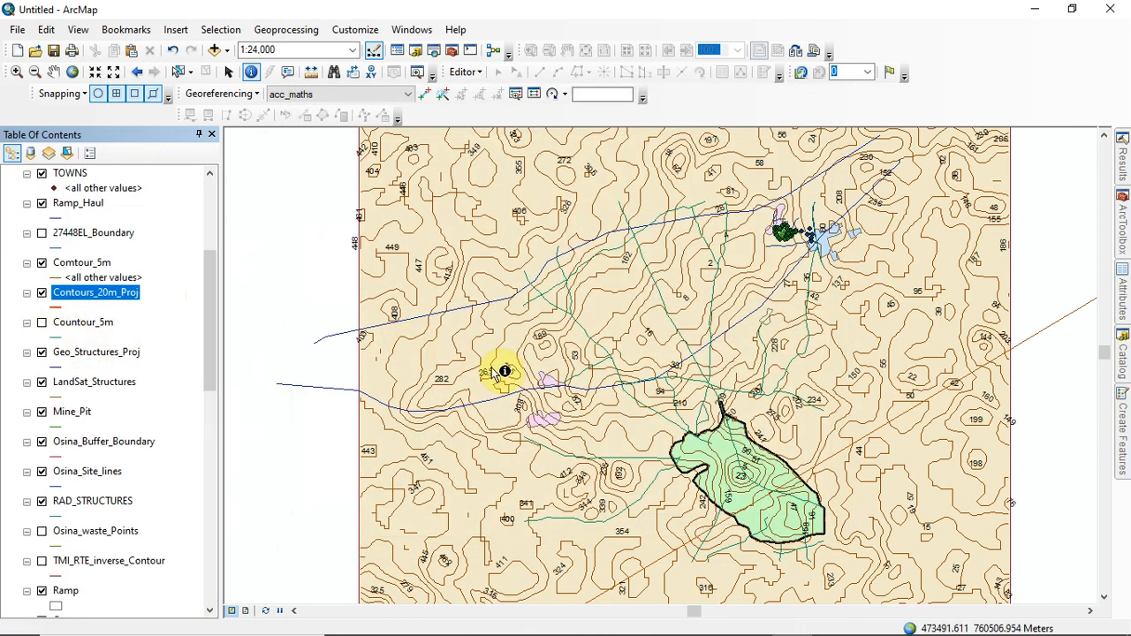
right_click(107, 301)
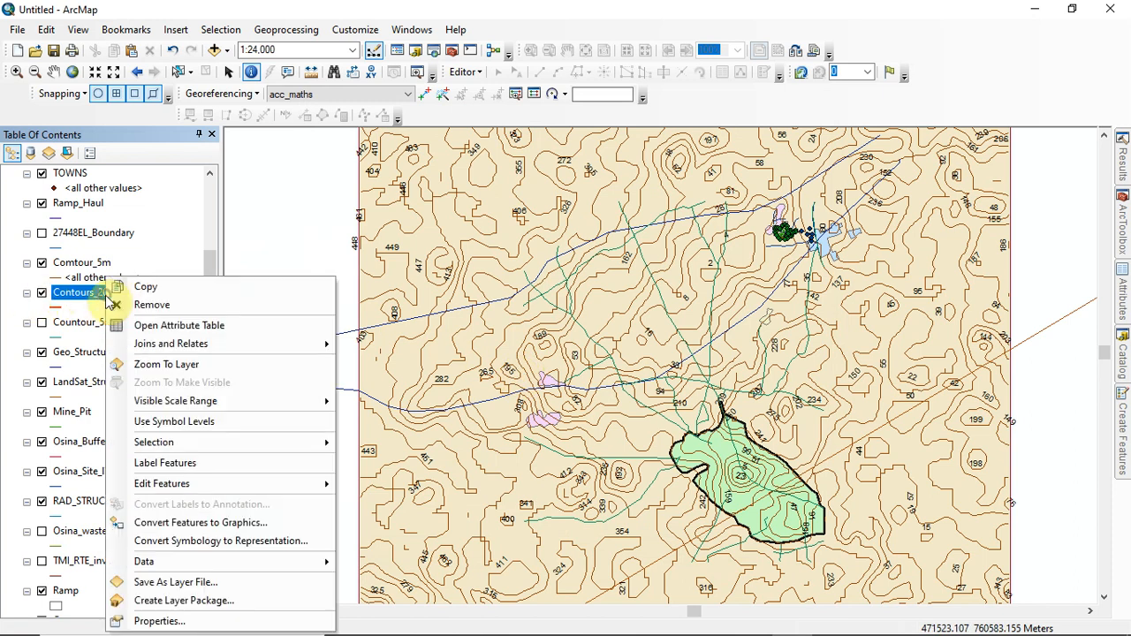
click(182, 366)
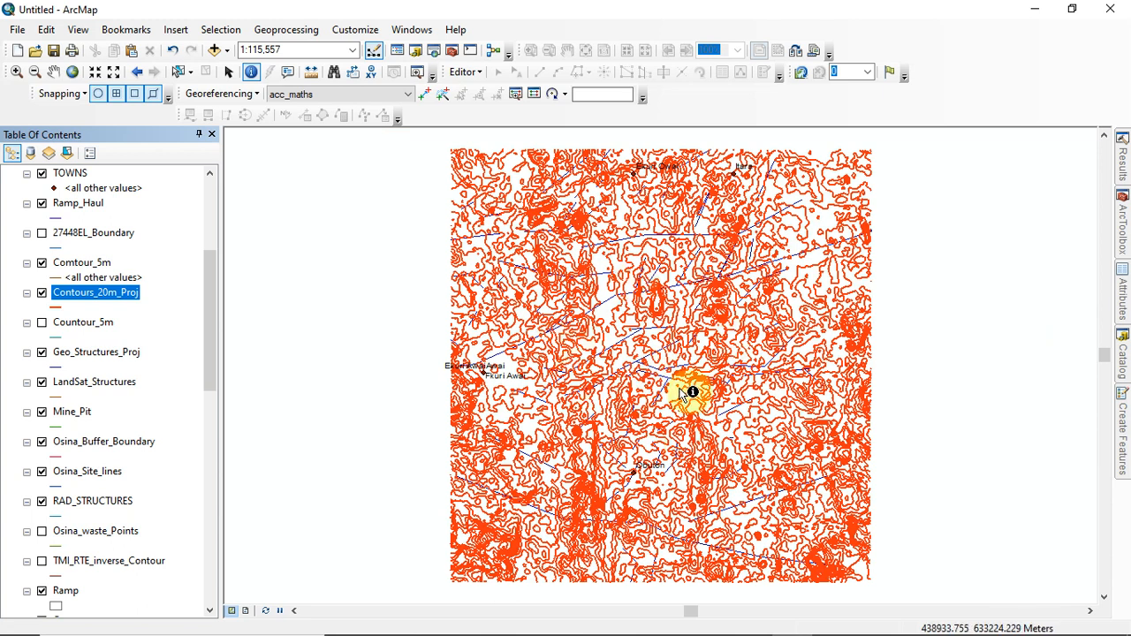
scroll(635, 362, down, 2)
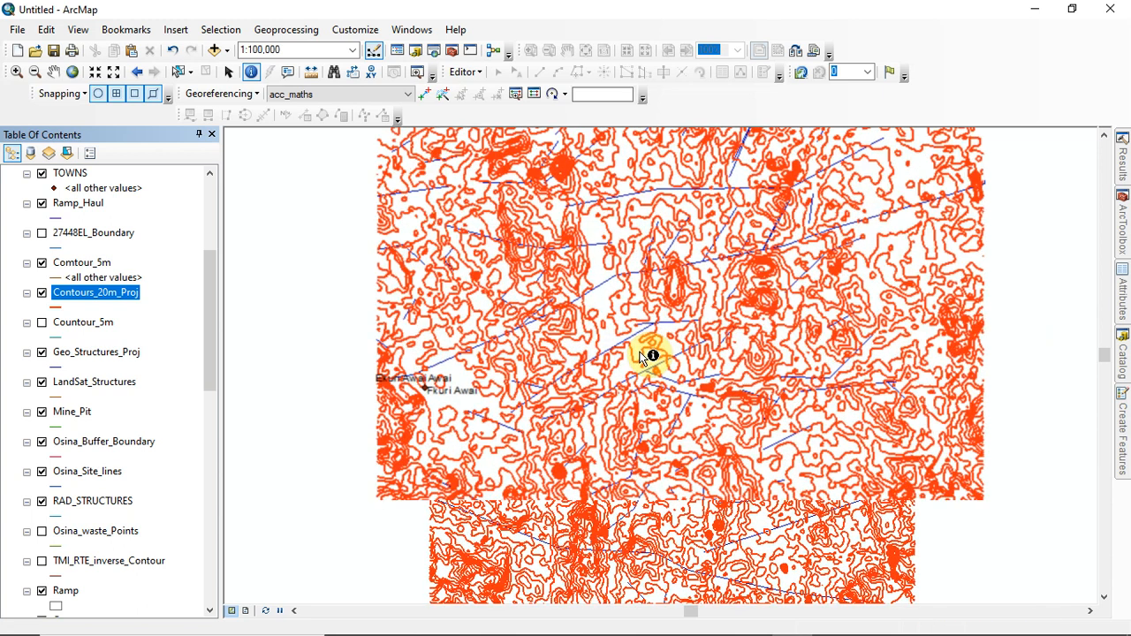
Step: Symbolize Contours_20m_Proj by unique values of the Contour field, with the all-other-values symbol hidden
double_click(69, 292)
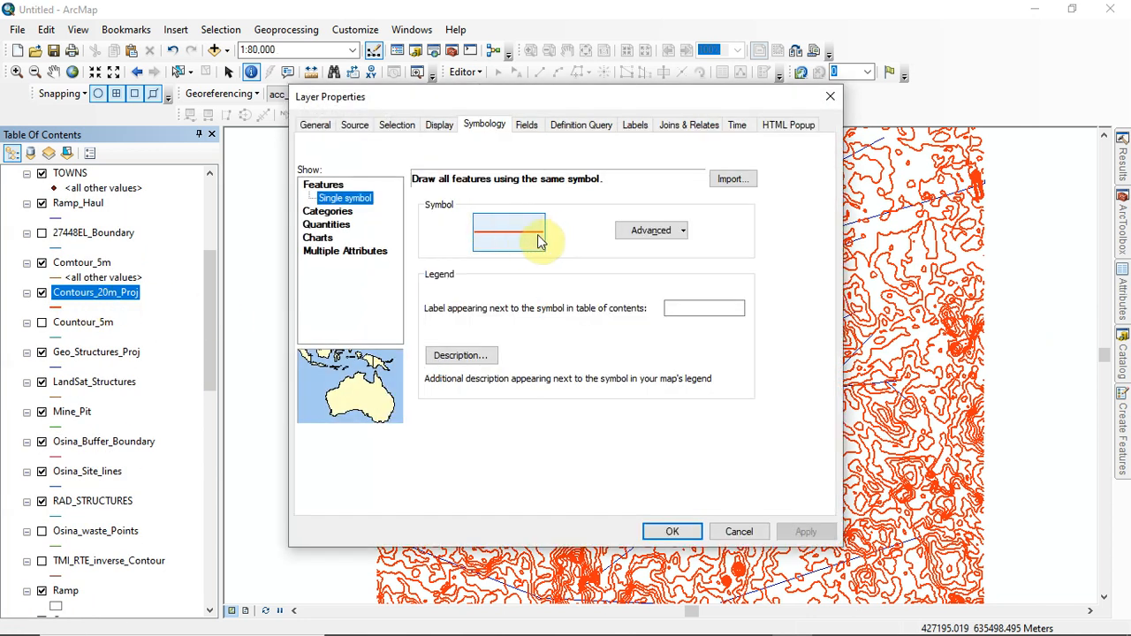
click(327, 212)
click(570, 212)
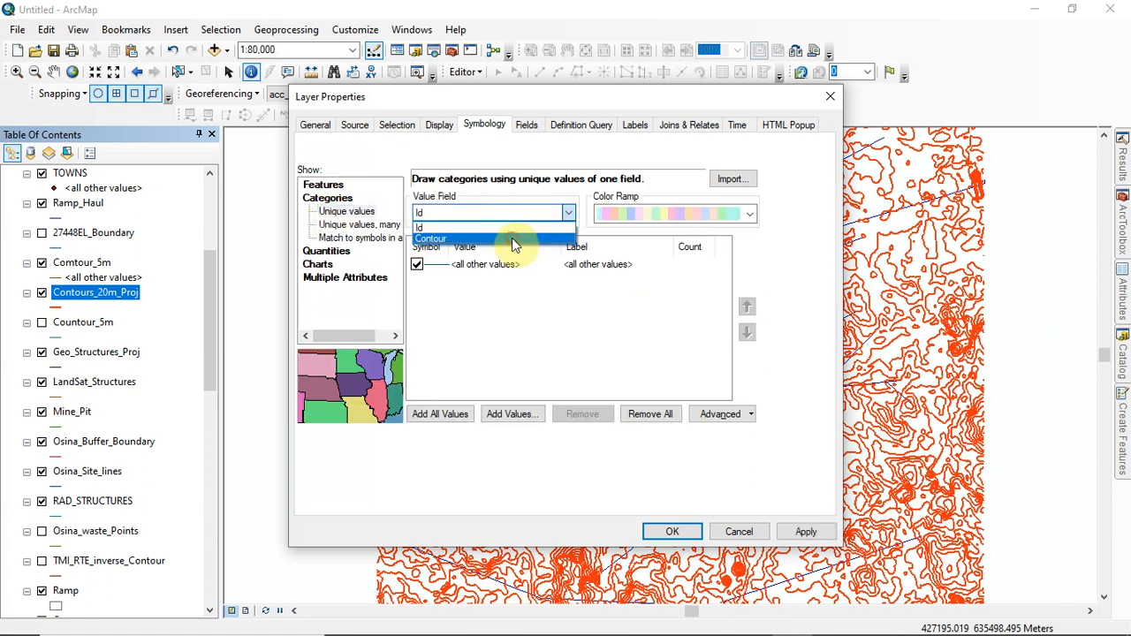
click(512, 237)
click(416, 264)
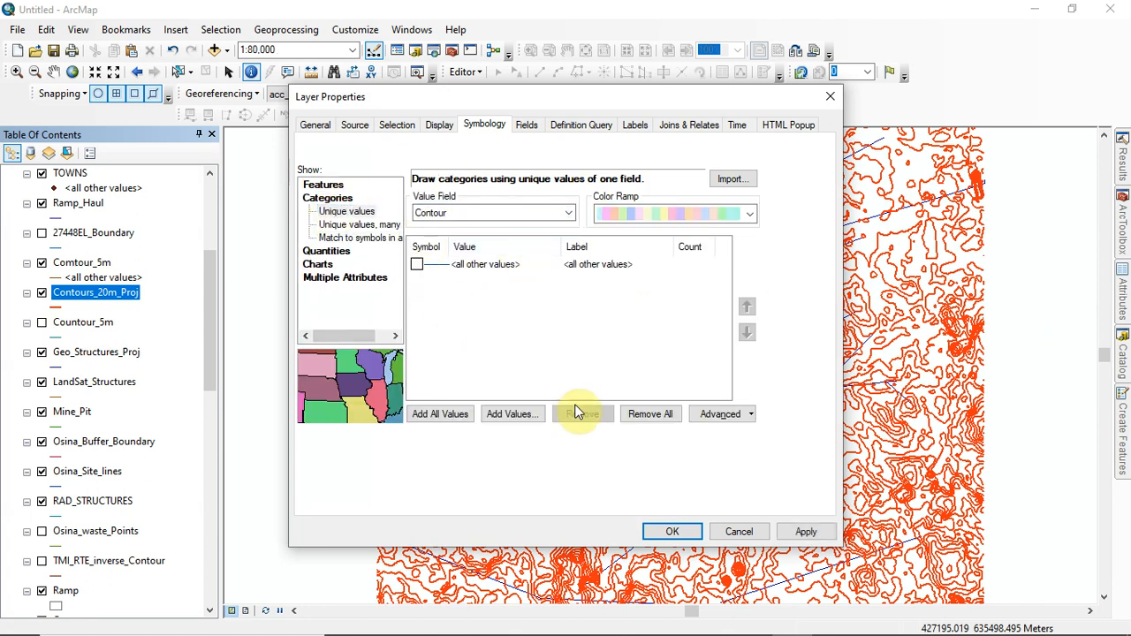
click(796, 531)
click(674, 532)
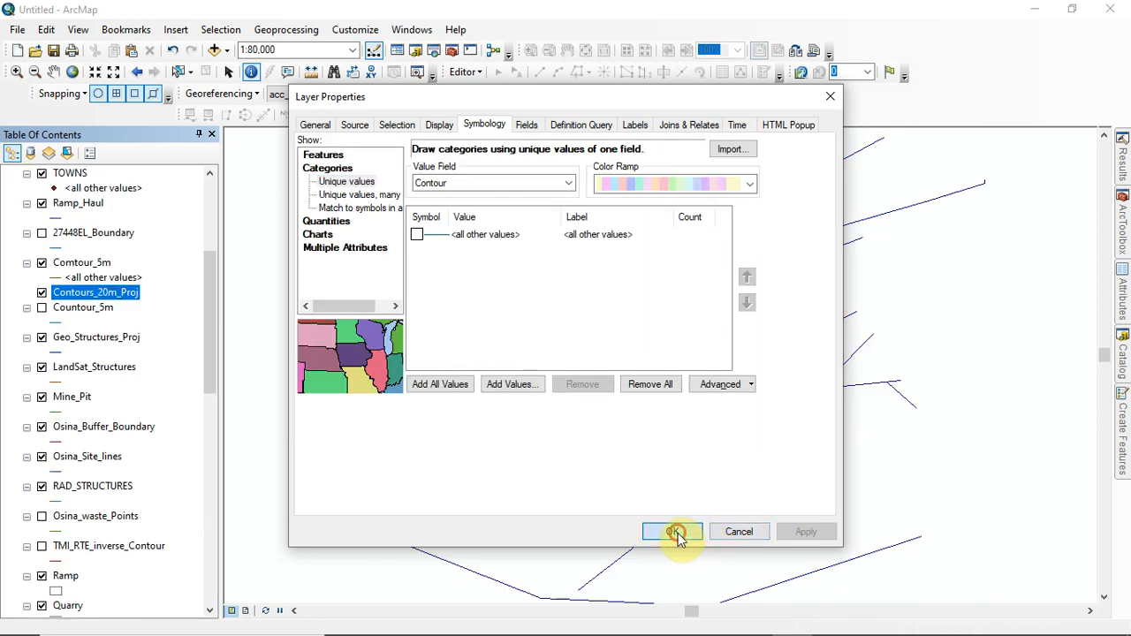
Step: Turn on feature labels for the Contours_20m_Proj layer and inspect them on the map
right_click(80, 297)
click(149, 462)
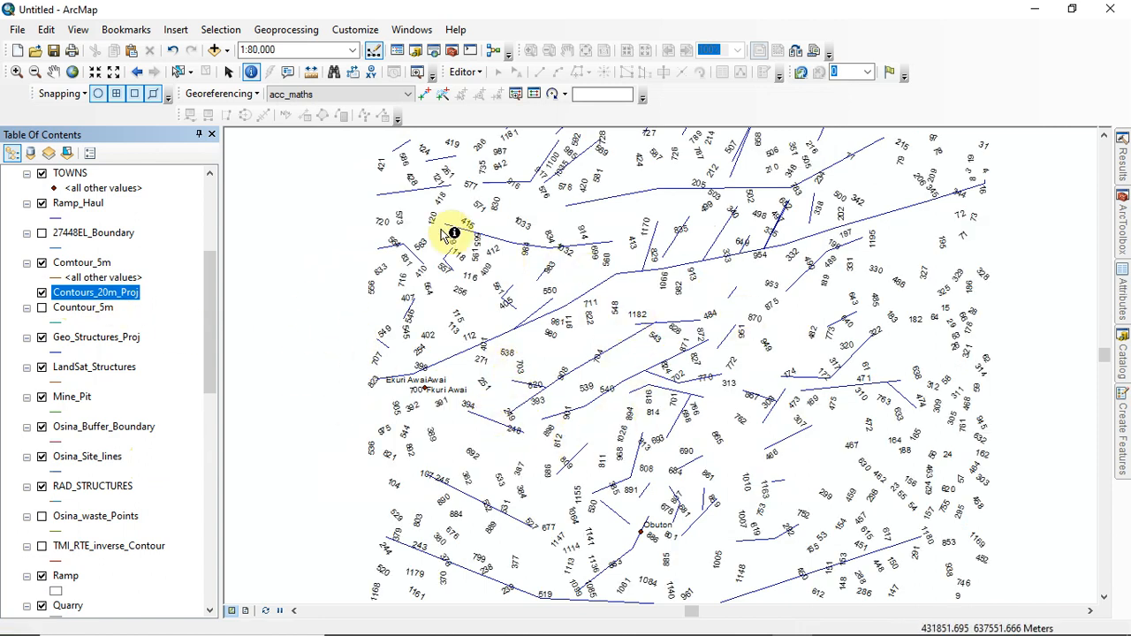
scroll(97, 290, up, 5)
scroll(99, 288, down, 5)
Step: Show the all-other-values symbol of the Contours_20m_Proj layer again and apply the change
double_click(95, 292)
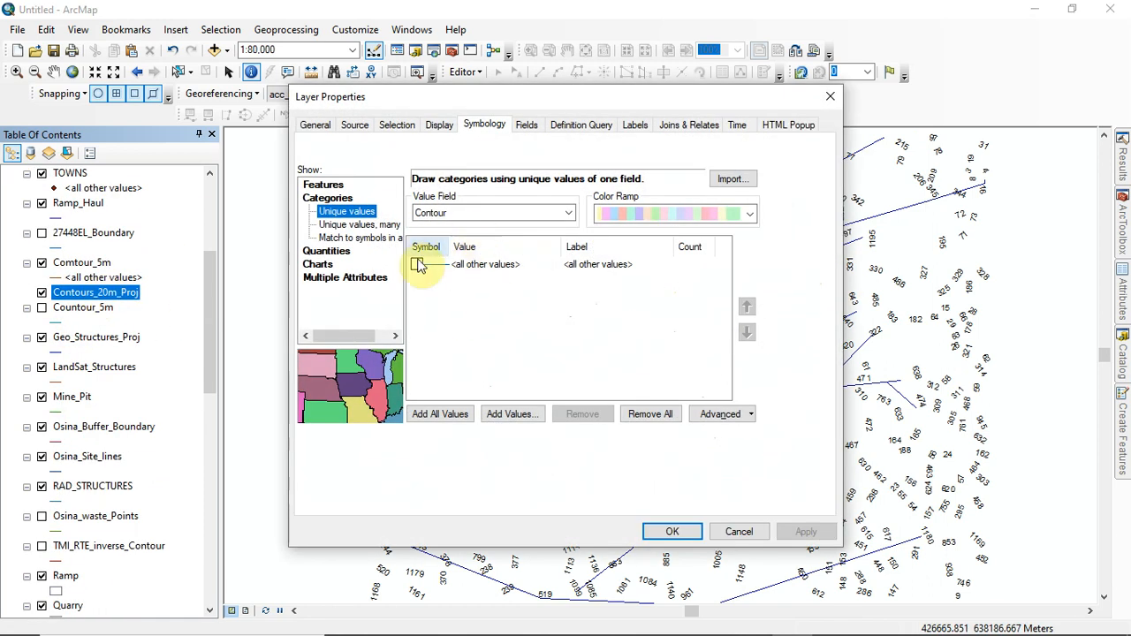
click(417, 265)
click(806, 532)
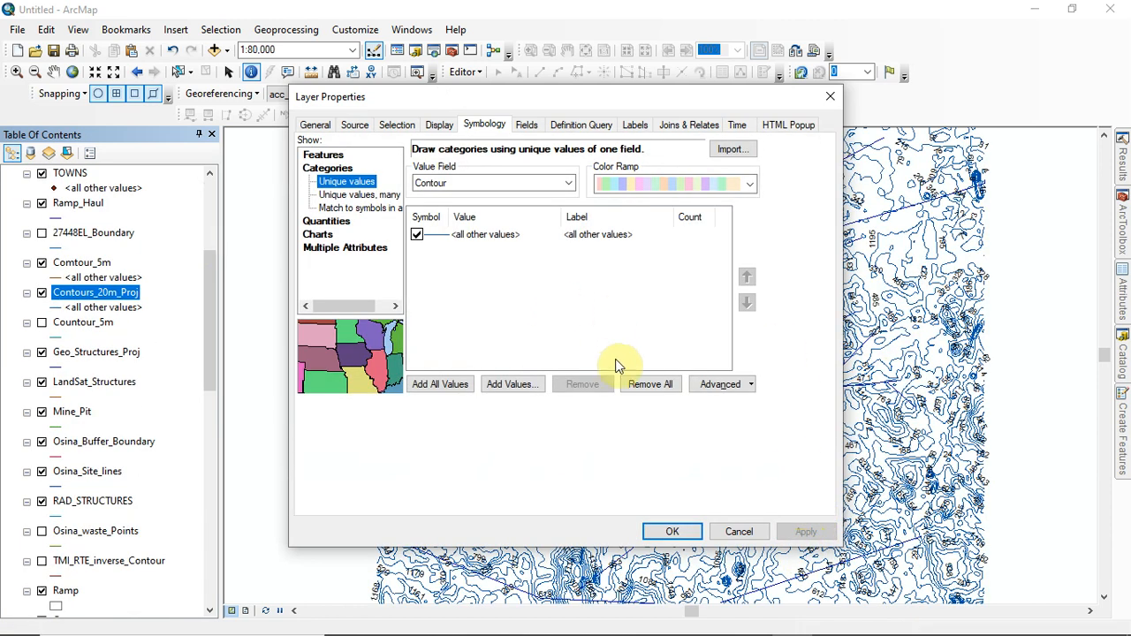
Step: Set the all-other-values symbol of Contours_20m_Proj to the Arterial Street line style and view the map at 1:100,000
double_click(440, 236)
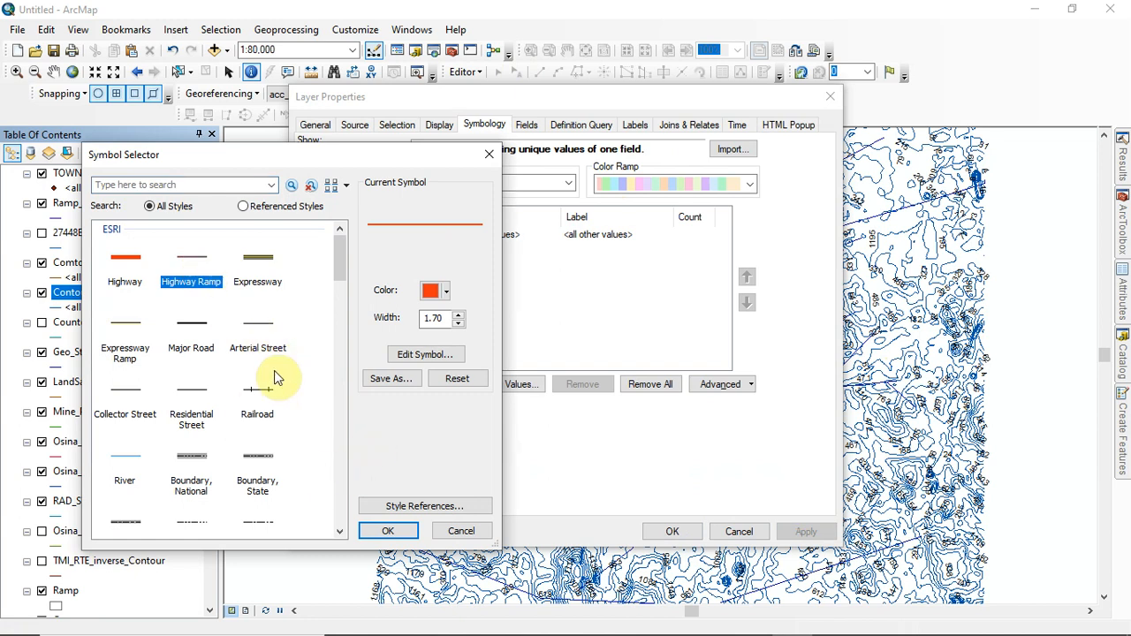
click(266, 328)
click(389, 531)
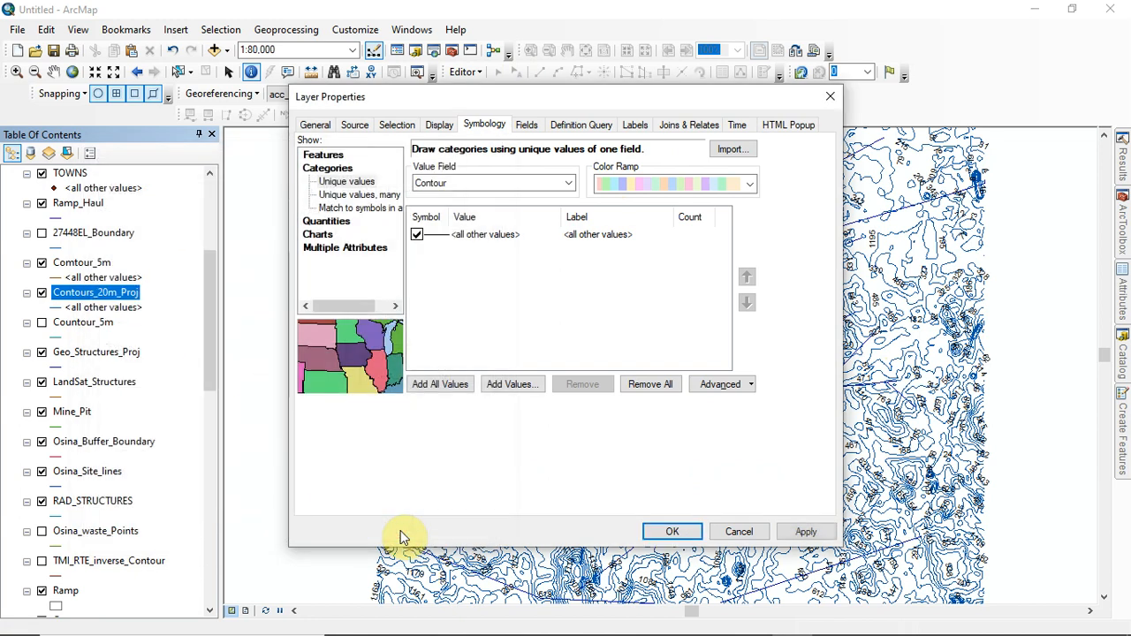
click(805, 531)
click(677, 534)
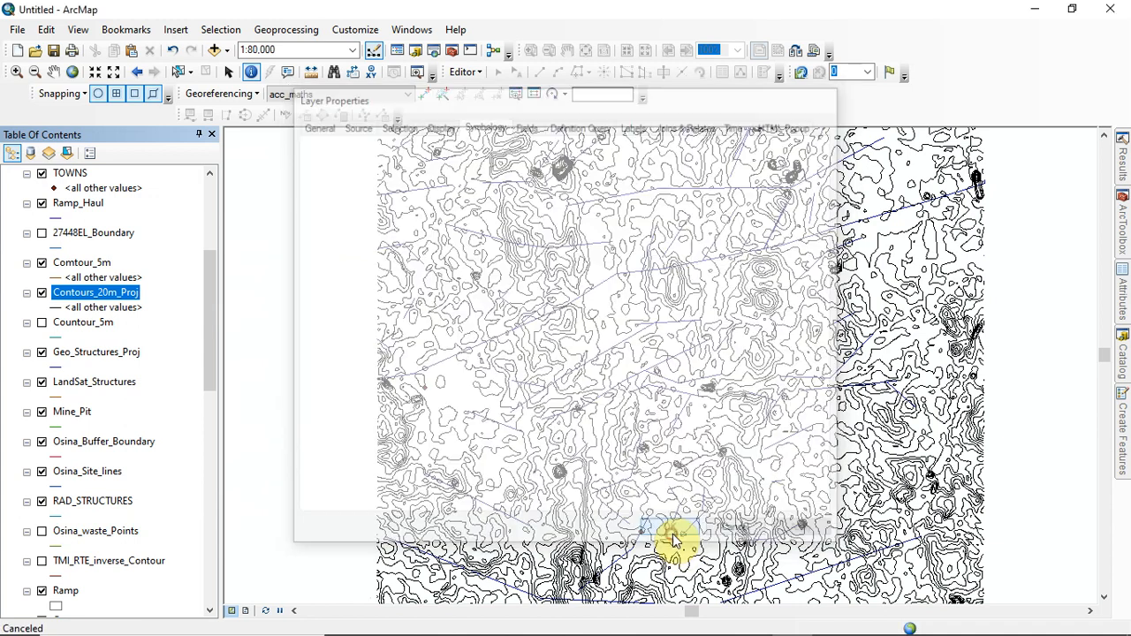
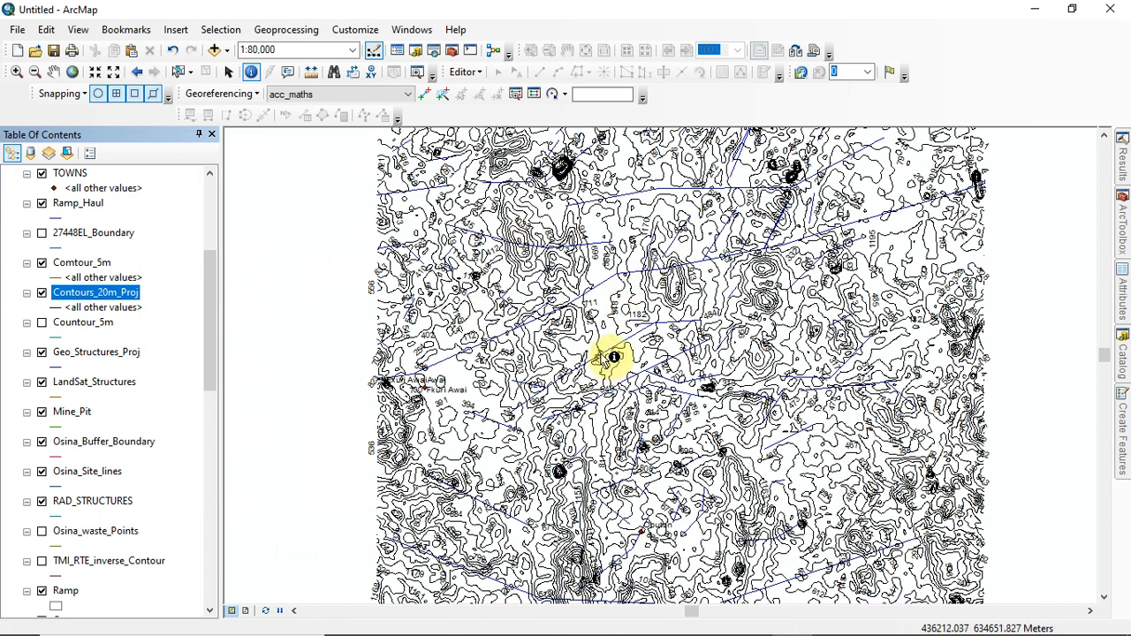
scroll(603, 358, up, 2)
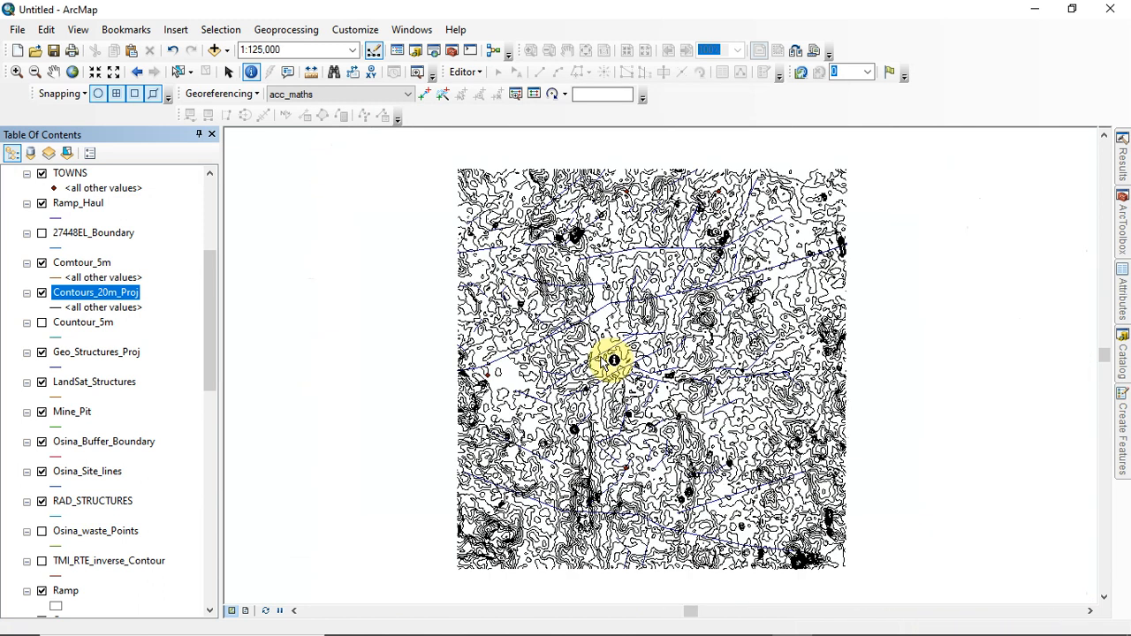
scroll(671, 252, down, 1)
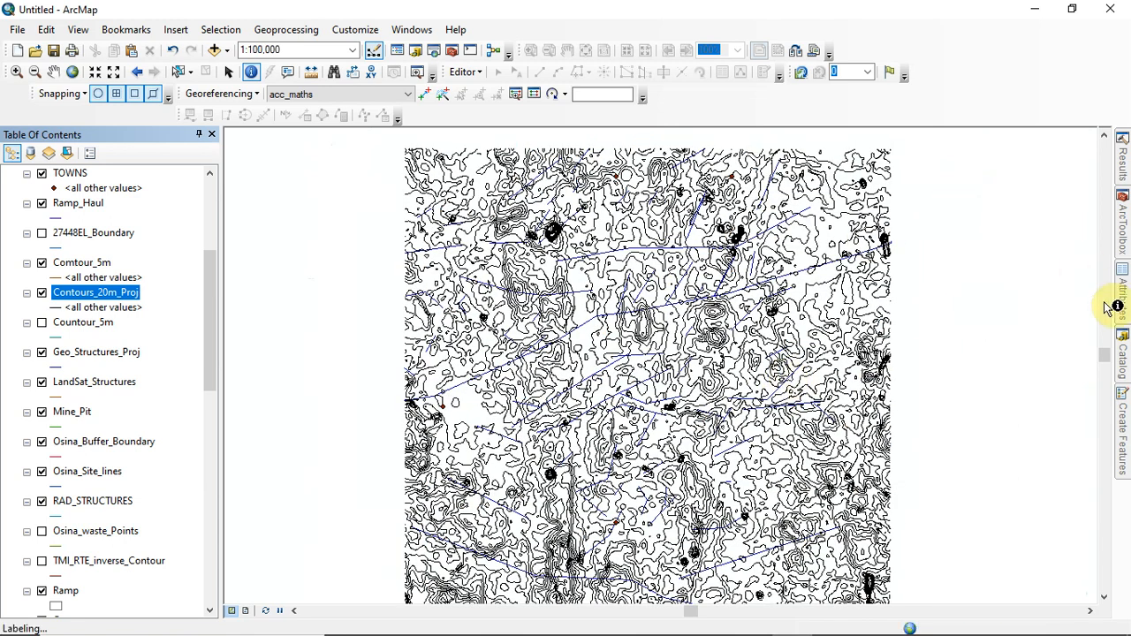
click(1124, 360)
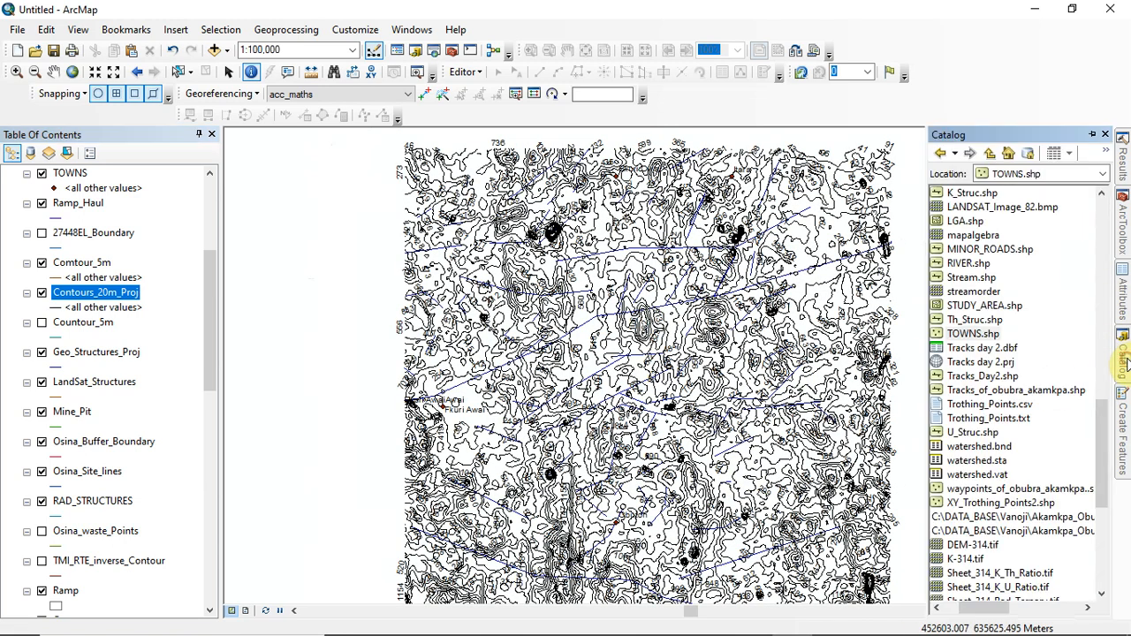
click(862, 141)
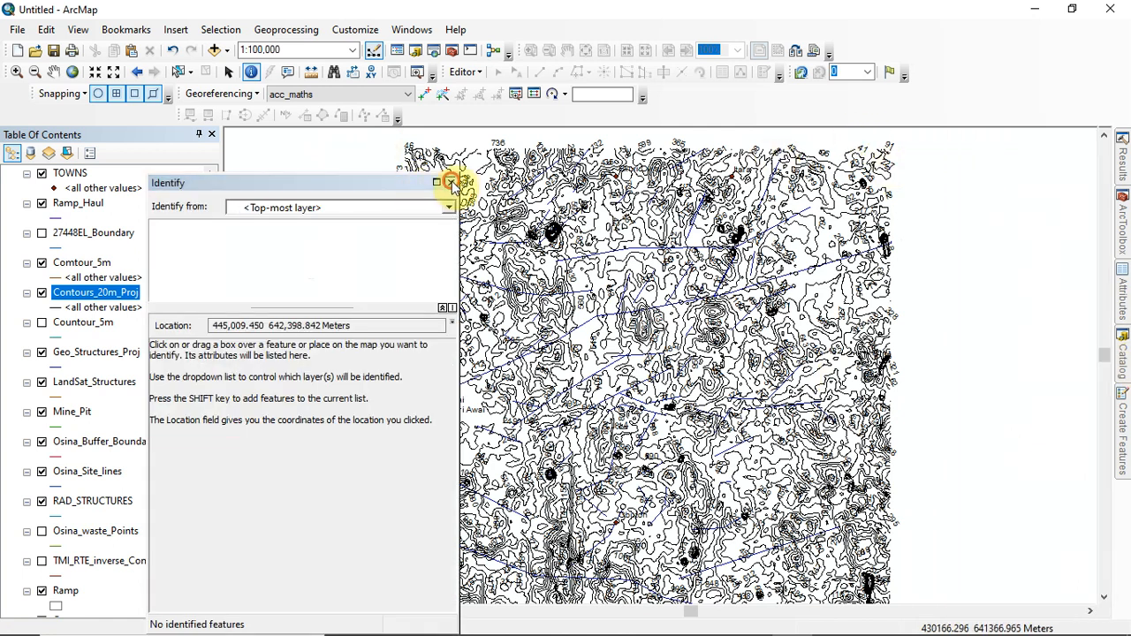
click(450, 183)
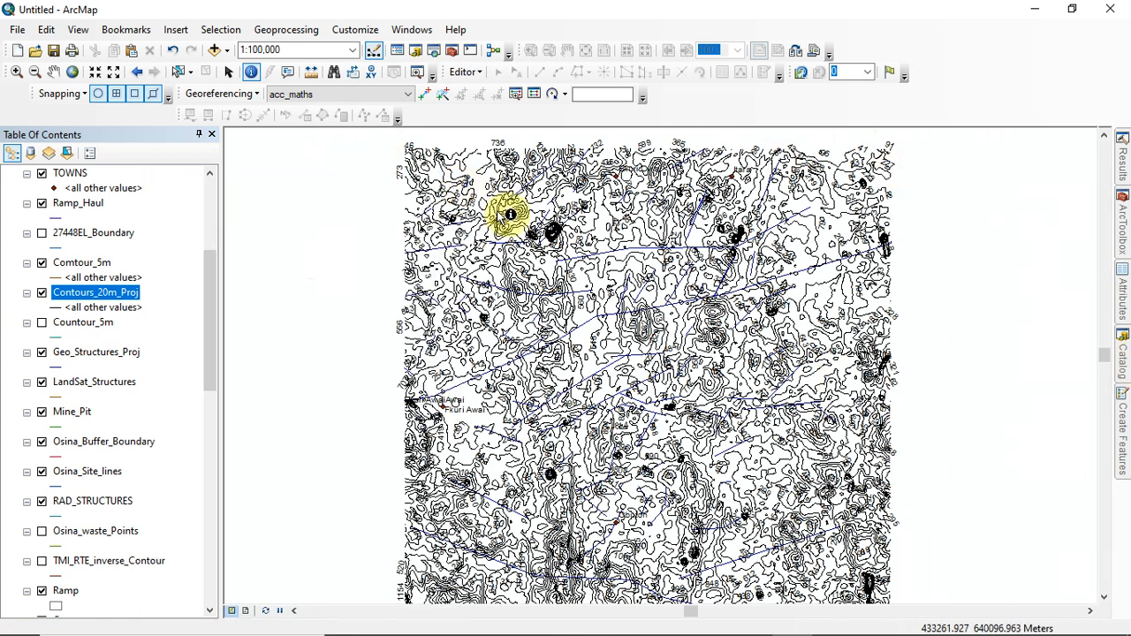
Step: Browse the Catalog tree, from the folder connections down through the project shapefiles, tables and rasters
click(417, 55)
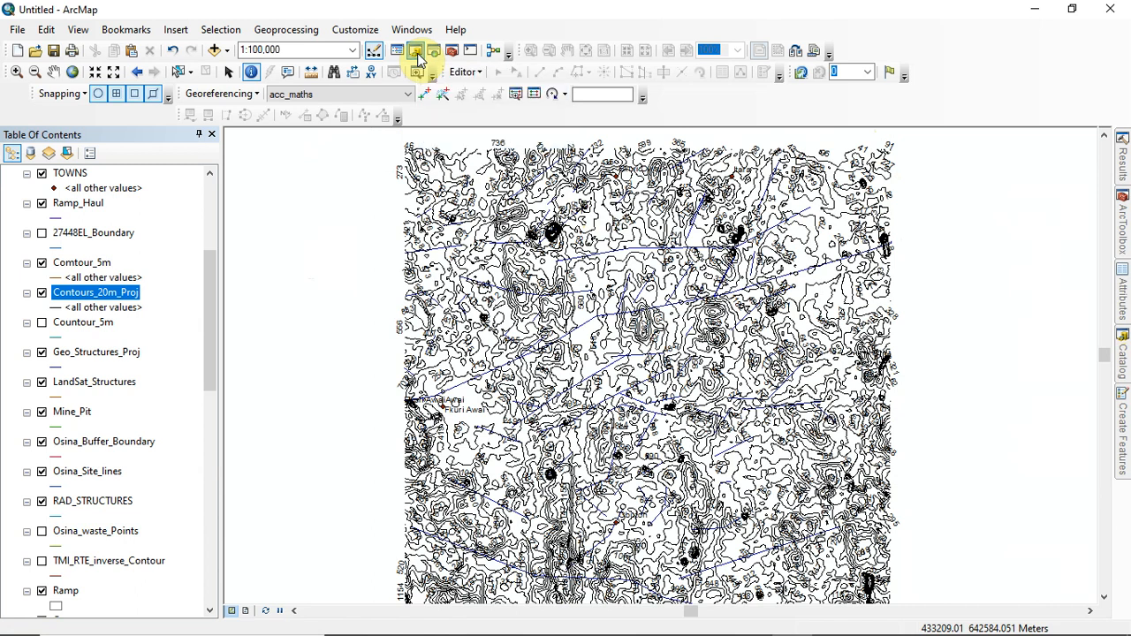
drag(1102, 433, 1104, 225)
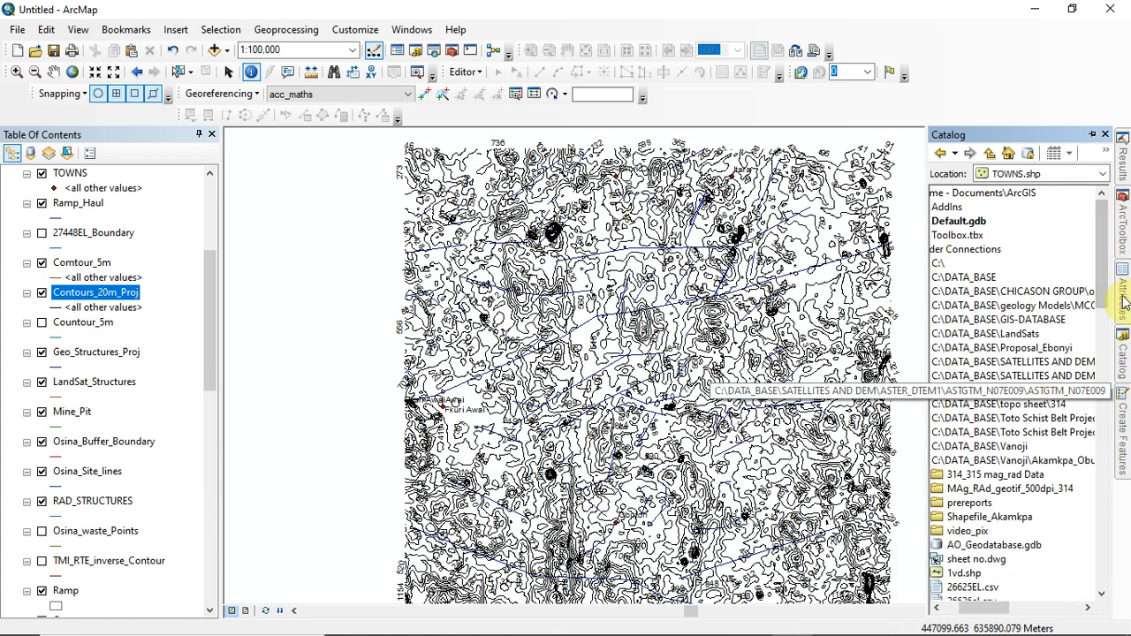
scroll(1015, 391, down, 6)
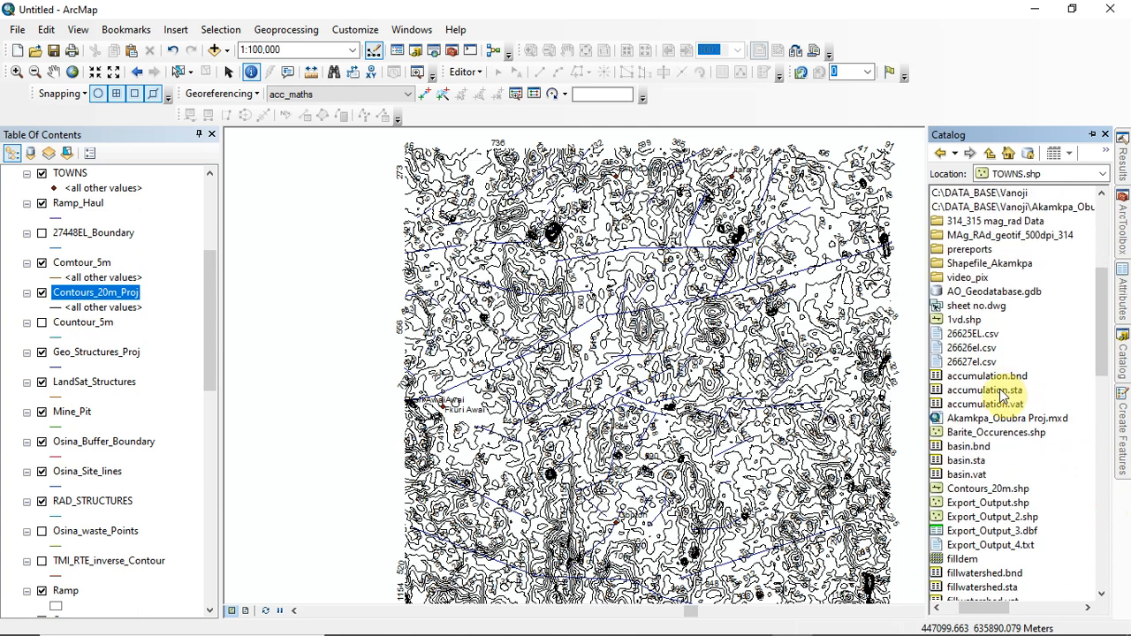
scroll(1003, 358, down, 12)
scroll(1003, 352, down, 7)
click(1055, 221)
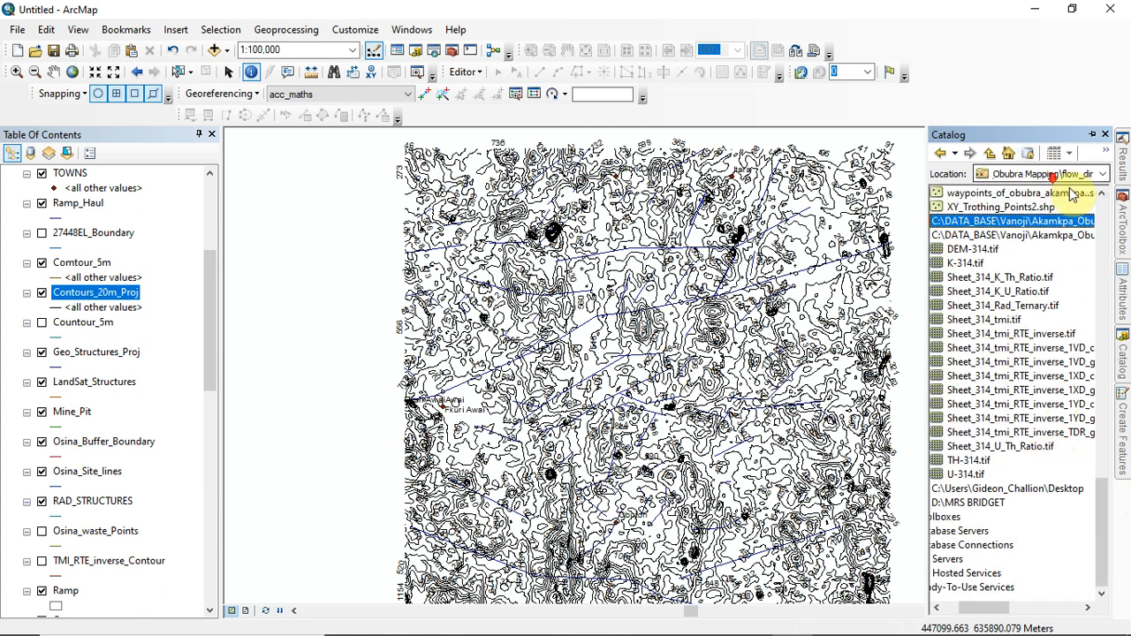
drag(1104, 525, 1103, 248)
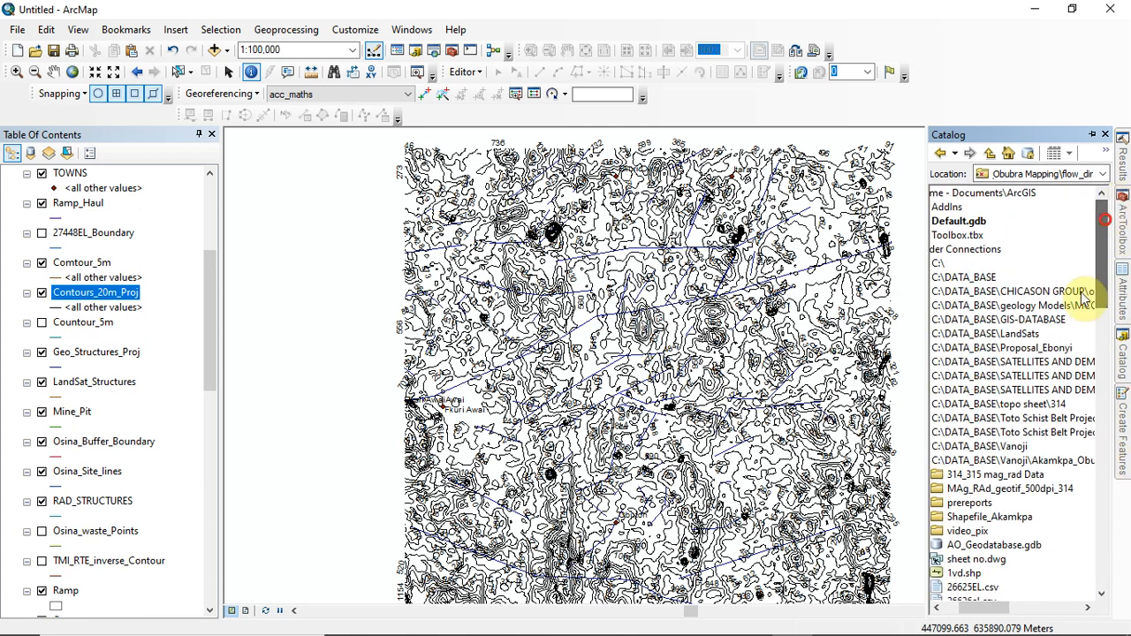
drag(989, 608, 945, 610)
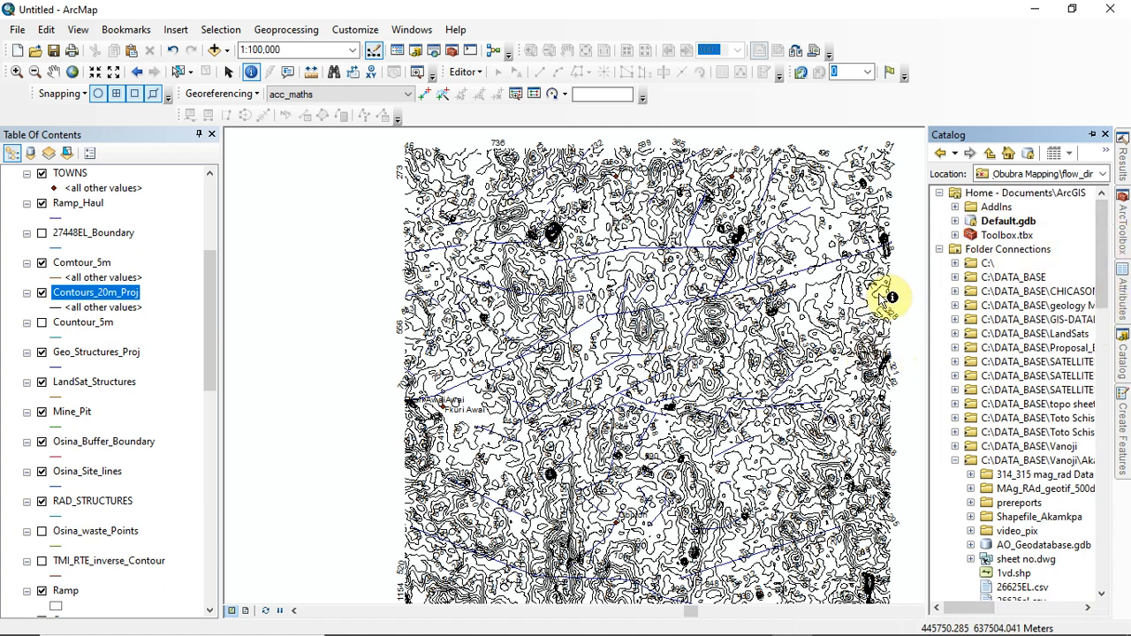
Step: Shift the map slightly in data view, and show it in layout view with the page enlarged to 108%
click(55, 73)
drag(729, 425, 701, 416)
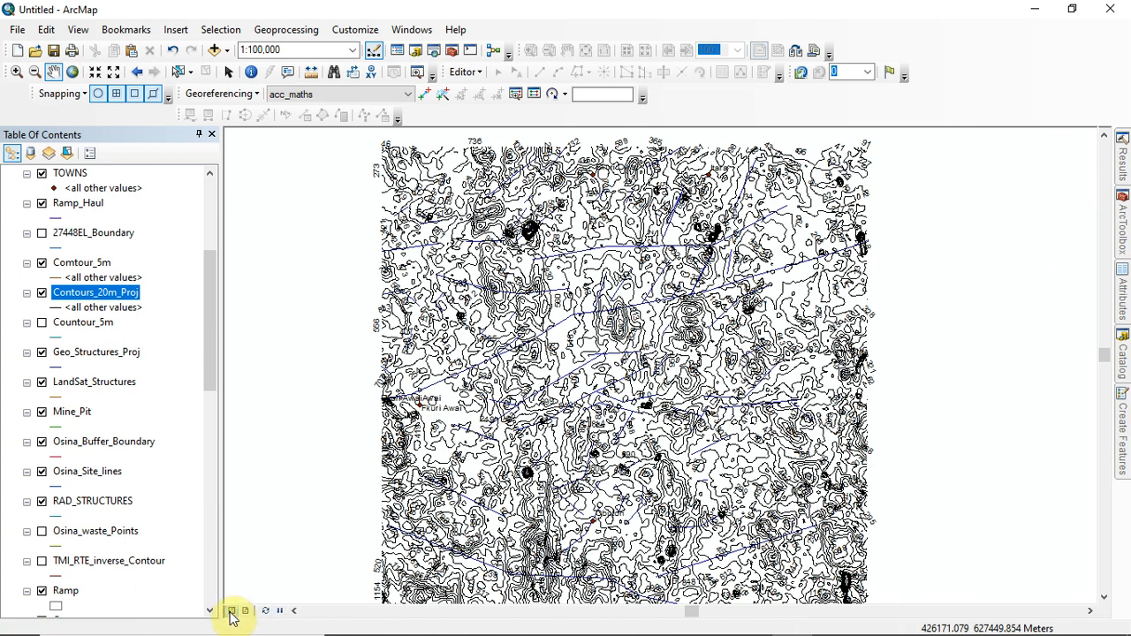
click(231, 611)
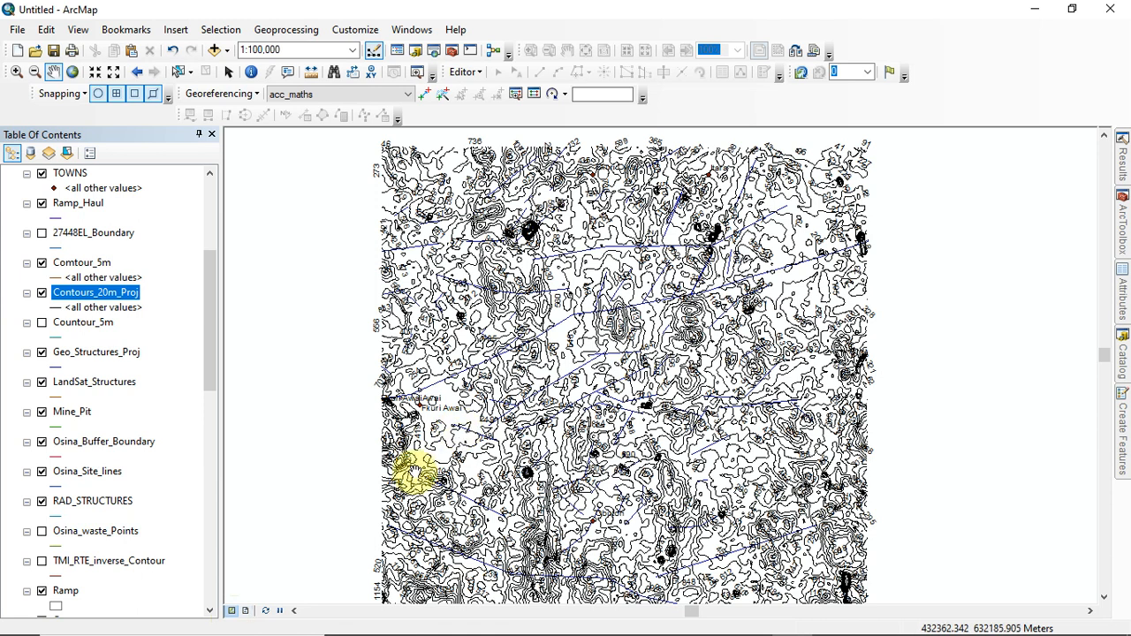
click(246, 610)
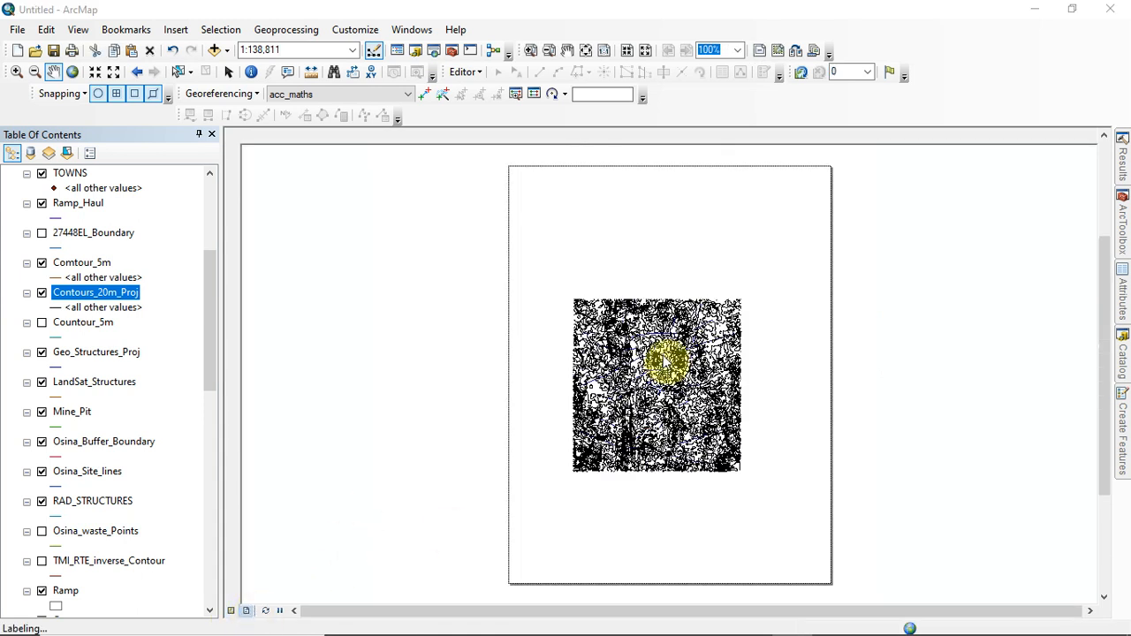
scroll(690, 355, down, 2)
scroll(688, 353, up, 6)
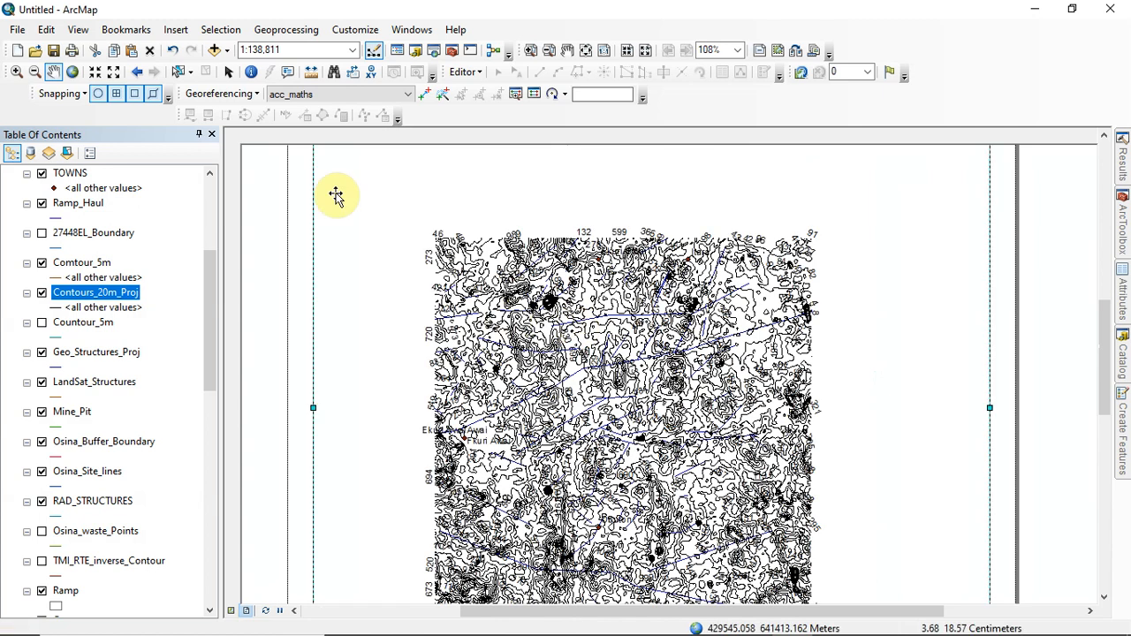
Step: Move the map content higher within the layout's data frame, and compare it in data view before returning to layout view
click(54, 74)
drag(676, 402, 677, 329)
drag(682, 369, 693, 378)
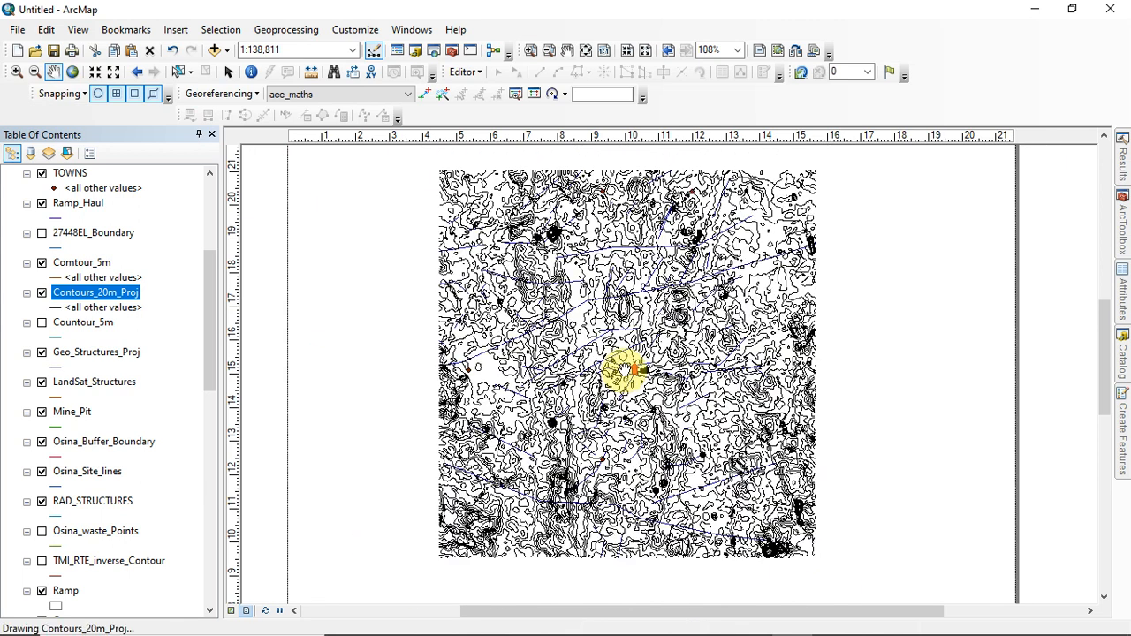
click(231, 611)
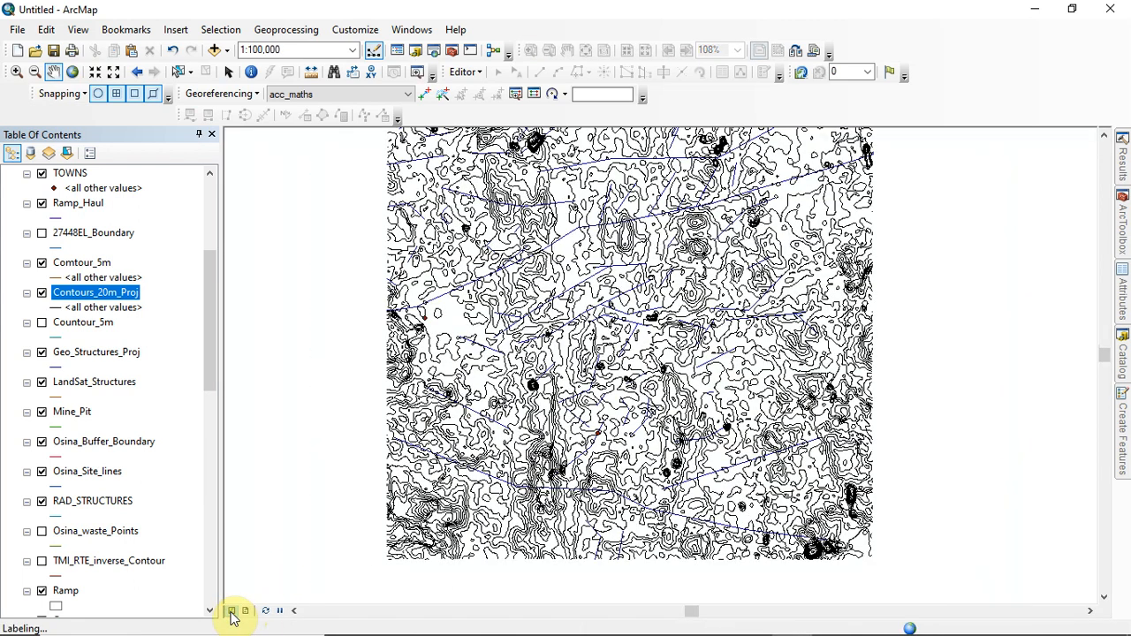
click(246, 612)
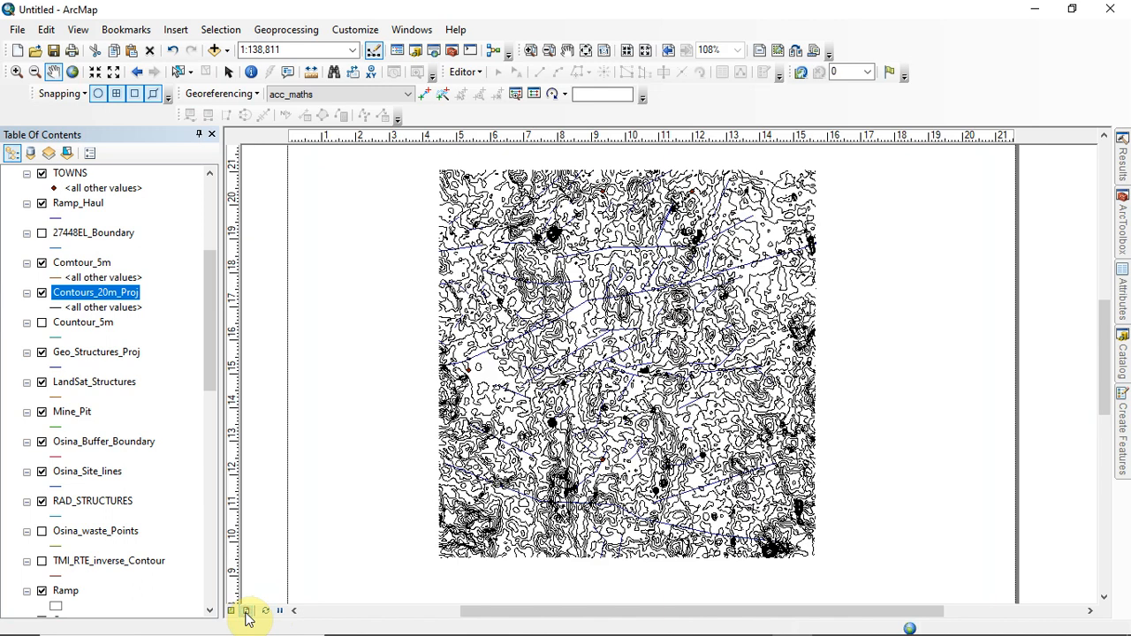